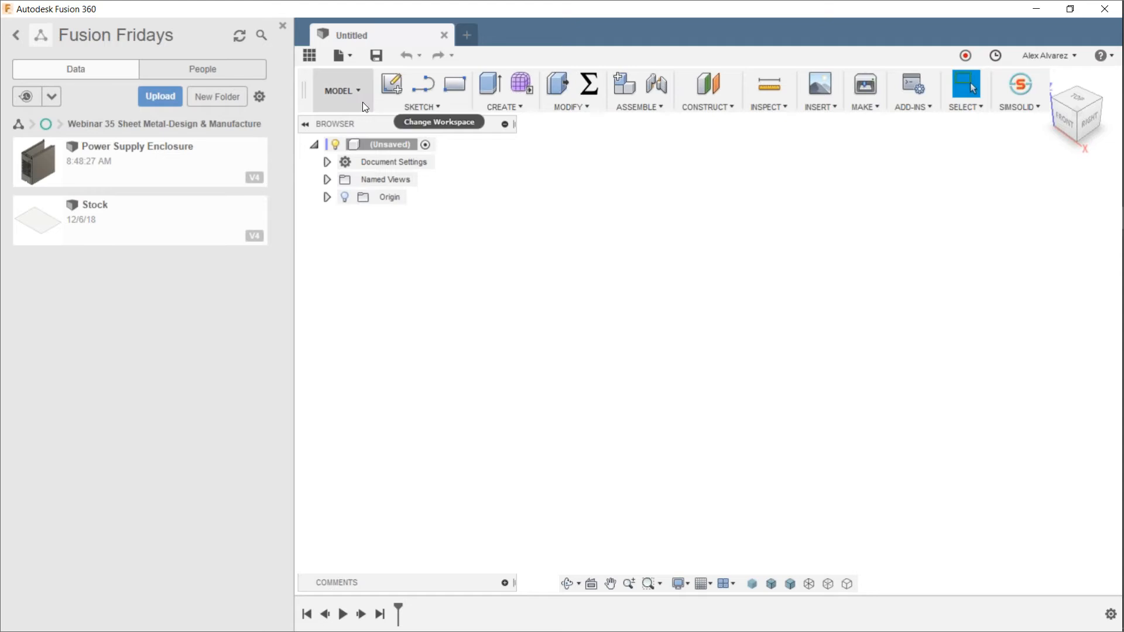
{"action": "left_click", "coordinate": [365, 106]}
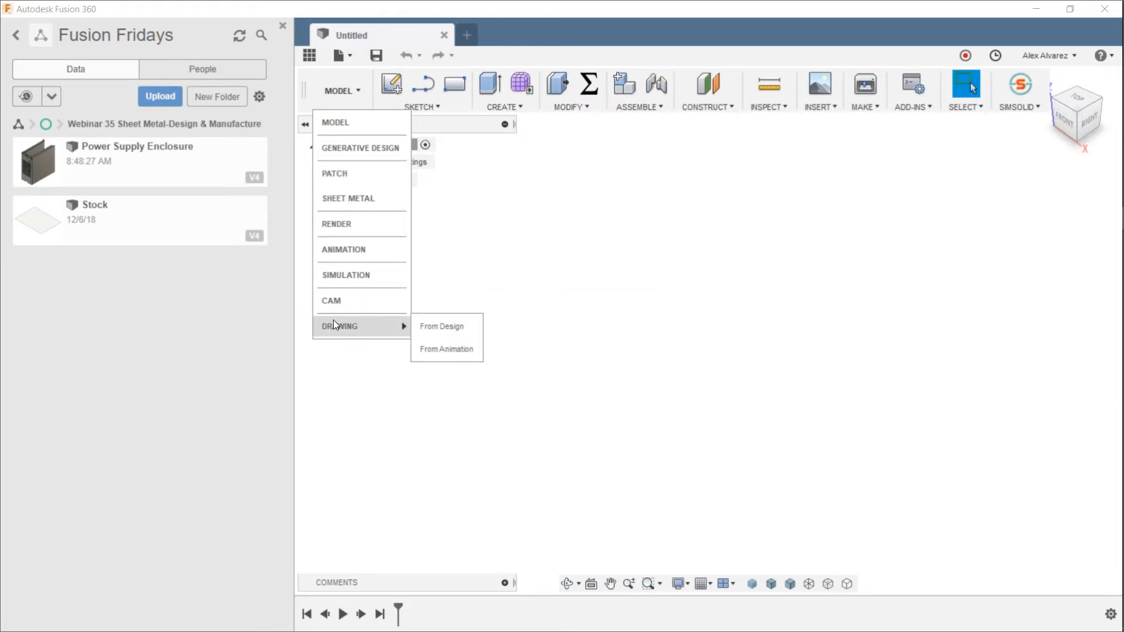
{"action": "left_click", "coordinate": [349, 201]}
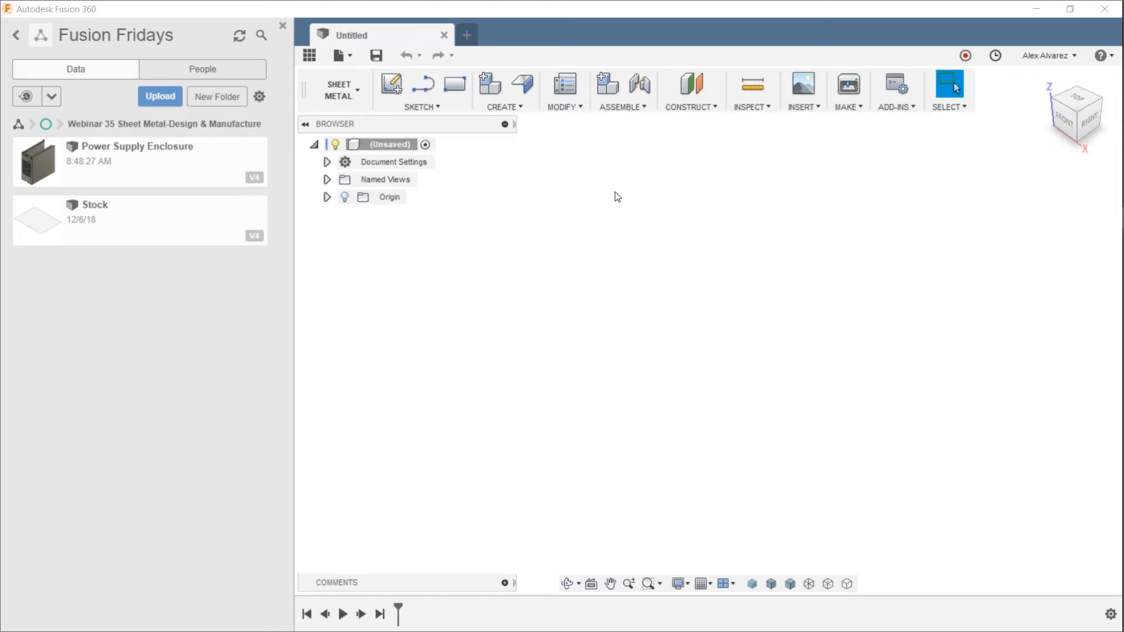
{"action": "left_click", "coordinate": [355, 104]}
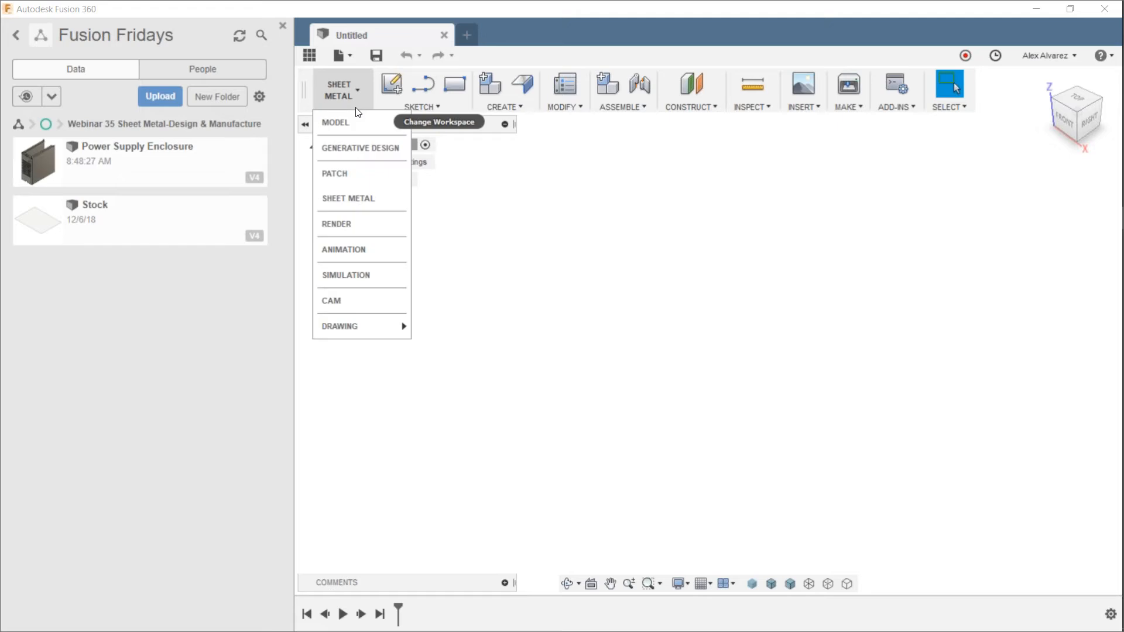
{"action": "left_click", "coordinate": [334, 121]}
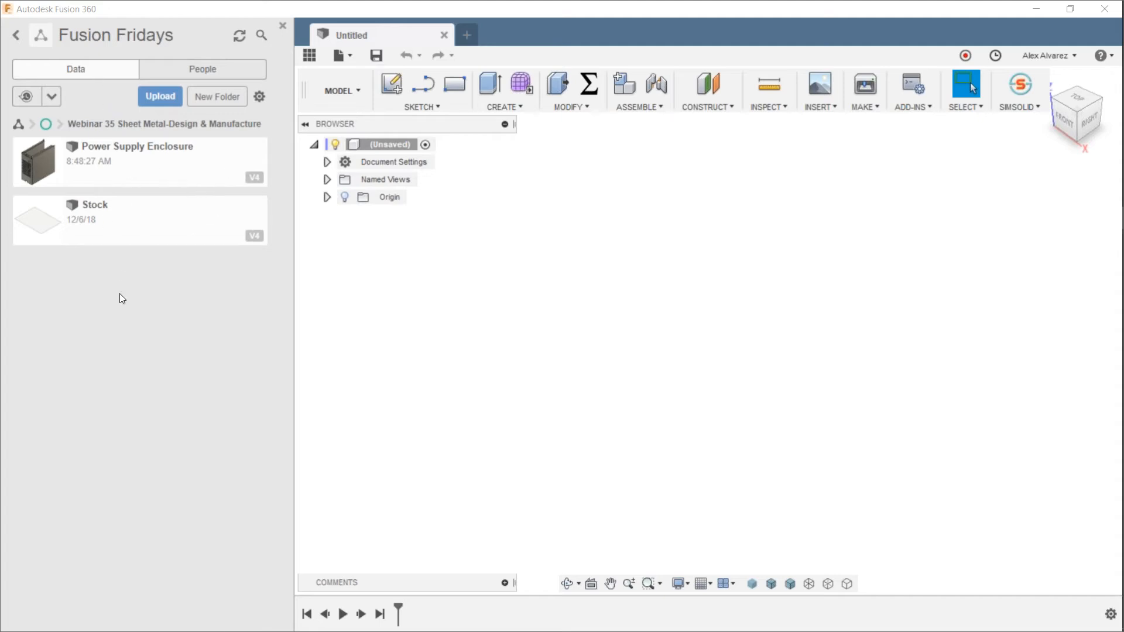
Step: Look through the Fusion Fridays project's webinar folders and its list of project members
{"action": "left_click", "coordinate": [16, 36]}
{"action": "scroll", "coordinate": [105, 176], "scroll_direction": "up", "scroll_amount": 2}
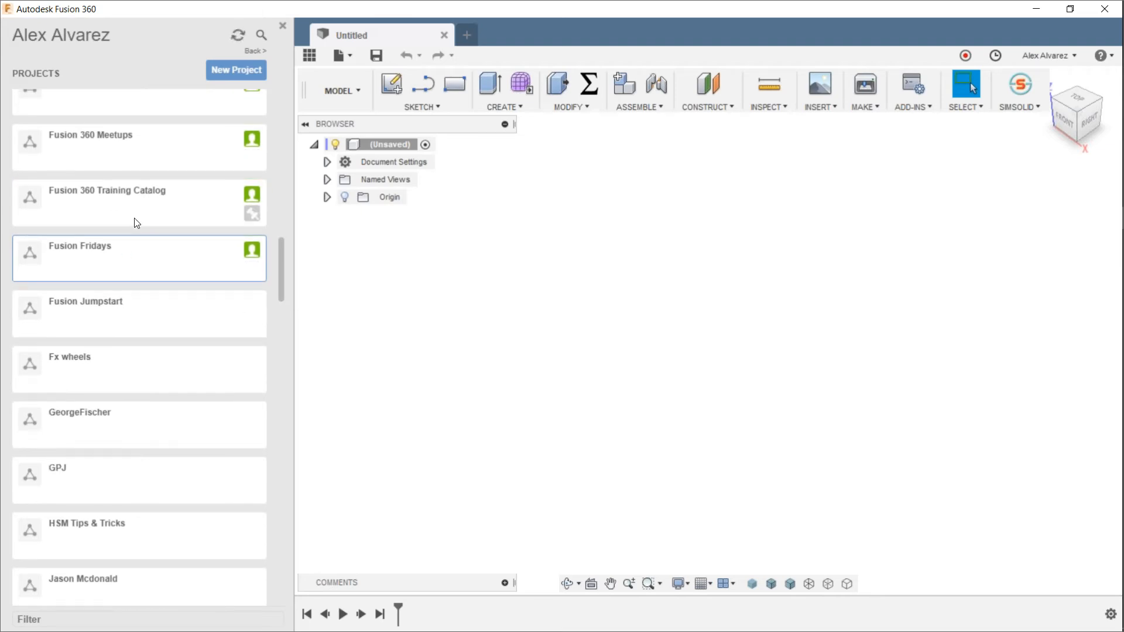
{"action": "left_click", "coordinate": [127, 257]}
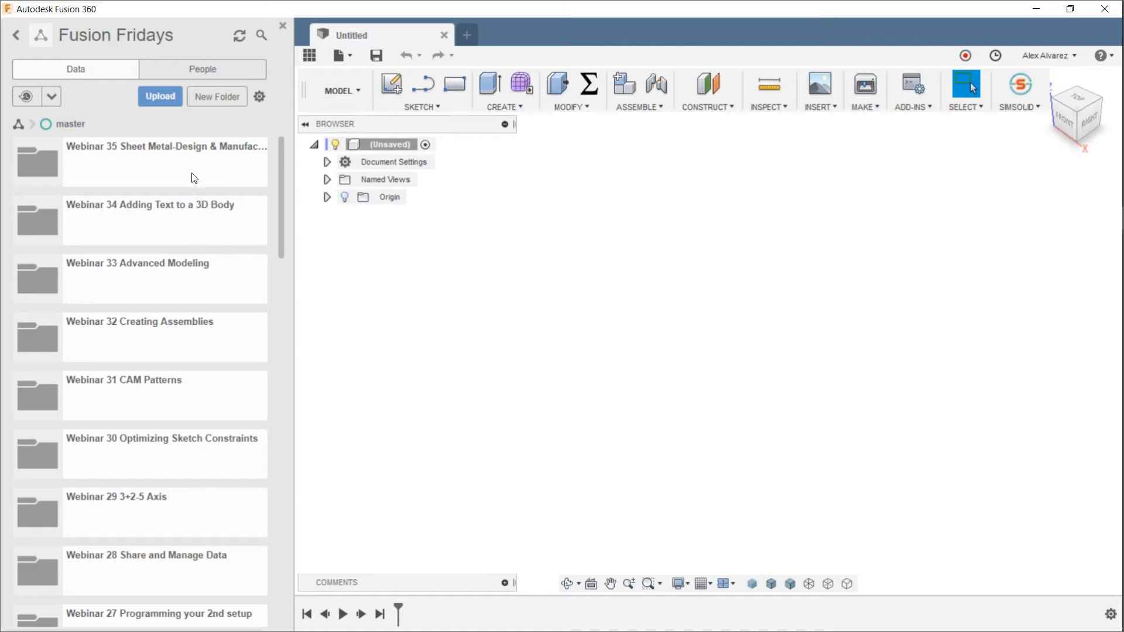
{"action": "left_click", "coordinate": [186, 81]}
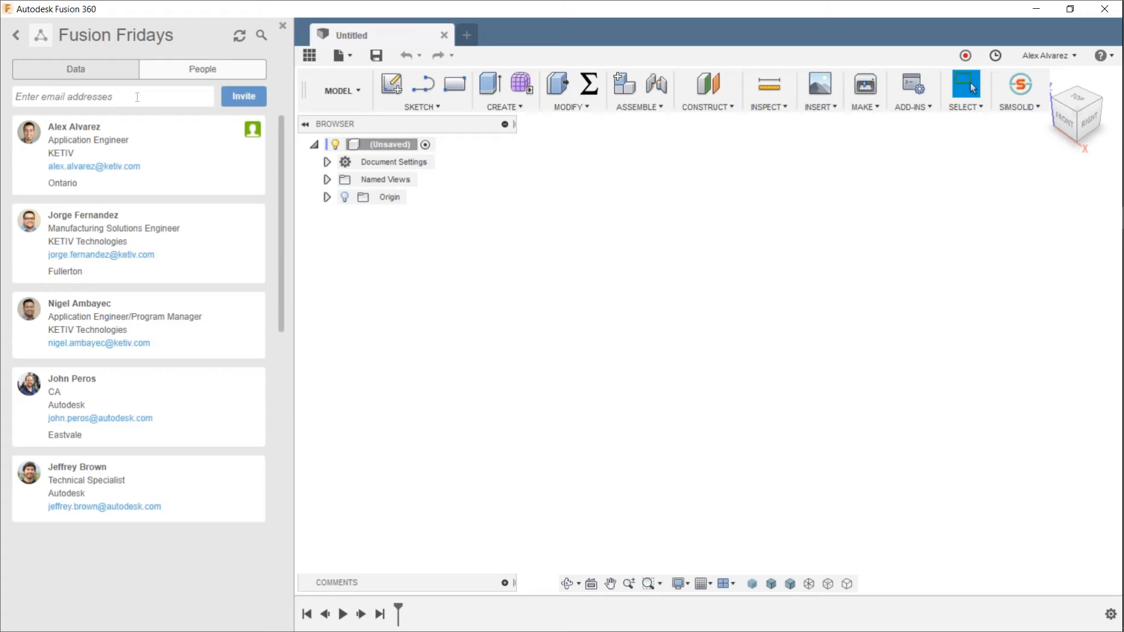
{"action": "left_click", "coordinate": [117, 72]}
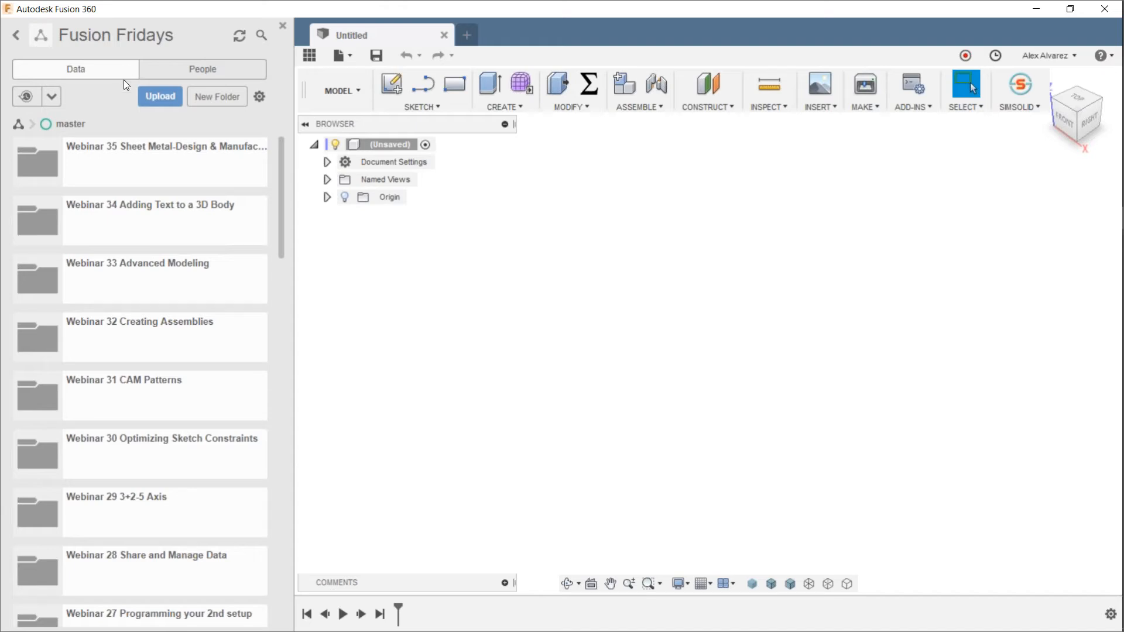
{"action": "left_click", "coordinate": [163, 75]}
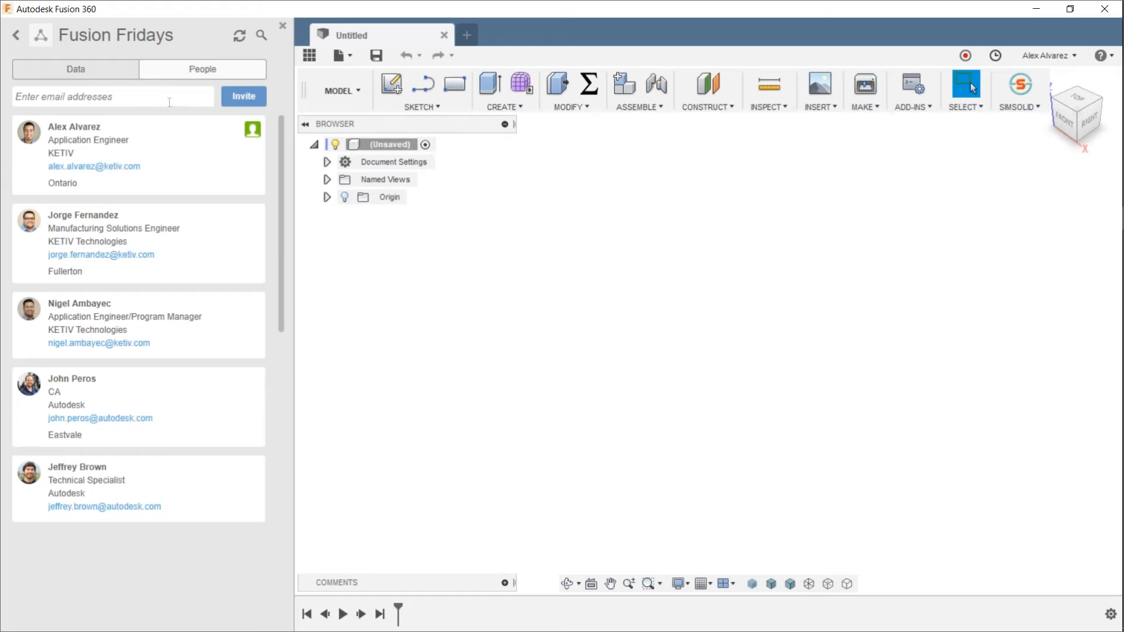
{"action": "left_click", "coordinate": [90, 70]}
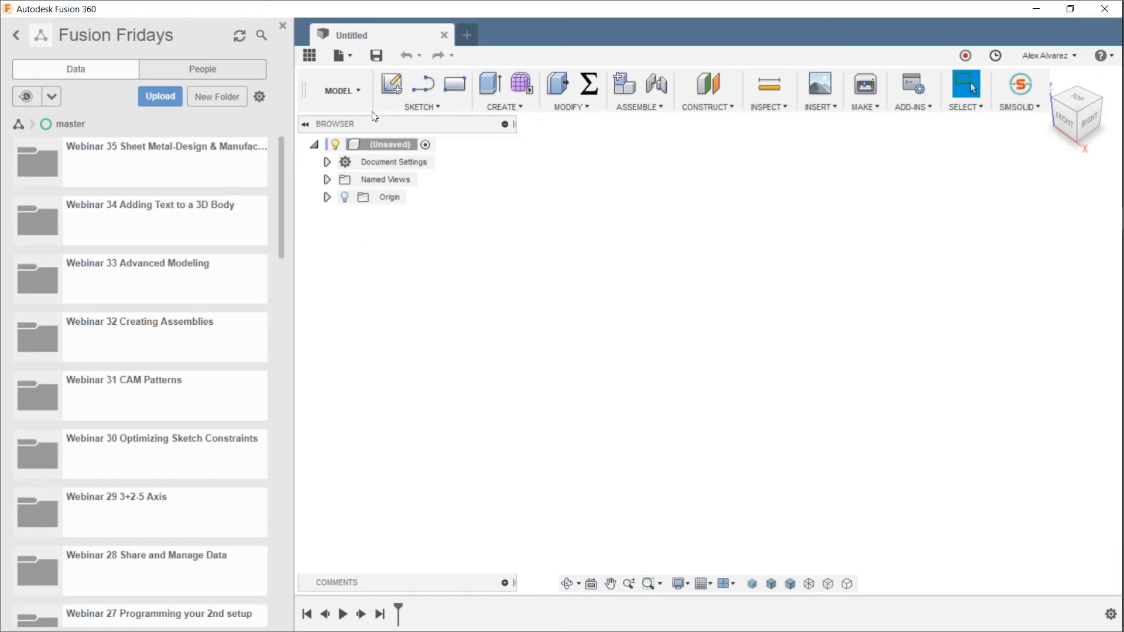
Step: Switch to the Sheet Metal workspace and hide the project data listing to enlarge the modeling area
{"action": "left_click", "coordinate": [359, 103]}
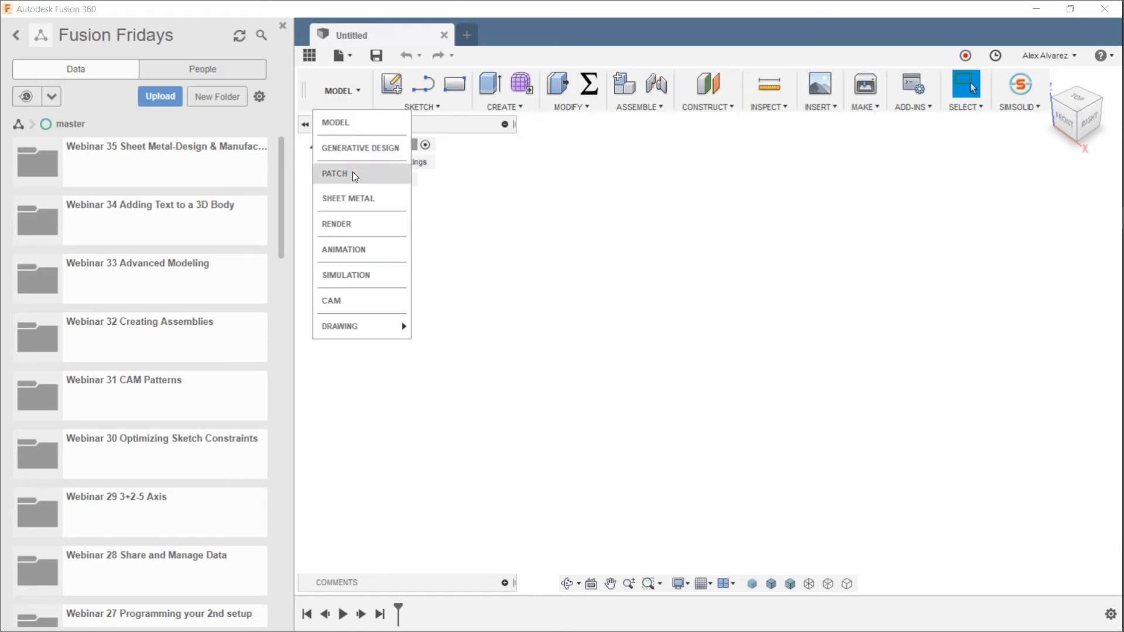
{"action": "left_click", "coordinate": [354, 202]}
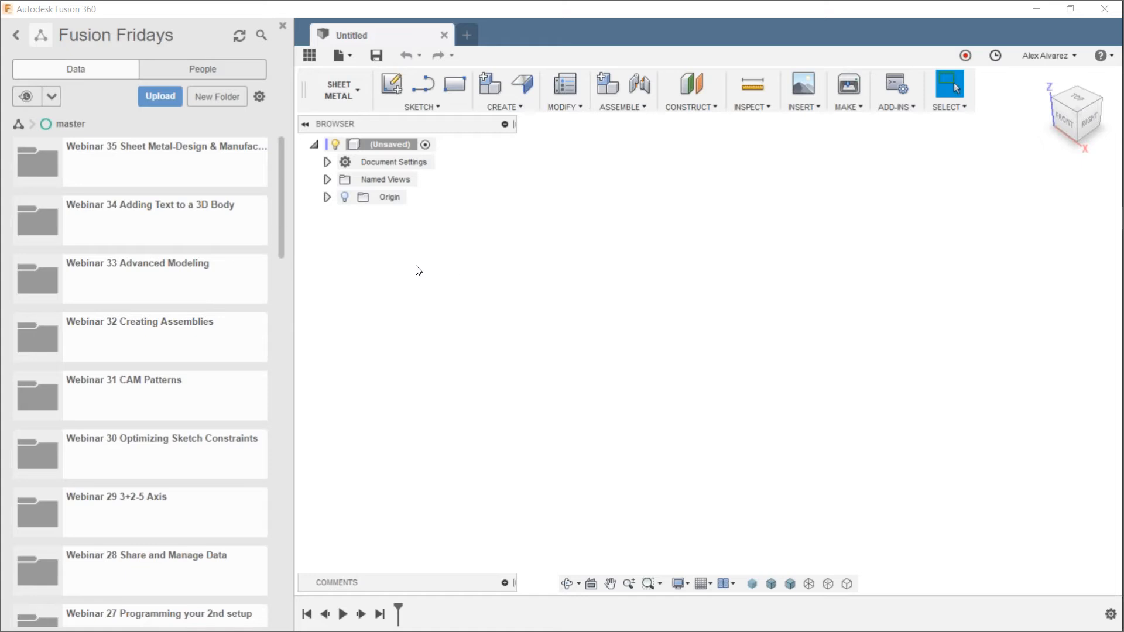
{"action": "left_click", "coordinate": [282, 27]}
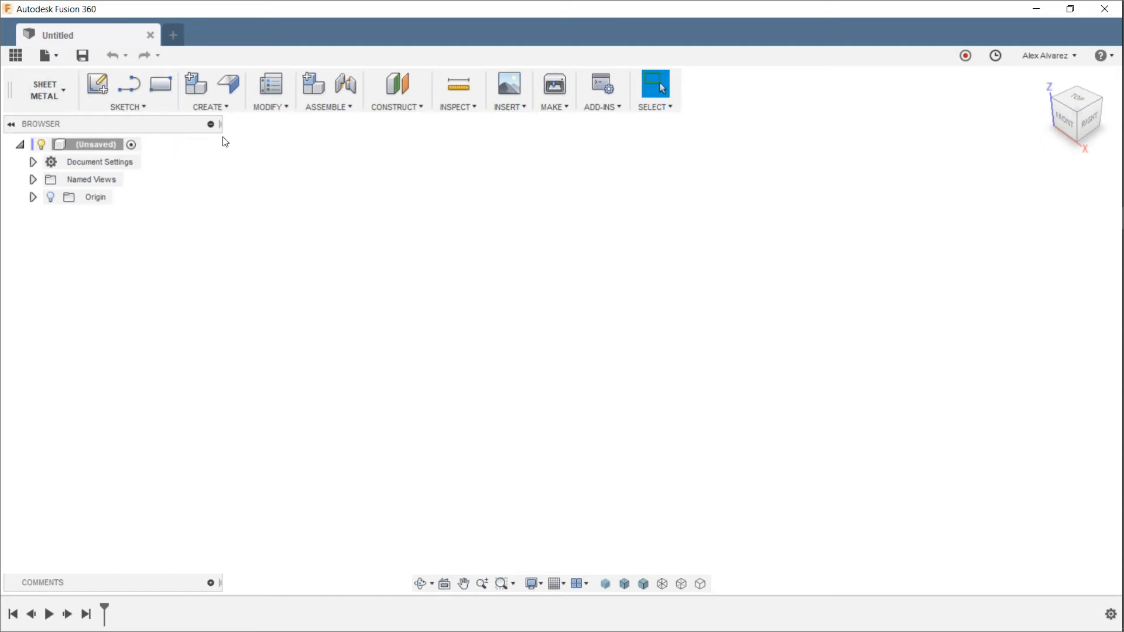
{"action": "left_click", "coordinate": [145, 108]}
{"action": "left_click", "coordinate": [150, 112]}
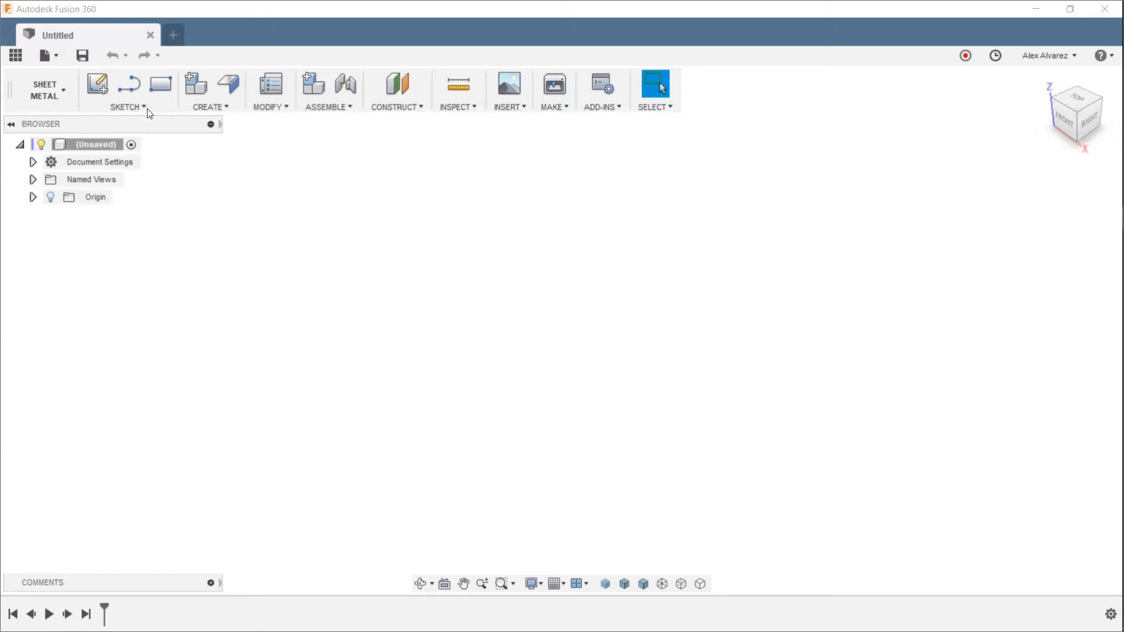
{"action": "left_click", "coordinate": [206, 111]}
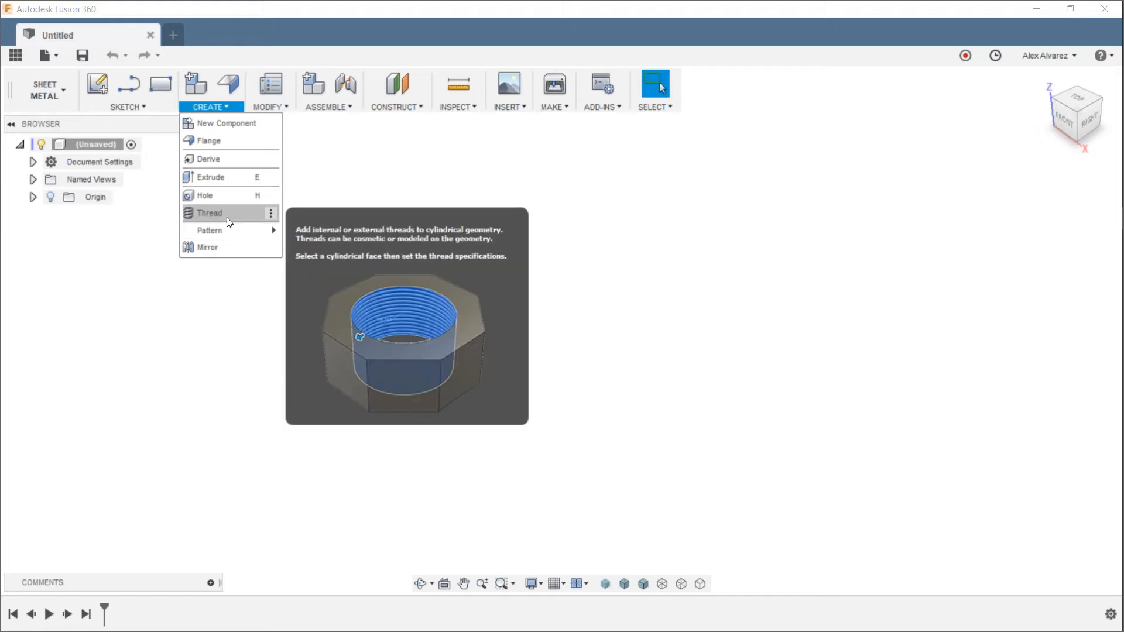
{"action": "left_click", "coordinate": [351, 167]}
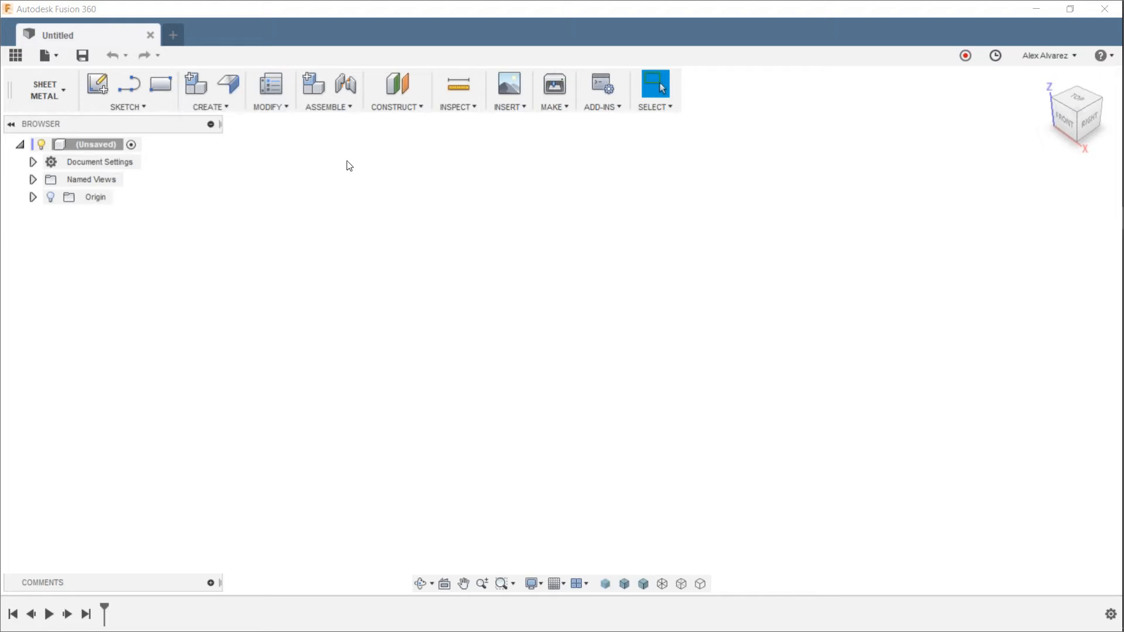
Step: Examine the Stainless Steel 11 GA rule in the Sheet Metal Rules library, including its thickness, K factor, bend conditions and corner conditions
{"action": "left_click", "coordinate": [275, 111]}
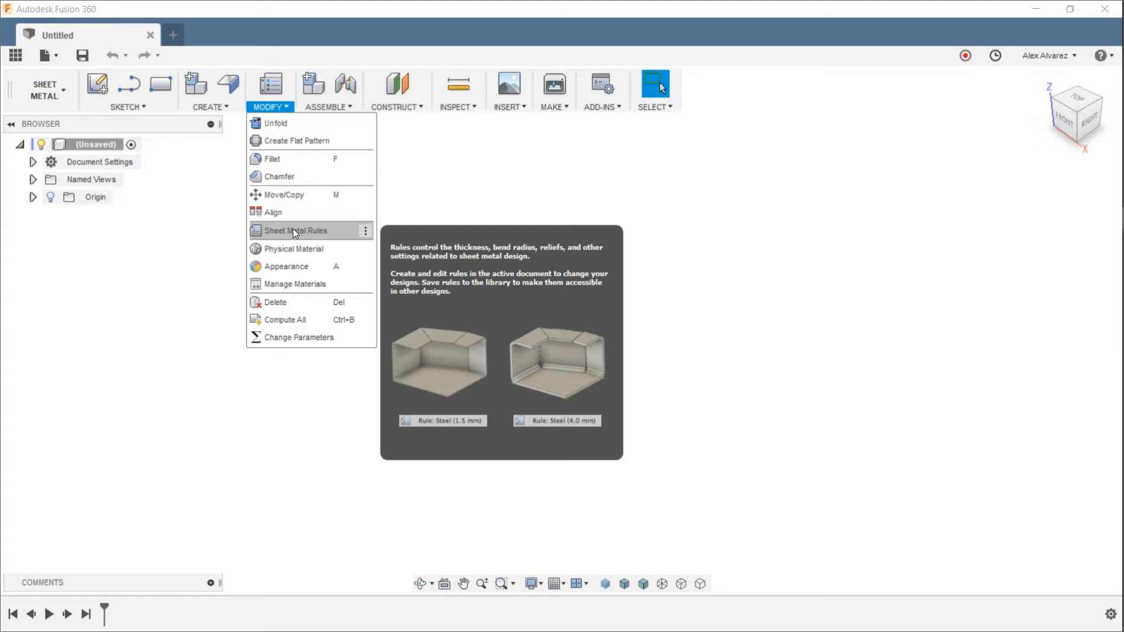
{"action": "left_click", "coordinate": [293, 229]}
{"action": "left_click_drag", "start_coordinate": [883, 212], "coordinate": [732, 168]}
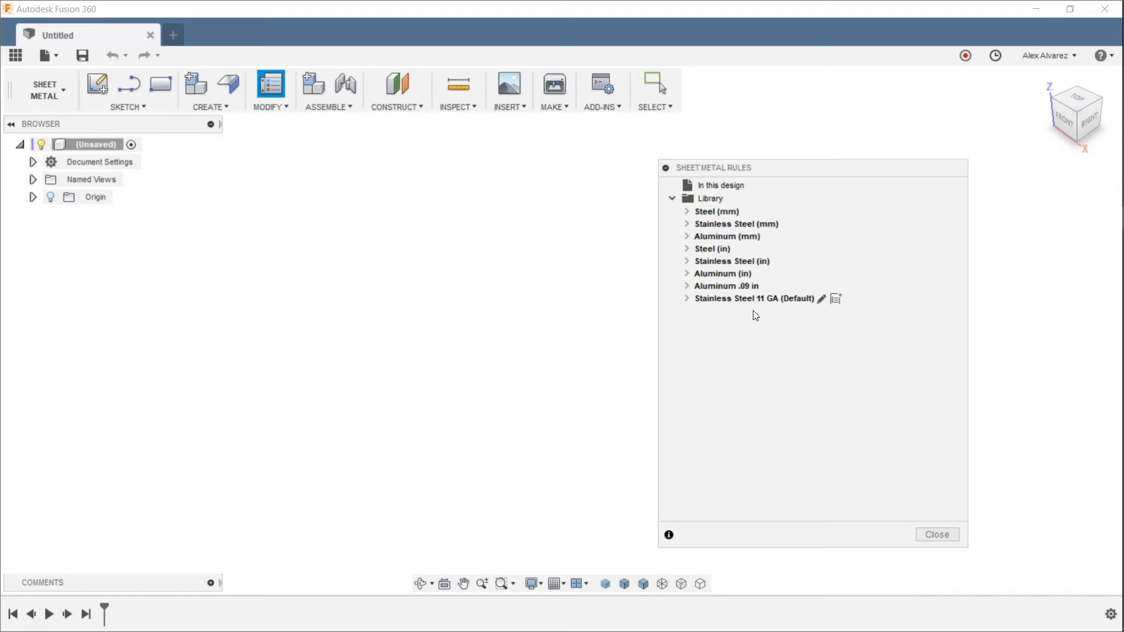
{"action": "right_click", "coordinate": [715, 303]}
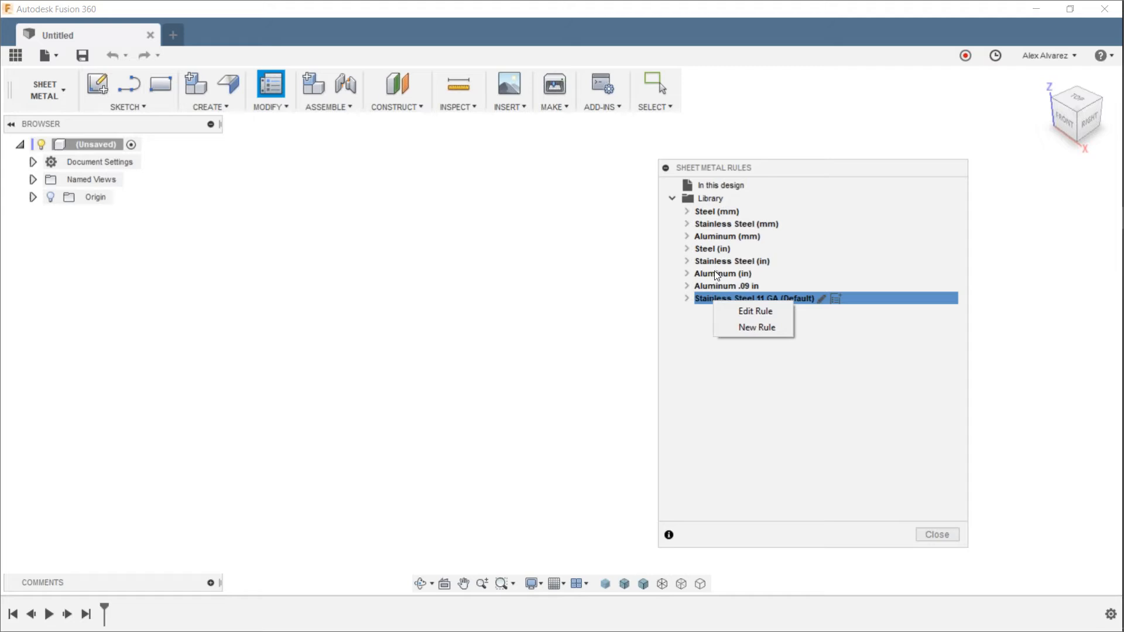
{"action": "left_click", "coordinate": [693, 327]}
{"action": "left_click", "coordinate": [687, 299]}
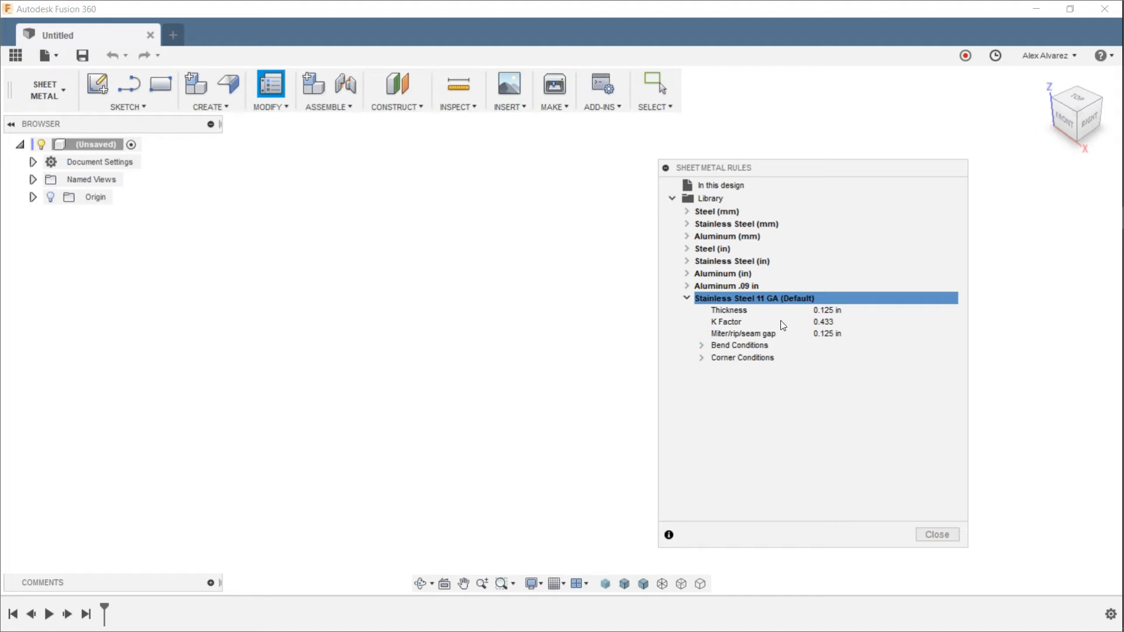
{"action": "left_click", "coordinate": [705, 346]}
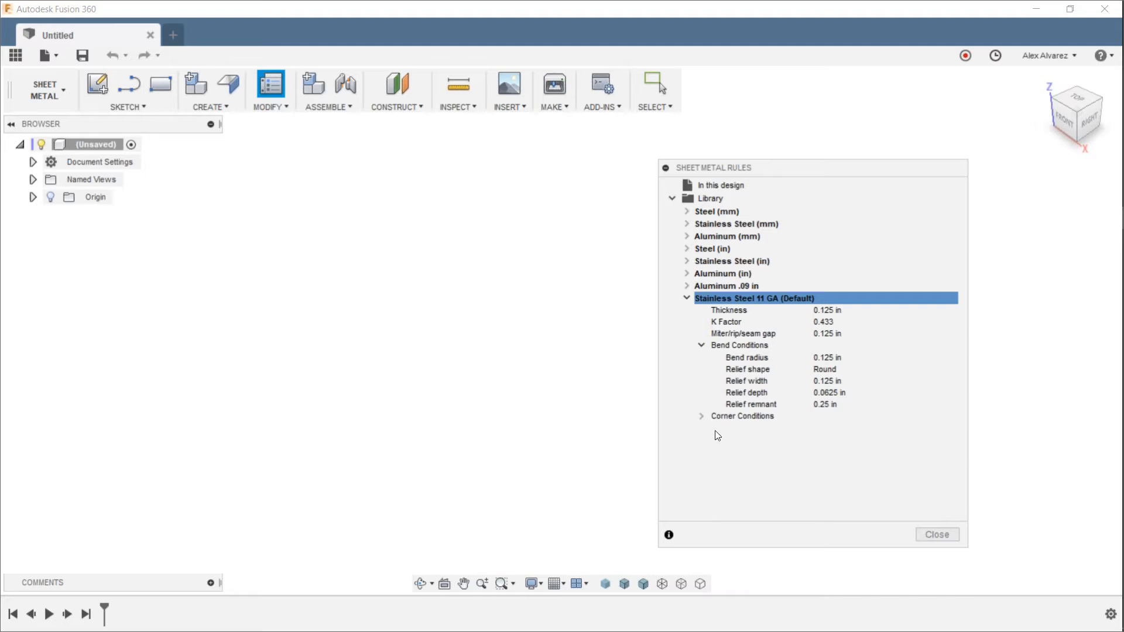
{"action": "left_click", "coordinate": [702, 417]}
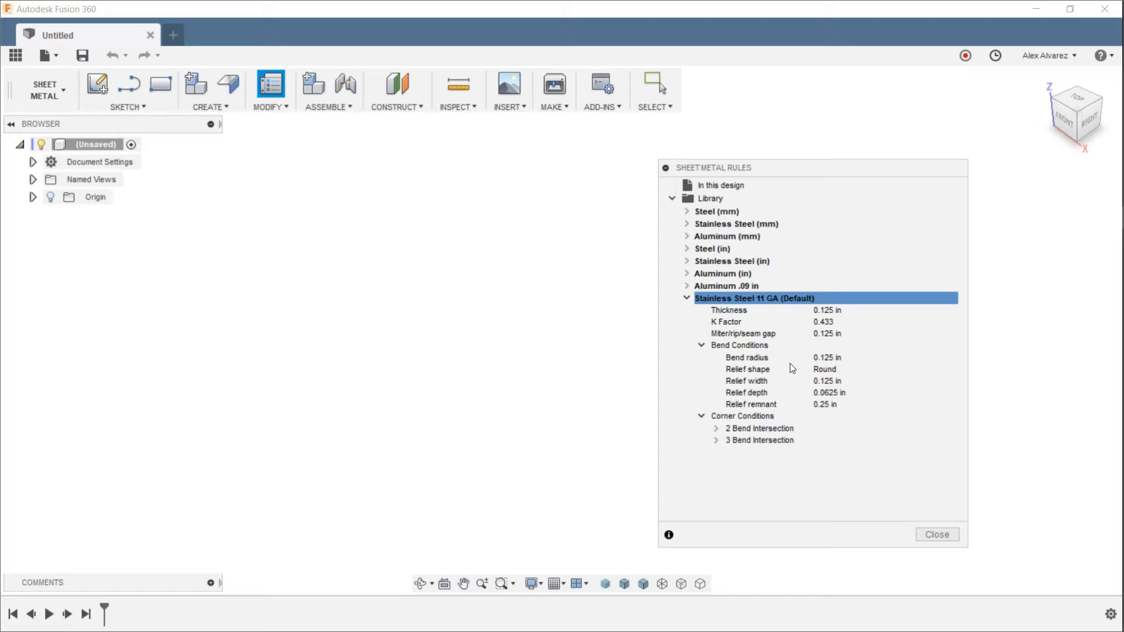
{"action": "left_click", "coordinate": [939, 537]}
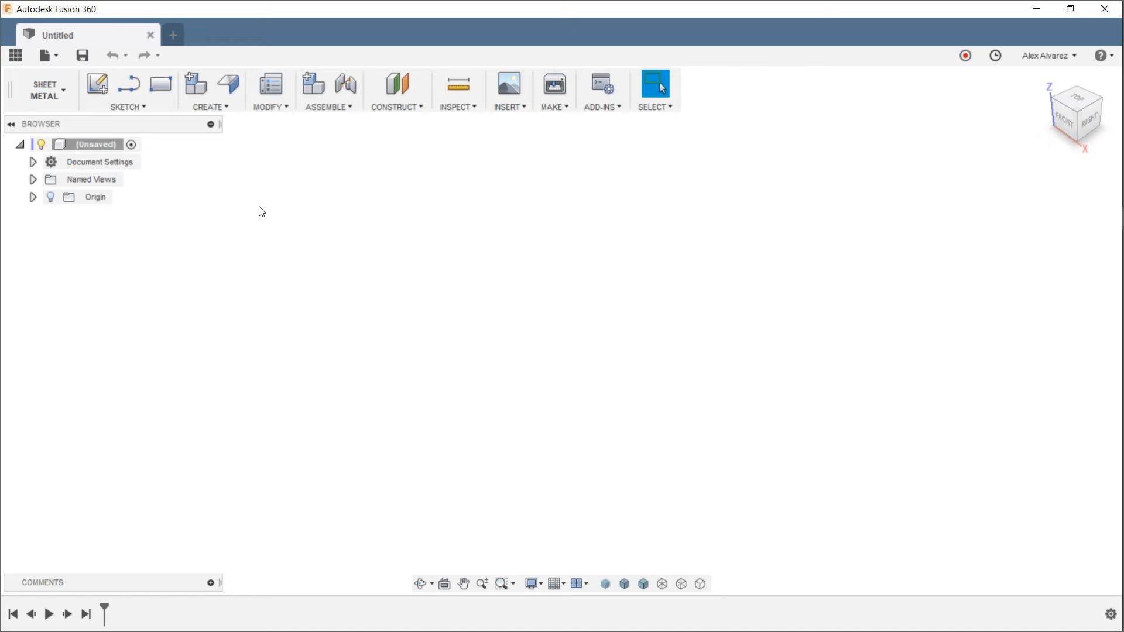
{"action": "left_click", "coordinate": [148, 110]}
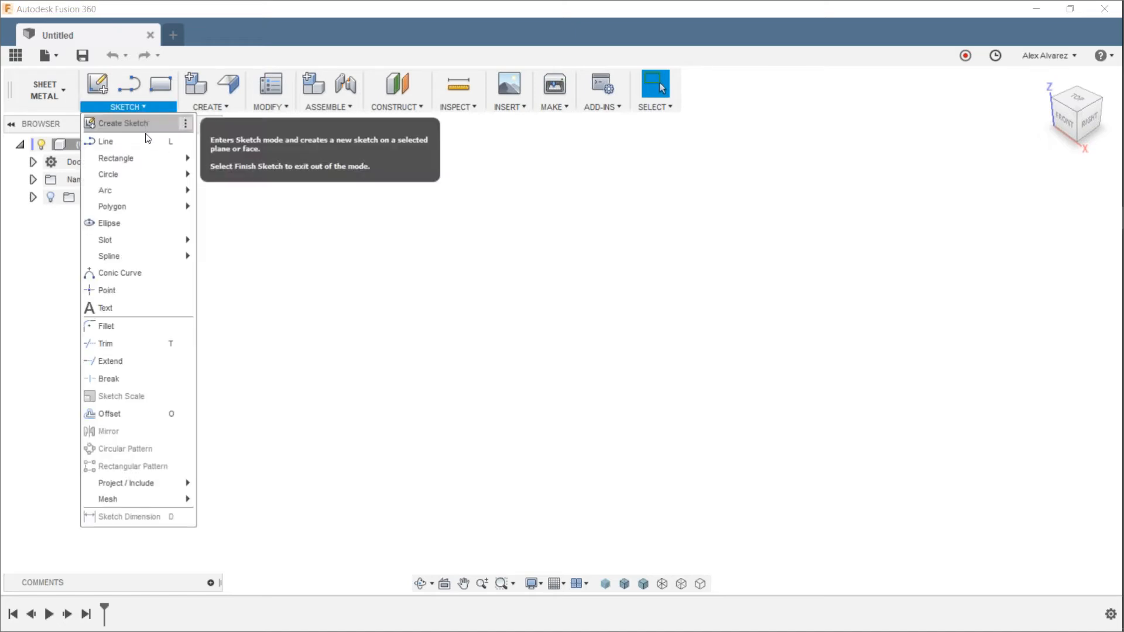
{"action": "mouse_move", "coordinate": [182, 159]}
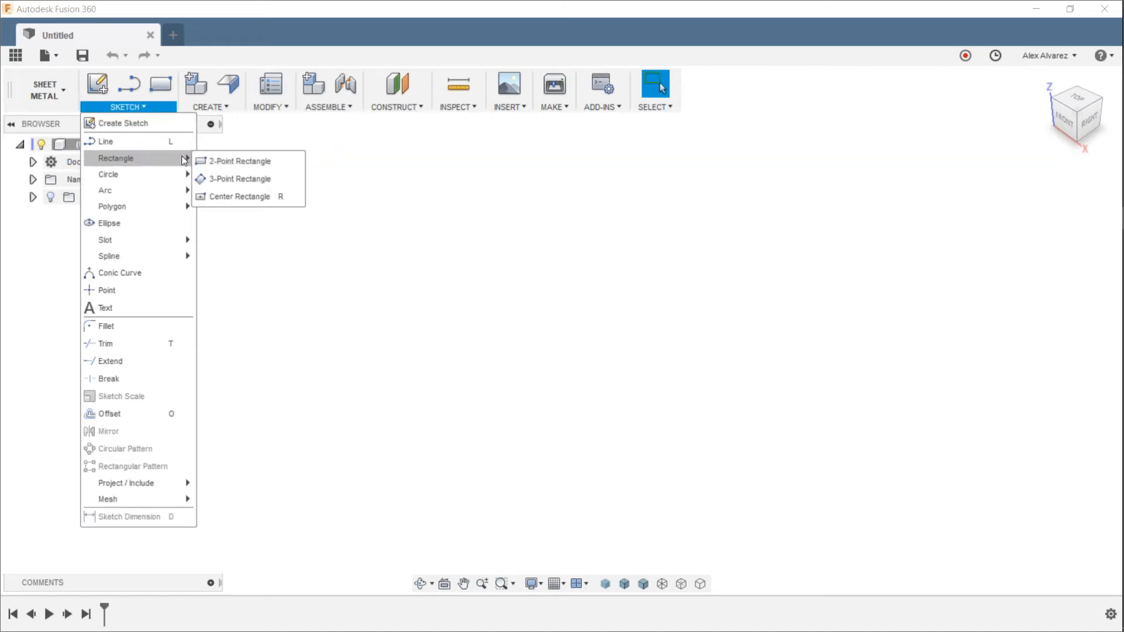
{"action": "left_click", "coordinate": [297, 198]}
{"action": "left_click", "coordinate": [395, 227]}
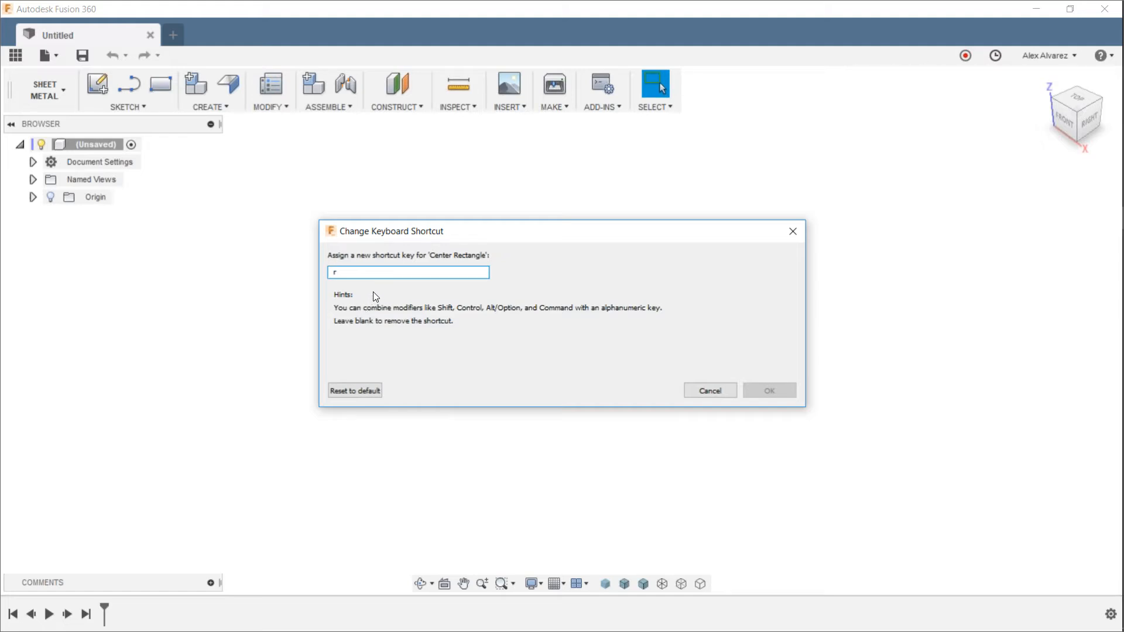
{"action": "left_click", "coordinate": [726, 390]}
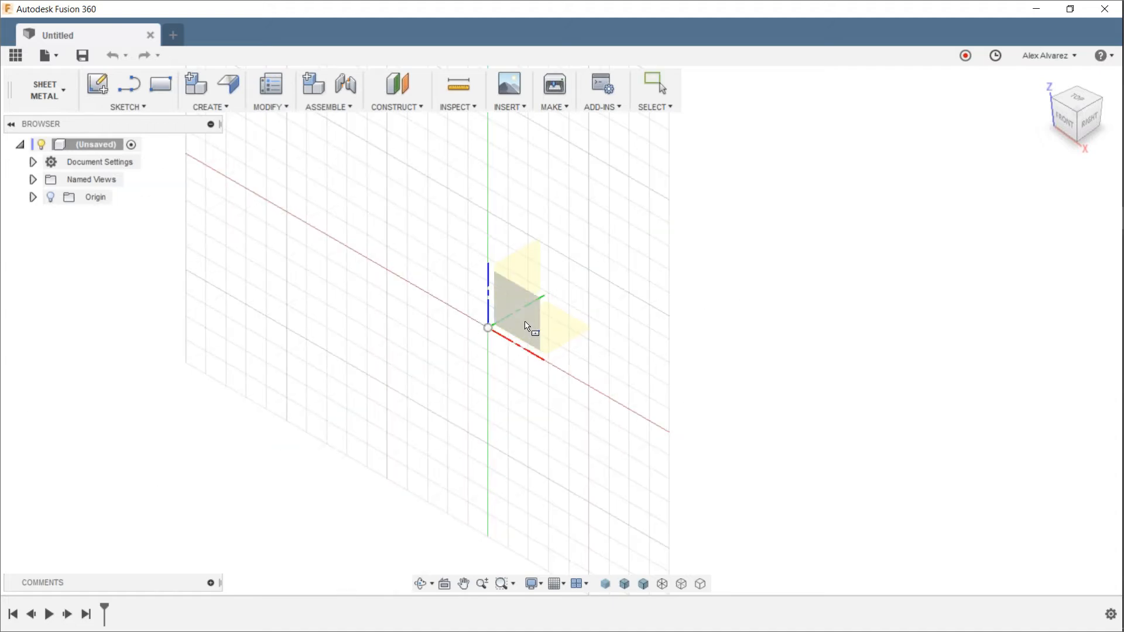
Step: Sketch a center rectangle on the front plane, centered on the origin, about 4.7 in wide and taller than it is wide
{"action": "left_click", "coordinate": [527, 321]}
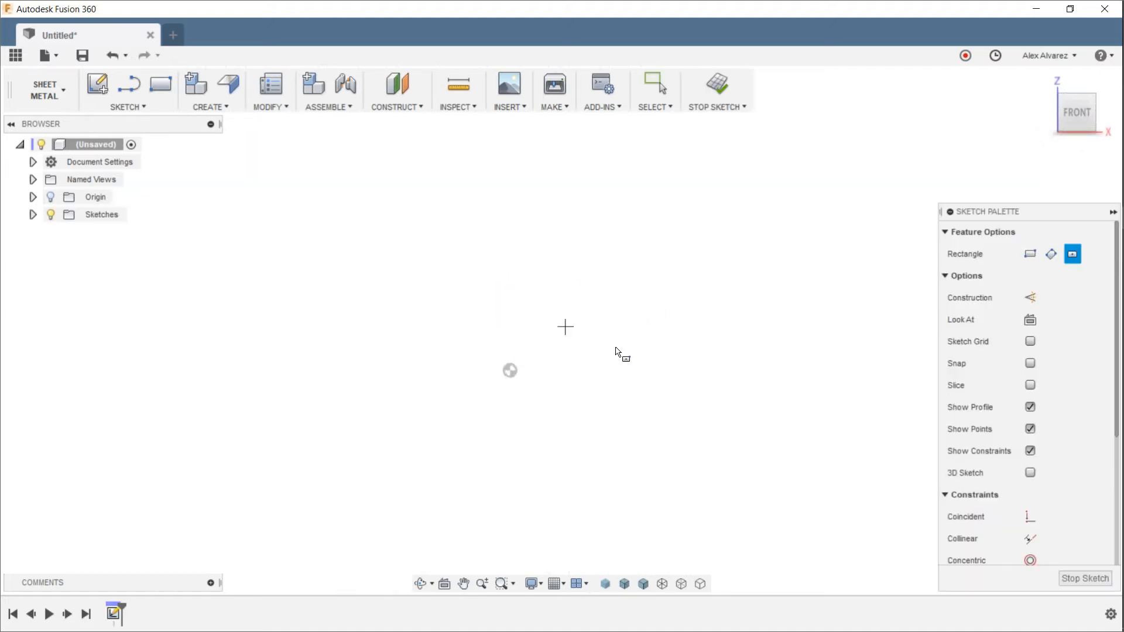
{"action": "left_click", "coordinate": [510, 370]}
{"action": "scroll", "coordinate": [624, 191], "scroll_direction": "down", "scroll_amount": 3}
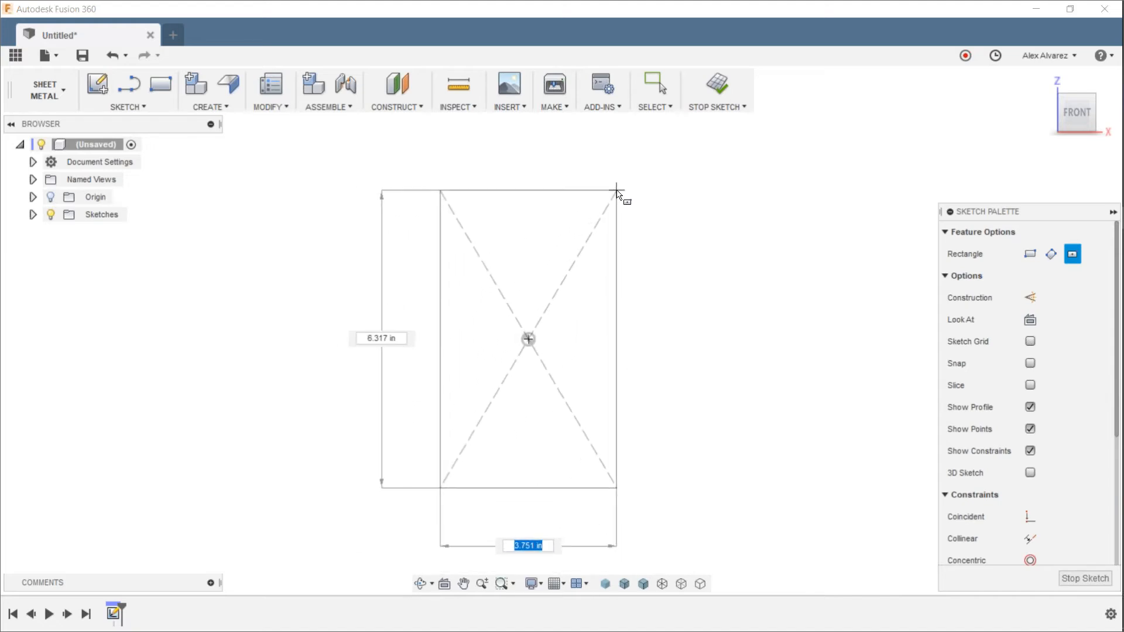
{"action": "left_click", "coordinate": [637, 166]}
{"action": "key", "text": "Escape"}
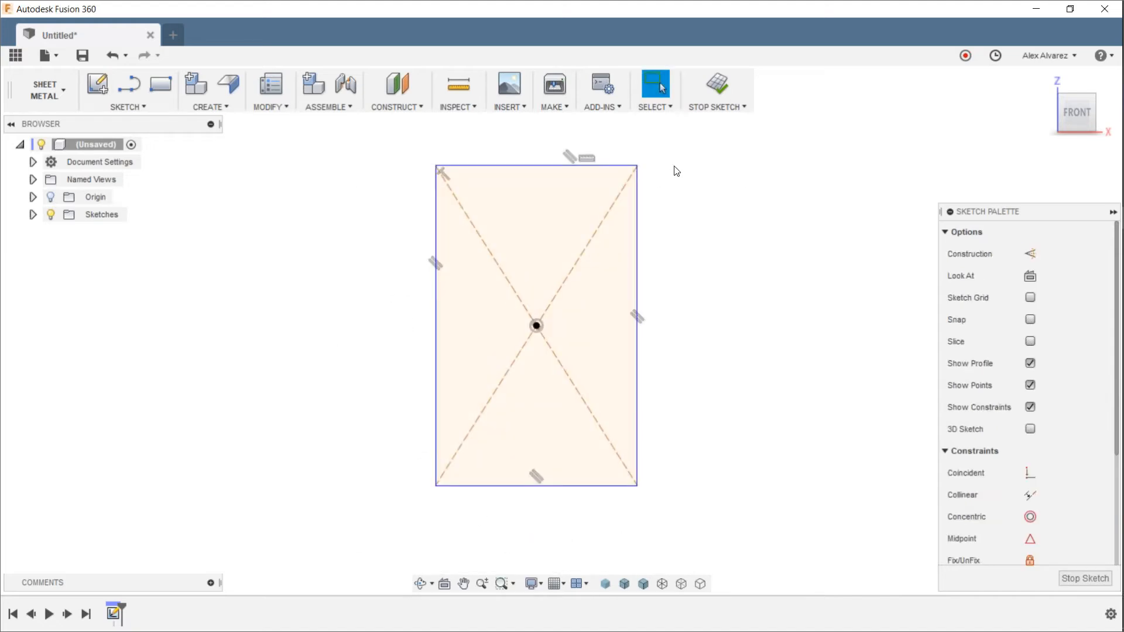
Step: Dimension the rectangle's top edge to 4.5 in and its left edge to 6.5 in
{"action": "left_click", "coordinate": [565, 166]}
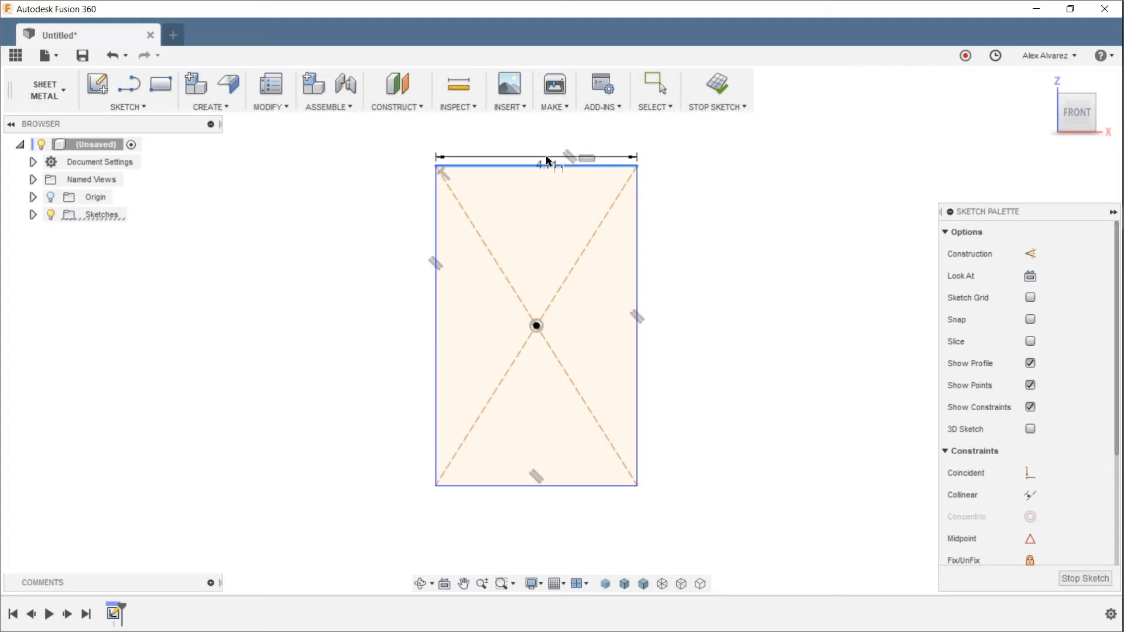
{"action": "left_click", "coordinate": [542, 143]}
{"action": "type", "text": "4.5"}
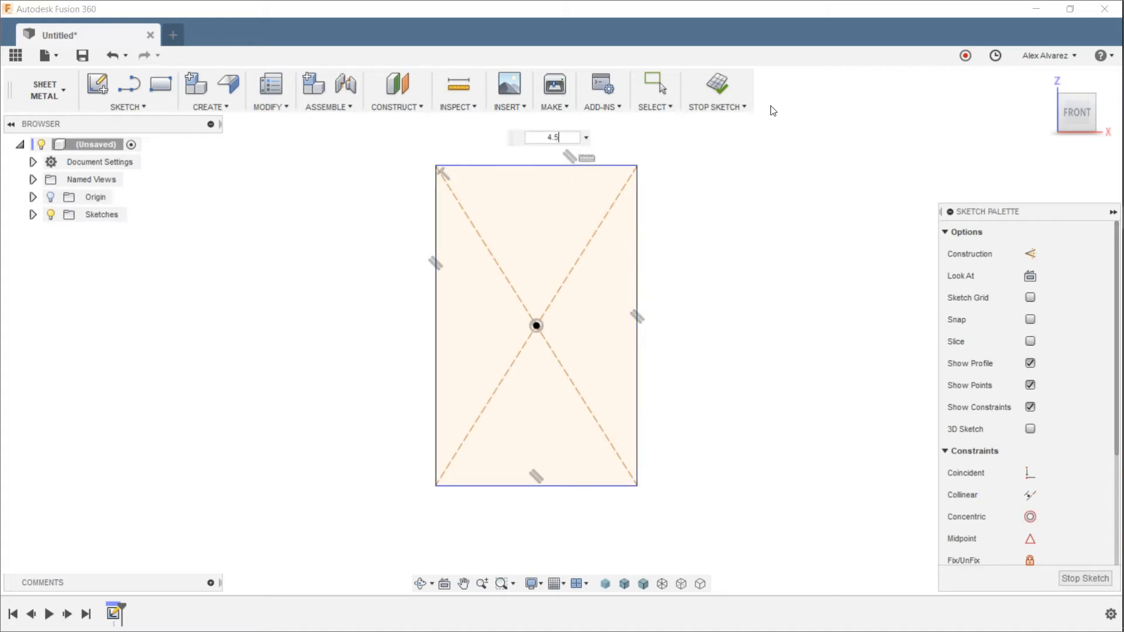
{"action": "key", "text": "Return"}
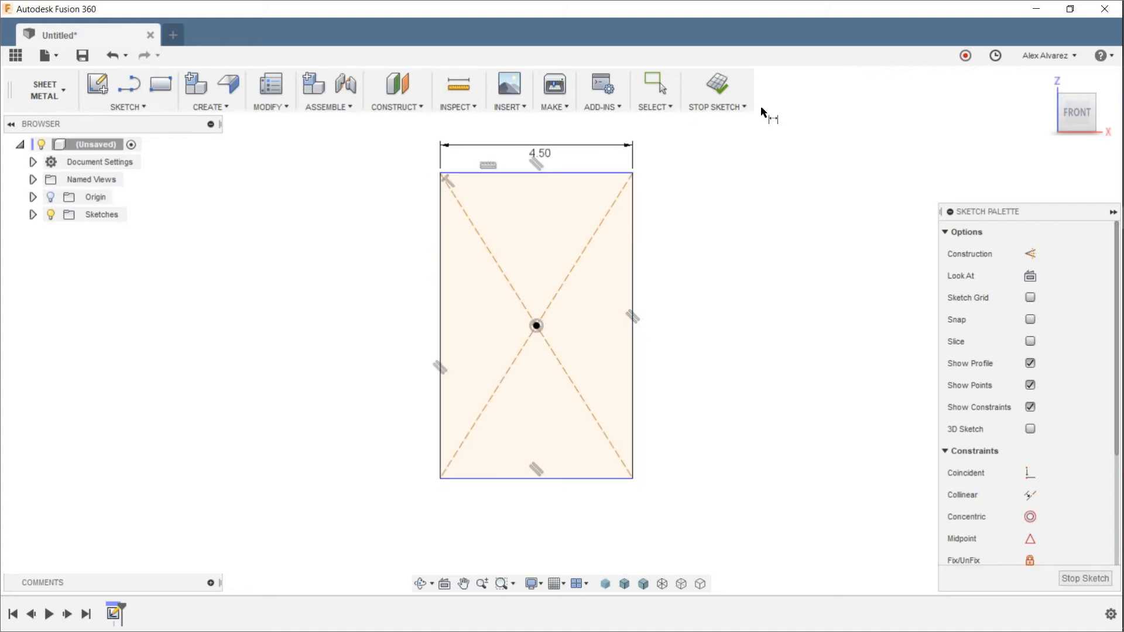
{"action": "left_click", "coordinate": [441, 244]}
{"action": "left_click", "coordinate": [414, 247]}
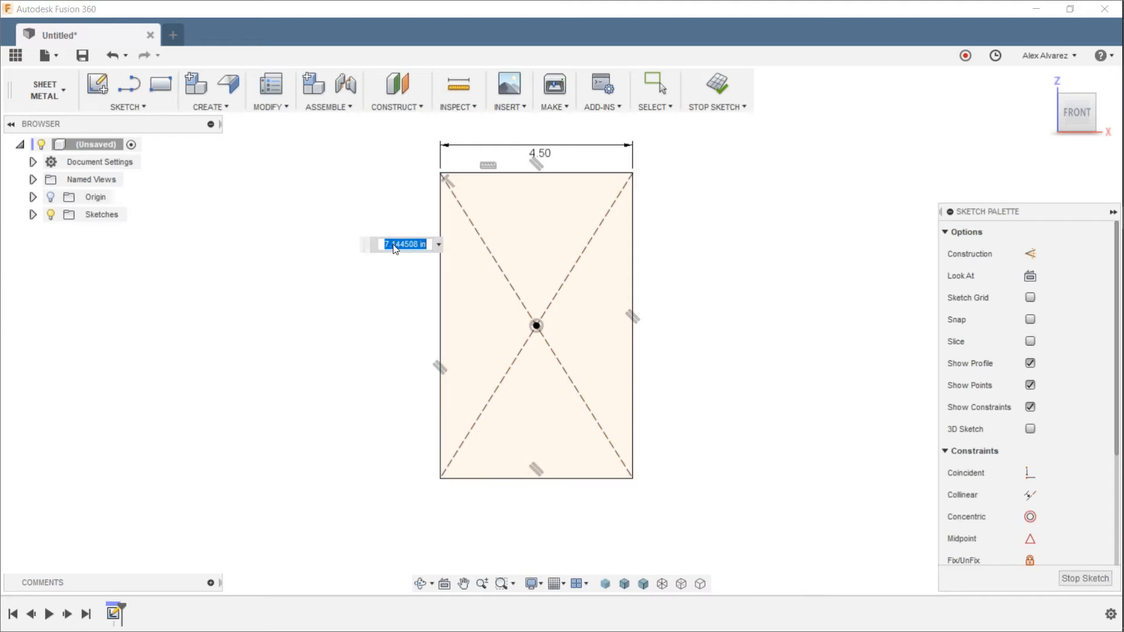
{"action": "type", "text": "6.5"}
{"action": "key", "text": "Return"}
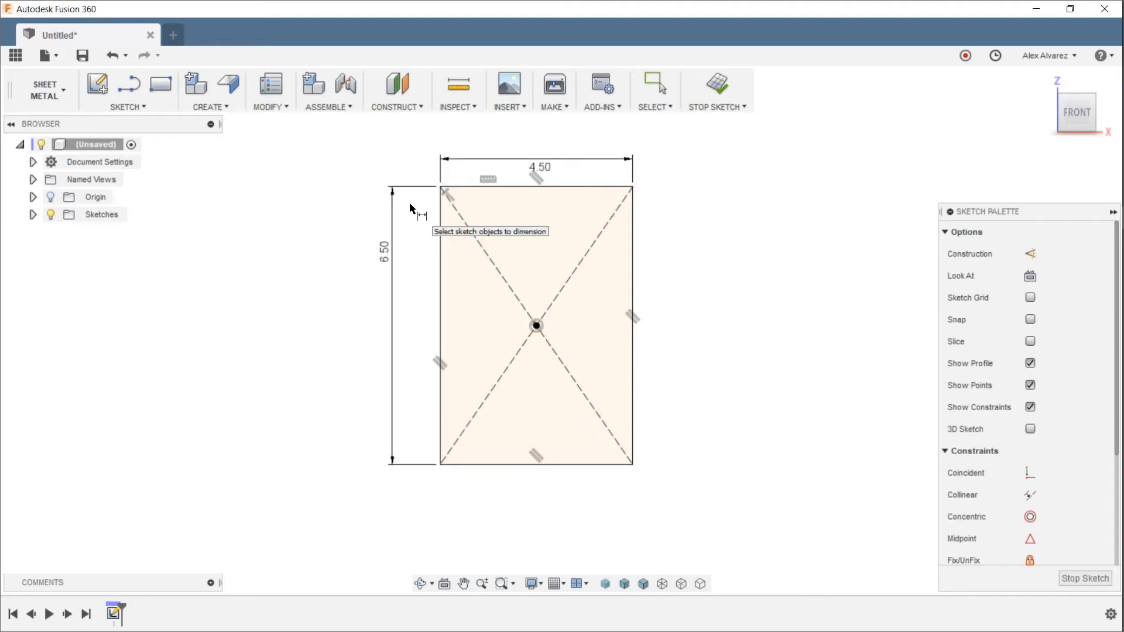
Step: Create a base flange from the rectangle profile as a new body, using the Stainless Steel 11 GA rule and Side 1 thickness
{"action": "key", "text": "Escape"}
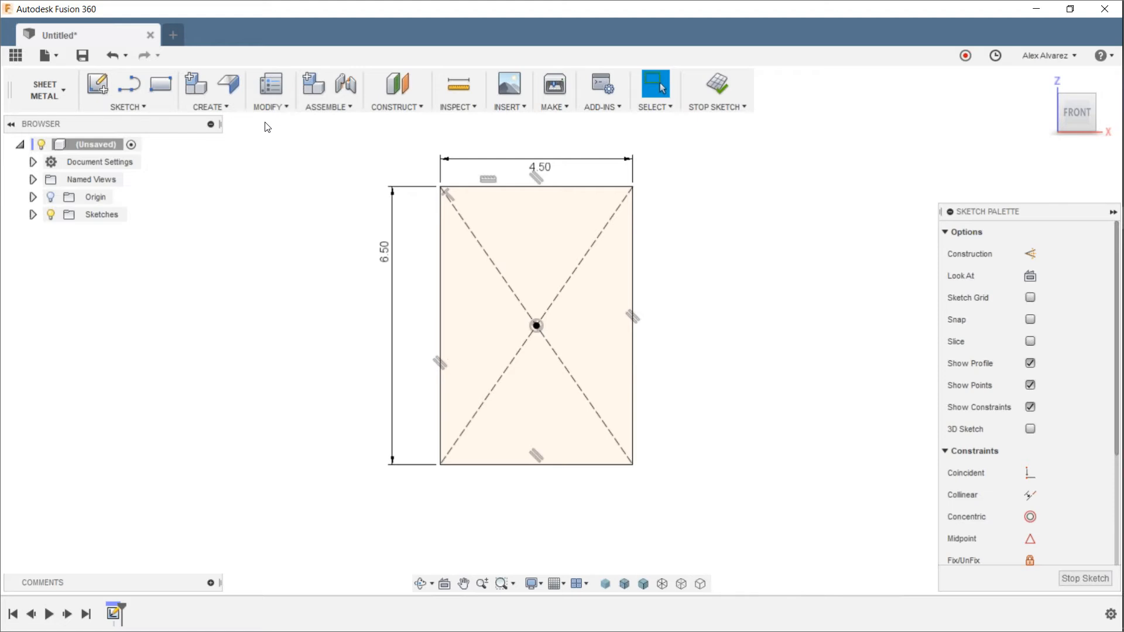
{"action": "left_click", "coordinate": [236, 108]}
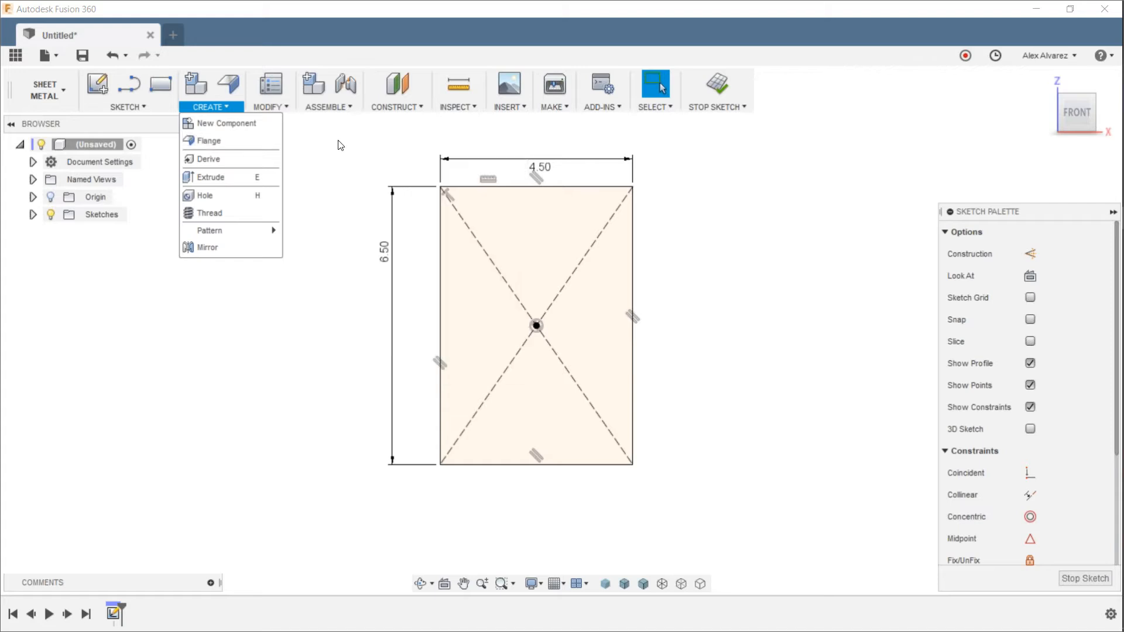
{"action": "left_click", "coordinate": [252, 145]}
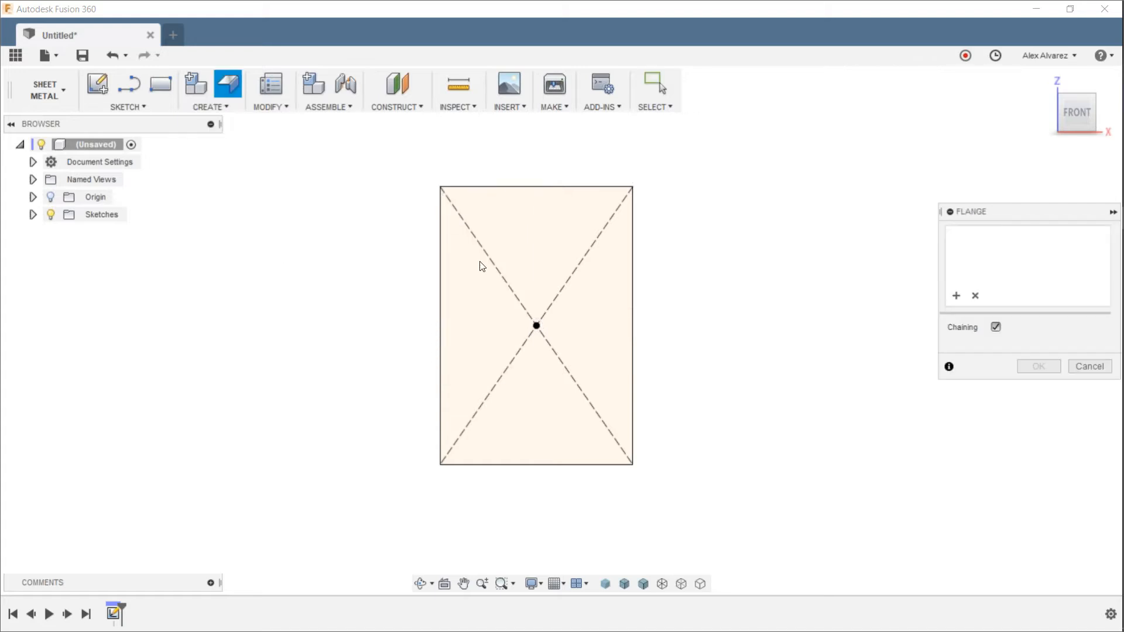
{"action": "left_click", "coordinate": [510, 279]}
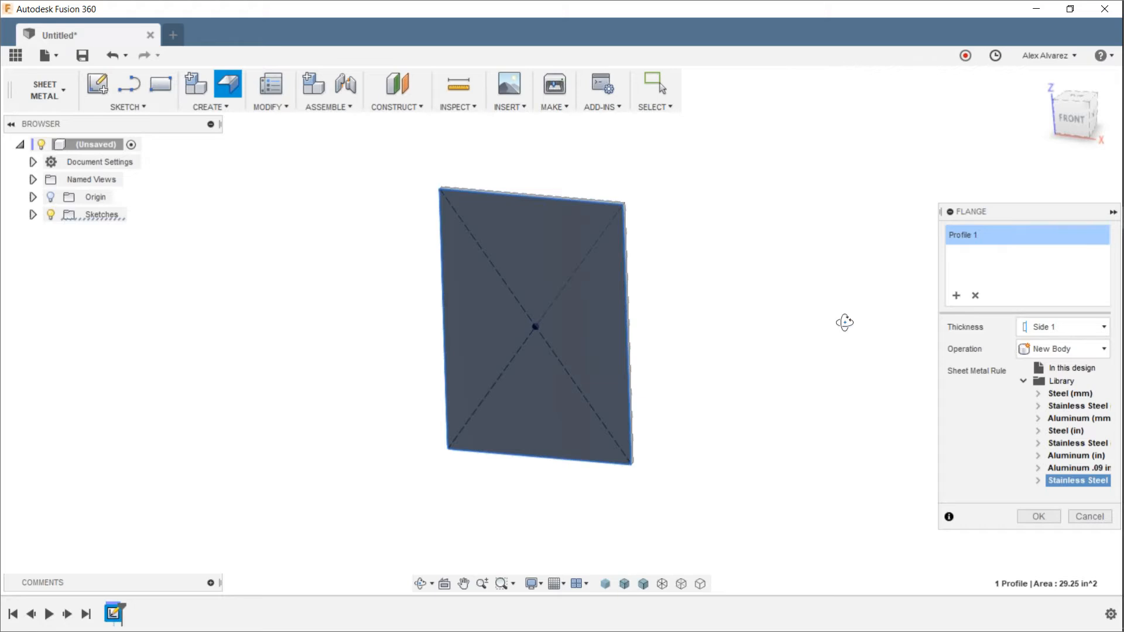
{"action": "middle_click_drag", "start_coordinate": [843, 321], "coordinate": [758, 304], "text": "shift"}
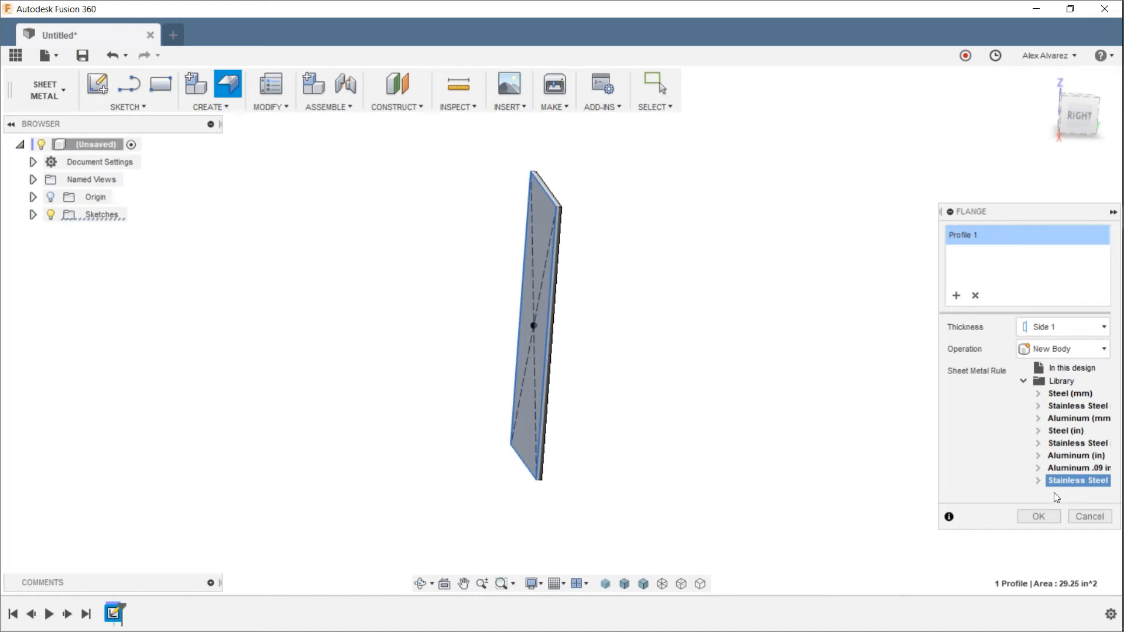
{"action": "left_click", "coordinate": [1035, 517]}
{"action": "middle_click_drag", "start_coordinate": [667, 289], "coordinate": [736, 311], "text": "shift"}
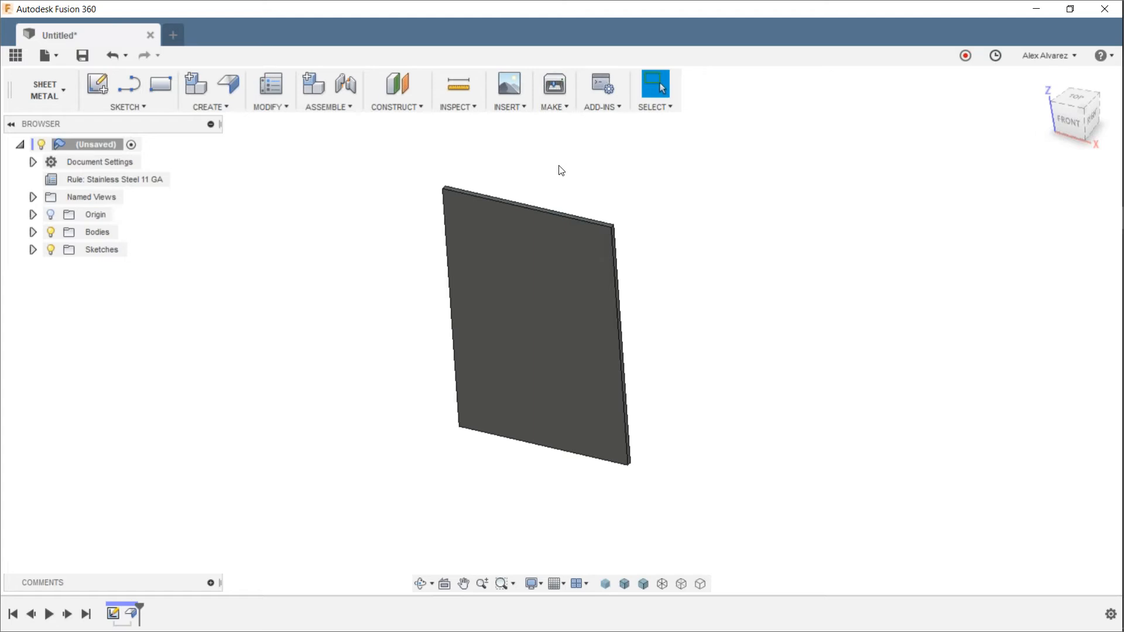
{"action": "left_click", "coordinate": [286, 113]}
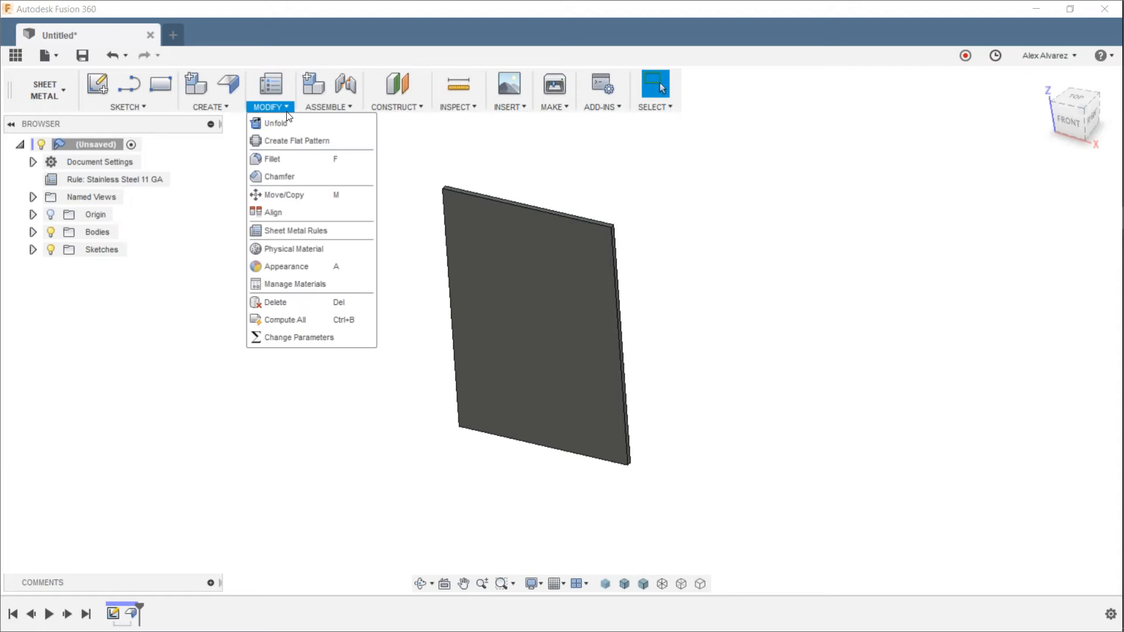
{"action": "left_click", "coordinate": [229, 109]}
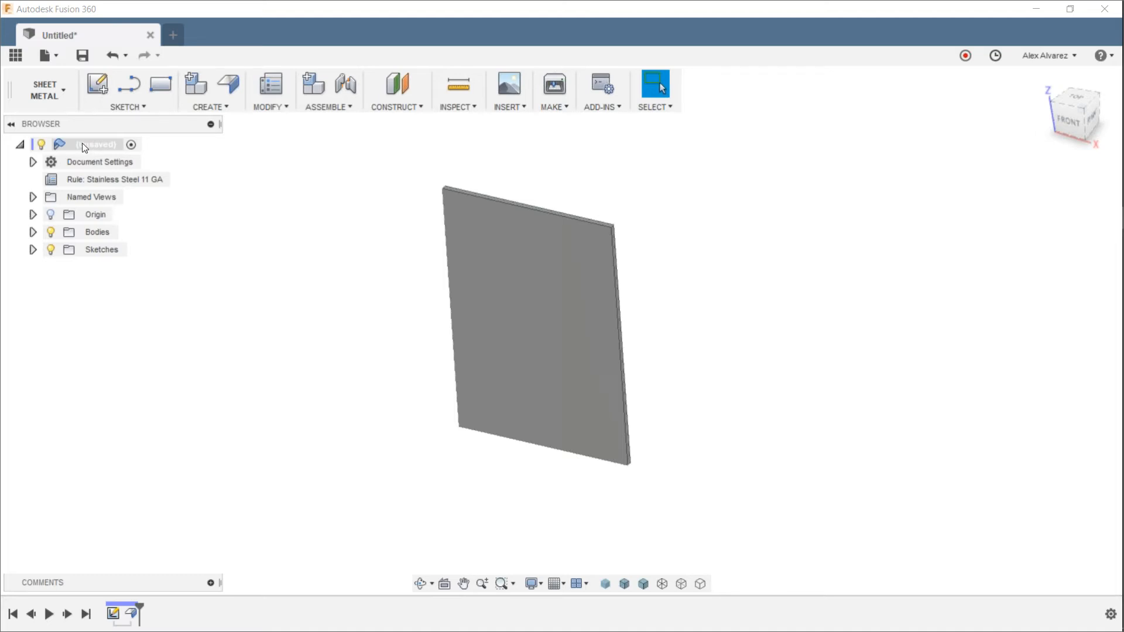
{"action": "left_click", "coordinate": [82, 145]}
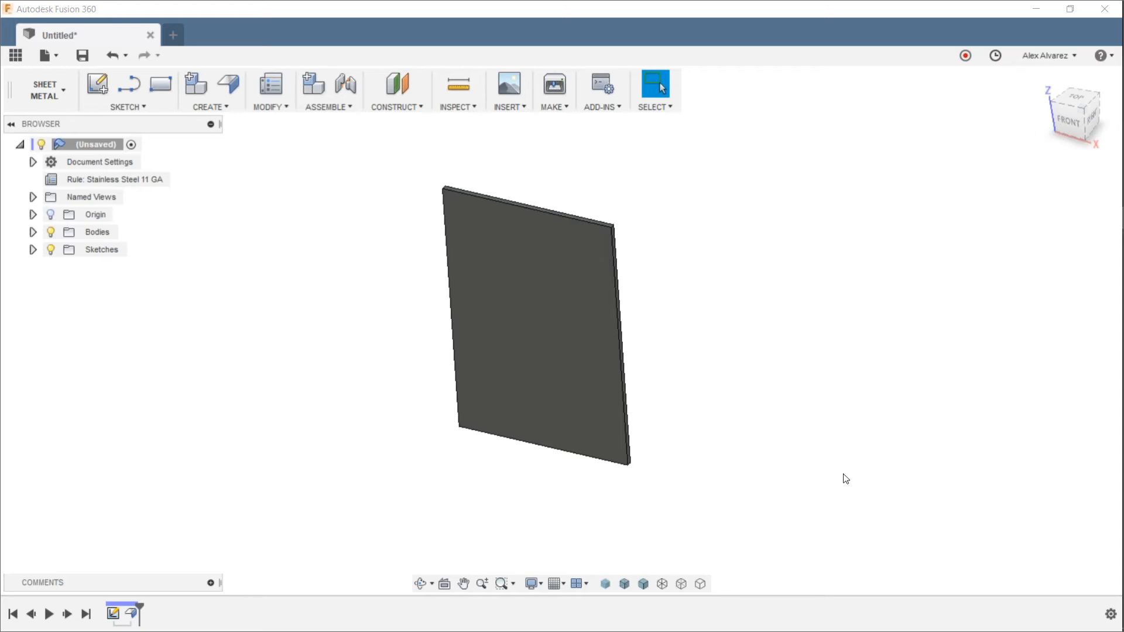
Step: Start a Flange on the two long back edges of the base plate, using the full length of each edge
{"action": "middle_click_drag", "start_coordinate": [797, 363], "coordinate": [738, 369], "text": "shift"}
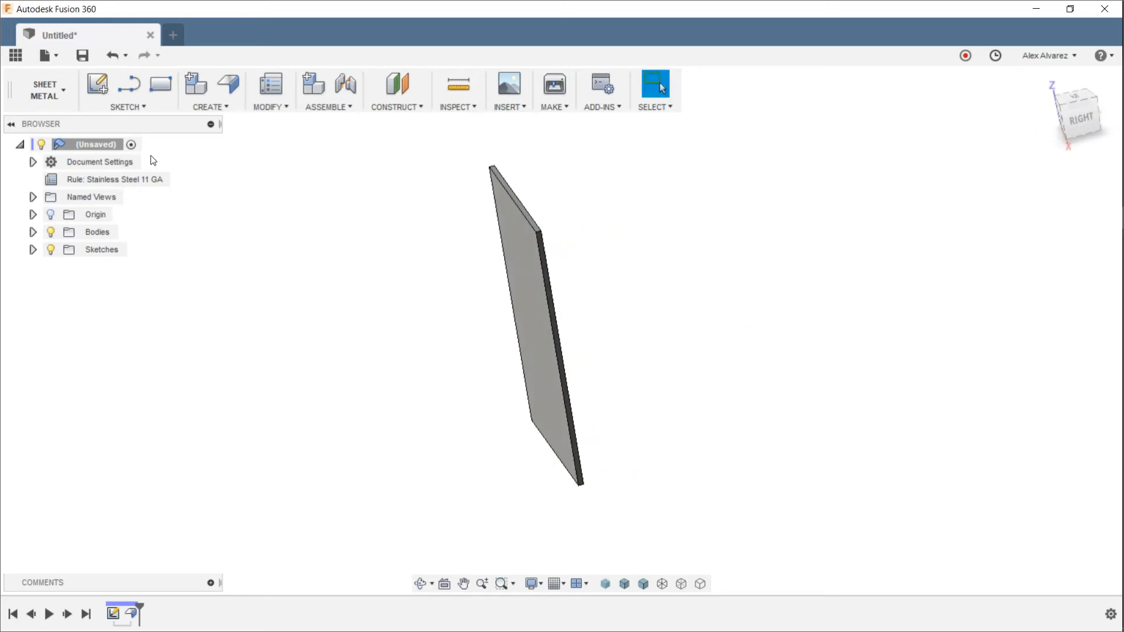
{"action": "left_click", "coordinate": [210, 111]}
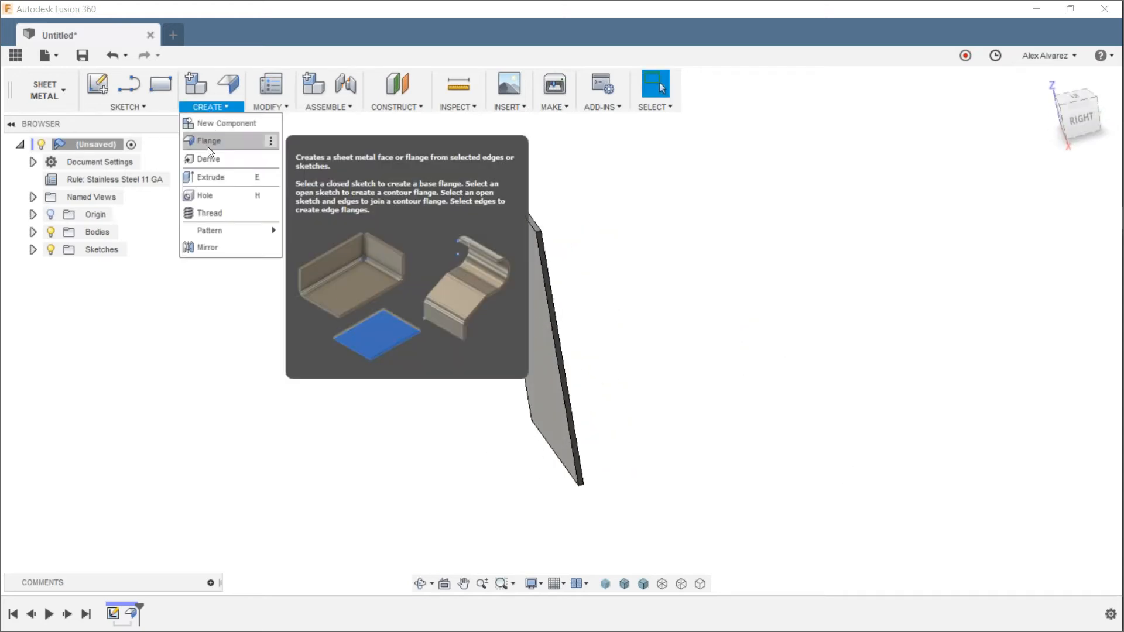
{"action": "left_click", "coordinate": [209, 146]}
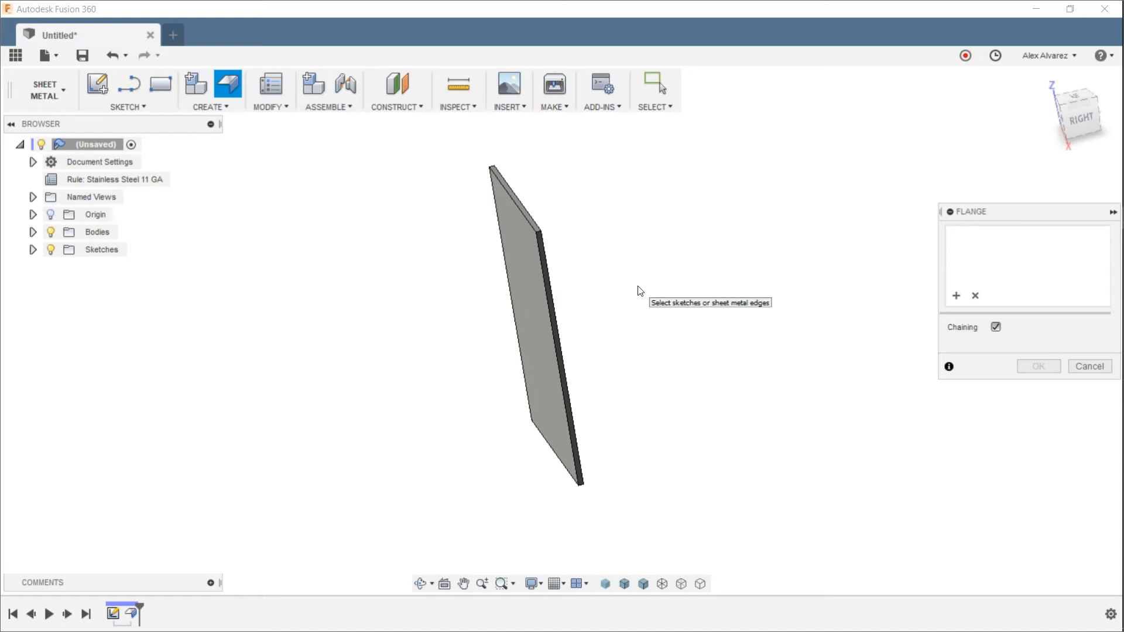
{"action": "middle_click_drag", "start_coordinate": [640, 291], "coordinate": [625, 258], "text": "shift"}
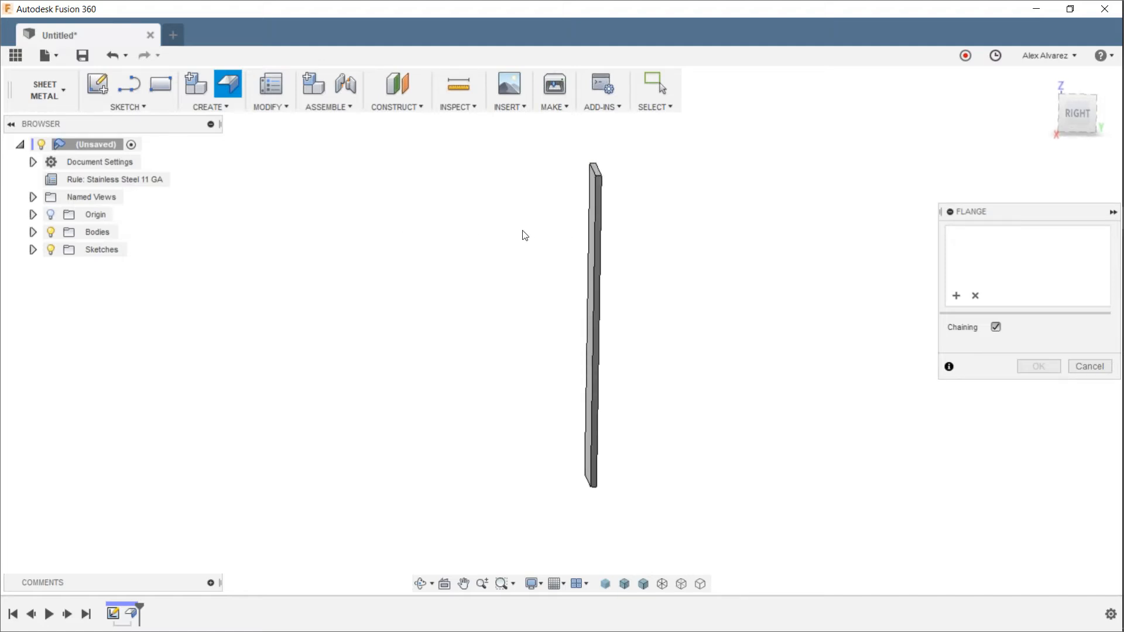
{"action": "left_click", "coordinate": [602, 208]}
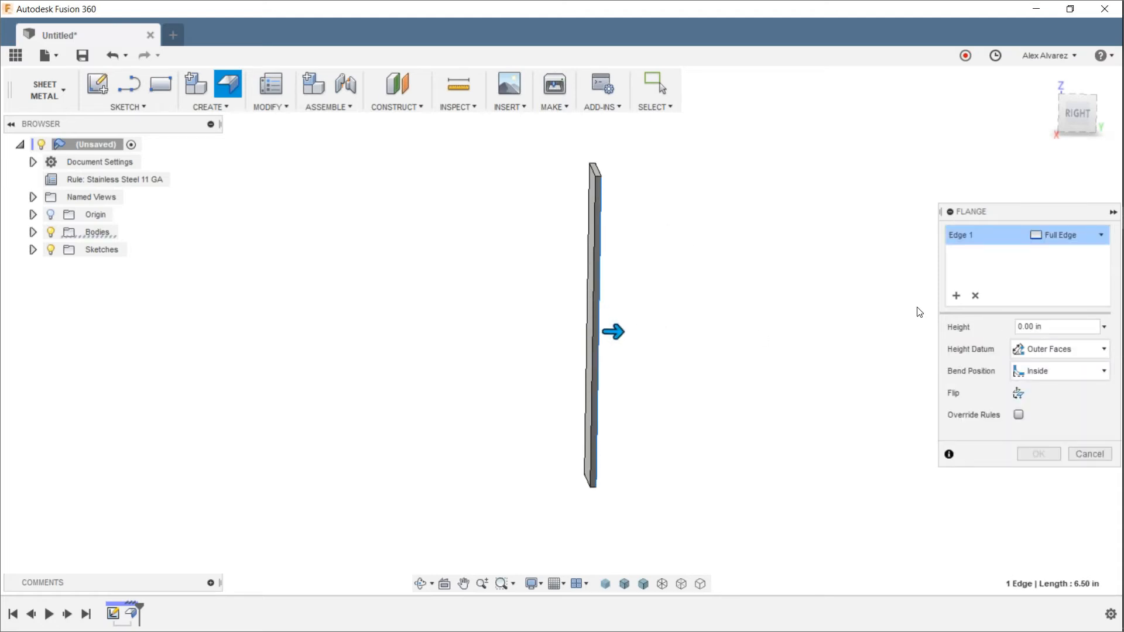
{"action": "middle_click_drag", "start_coordinate": [719, 333], "coordinate": [644, 176], "text": "shift"}
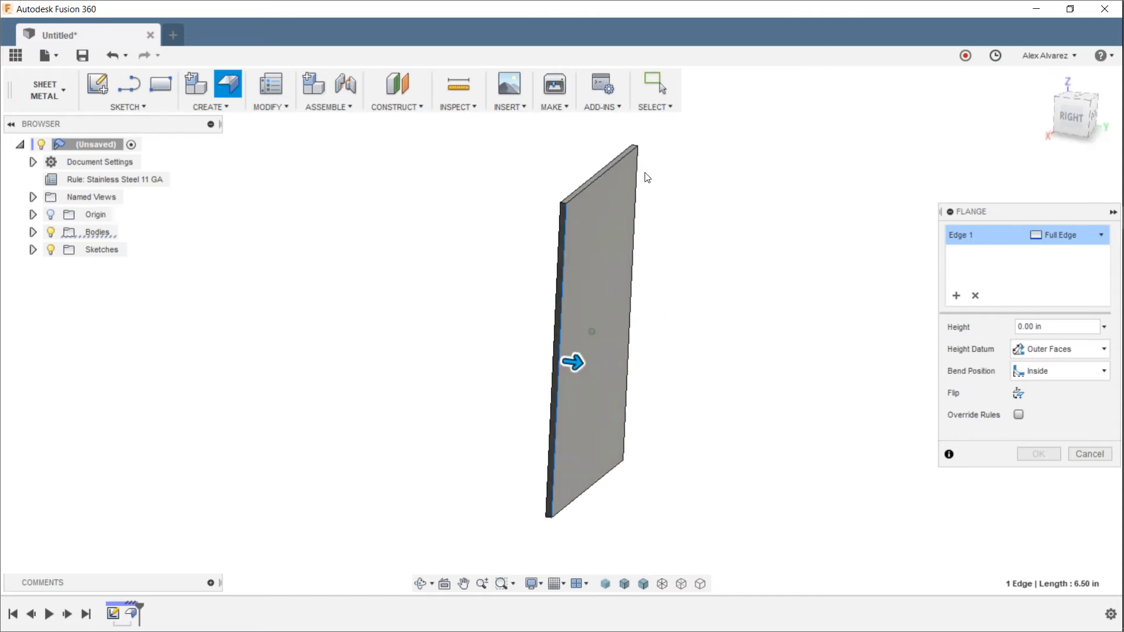
{"action": "left_click", "coordinate": [643, 169]}
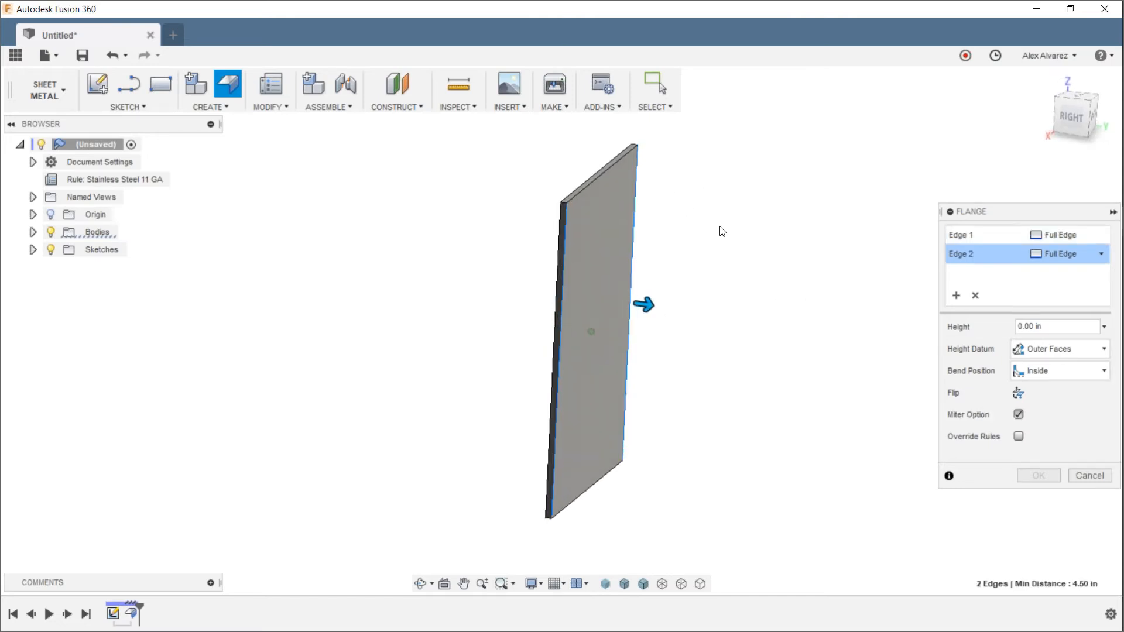
Step: Extend both edge flanges at 90 degrees to a height of about 5.85 in, keeping the height datum at Outer Faces
{"action": "left_click_drag", "start_coordinate": [648, 307], "coordinate": [830, 300]}
{"action": "scroll", "coordinate": [828, 286], "scroll_direction": "down", "scroll_amount": 3}
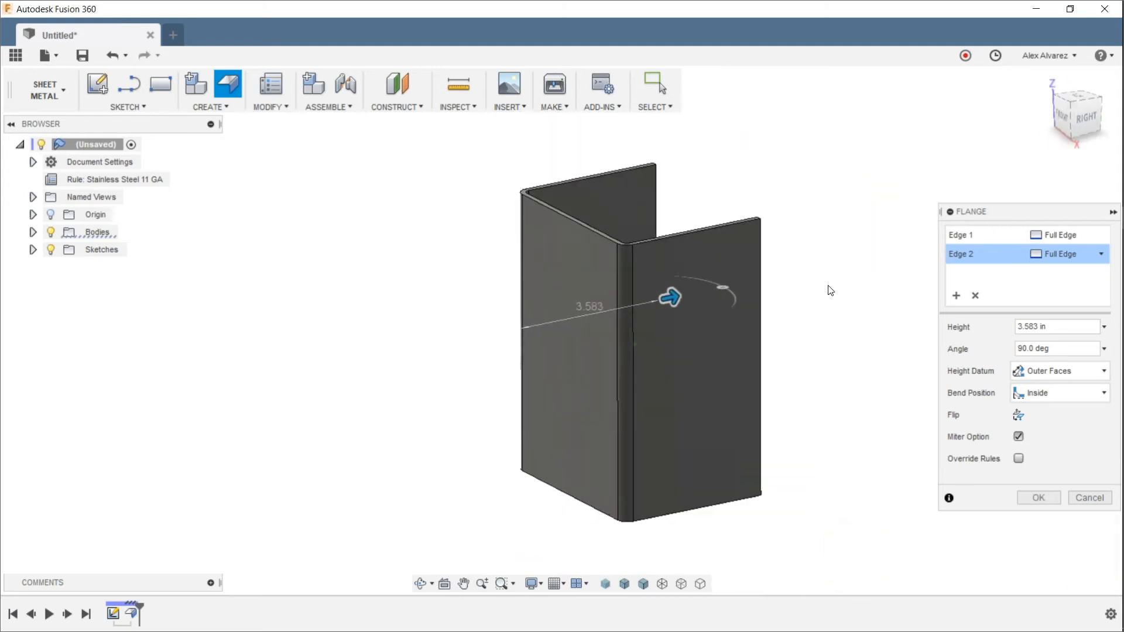
{"action": "left_click_drag", "start_coordinate": [673, 288], "coordinate": [755, 260]}
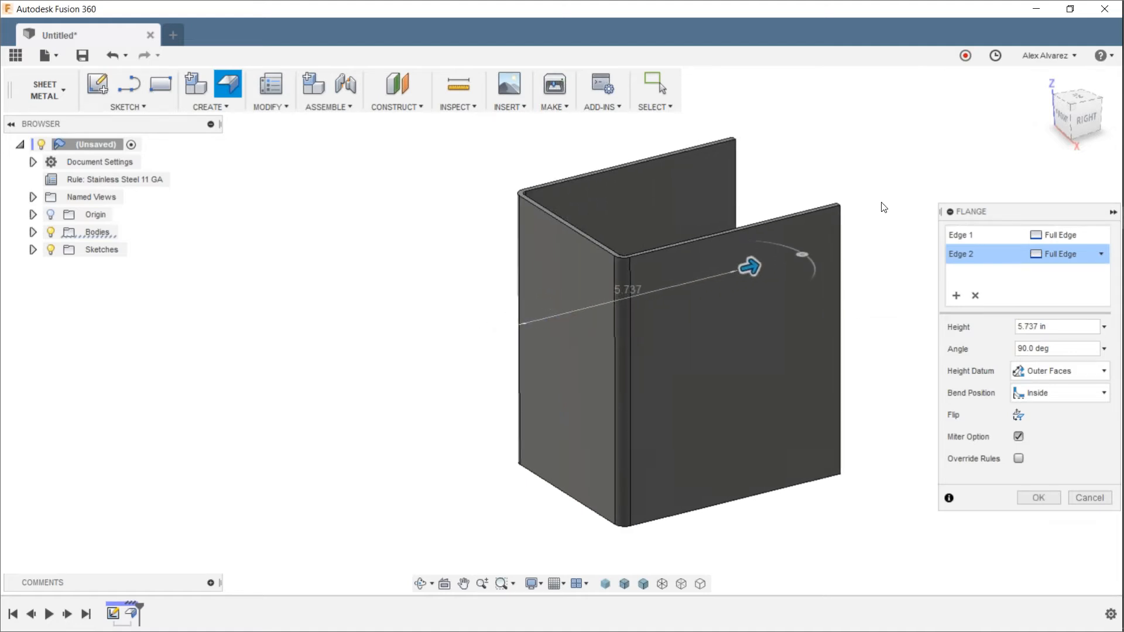
{"action": "left_click_drag", "start_coordinate": [986, 211], "coordinate": [880, 160]}
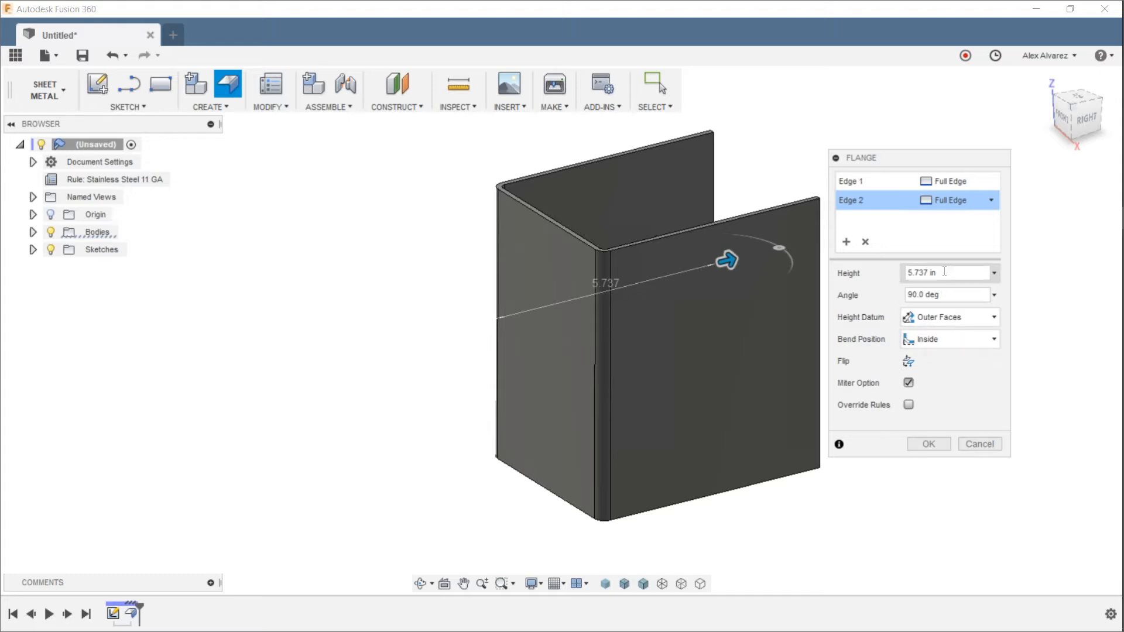
{"action": "mouse_move", "coordinate": [729, 260]}
{"action": "left_mouse_down"}
{"action": "mouse_move", "coordinate": [756, 252]}
{"action": "mouse_move", "coordinate": [725, 258]}
{"action": "left_mouse_up"}
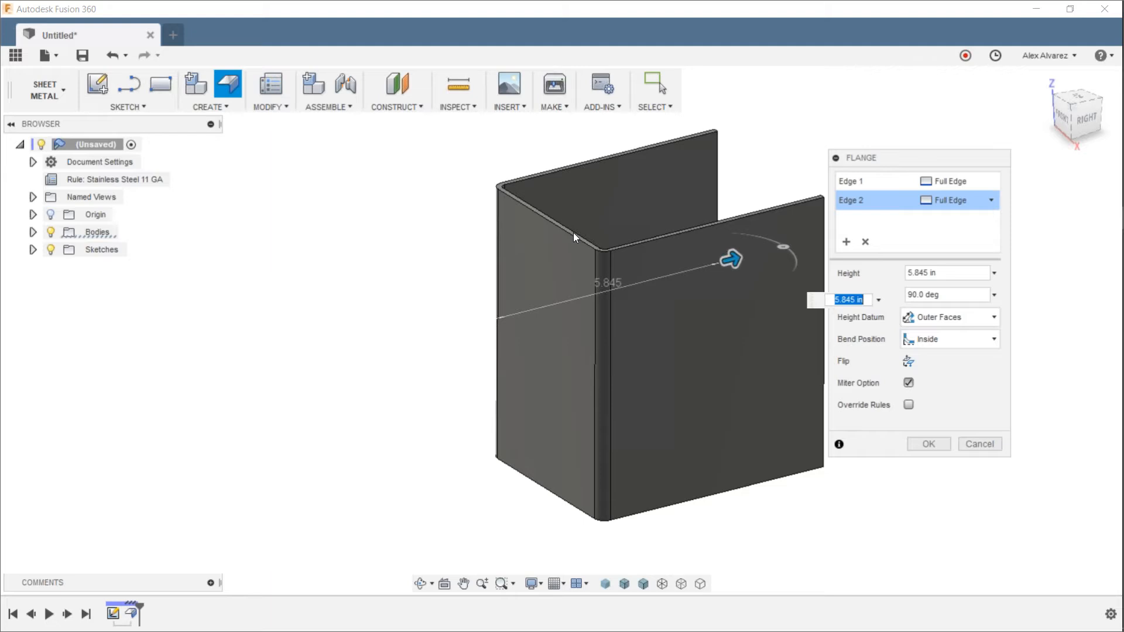
{"action": "middle_click_drag", "start_coordinate": [568, 224], "coordinate": [559, 241], "text": "shift"}
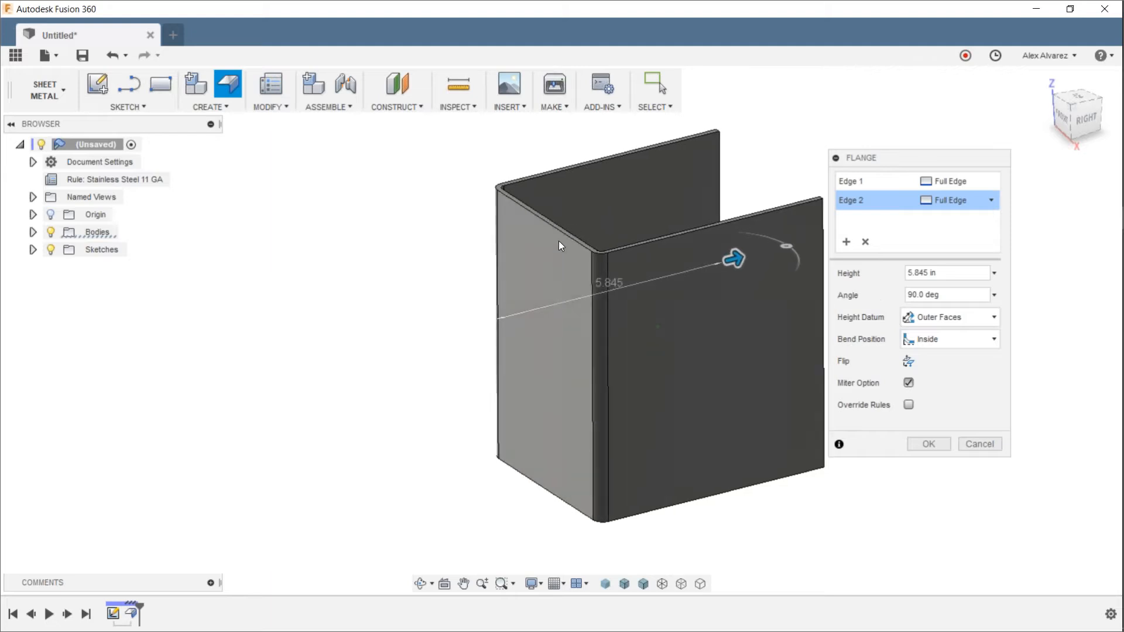
{"action": "left_click", "coordinate": [943, 317]}
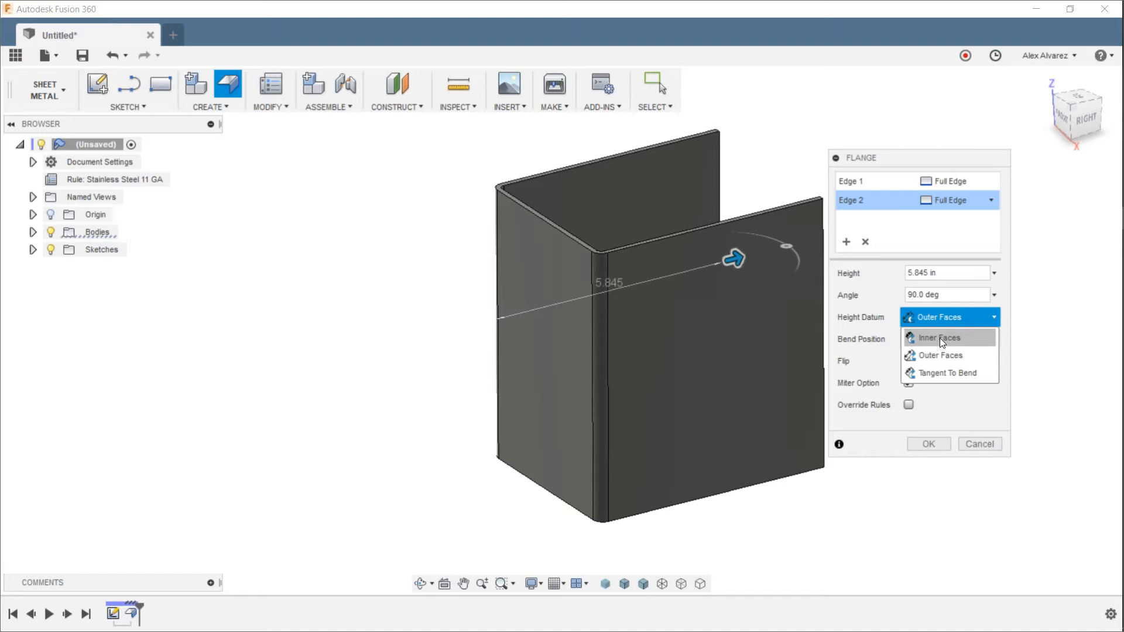
{"action": "left_click", "coordinate": [940, 355]}
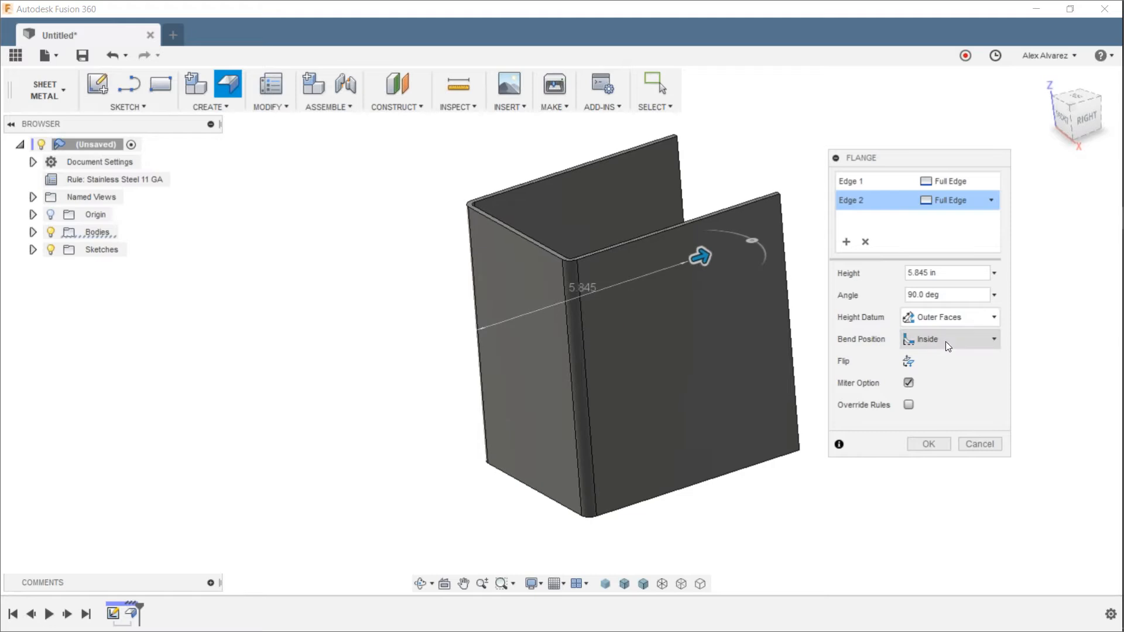
Step: Try the Outside and Adjacent bend positions for both flanges in the front view, and return the bend position to Inside
{"action": "left_click", "coordinate": [1063, 116]}
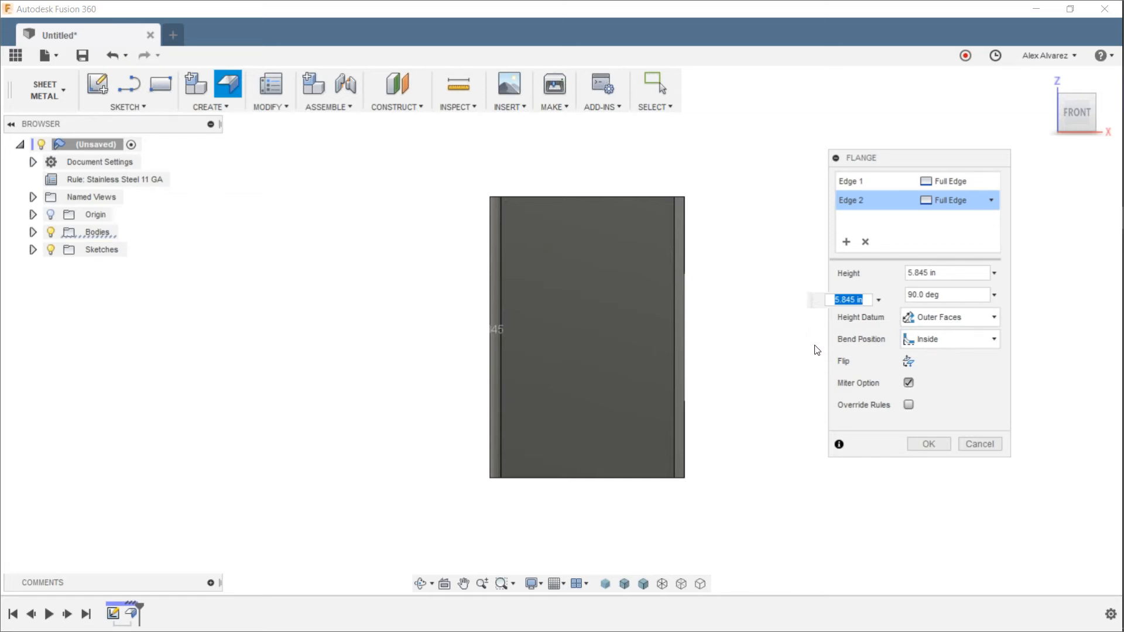
{"action": "left_click", "coordinate": [915, 342]}
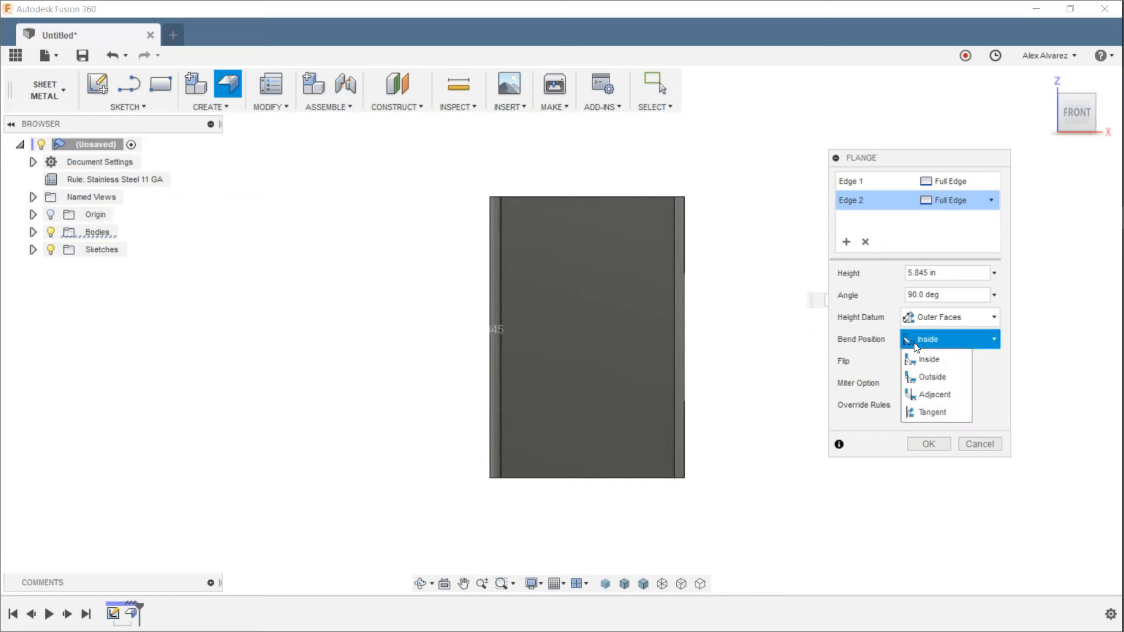
{"action": "left_click", "coordinate": [918, 377]}
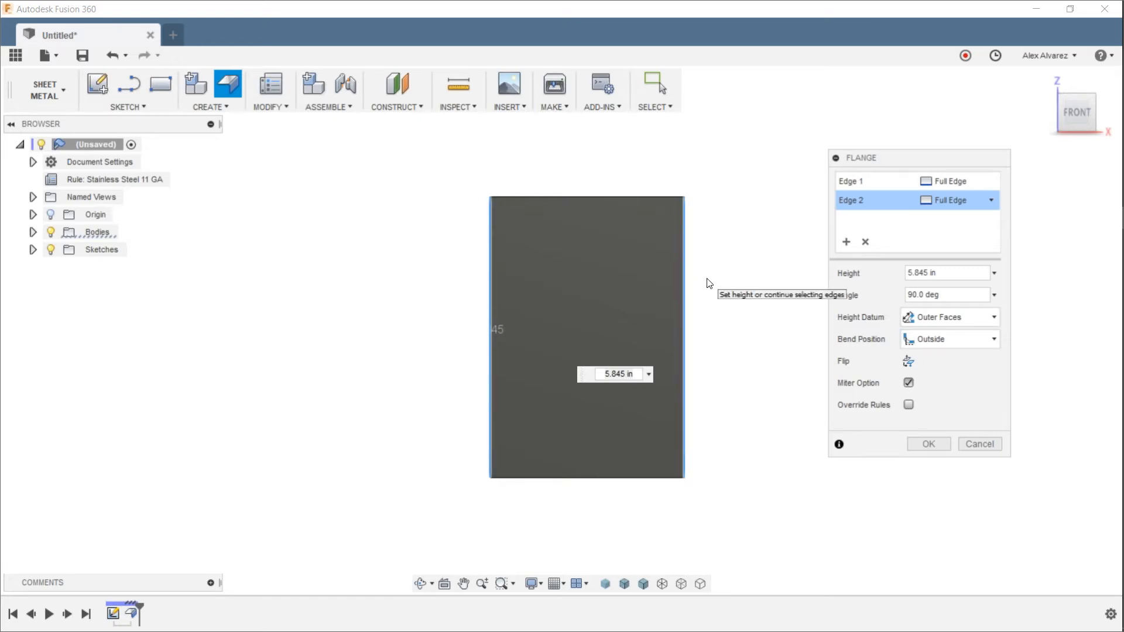
{"action": "left_click", "coordinate": [943, 340]}
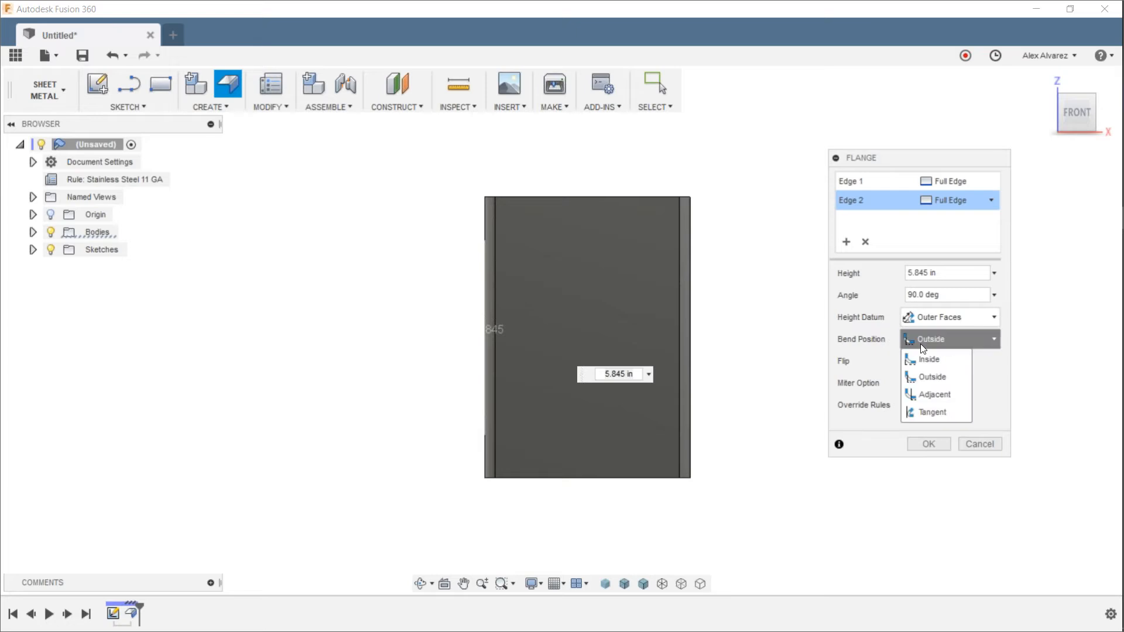
{"action": "left_click", "coordinate": [923, 396]}
{"action": "middle_click_drag", "start_coordinate": [715, 273], "coordinate": [737, 325], "text": "shift"}
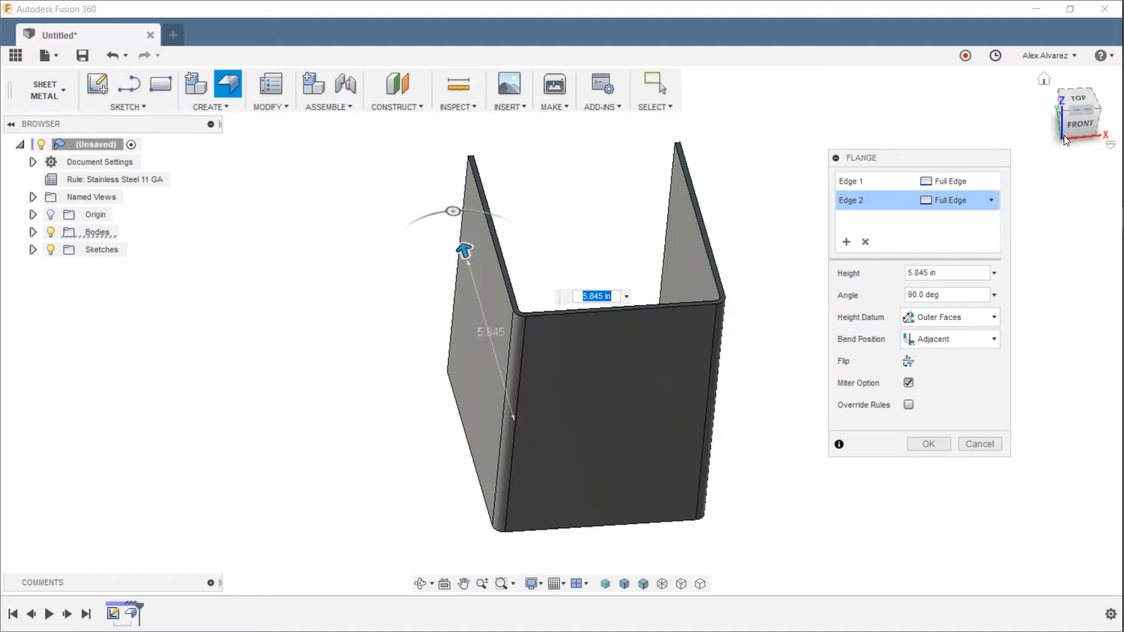
{"action": "left_click", "coordinate": [1079, 126]}
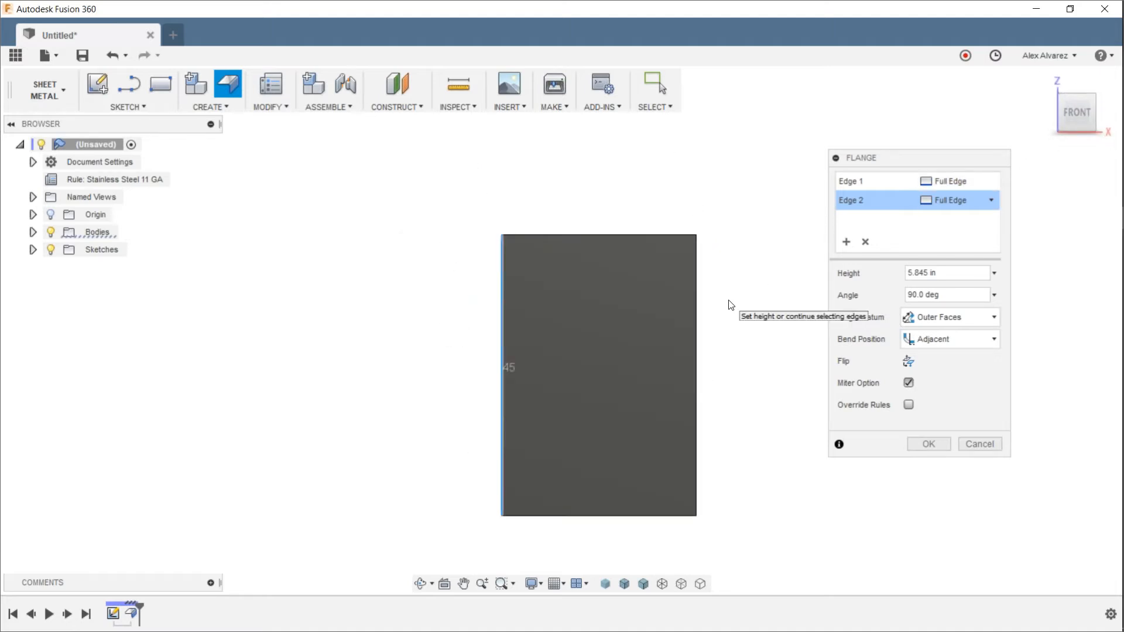
{"action": "left_click", "coordinate": [695, 297]}
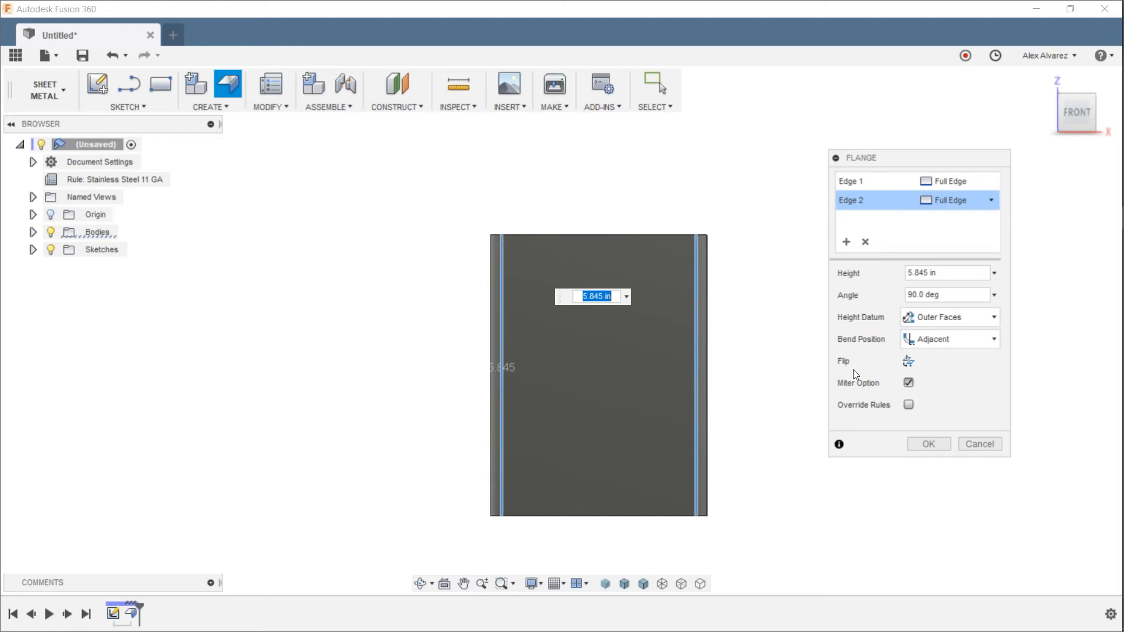
{"action": "left_click", "coordinate": [958, 344]}
{"action": "left_click", "coordinate": [938, 364]}
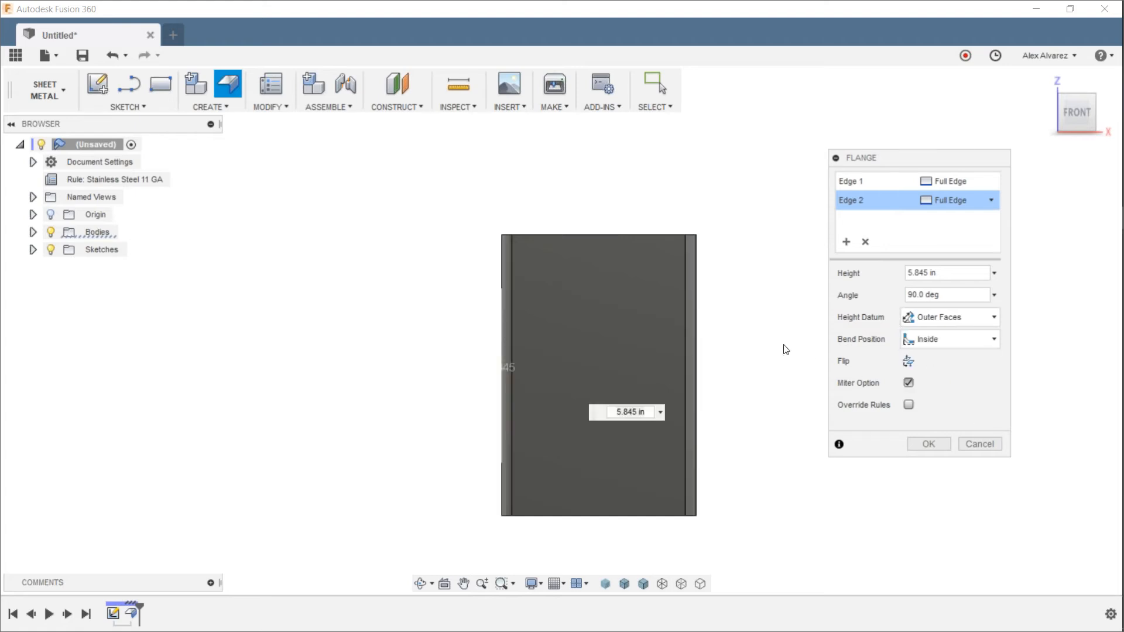
Step: Set the height of both edge flanges to 6.75 in and complete the flange
{"action": "middle_click_drag", "start_coordinate": [773, 336], "coordinate": [690, 373], "text": "shift"}
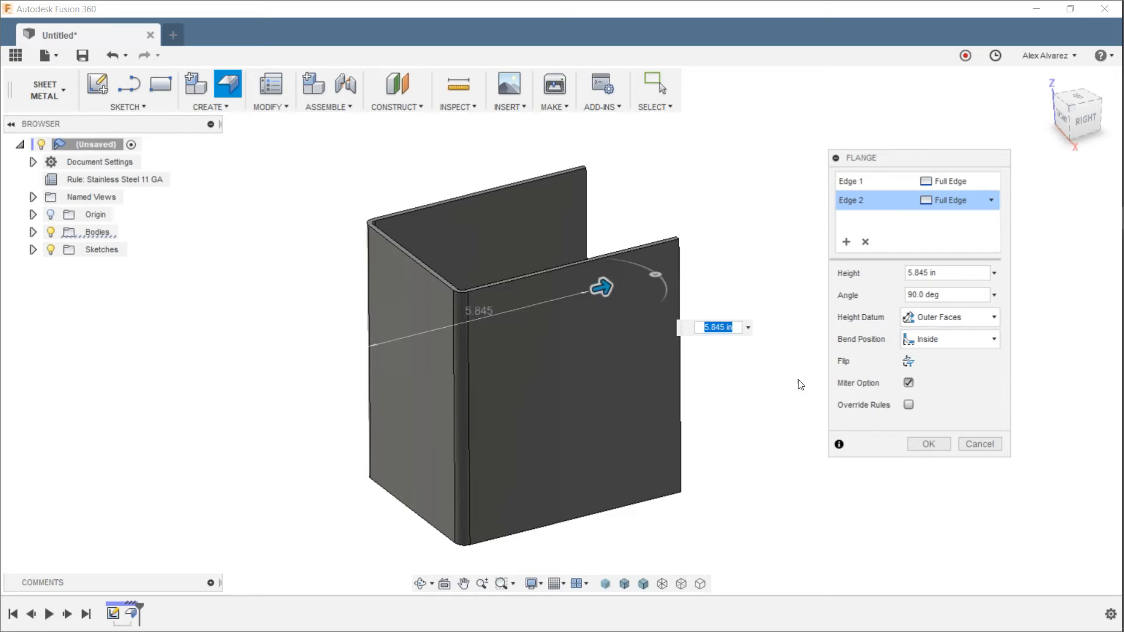
{"action": "type", "text": "6.75"}
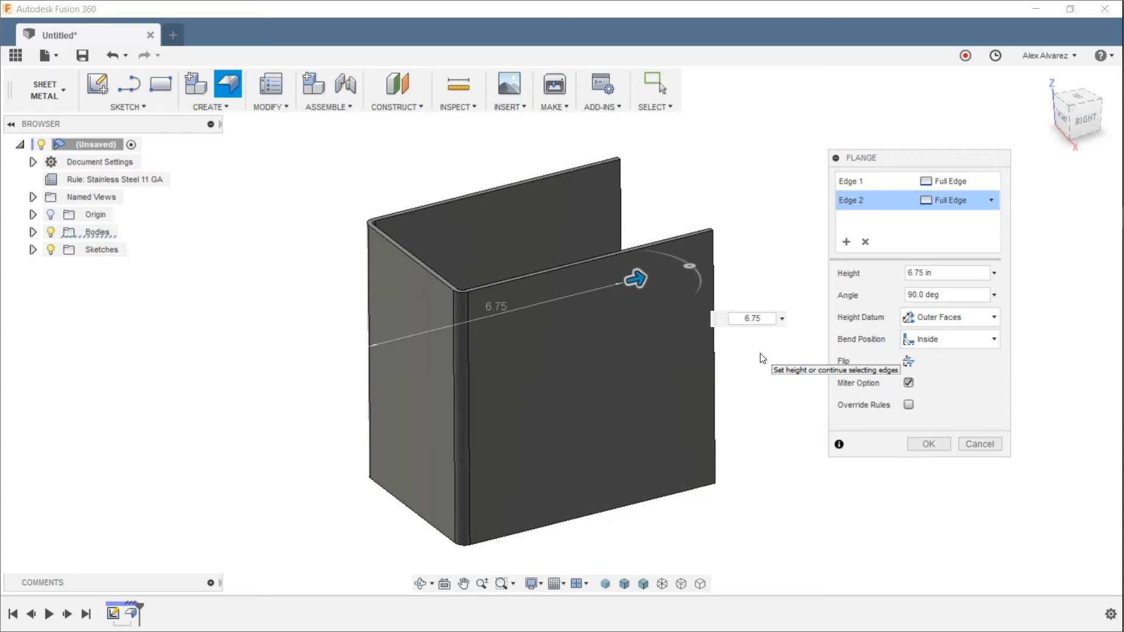
{"action": "key", "text": "Return"}
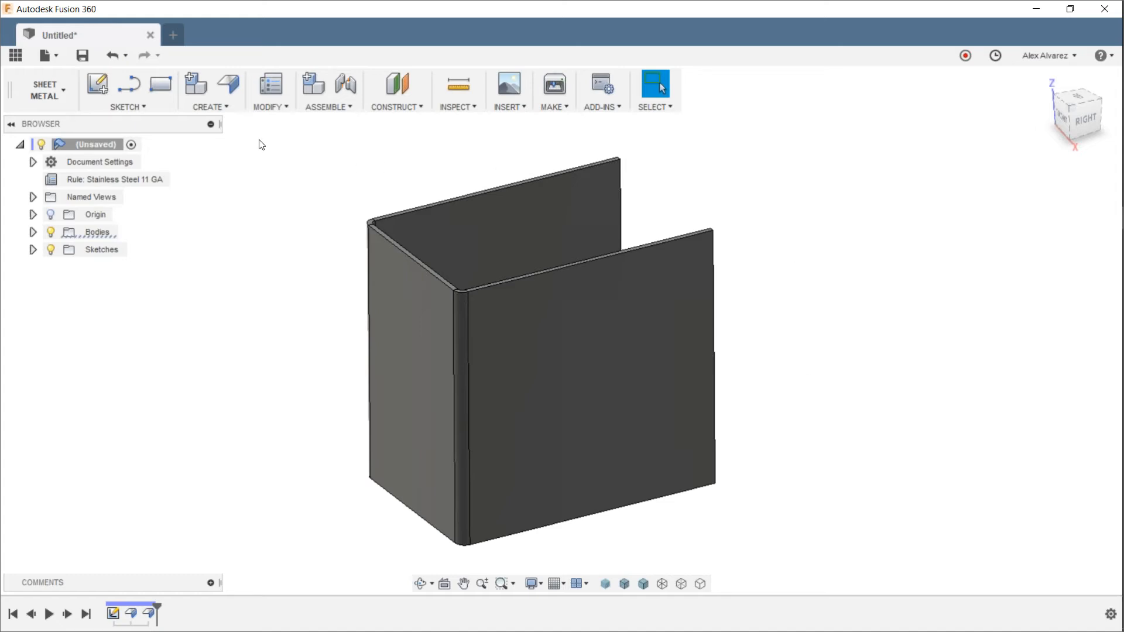
Step: Start another Flange on the three inner edges around the upper opening, using the full length of each edge
{"action": "right_click", "coordinate": [840, 284]}
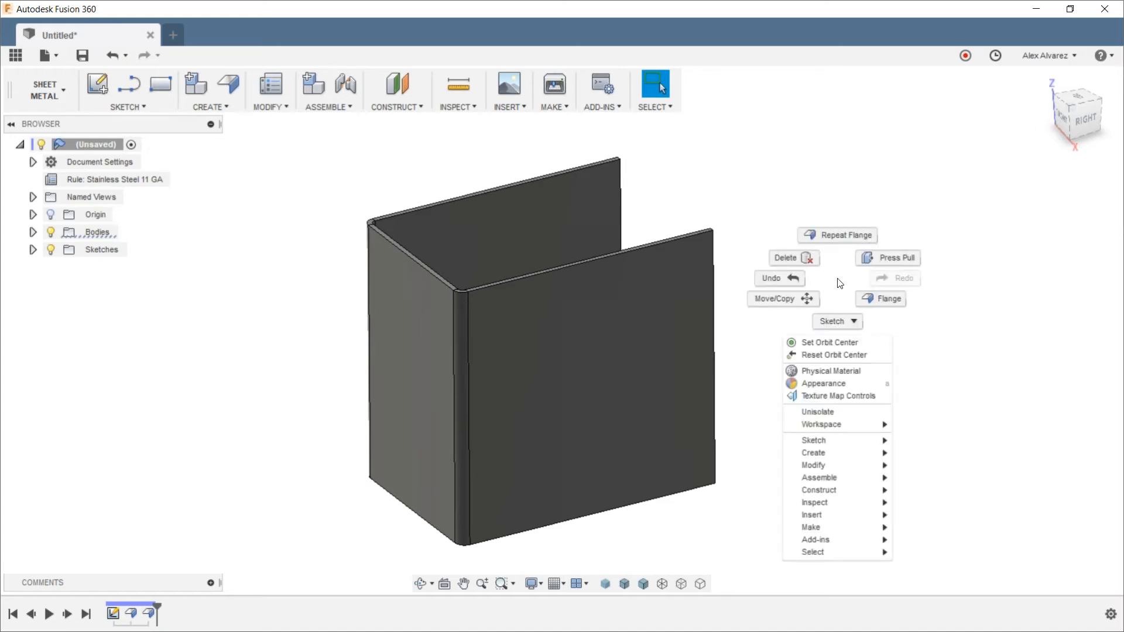
{"action": "left_click", "coordinate": [834, 227]}
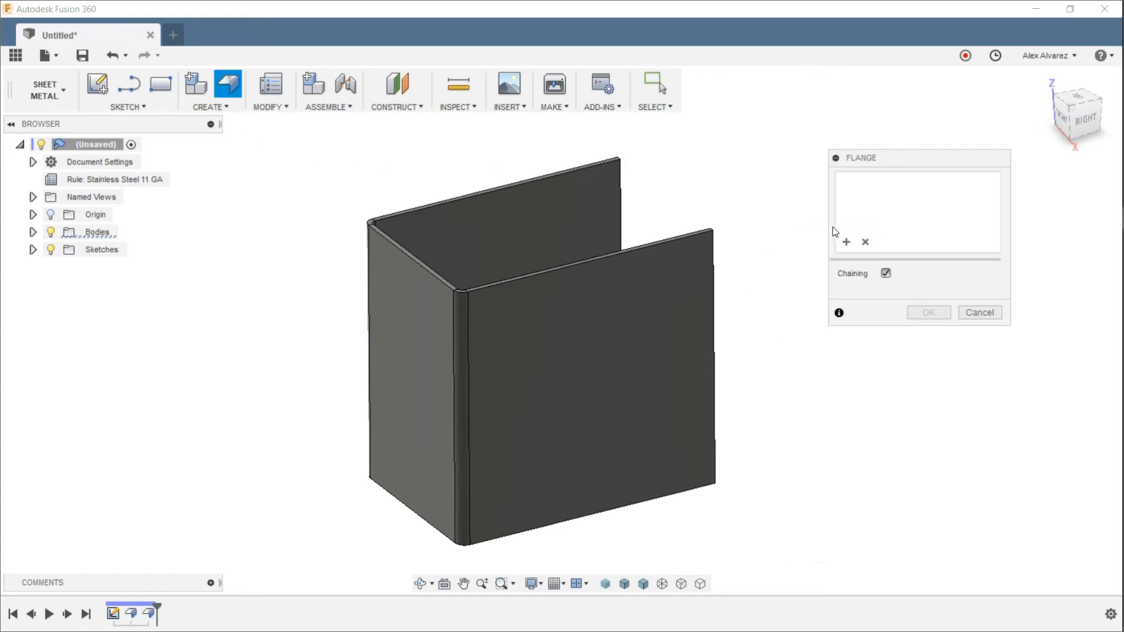
{"action": "scroll", "coordinate": [394, 217], "scroll_direction": "up", "scroll_amount": 2}
{"action": "left_click", "coordinate": [393, 221]}
{"action": "left_click", "coordinate": [396, 254]}
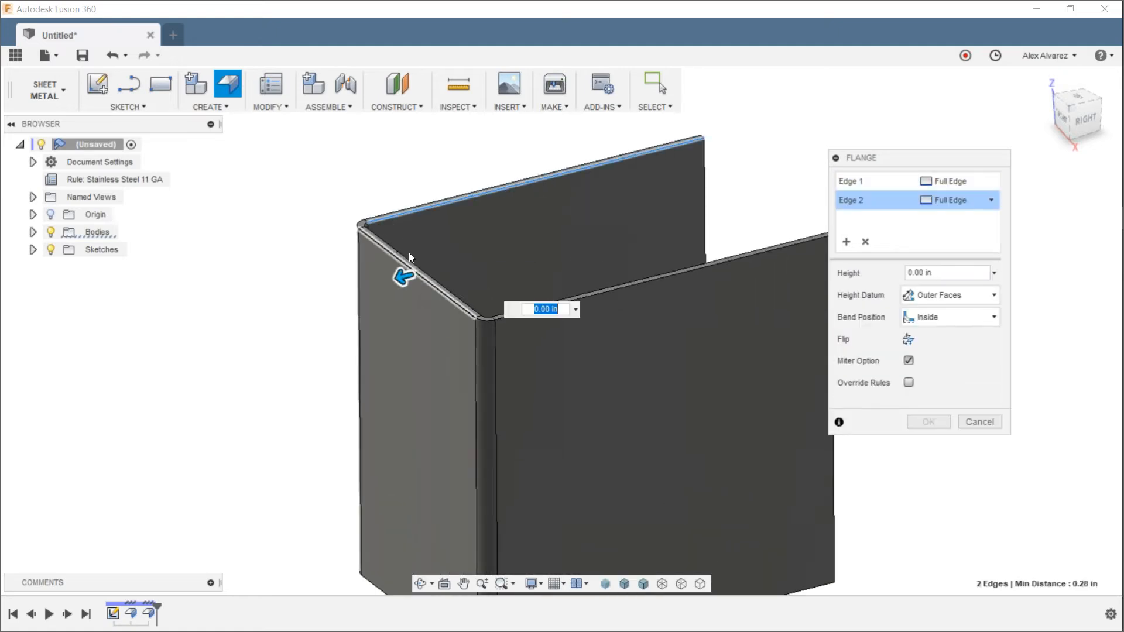
{"action": "left_click", "coordinate": [439, 289]}
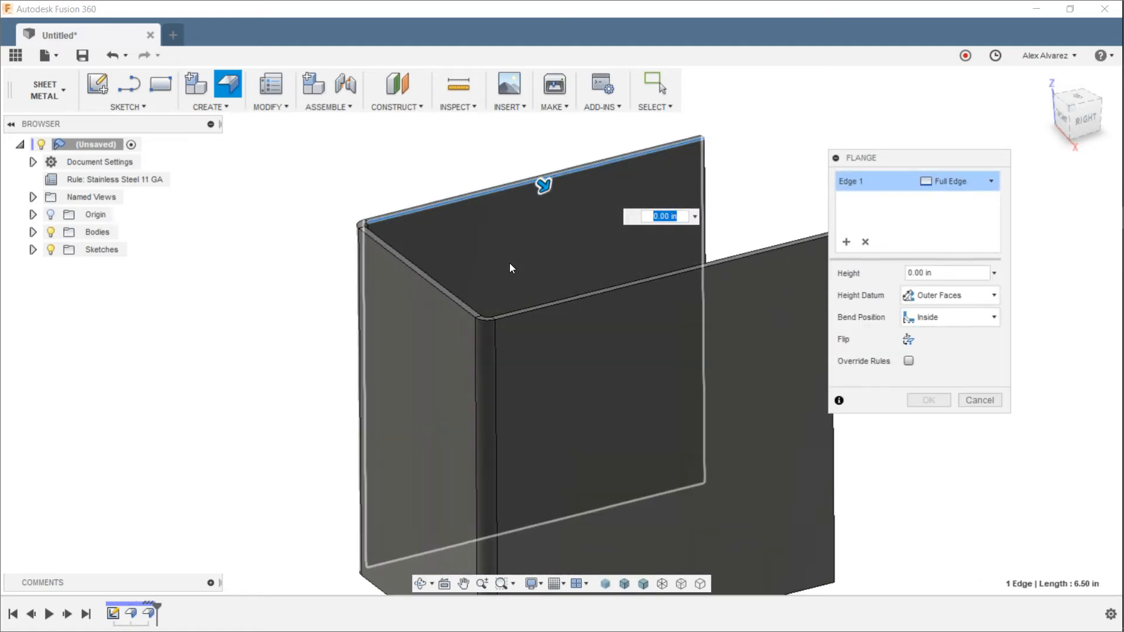
{"action": "middle_click_drag", "start_coordinate": [510, 264], "coordinate": [475, 282], "text": "shift"}
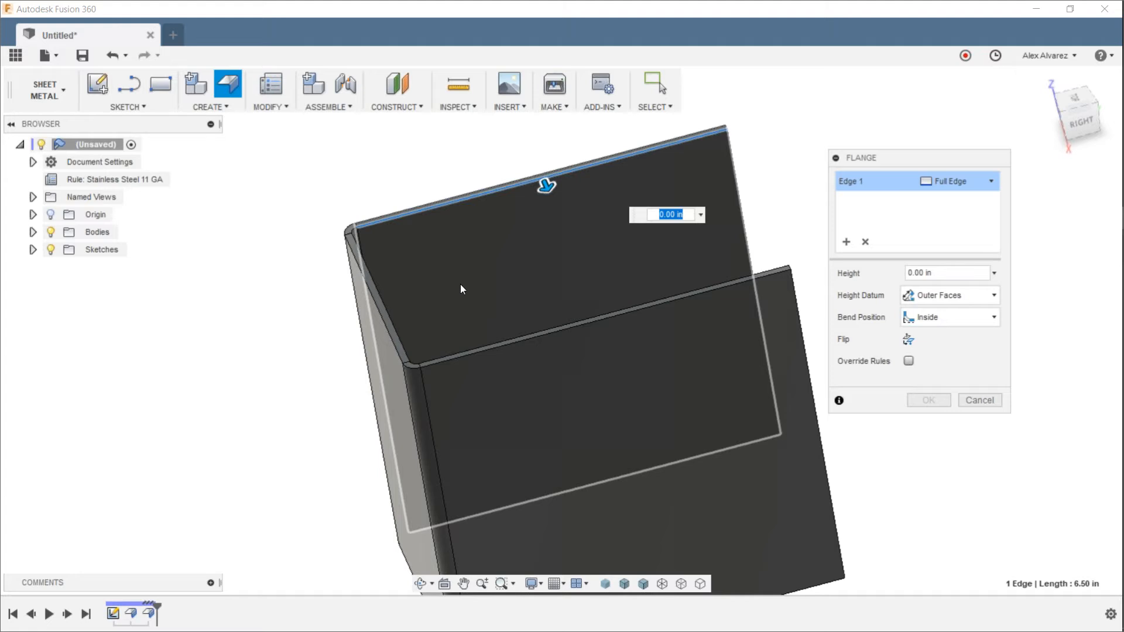
{"action": "left_click", "coordinate": [375, 275]}
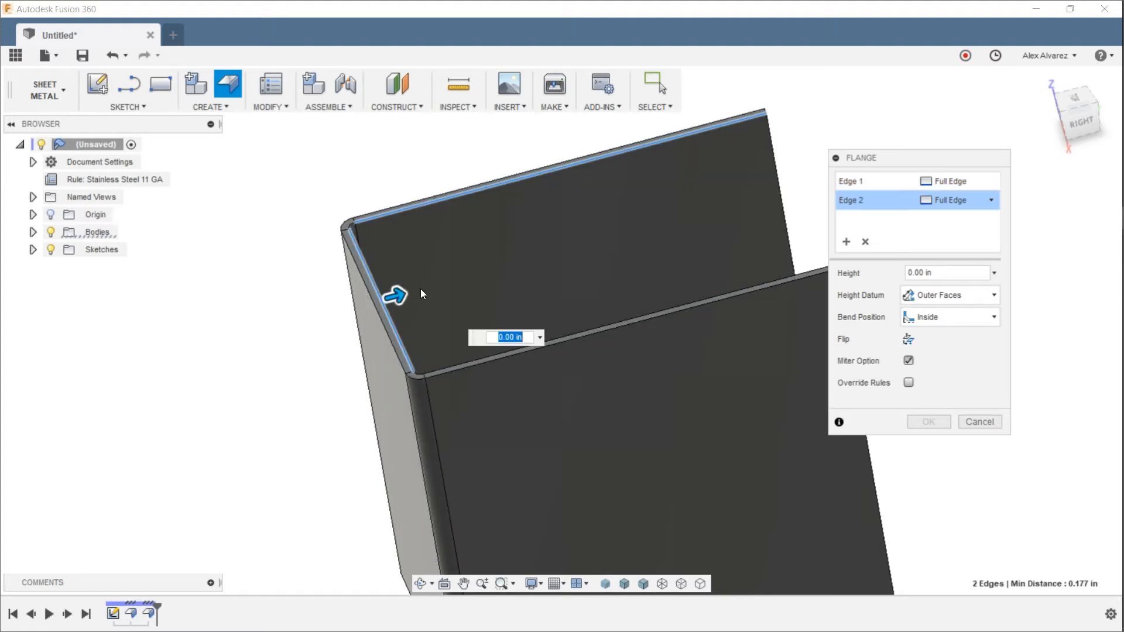
{"action": "middle_click_drag", "start_coordinate": [479, 299], "coordinate": [560, 400], "text": "shift"}
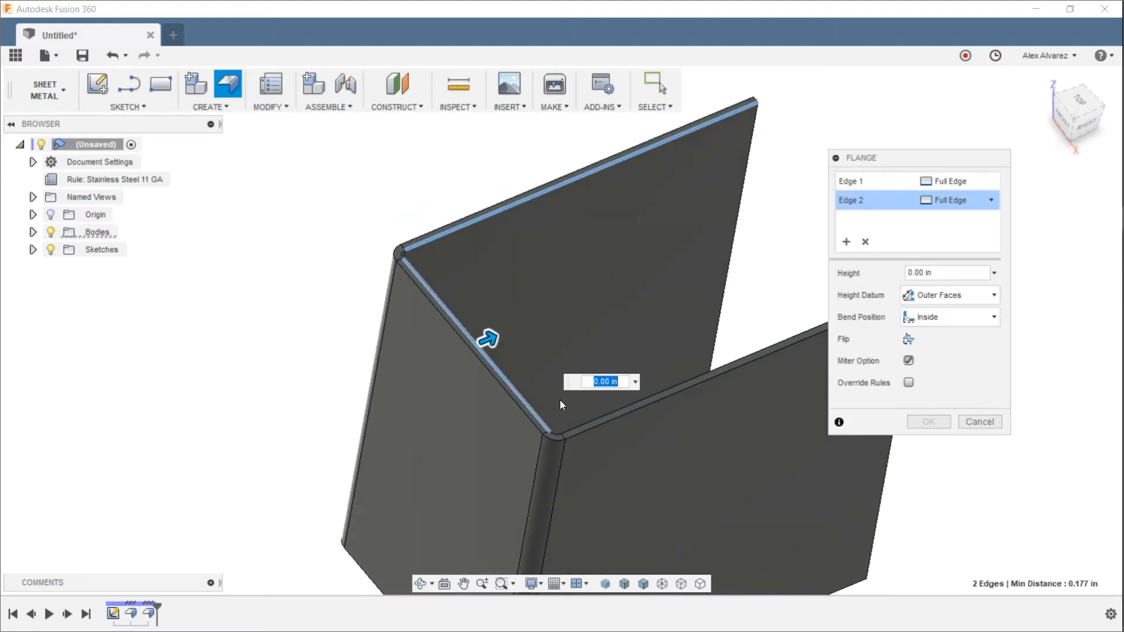
{"action": "left_click", "coordinate": [571, 432]}
Step: Add the three matching inner edges around the lower opening to the flange selection
{"action": "middle_click_drag", "start_coordinate": [607, 334], "coordinate": [510, 279], "text": "shift"}
{"action": "left_click", "coordinate": [510, 276]}
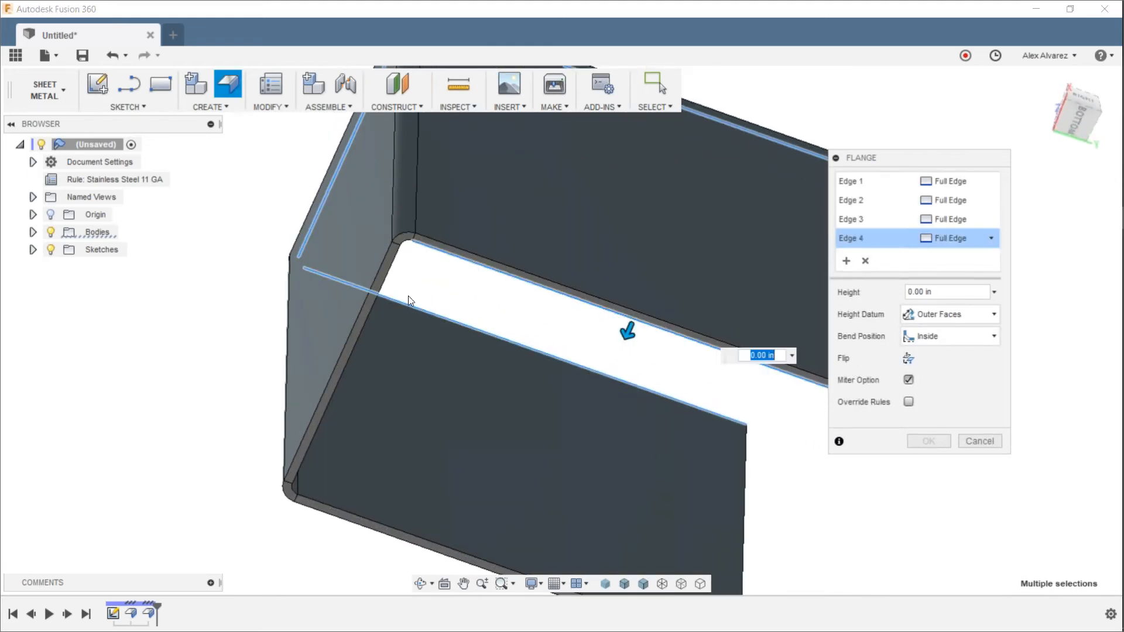
{"action": "middle_click_drag", "start_coordinate": [446, 289], "coordinate": [364, 492], "text": "shift"}
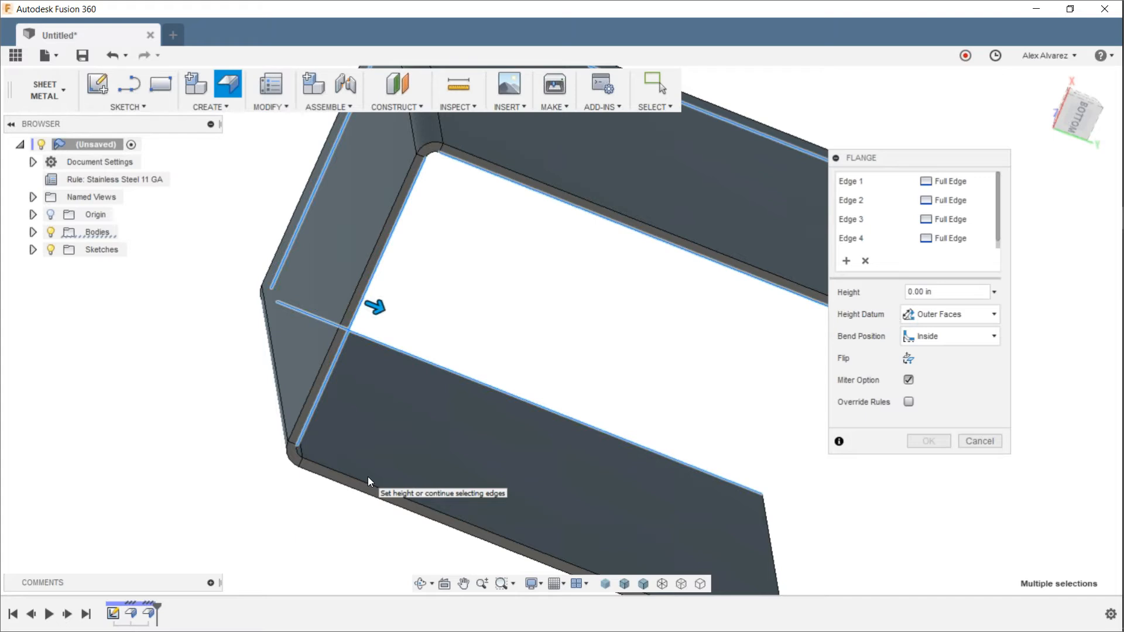
{"action": "middle_click_drag", "start_coordinate": [368, 481], "coordinate": [536, 556], "text": "shift"}
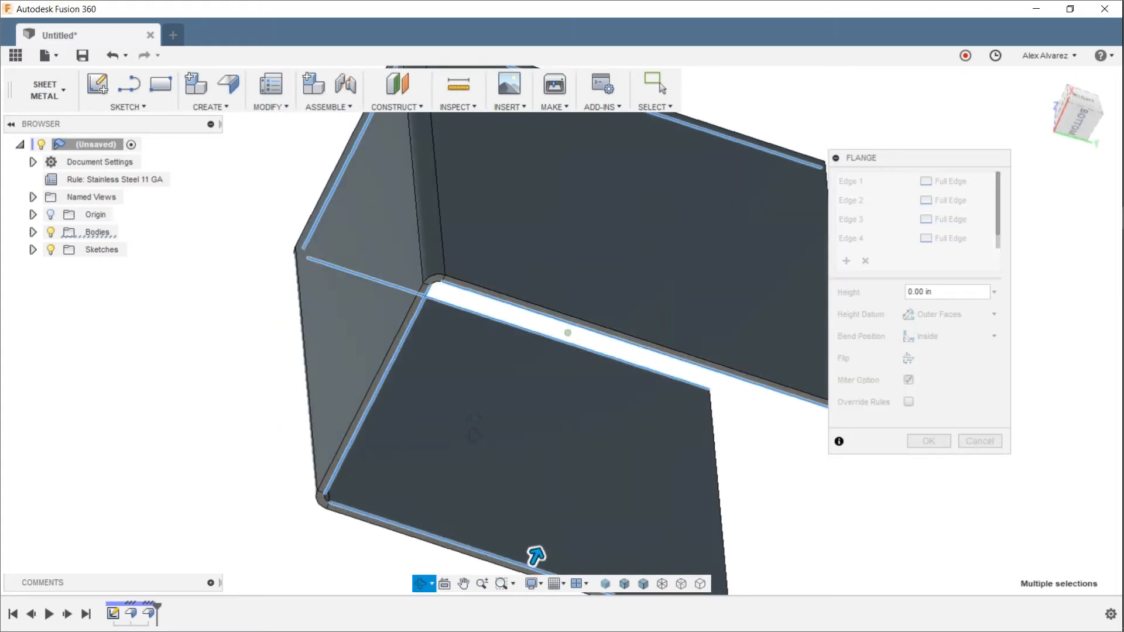
{"action": "middle_click_drag", "start_coordinate": [474, 426], "coordinate": [510, 347], "text": "shift"}
{"action": "scroll", "coordinate": [466, 518], "scroll_direction": "down", "scroll_amount": 2}
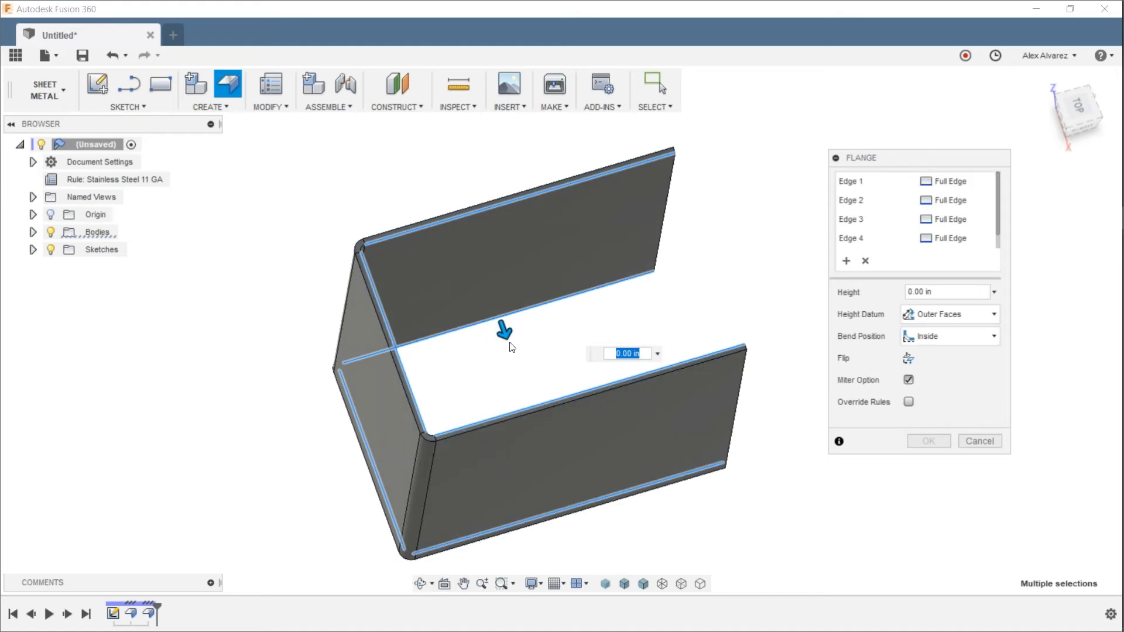
Step: Fold the flanges inward at 90 degrees on all six edges and set their height to 1 in
{"action": "left_click_drag", "start_coordinate": [512, 347], "coordinate": [681, 422]}
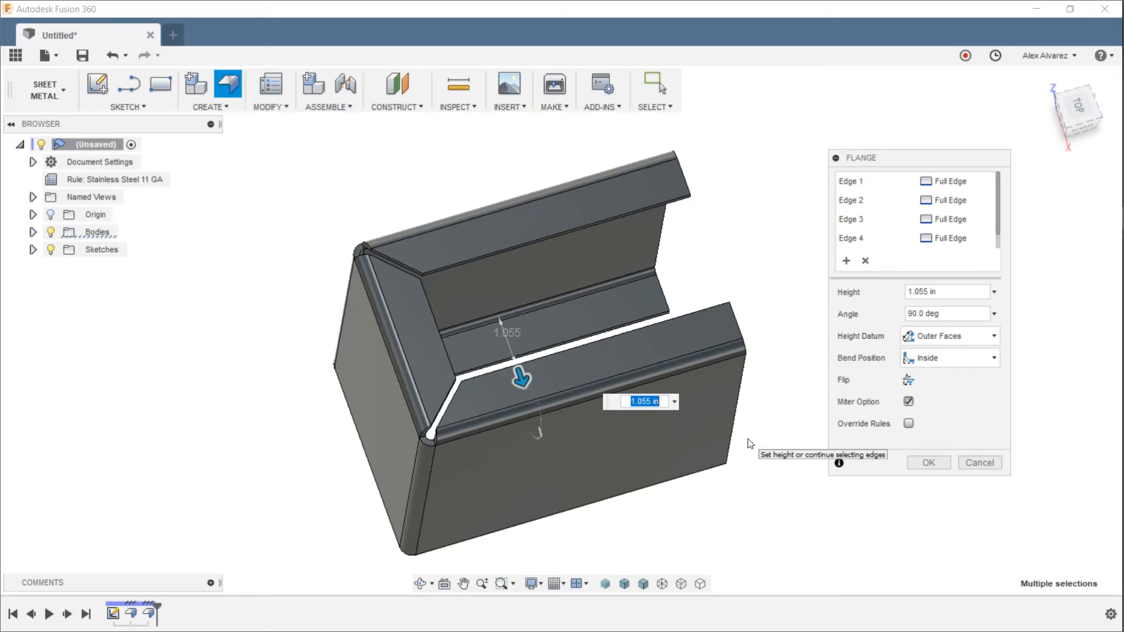
{"action": "type", "text": "1"}
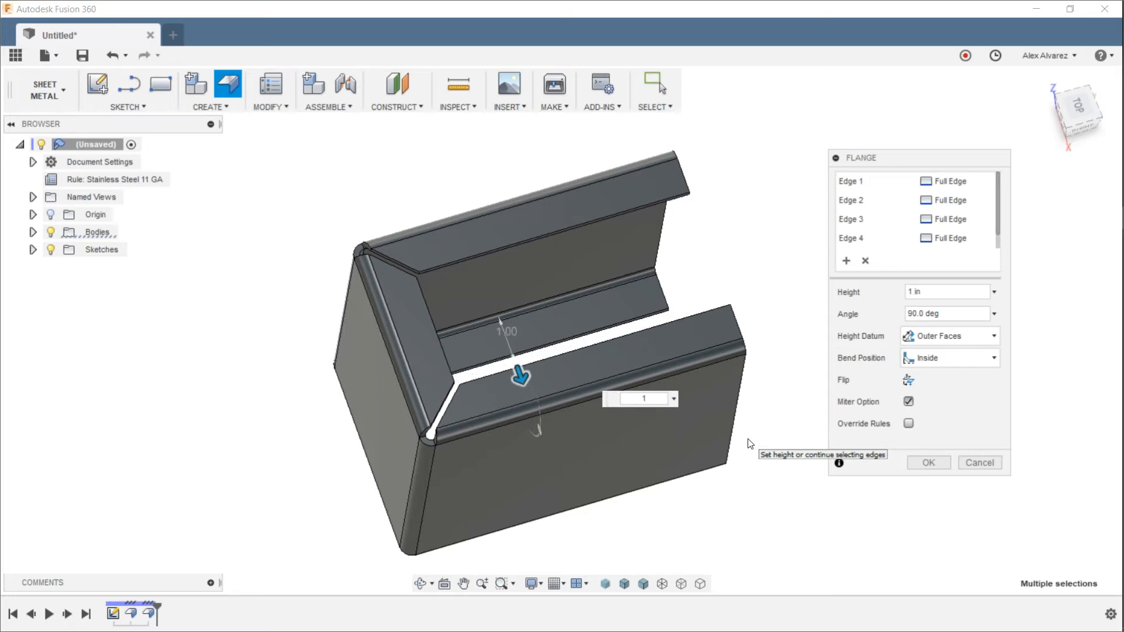
{"action": "middle_click_drag", "start_coordinate": [747, 241], "coordinate": [694, 210], "text": "shift"}
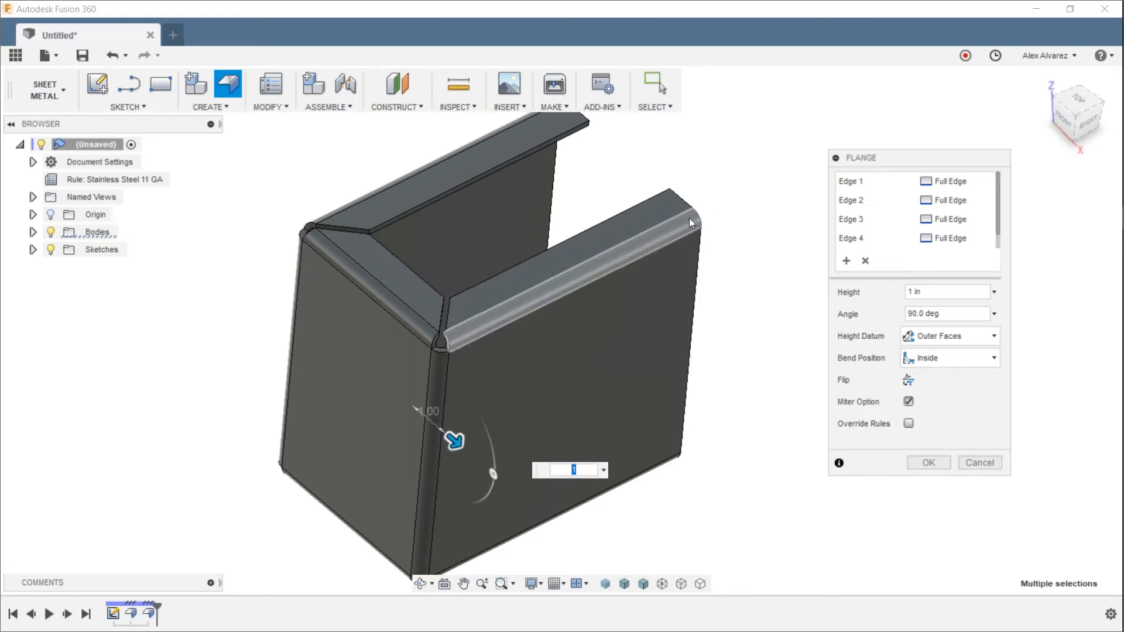
{"action": "middle_click_drag", "start_coordinate": [771, 259], "coordinate": [775, 246], "text": "shift"}
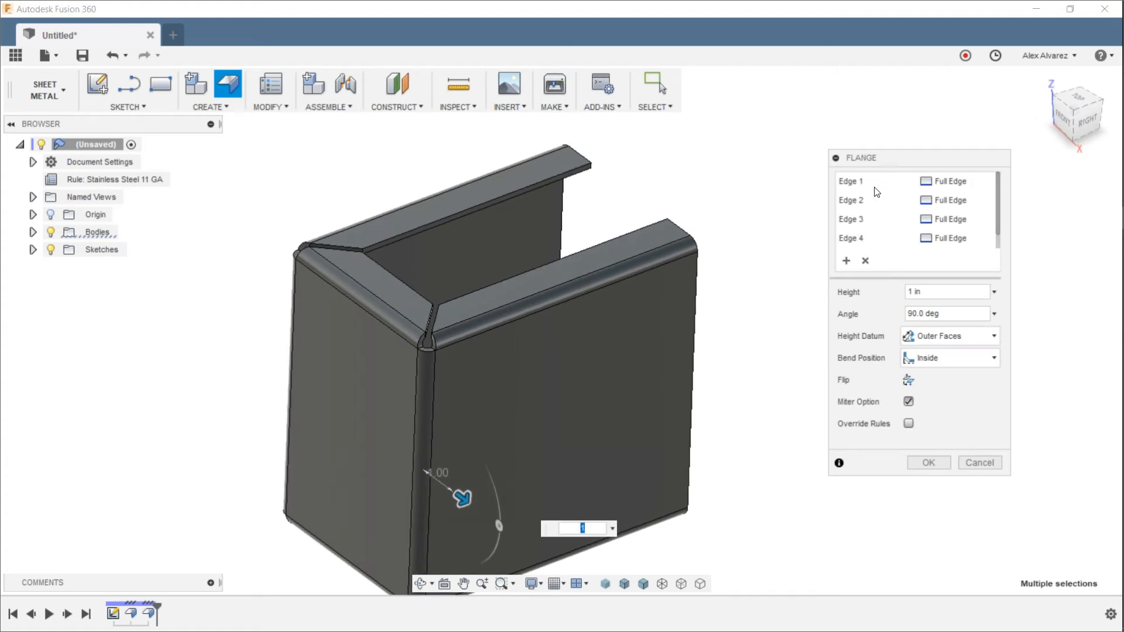
Step: Go through Edges 1 to 4 of the flange one by one to identify which edge of the part each controls
{"action": "left_click", "coordinate": [853, 183]}
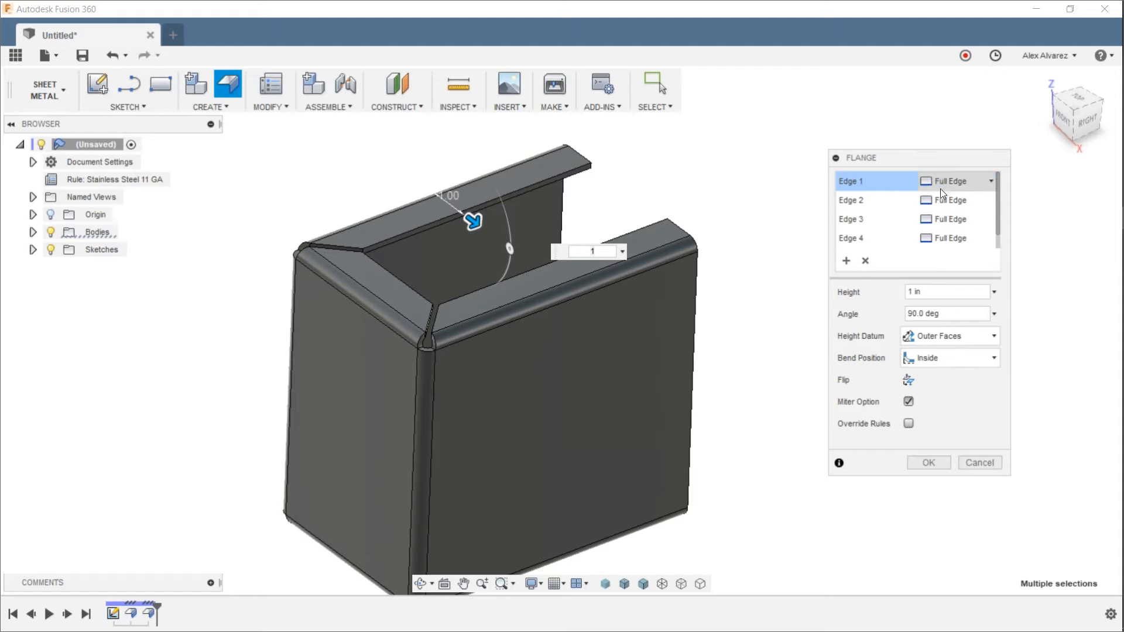
{"action": "left_click", "coordinate": [857, 201]}
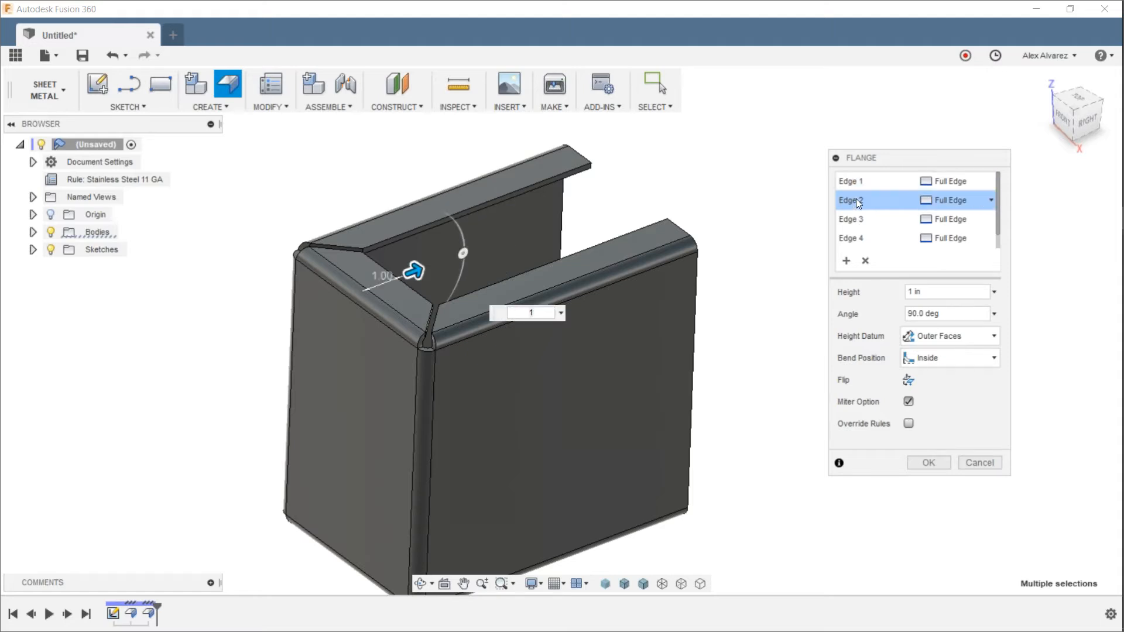
{"action": "left_click", "coordinate": [856, 221]}
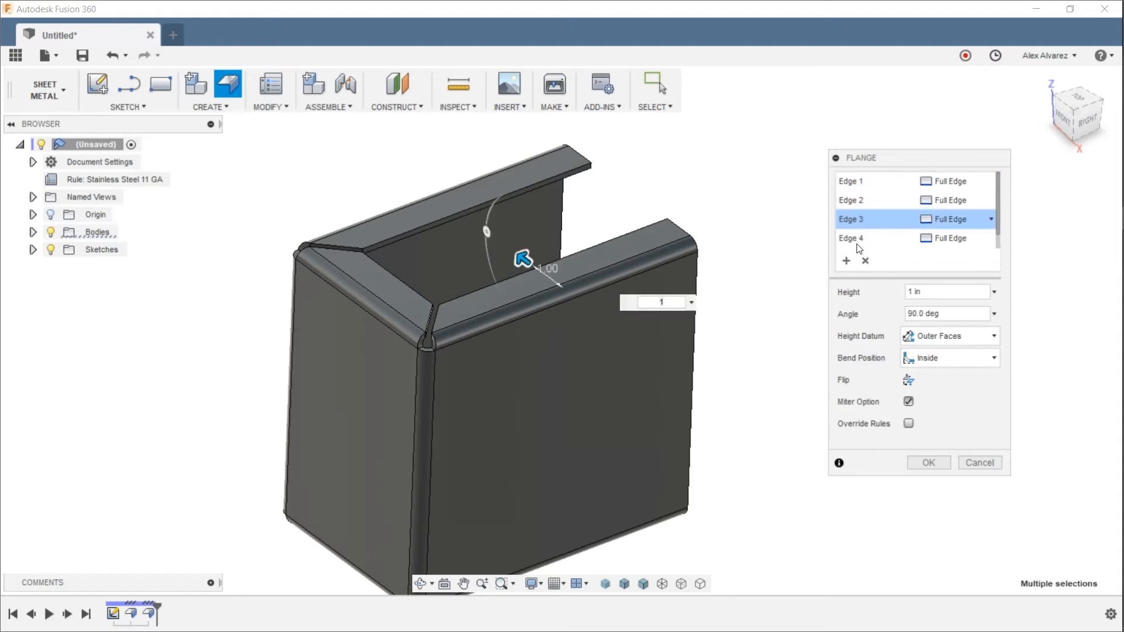
{"action": "left_click", "coordinate": [858, 238]}
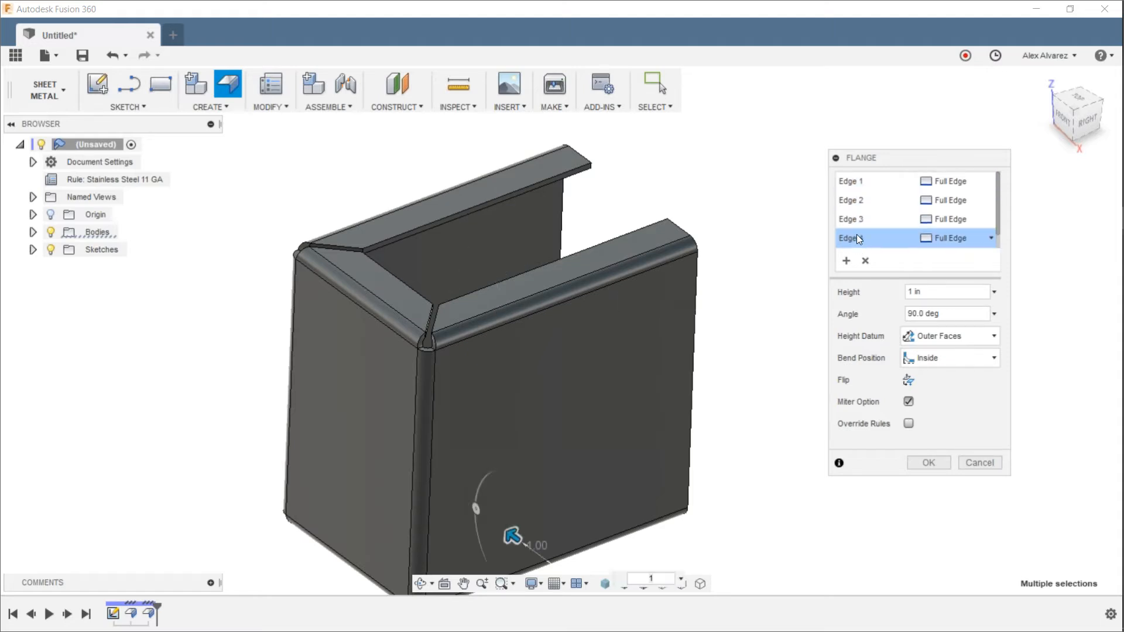
{"action": "left_click", "coordinate": [859, 181]}
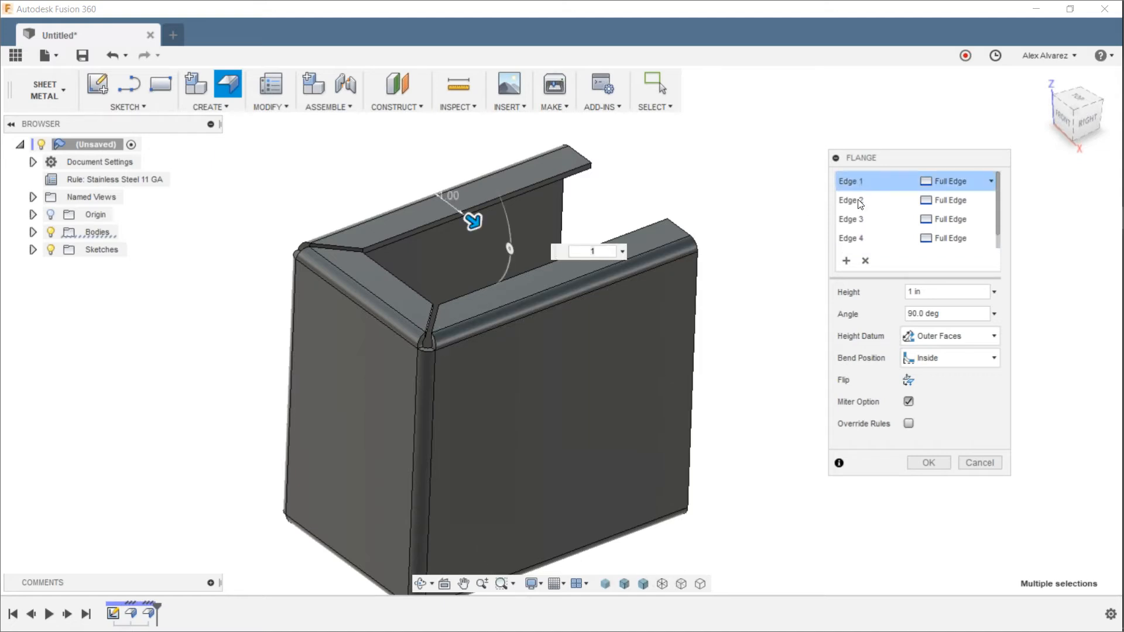
{"action": "left_click", "coordinate": [858, 201]}
{"action": "left_click", "coordinate": [855, 224]}
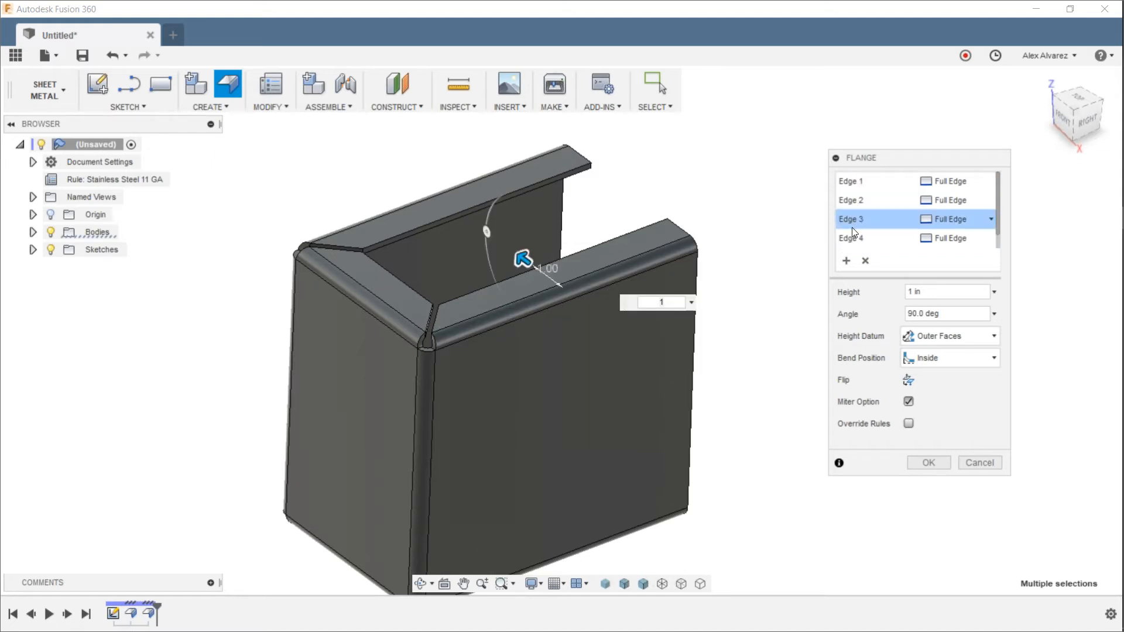
{"action": "left_click", "coordinate": [850, 242]}
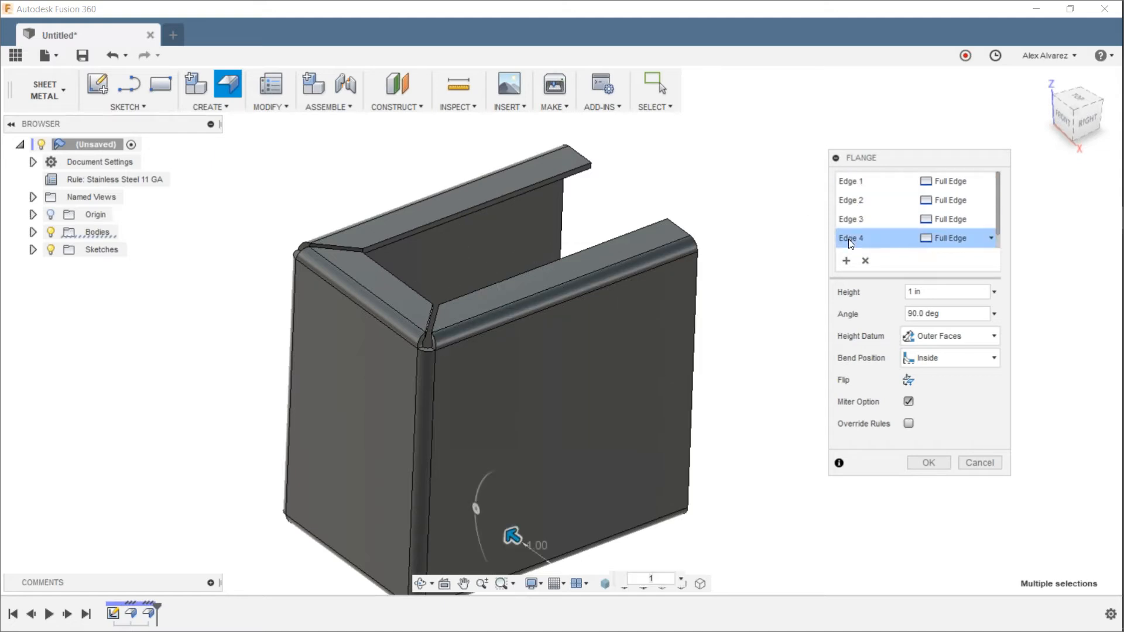
Step: Switch Edge 1 to Two Offset and pull its open end back from Reference 1 by about 0.83 in
{"action": "left_click", "coordinate": [857, 185]}
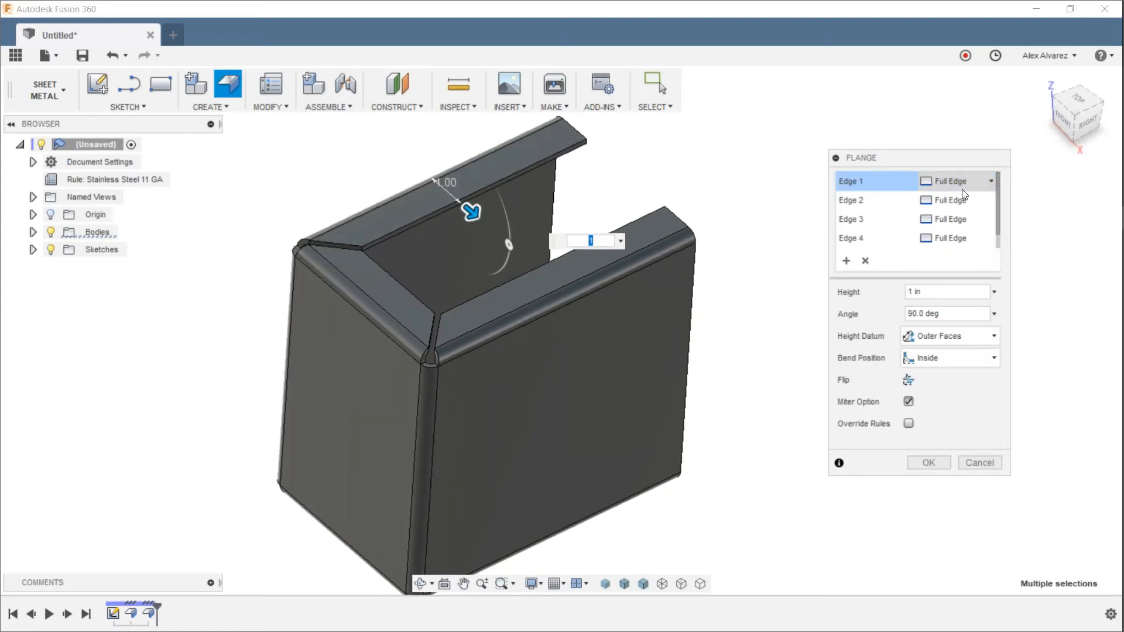
{"action": "left_click", "coordinate": [990, 181]}
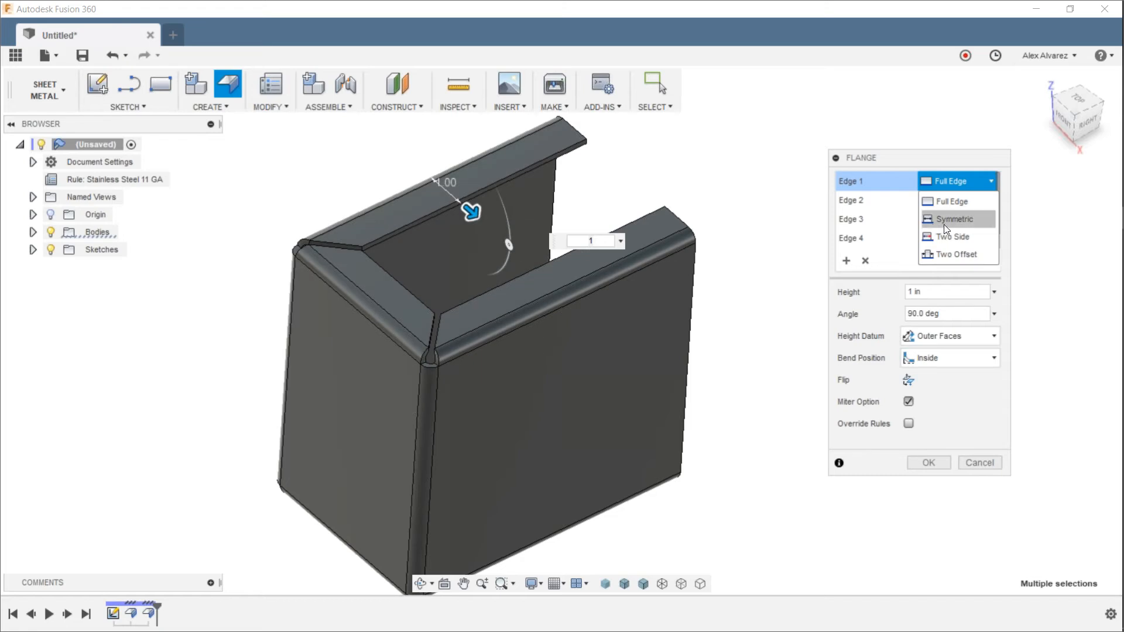
{"action": "left_click", "coordinate": [944, 255]}
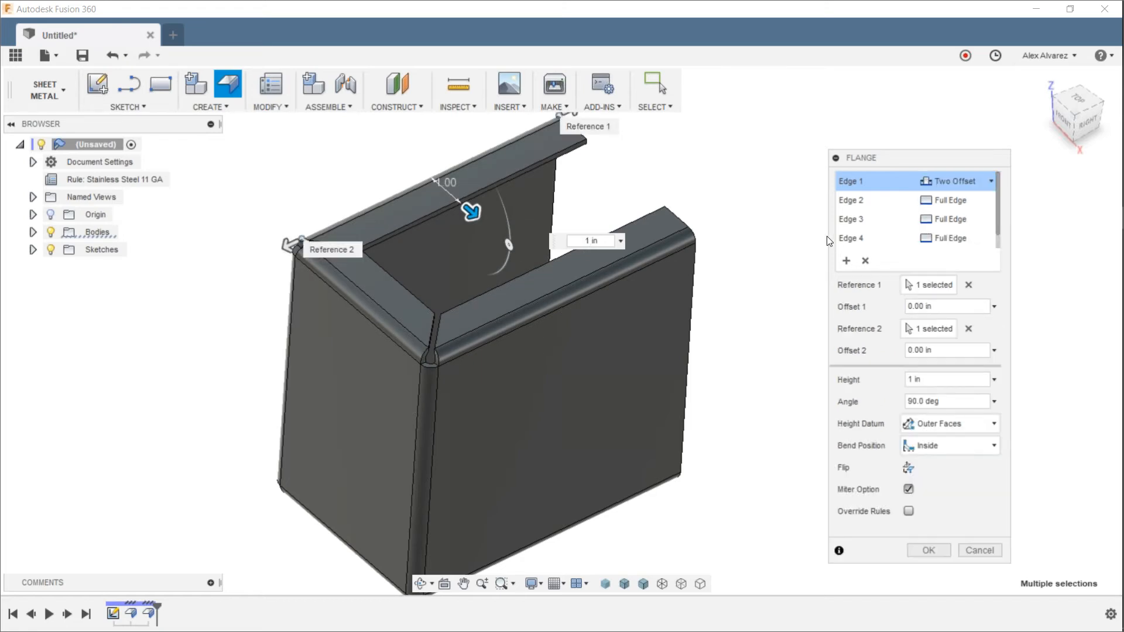
{"action": "middle_click_drag", "start_coordinate": [669, 174], "coordinate": [658, 243]}
{"action": "left_click_drag", "start_coordinate": [561, 176], "coordinate": [536, 193]}
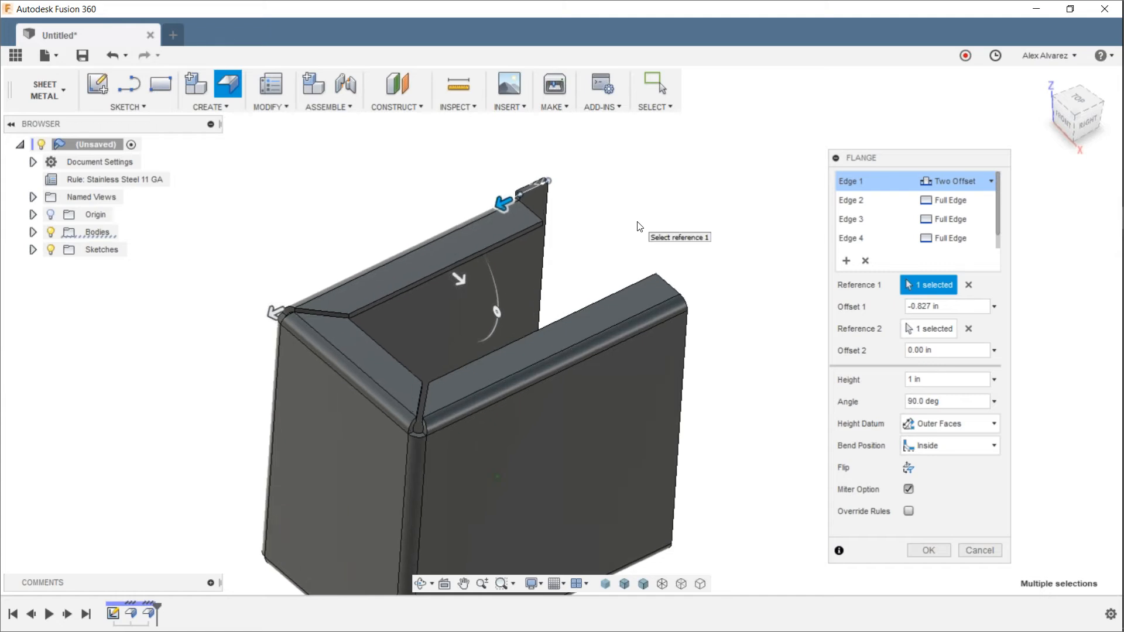
Step: Set Offset 1 of Edge 1 to -0.75 in
{"action": "middle_click_drag", "start_coordinate": [638, 223], "coordinate": [636, 187], "text": "shift"}
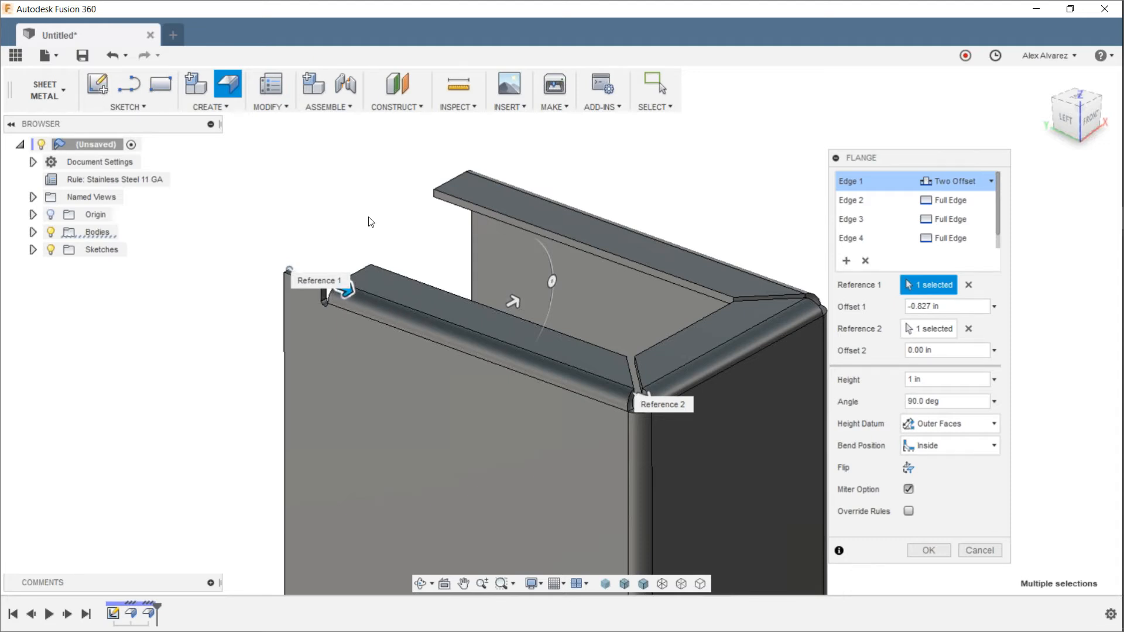
{"action": "left_click", "coordinate": [944, 305]}
{"action": "type", "text": "-"}
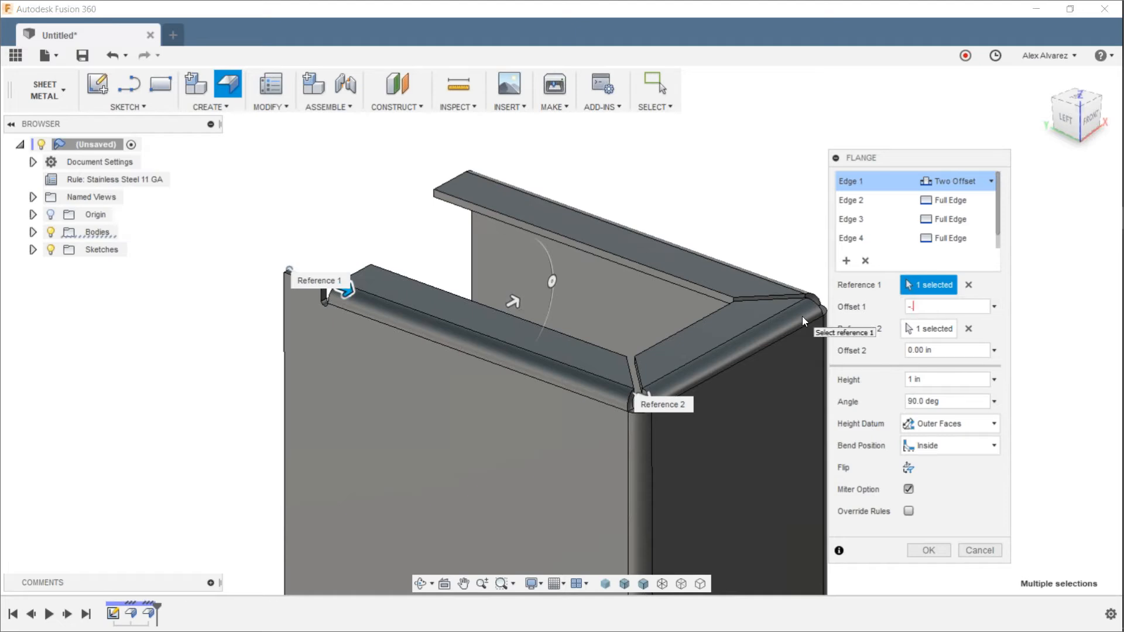
{"action": "type", "text": ".75"}
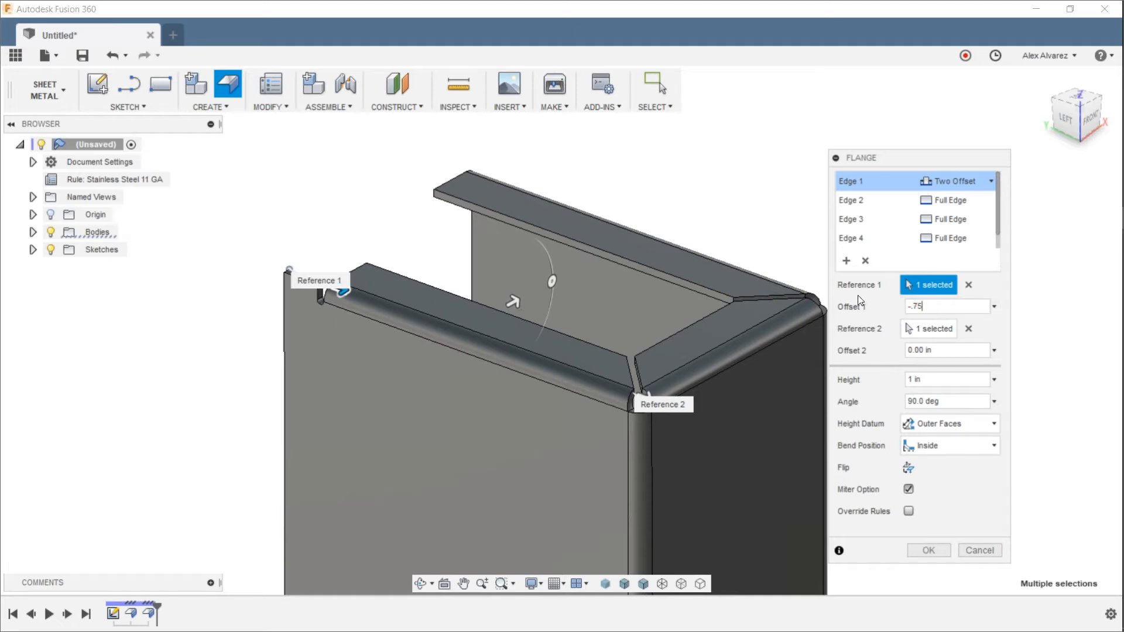
Step: Switch Edge 3 to Two Offset and pull its open end back from Reference 1 by about 0.62 in
{"action": "left_click", "coordinate": [855, 204]}
{"action": "left_click", "coordinate": [855, 221]}
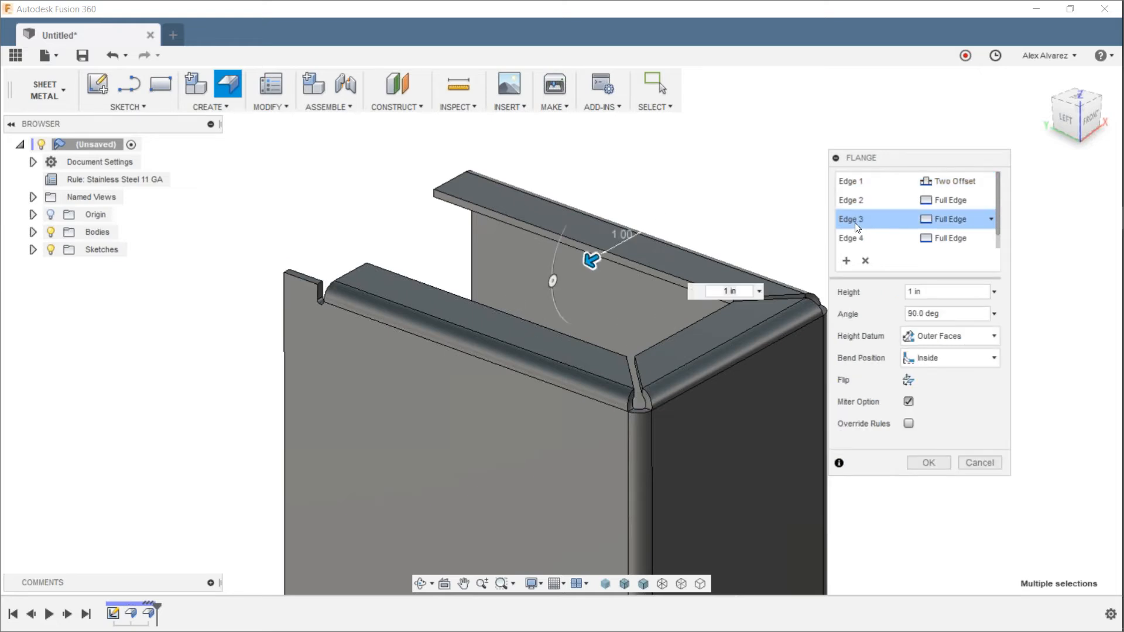
{"action": "left_click", "coordinate": [976, 221]}
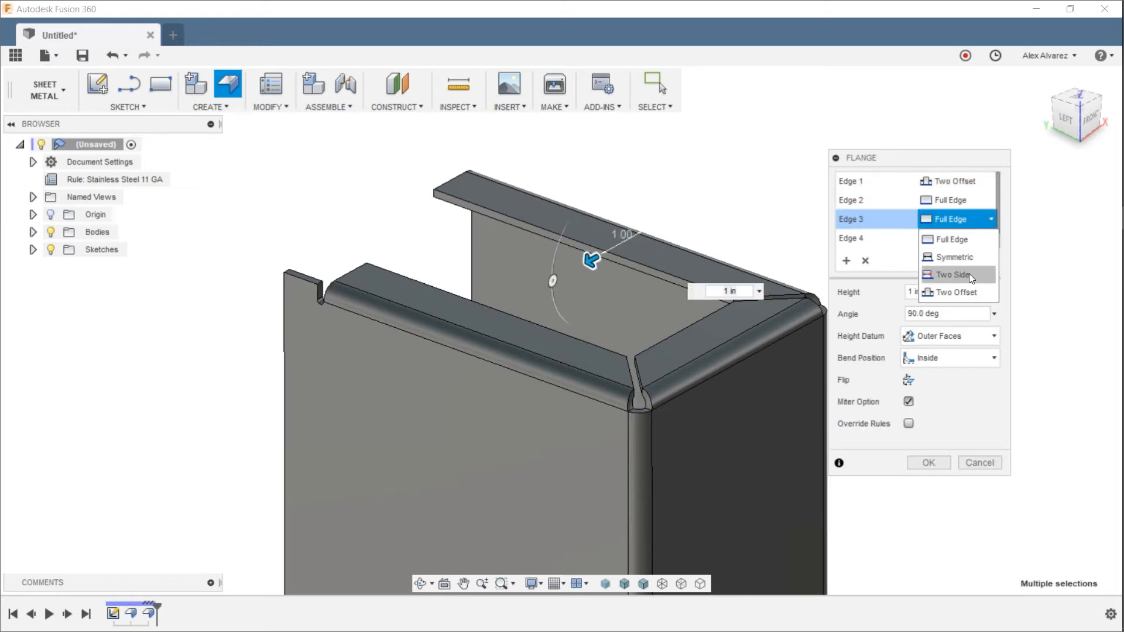
{"action": "left_click", "coordinate": [963, 289]}
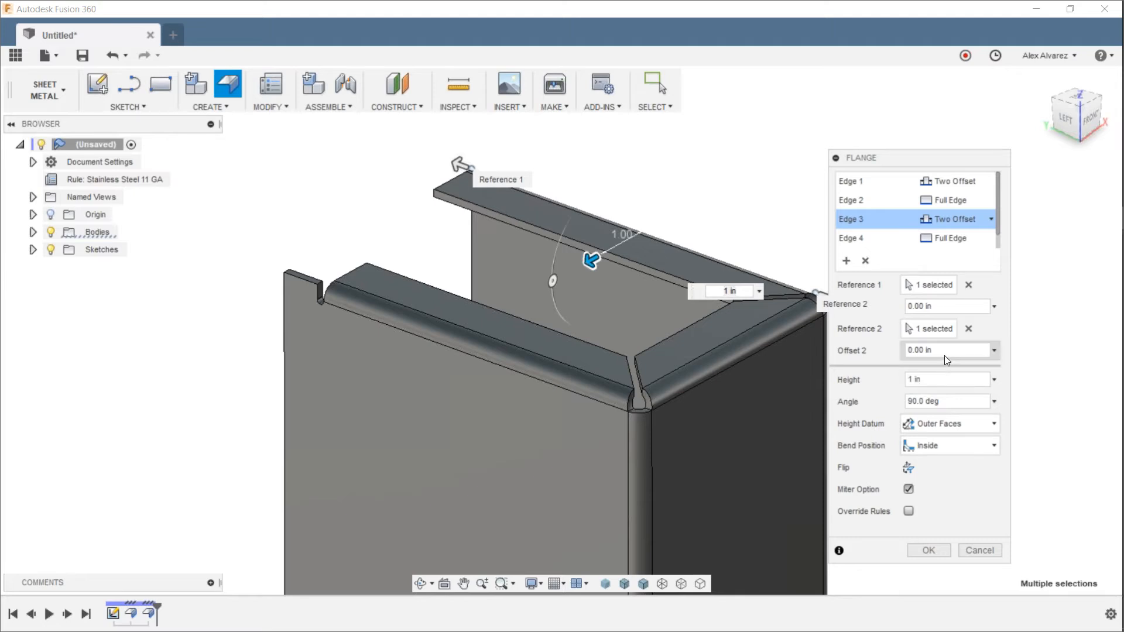
{"action": "left_click", "coordinate": [944, 352]}
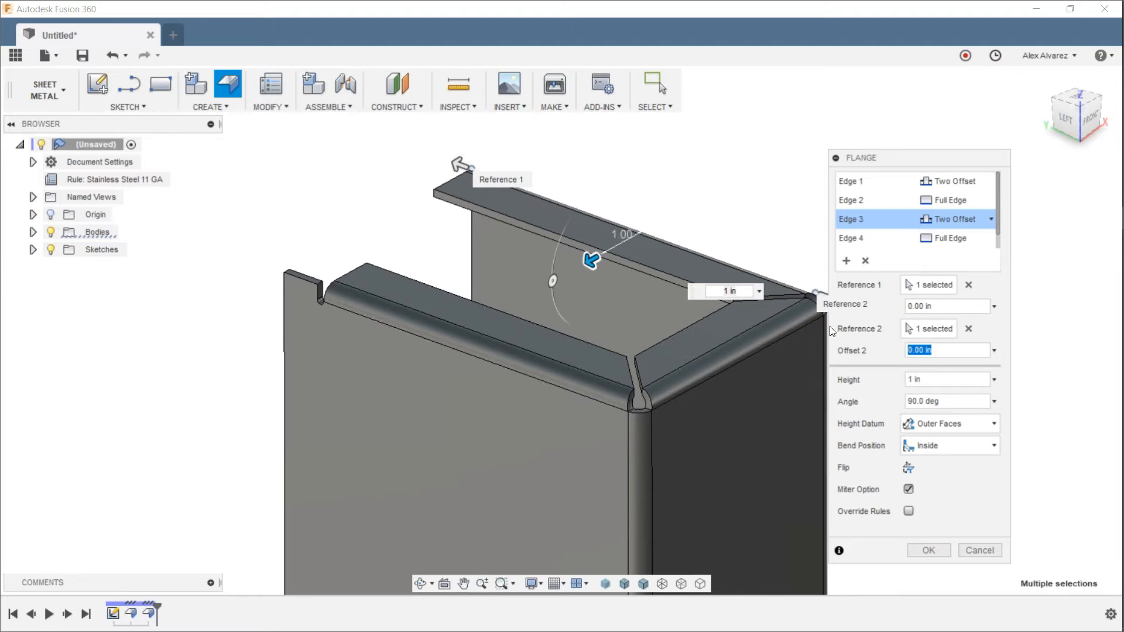
{"action": "left_click", "coordinate": [462, 171]}
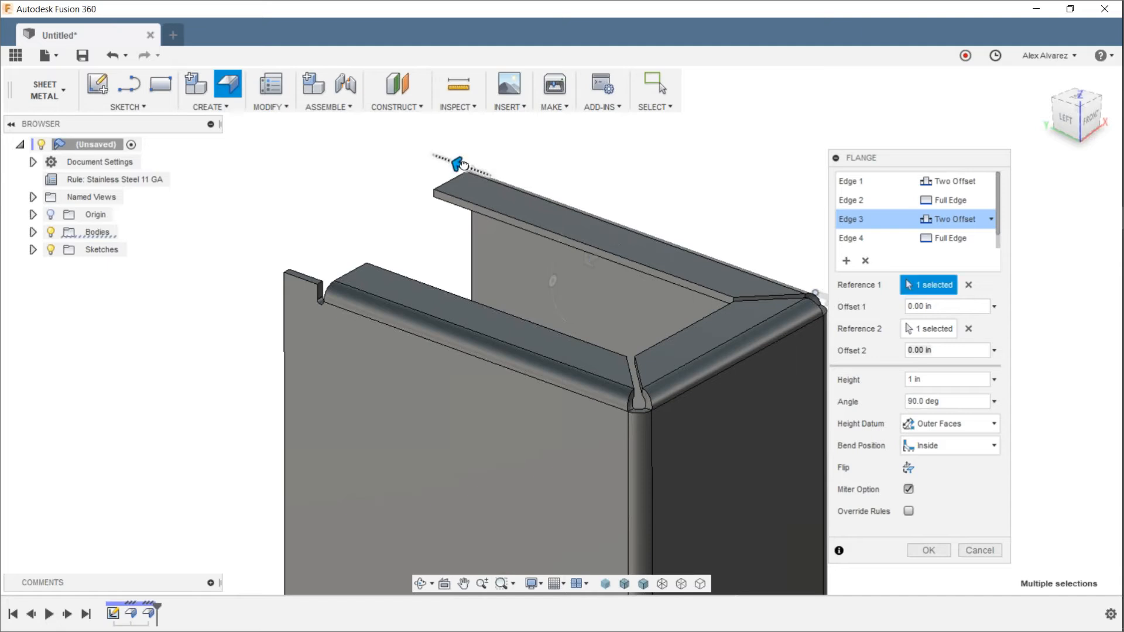
{"action": "left_click_drag", "start_coordinate": [490, 178], "coordinate": [518, 186]}
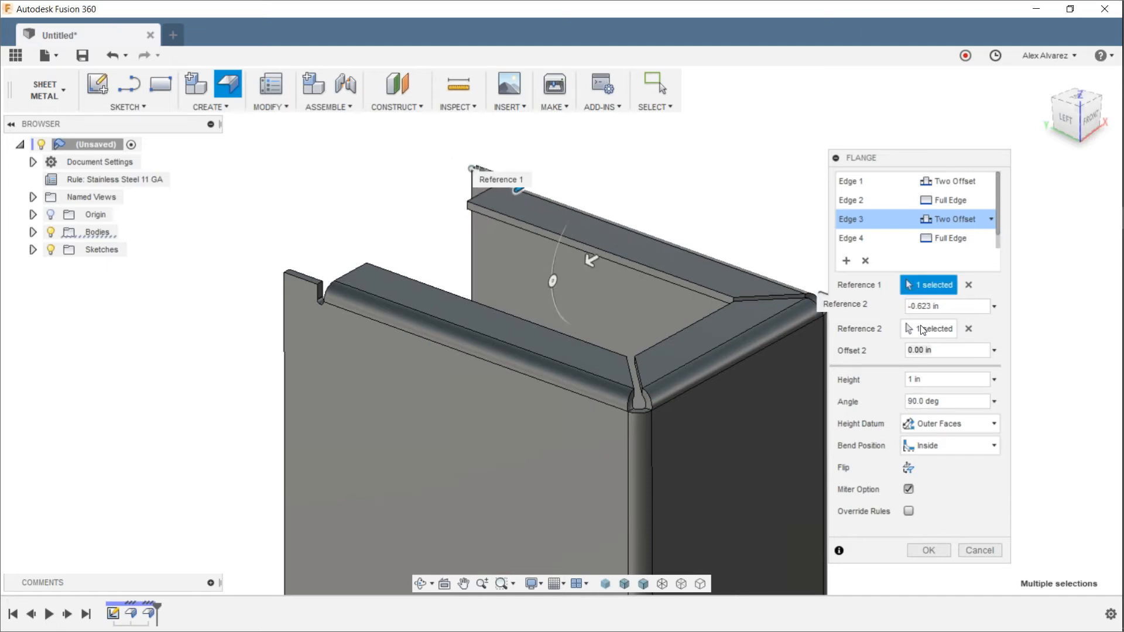
Step: Set Offset 1 of Edge 3 to -0.75 in and complete the flange
{"action": "double_click", "coordinate": [969, 307]}
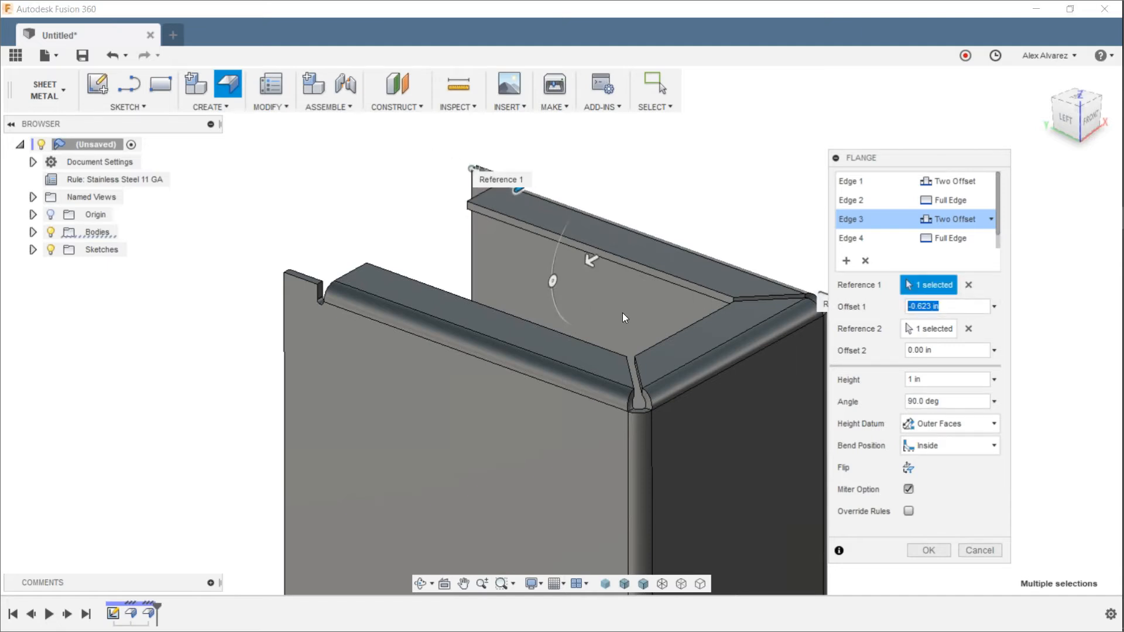
{"action": "type", "text": "-.75"}
{"action": "key", "text": "Return"}
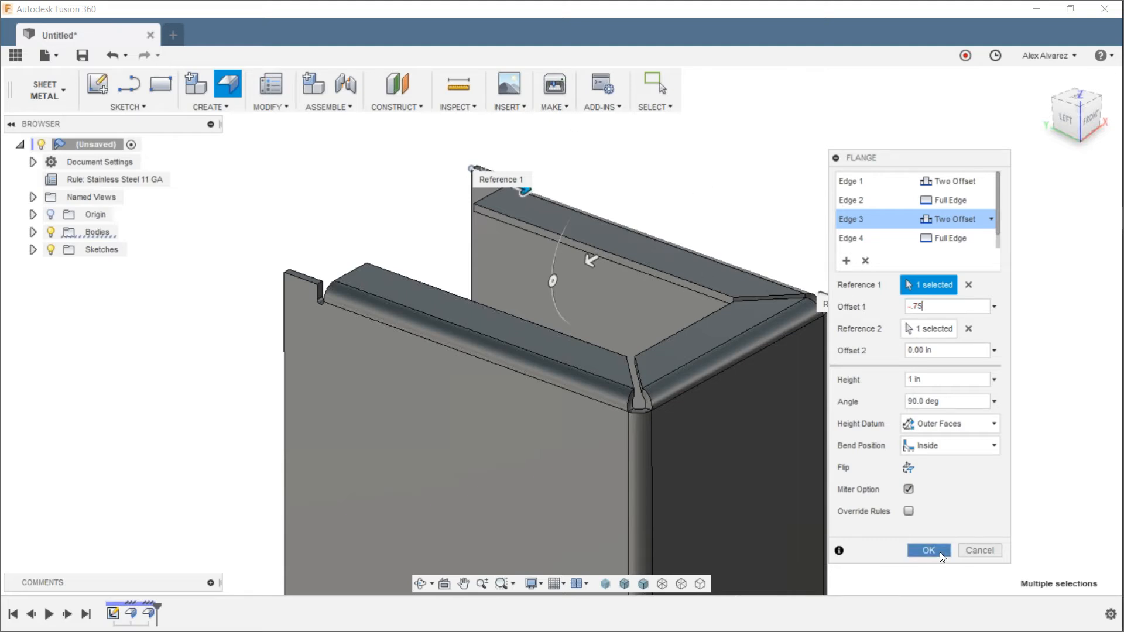
{"action": "left_click", "coordinate": [939, 553]}
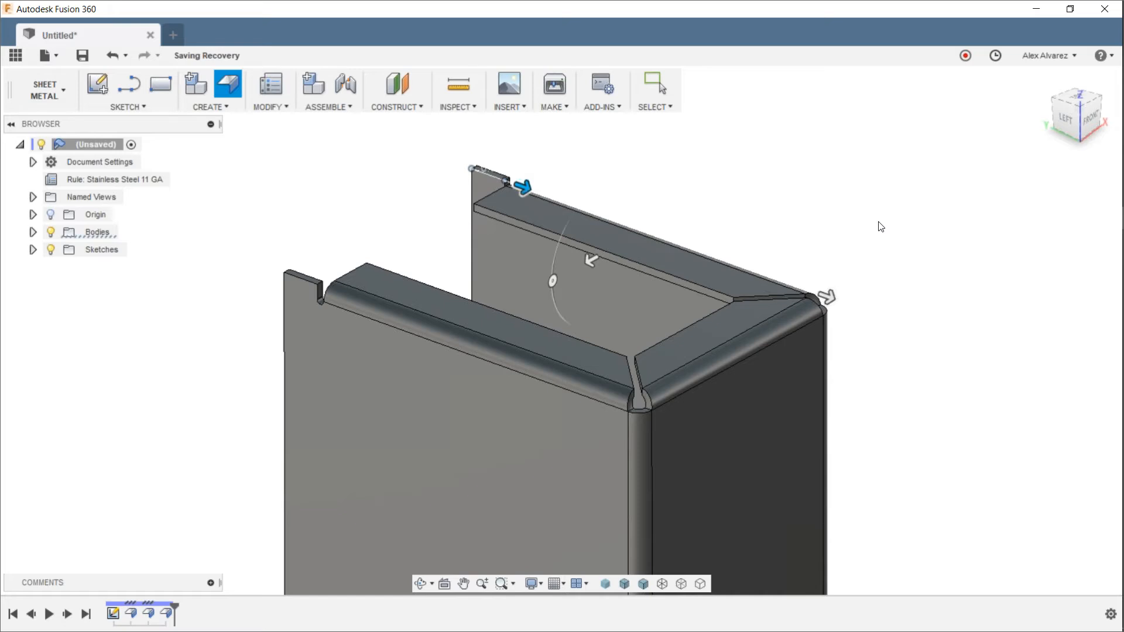
Step: Sketch a center rectangle about 1.01 by 3.39 in on the front inward flange's top face, centered on the midpoint of its outer edge
{"action": "middle_click_drag", "start_coordinate": [882, 202], "coordinate": [959, 188], "text": "shift"}
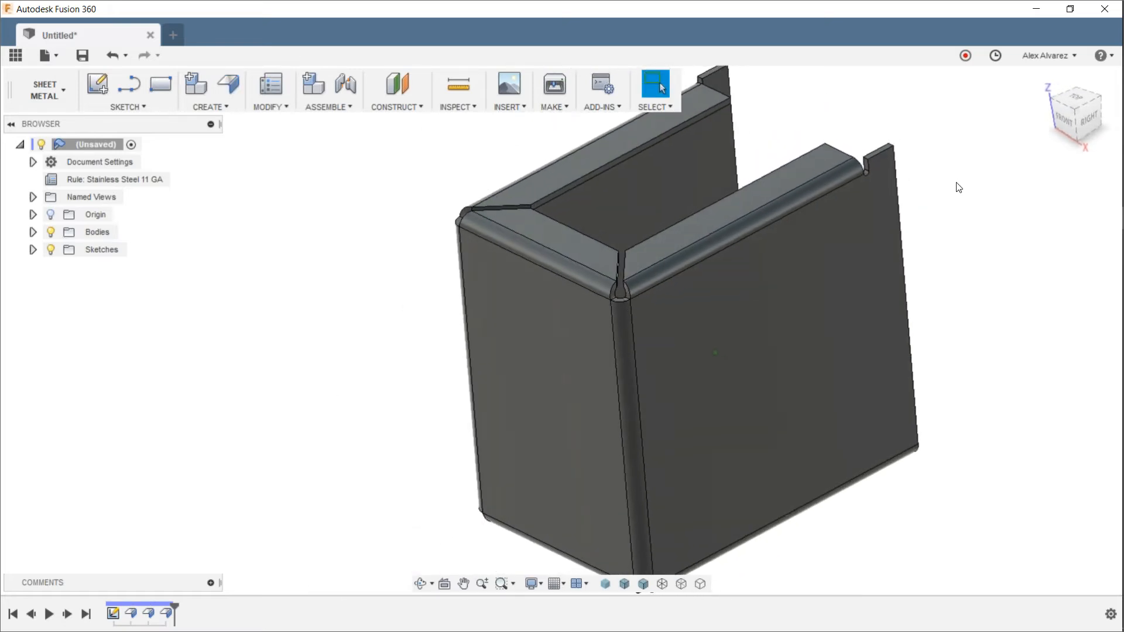
{"action": "scroll", "coordinate": [959, 187], "scroll_direction": "down", "scroll_amount": 3}
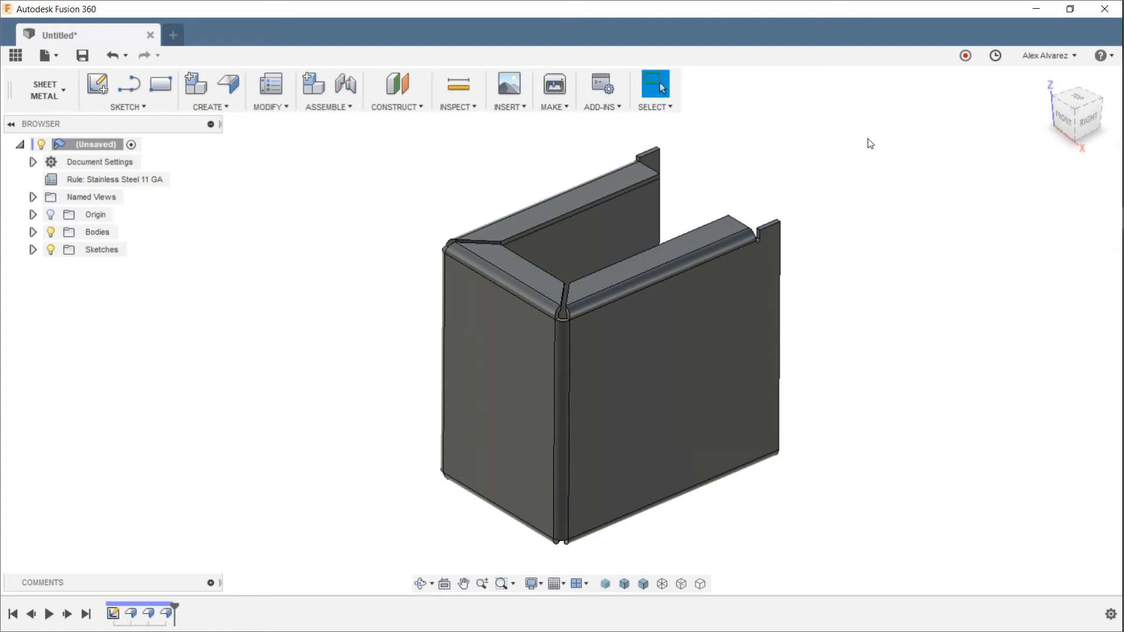
{"action": "middle_click_drag", "start_coordinate": [871, 131], "coordinate": [424, 414], "text": "shift"}
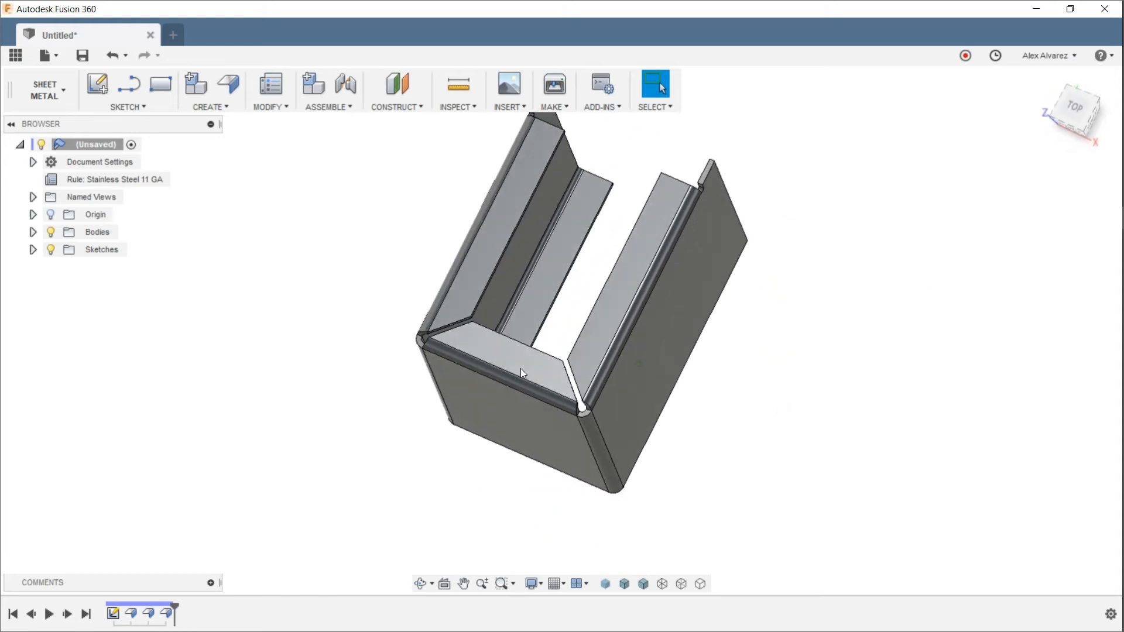
{"action": "middle_click_drag", "start_coordinate": [522, 372], "coordinate": [671, 163], "text": "shift"}
{"action": "scroll", "coordinate": [788, 237], "scroll_direction": "up", "scroll_amount": 2}
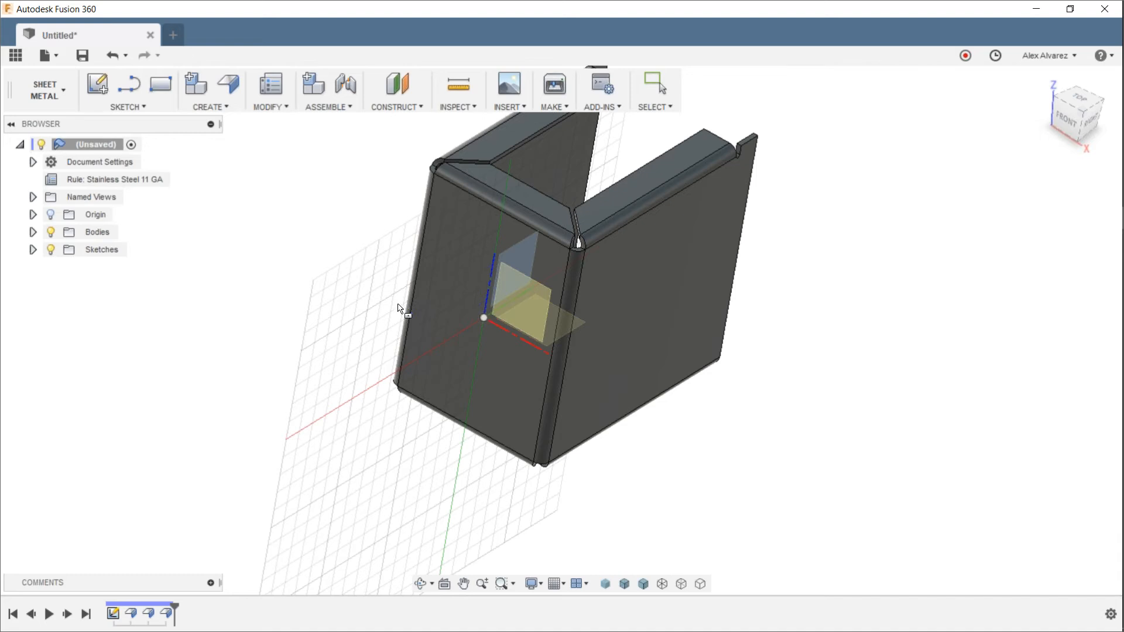
{"action": "left_click", "coordinate": [529, 200]}
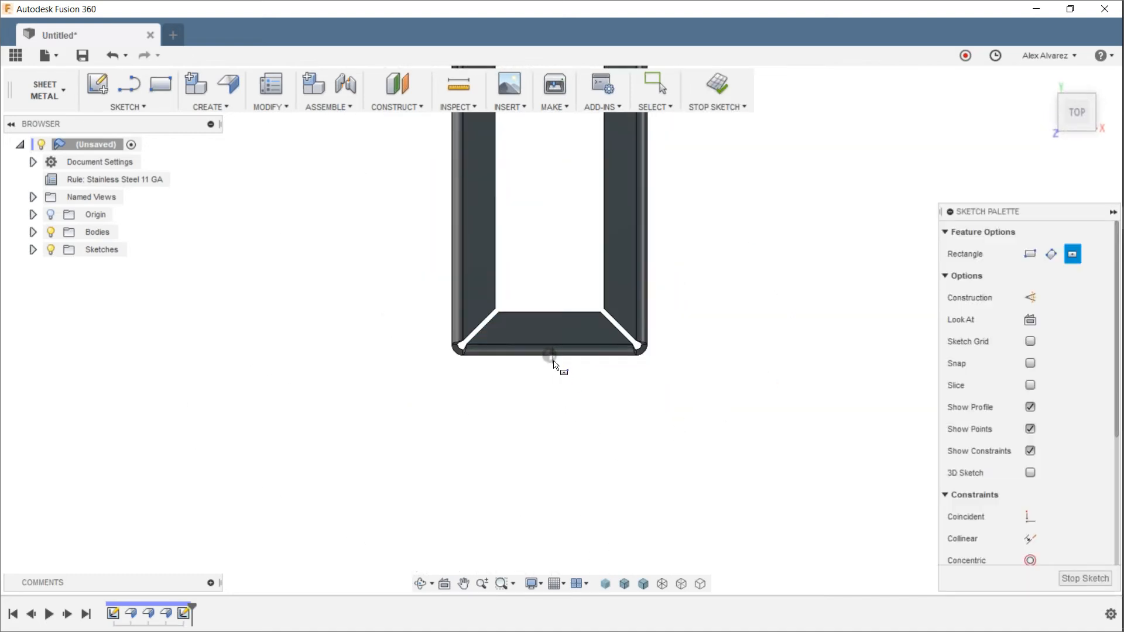
{"action": "left_click", "coordinate": [550, 355]}
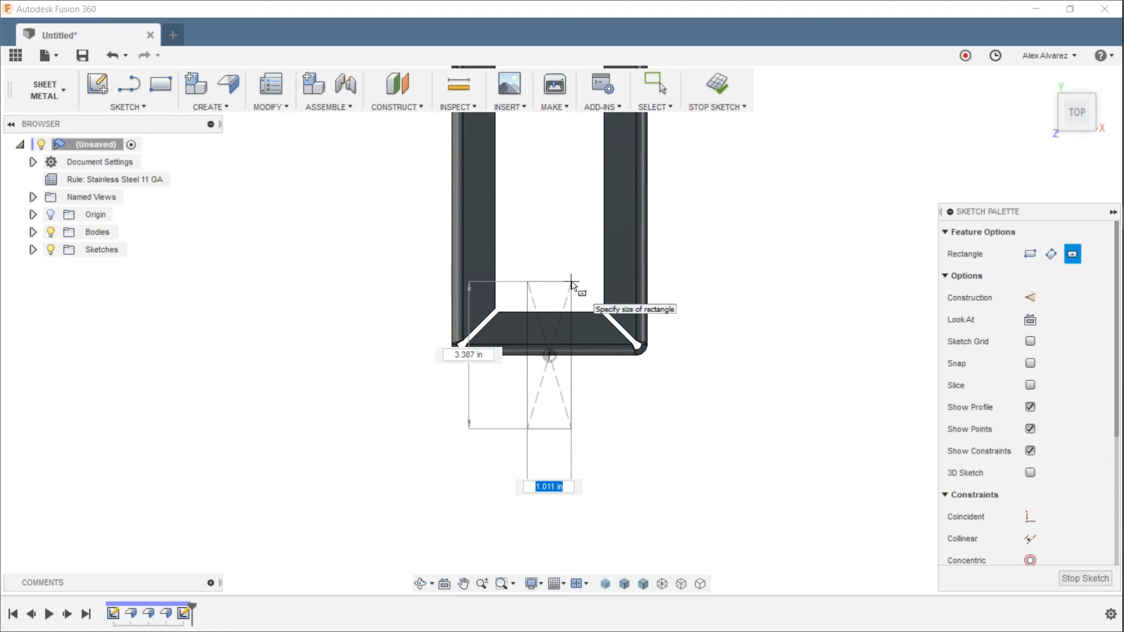
{"action": "left_click", "coordinate": [572, 281]}
{"action": "key", "text": "Escape"}
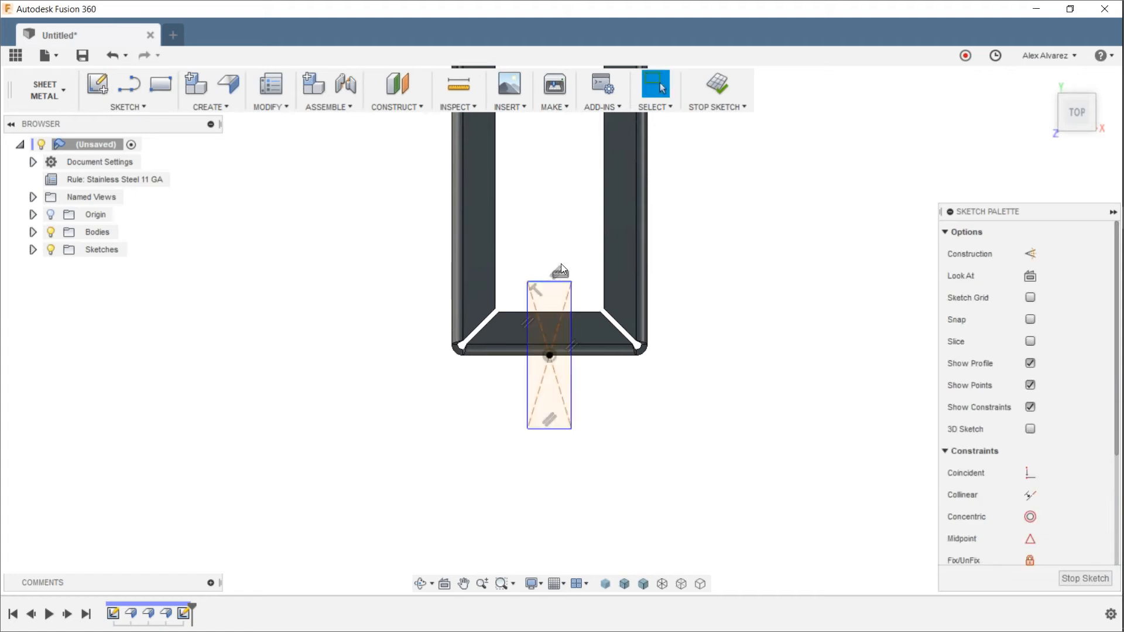
Step: Dimension the rectangle's width to 1 in
{"action": "key", "text": "d"}
{"action": "left_click", "coordinate": [544, 282]}
{"action": "left_click", "coordinate": [553, 257]}
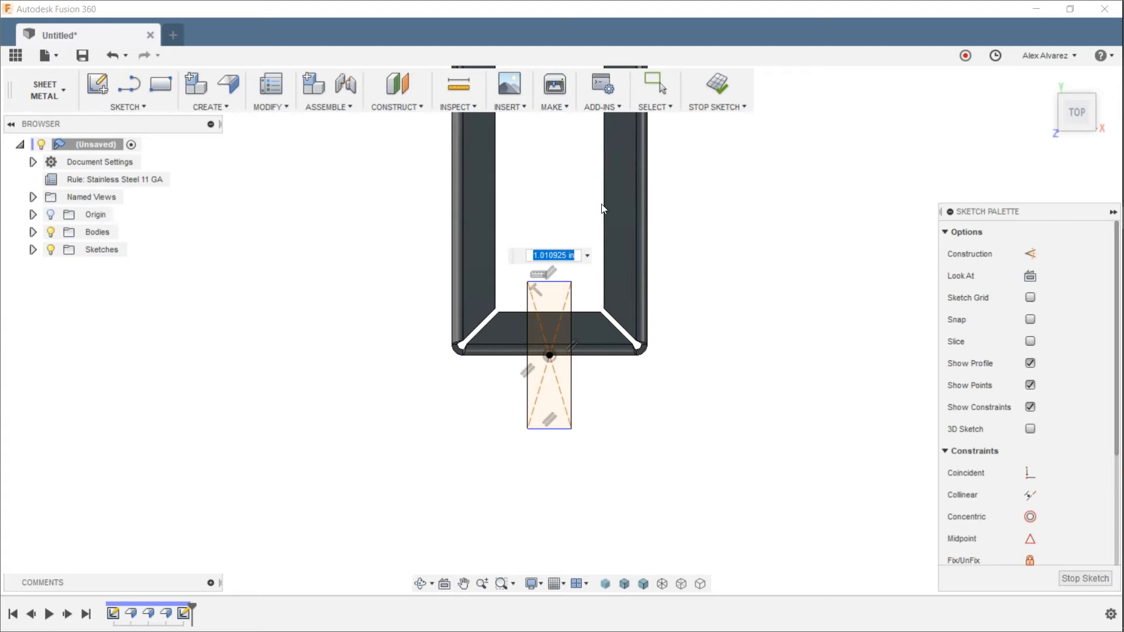
{"action": "type", "text": "1"}
{"action": "key", "text": "Return"}
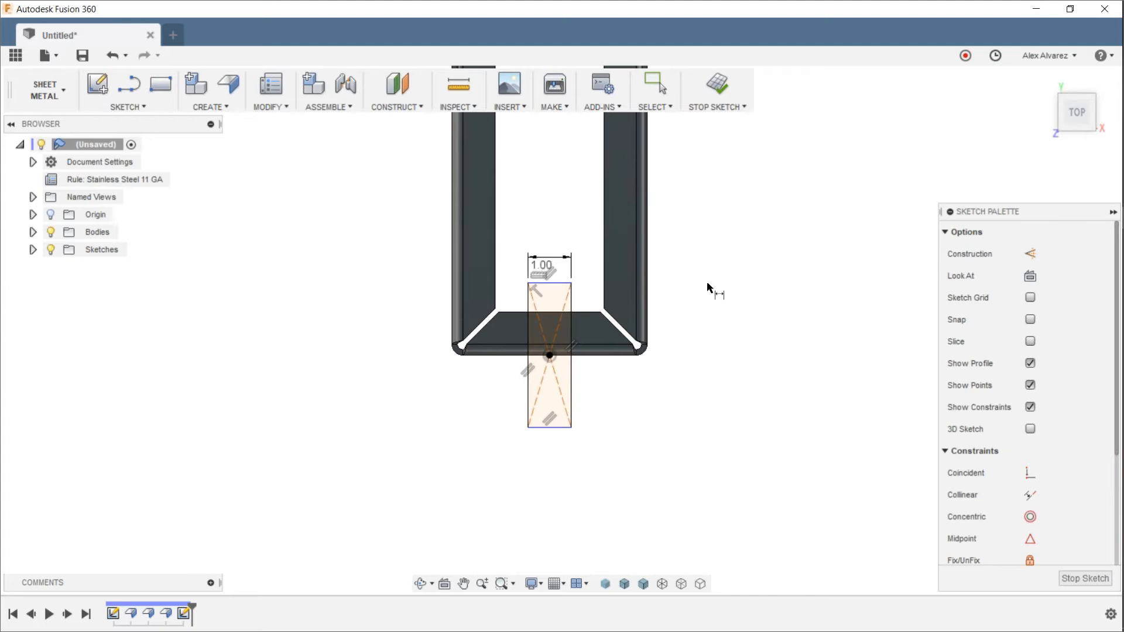
{"action": "key", "text": "Escape"}
{"action": "middle_click_drag", "start_coordinate": [755, 441], "coordinate": [740, 367], "text": "shift"}
{"action": "key", "text": "e"}
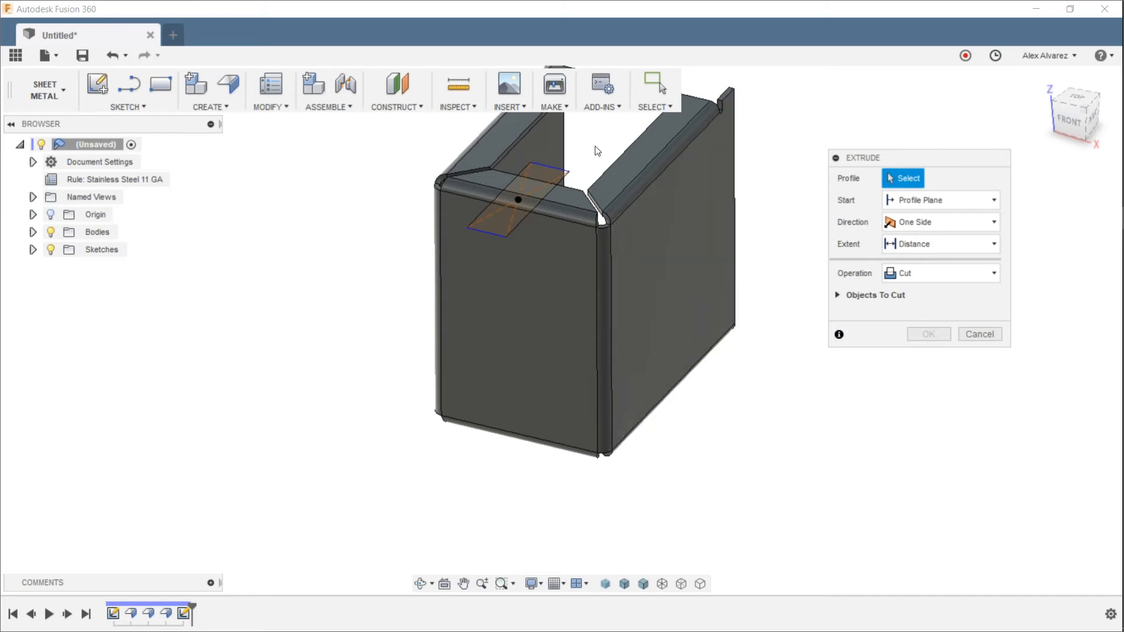
{"action": "left_click", "coordinate": [556, 185]}
{"action": "mouse_move", "coordinate": [518, 186]}
{"action": "left_mouse_down"}
{"action": "mouse_move", "coordinate": [518, 212]}
{"action": "mouse_move", "coordinate": [518, 198]}
{"action": "left_mouse_up"}
{"action": "scroll", "coordinate": [519, 198], "scroll_direction": "up", "scroll_amount": 2}
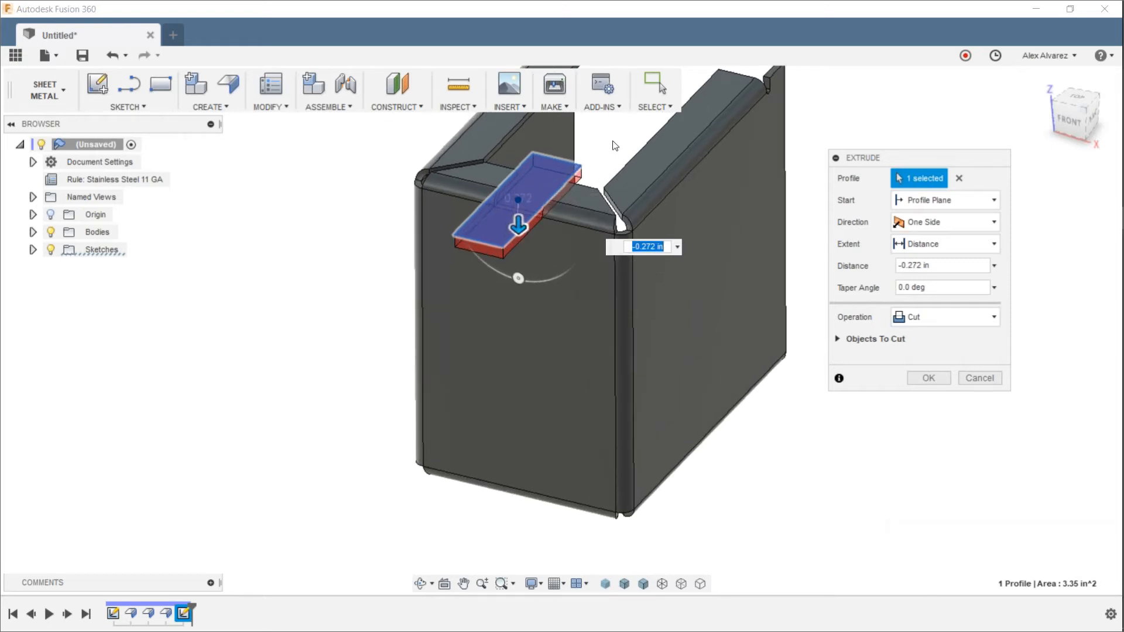
{"action": "middle_click_drag", "start_coordinate": [615, 145], "coordinate": [591, 194]}
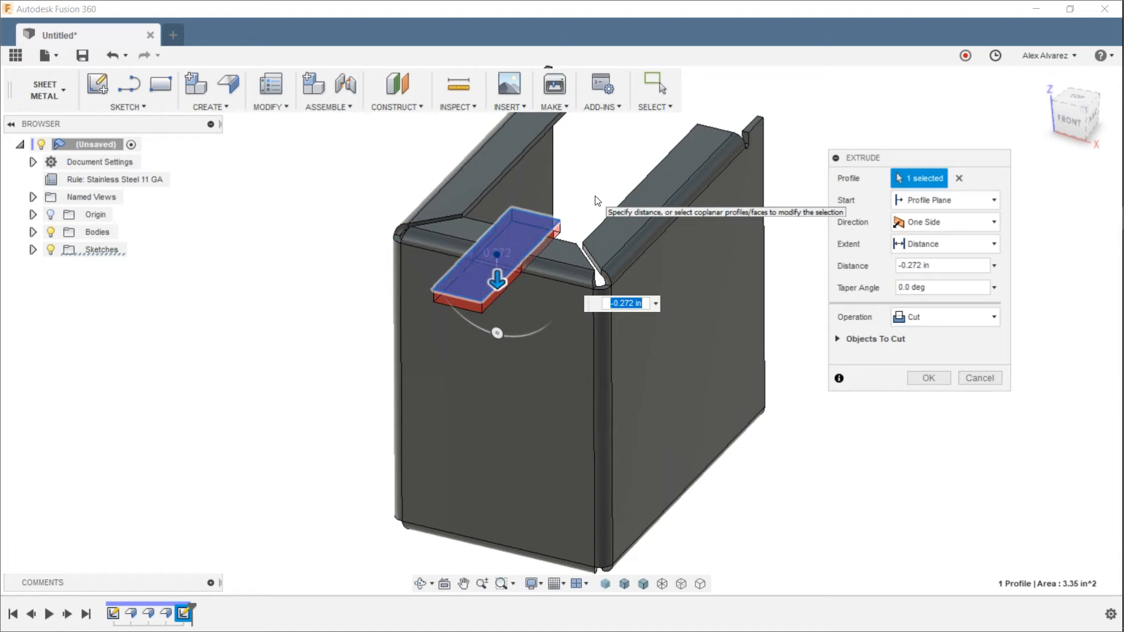
{"action": "scroll", "coordinate": [581, 180], "scroll_direction": "up", "scroll_amount": 1}
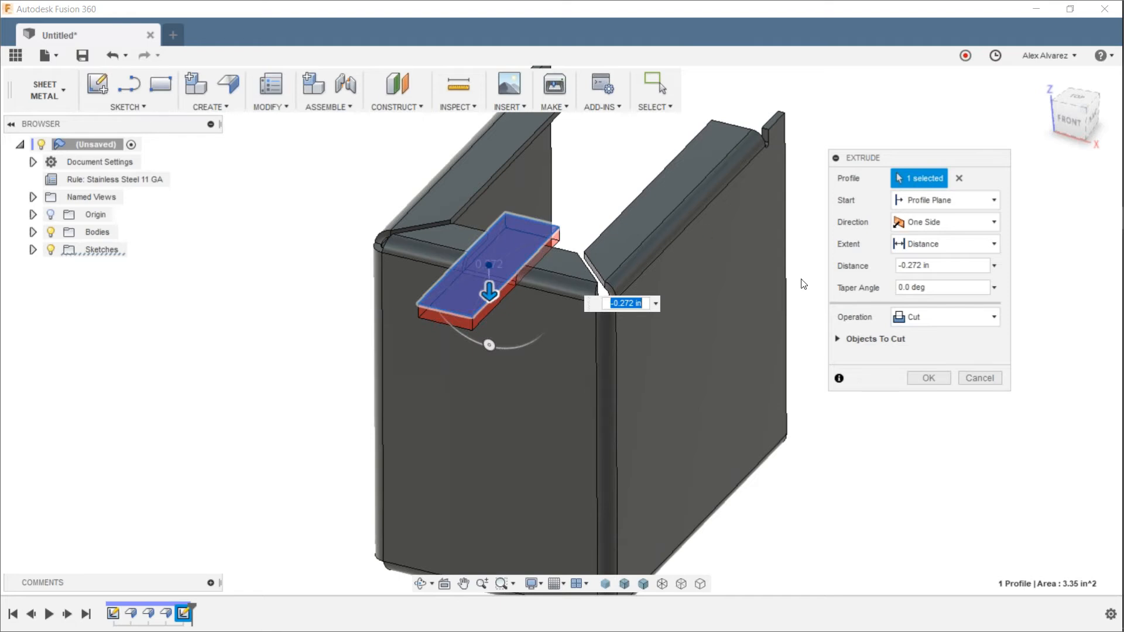
{"action": "type", "text": "Thi"}
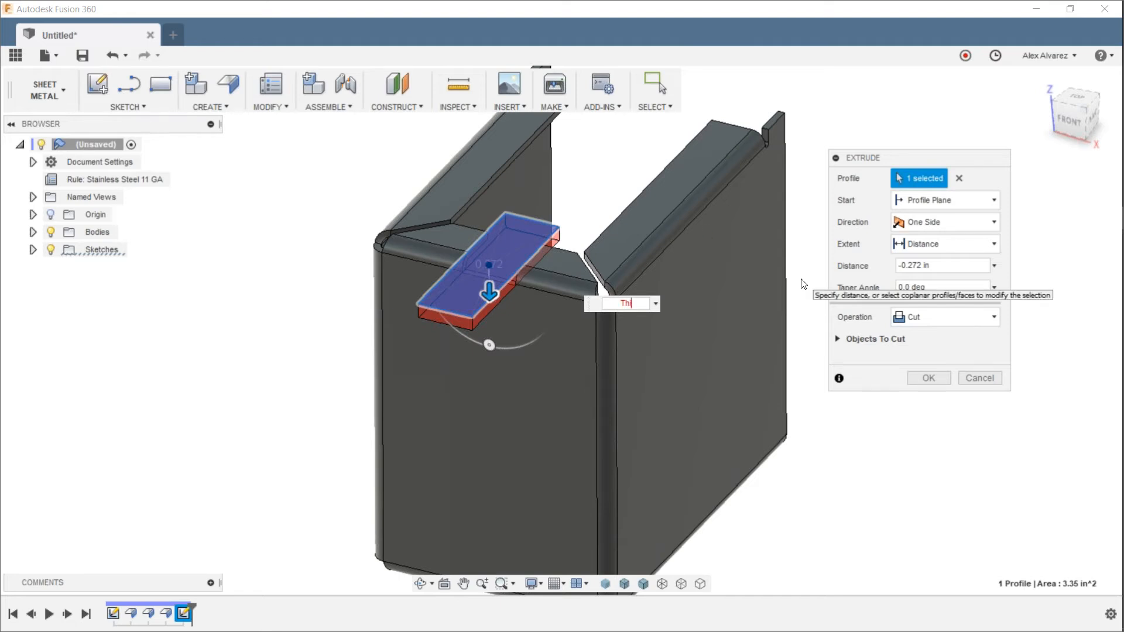
{"action": "type", "text": "ckness"}
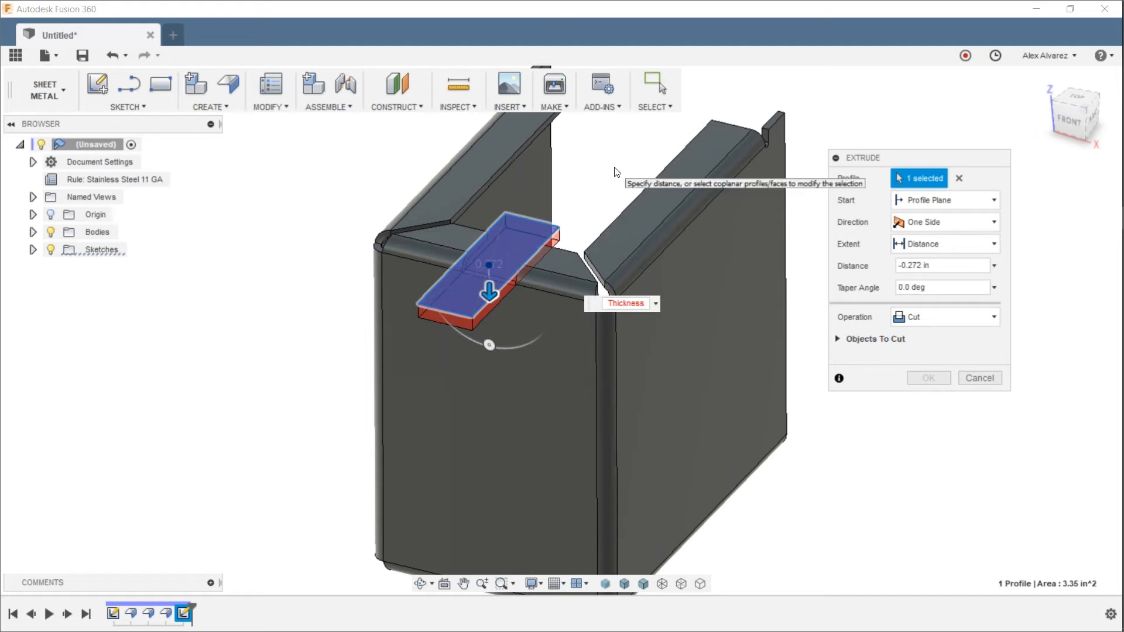
{"action": "key", "text": "Escape"}
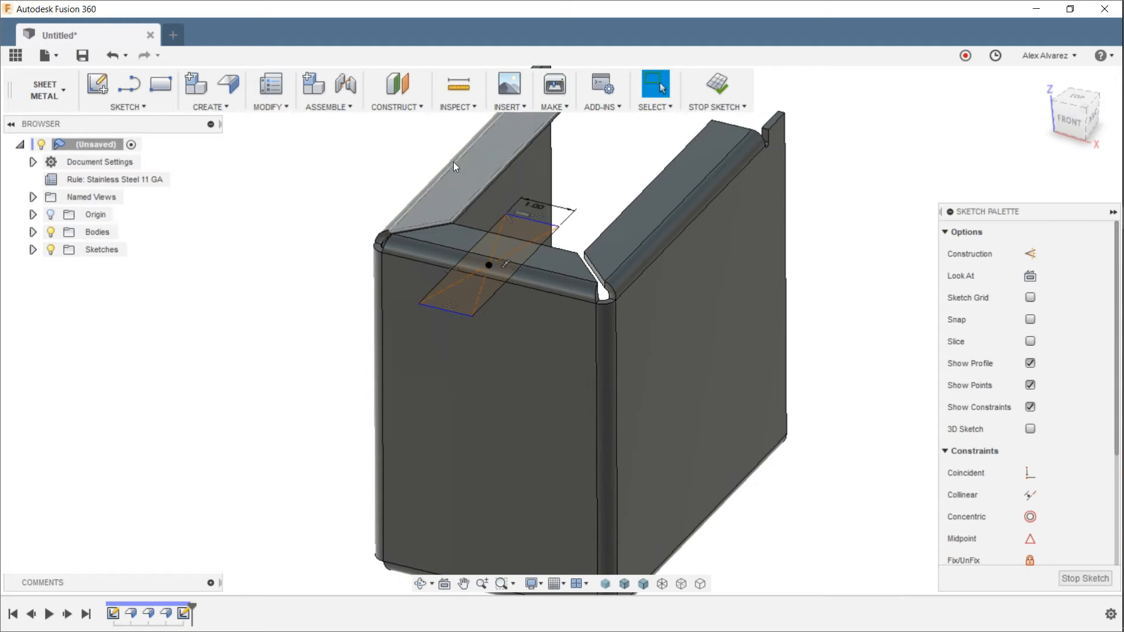
Step: Look up the Thickness parameter's name under the Stainless Steel 11 GA sheet metal rule in the model parameters
{"action": "left_click", "coordinate": [275, 107]}
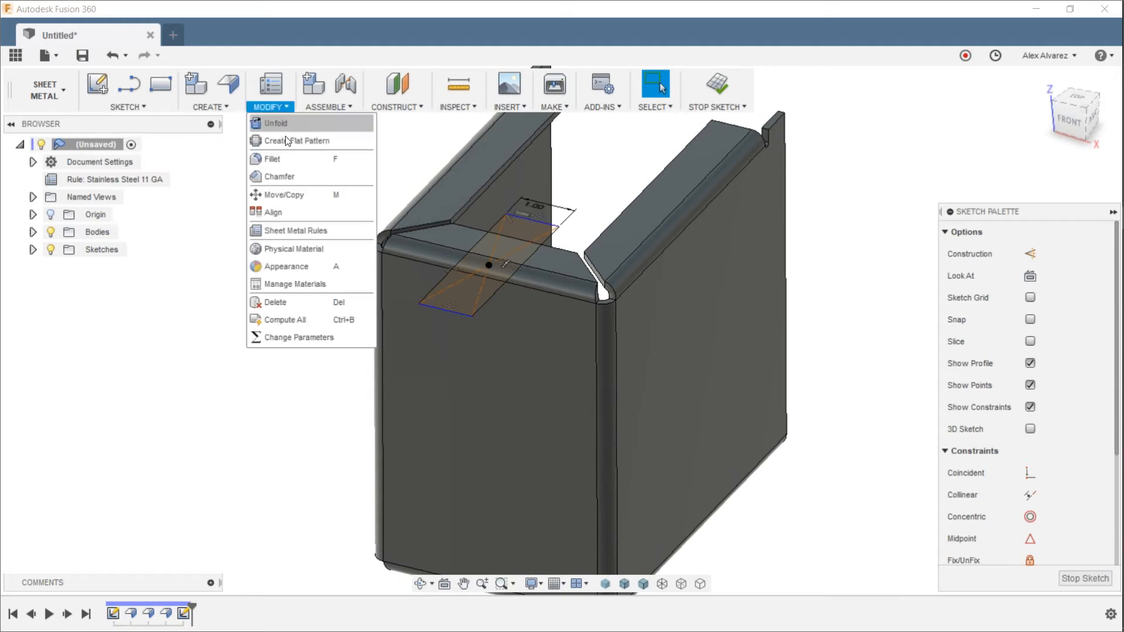
{"action": "left_click", "coordinate": [306, 339]}
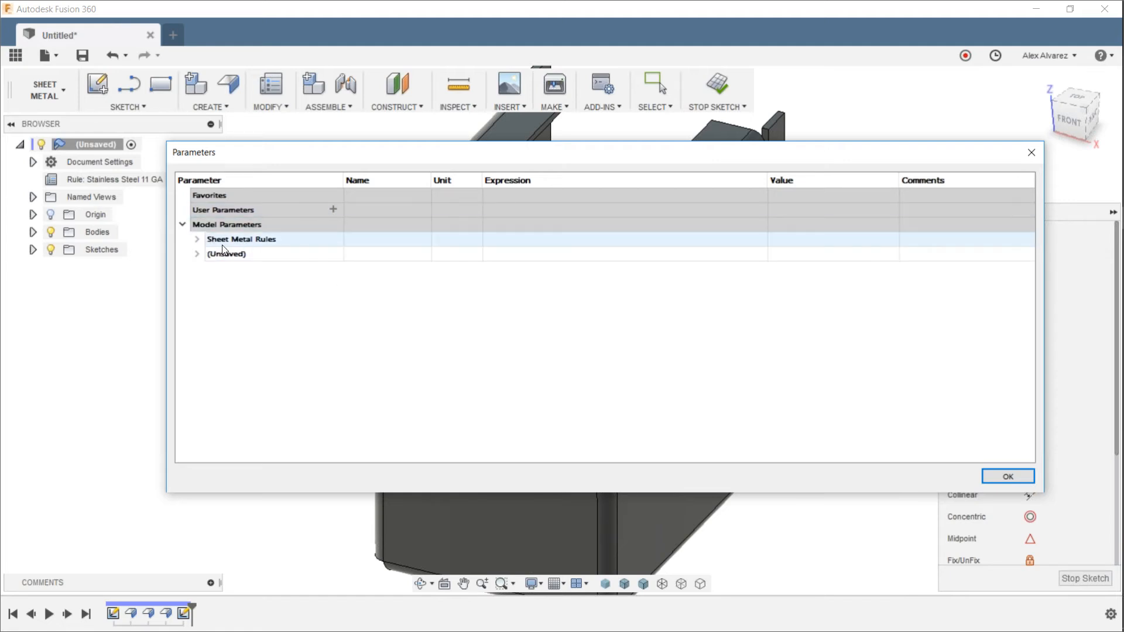
{"action": "left_click", "coordinate": [197, 240]}
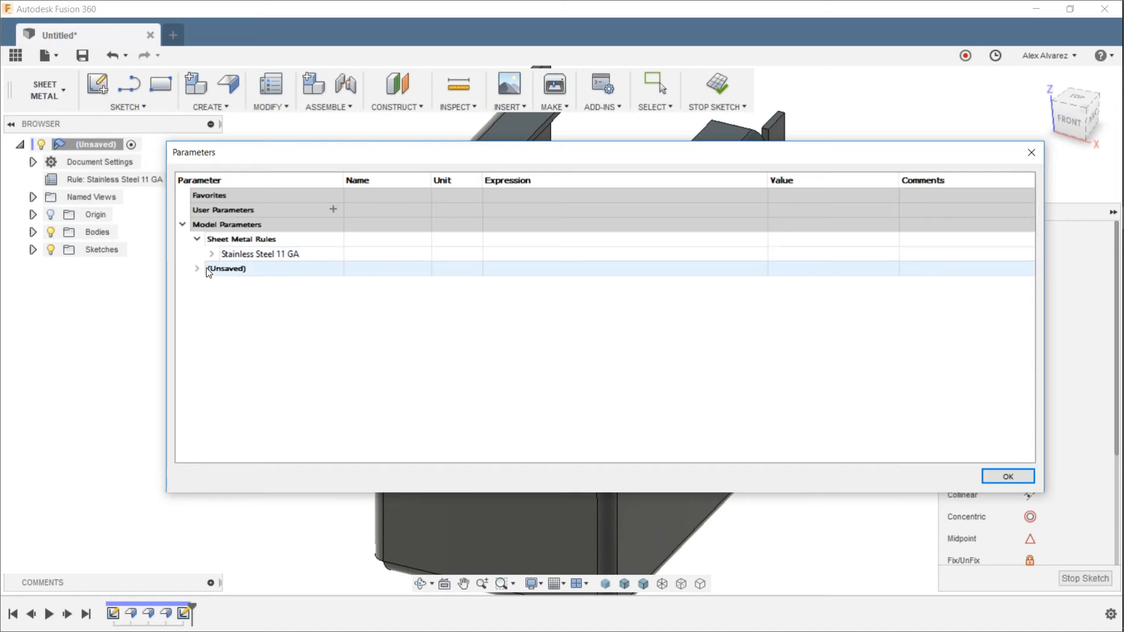
{"action": "left_click", "coordinate": [211, 254]}
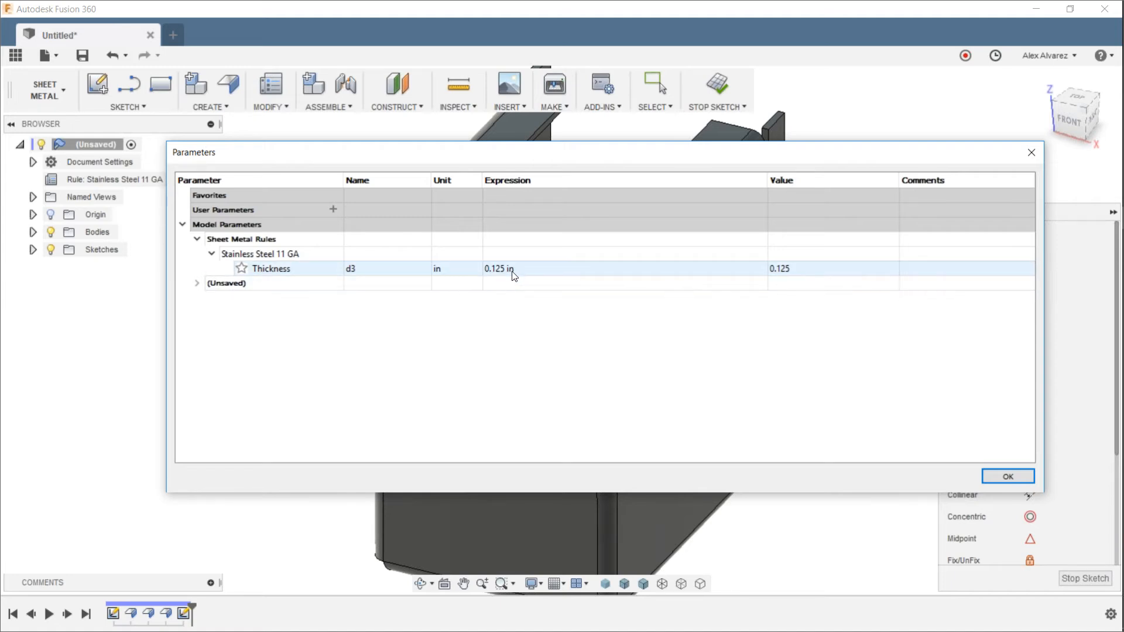
{"action": "key", "text": "Return"}
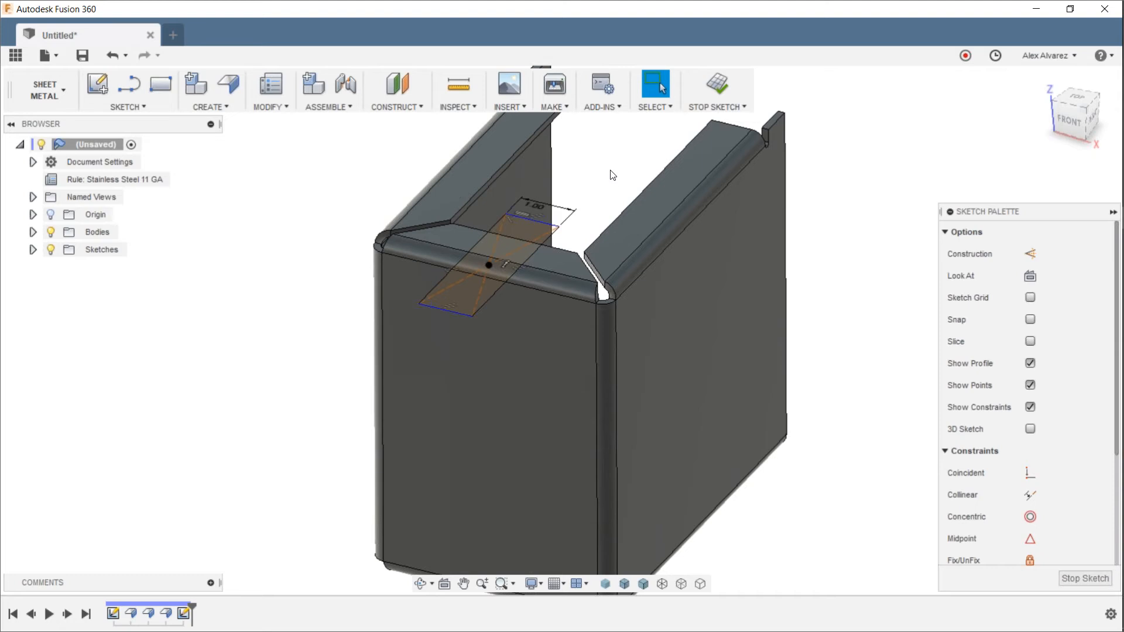
Step: Extrude the rectangle as a cut into the front flange with a distance of -2*d3
{"action": "key", "text": "e"}
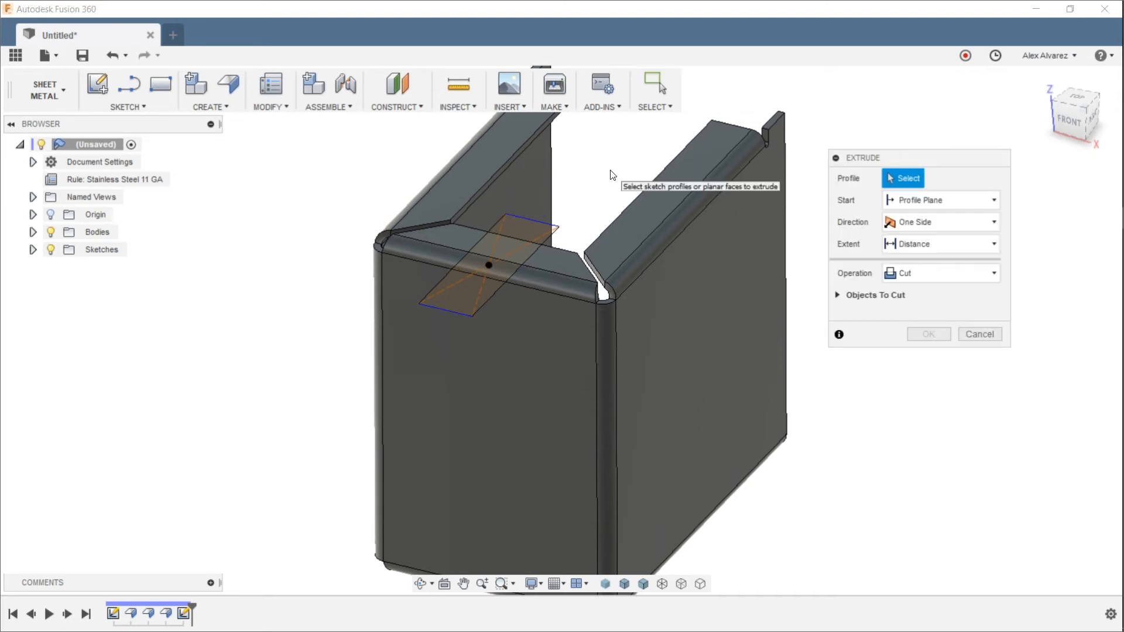
{"action": "left_click", "coordinate": [535, 233]}
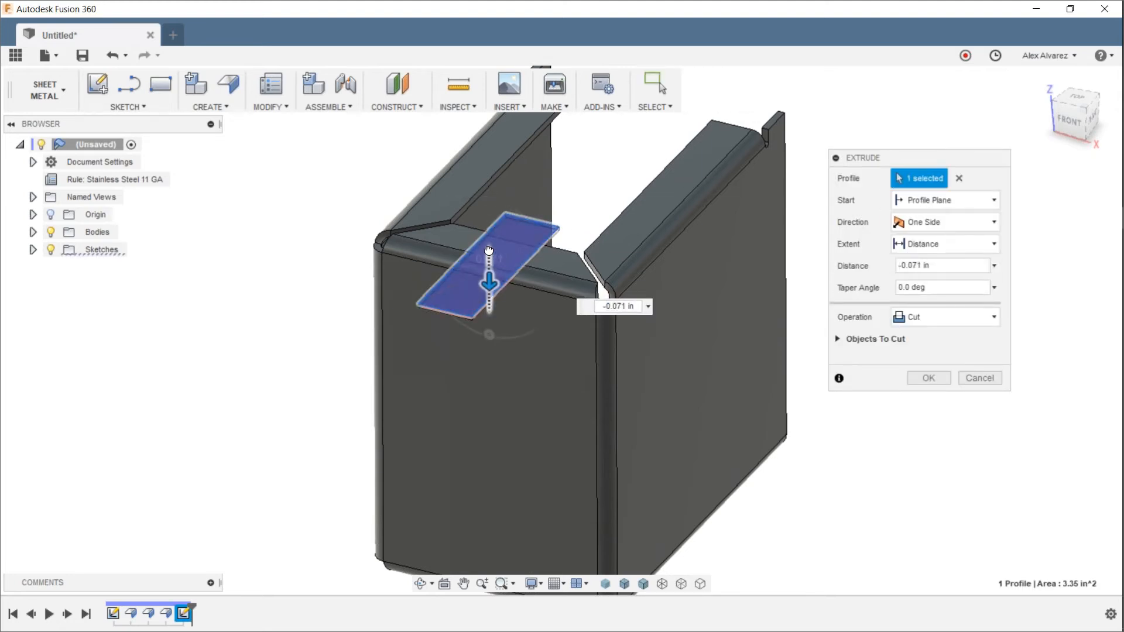
{"action": "left_click_drag", "start_coordinate": [488, 250], "coordinate": [489, 252]}
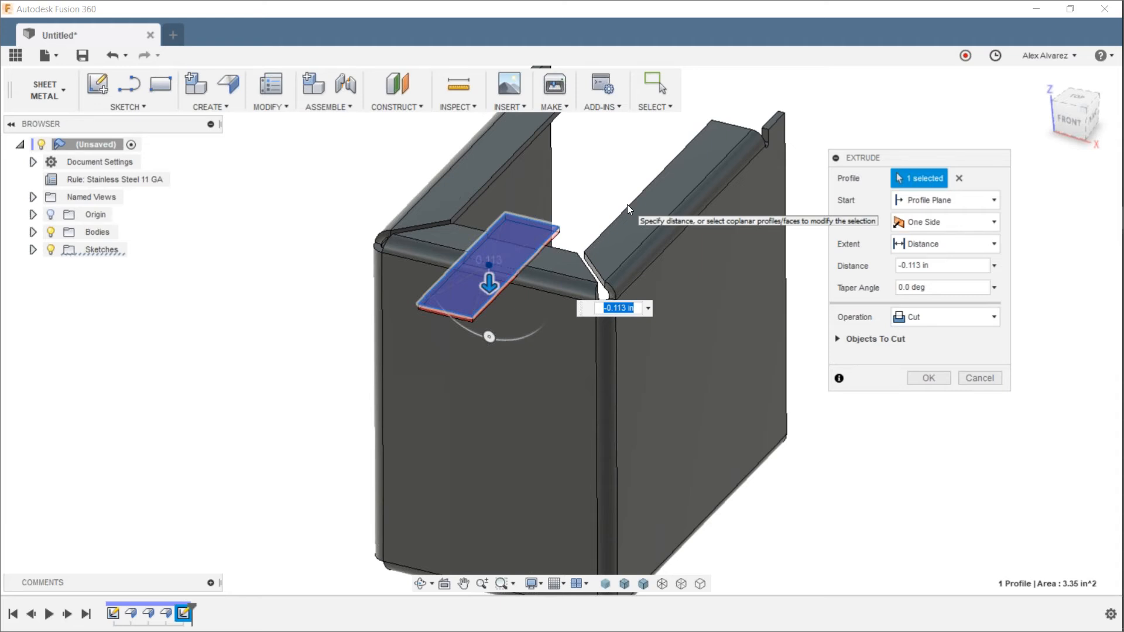
{"action": "type", "text": "-2\""}
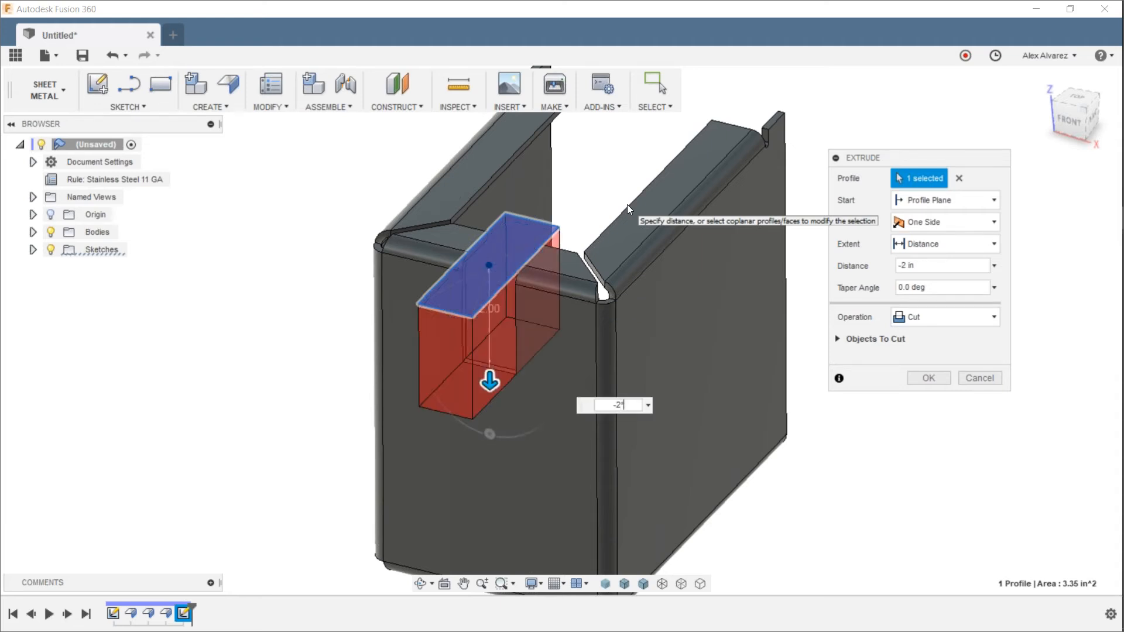
{"action": "type", "text": "d3"}
{"action": "key", "text": "Return"}
{"action": "key", "text": "Return"}
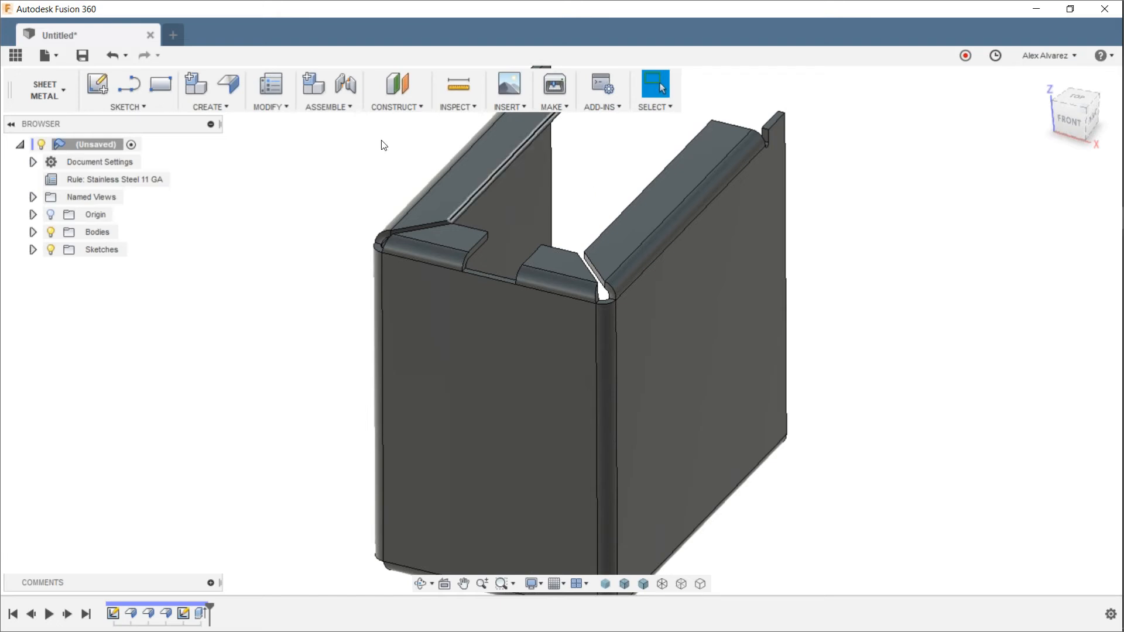
Step: Add a 1 in high flange on the short front-wall edge inside the new notch
{"action": "left_click", "coordinate": [231, 86]}
{"action": "scroll", "coordinate": [484, 257], "scroll_direction": "up", "scroll_amount": 5}
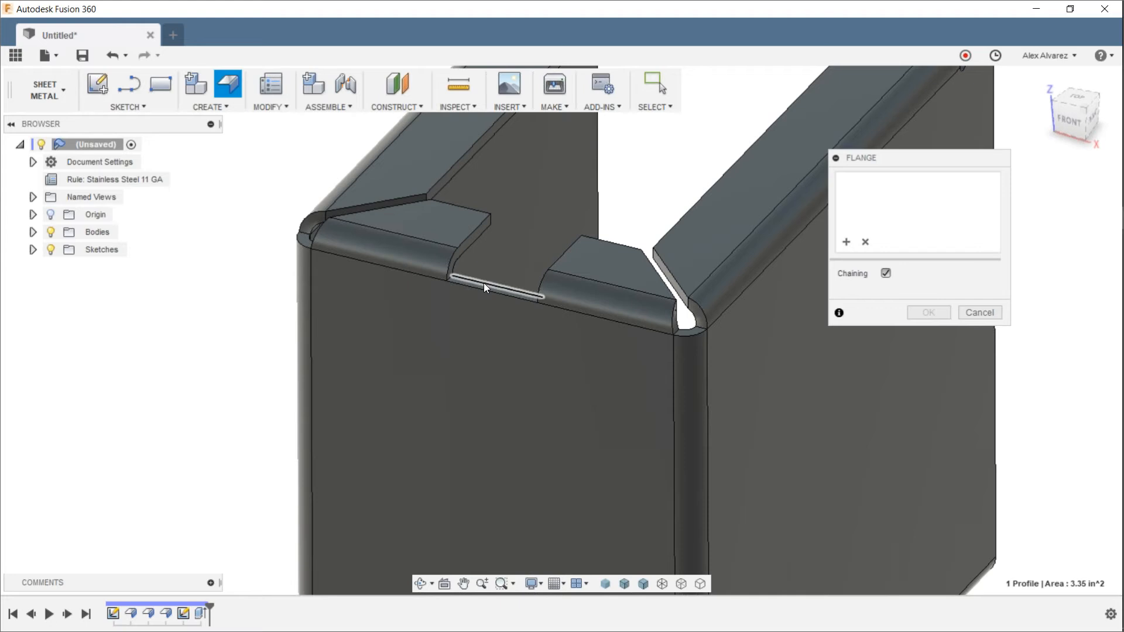
{"action": "left_click", "coordinate": [483, 283]}
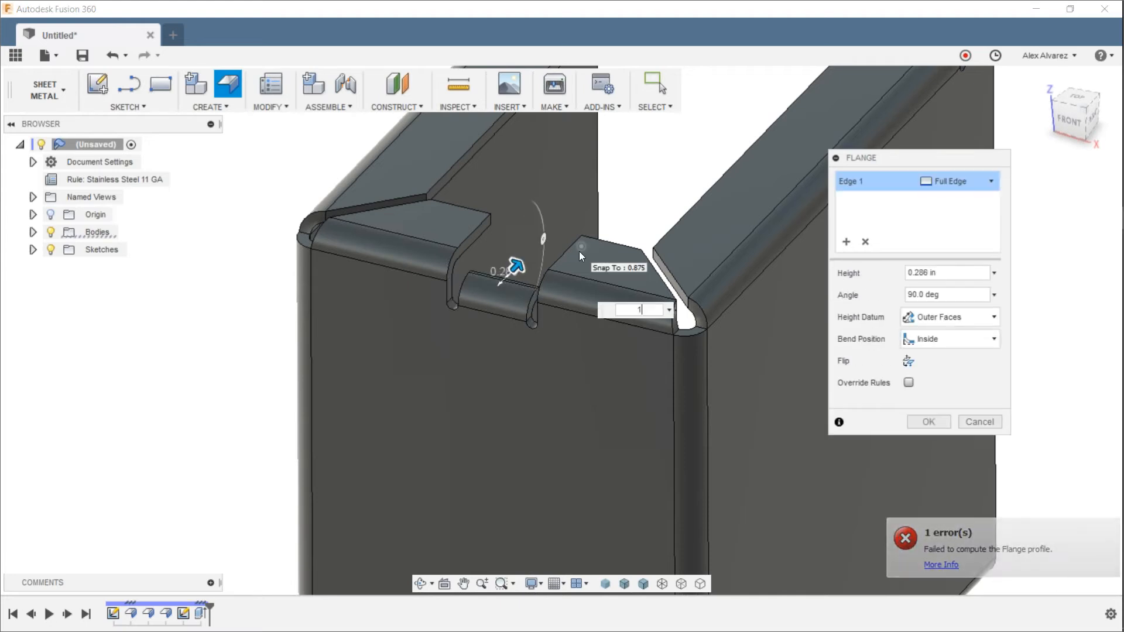
{"action": "type", "text": "1"}
{"action": "key", "text": "Return"}
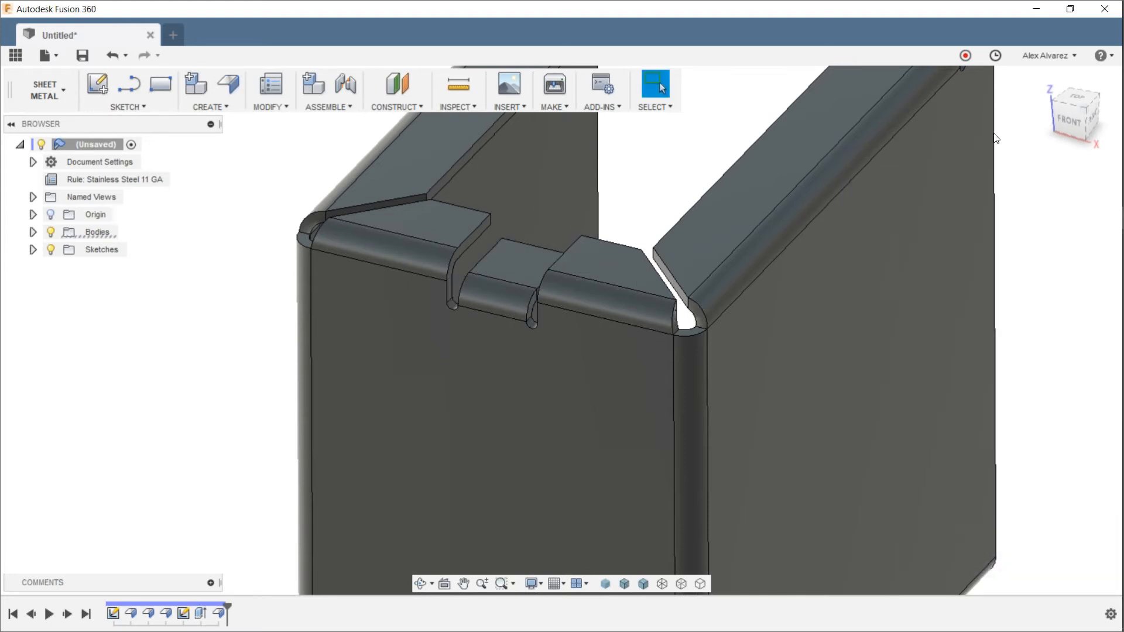
{"action": "scroll", "coordinate": [639, 202], "scroll_direction": "down", "scroll_amount": 4}
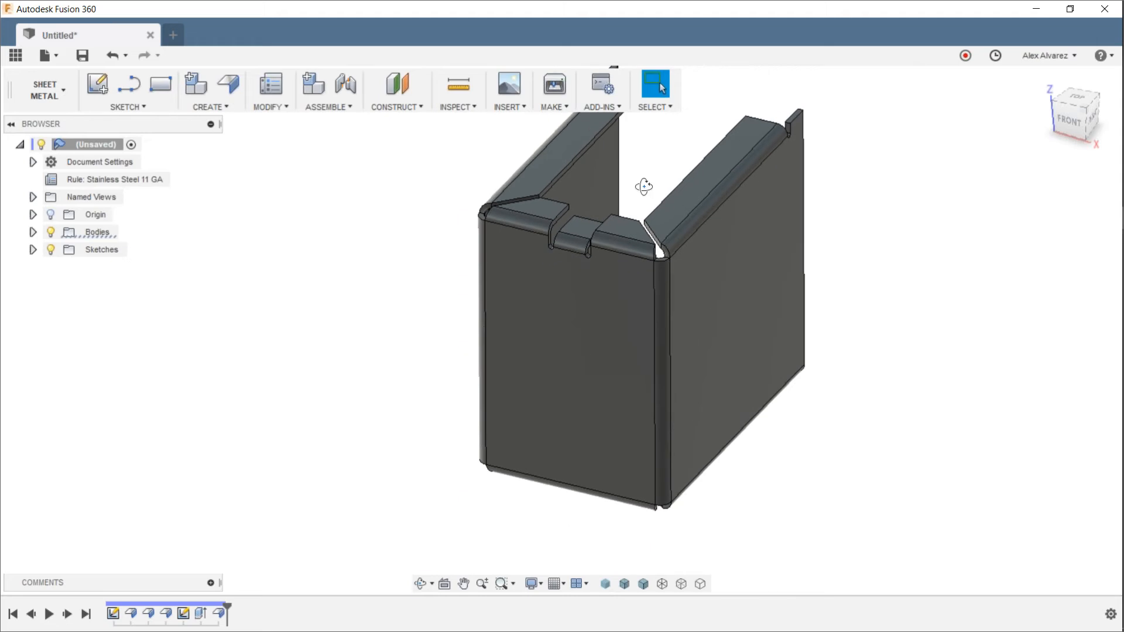
{"action": "mouse_move", "coordinate": [644, 185]}
{"action": "middle_mouse_down", "text": "shift"}
{"action": "mouse_move", "coordinate": [648, 146]}
{"action": "mouse_move", "coordinate": [630, 177]}
{"action": "middle_mouse_up", "text": "shift"}
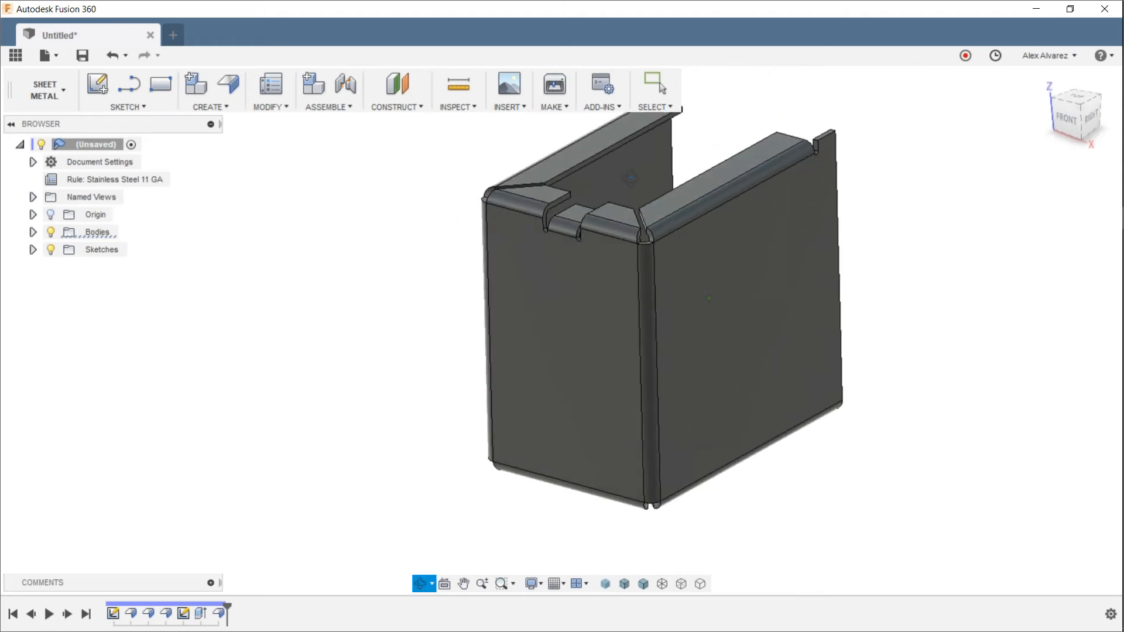
{"action": "mouse_move", "coordinate": [588, 520]}
{"action": "middle_mouse_down", "text": "shift"}
{"action": "mouse_move", "coordinate": [585, 504]}
{"action": "mouse_move", "coordinate": [589, 516]}
{"action": "middle_mouse_up", "text": "shift"}
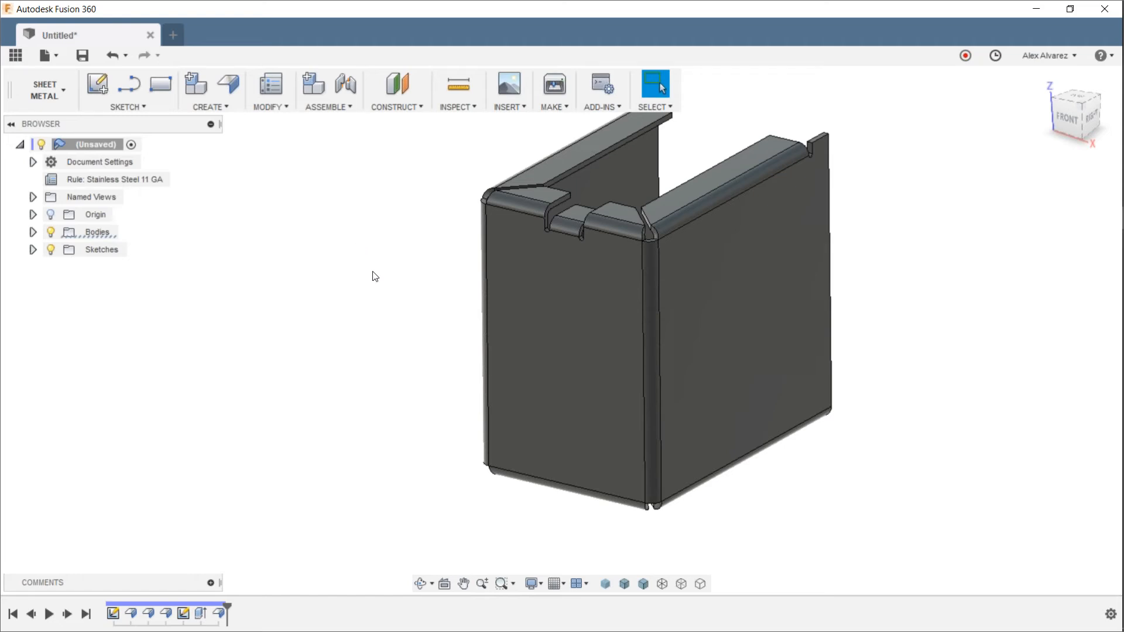
Step: Mirror the notch cut and the 1 in tab flange as features across the XY origin plane
{"action": "key", "text": "s"}
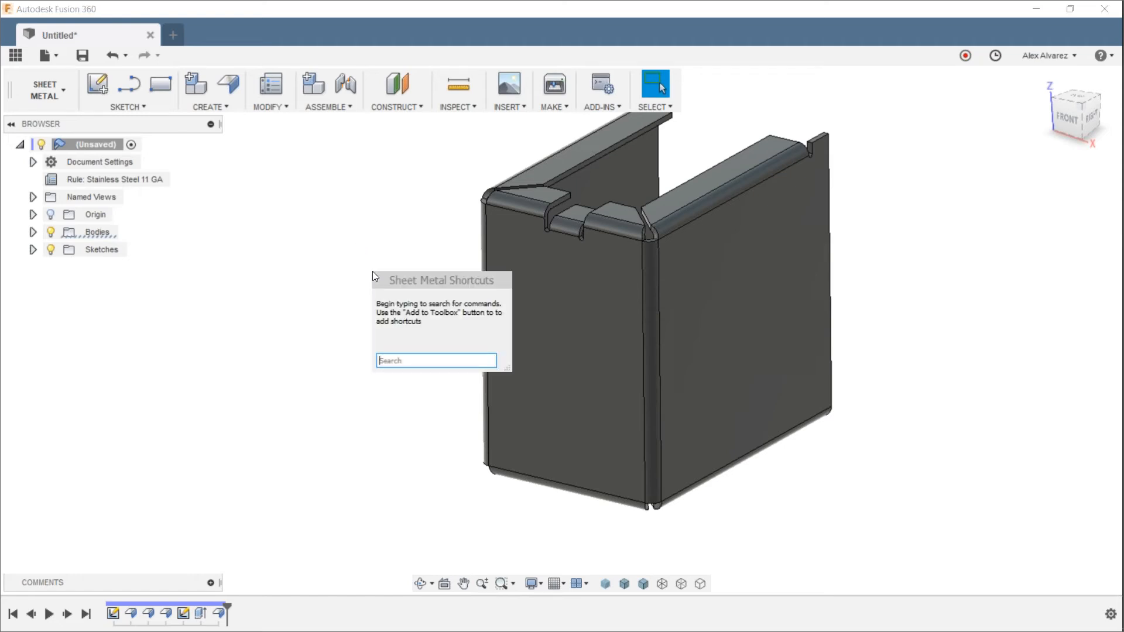
{"action": "type", "text": "mirr"}
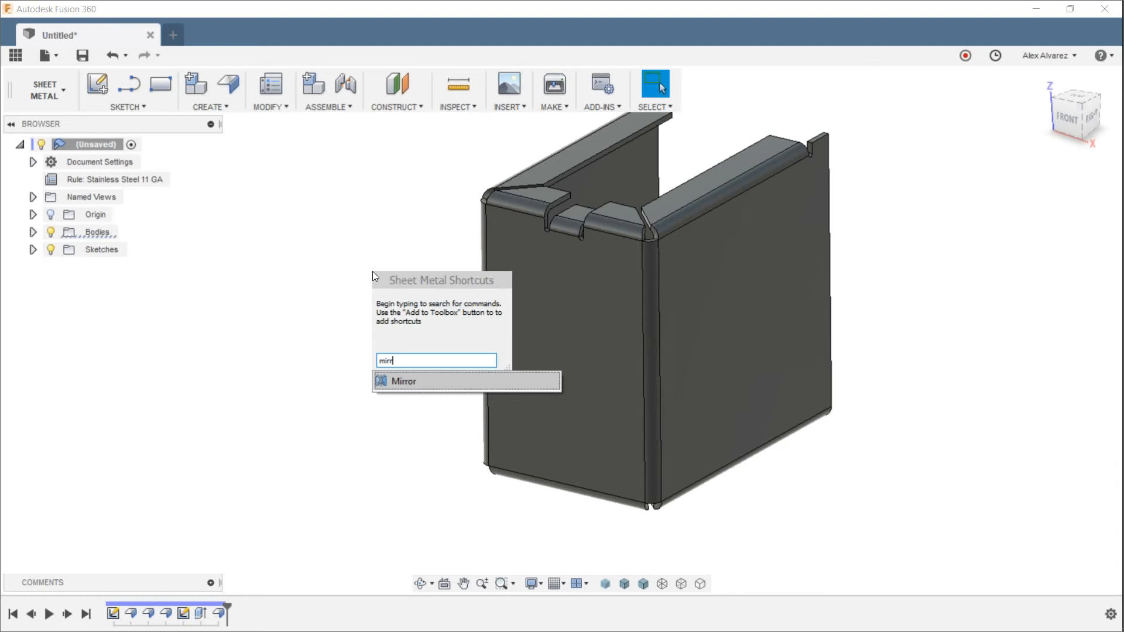
{"action": "key", "text": "Return"}
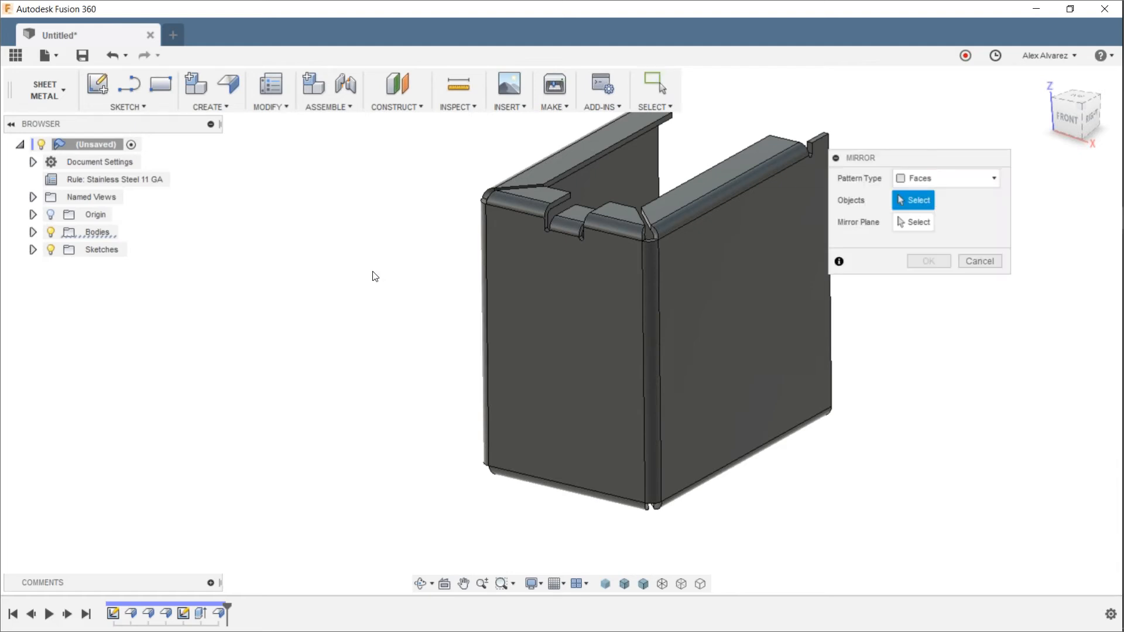
{"action": "left_click", "coordinate": [926, 185]}
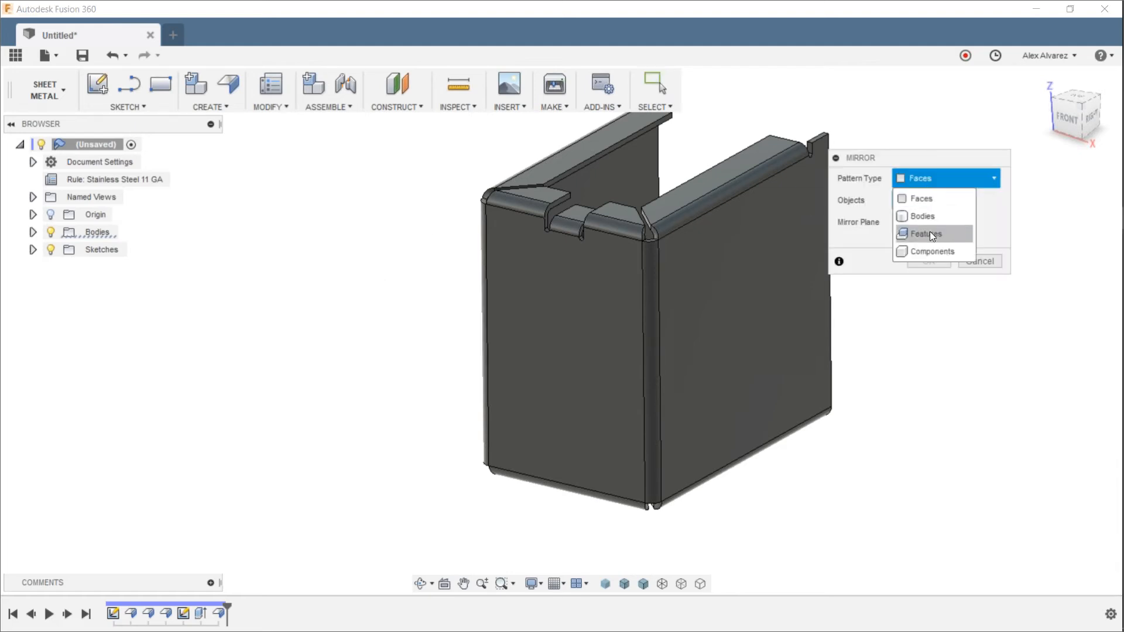
{"action": "left_click", "coordinate": [928, 236]}
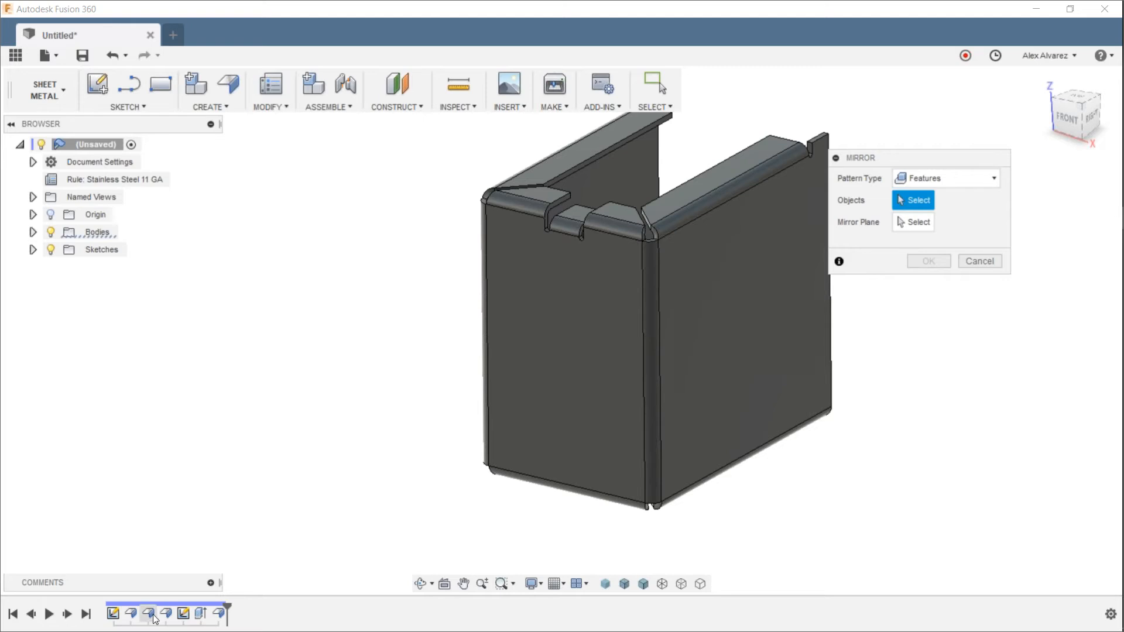
{"action": "left_click", "coordinate": [223, 622]}
{"action": "left_click", "coordinate": [201, 614], "text": "shift"}
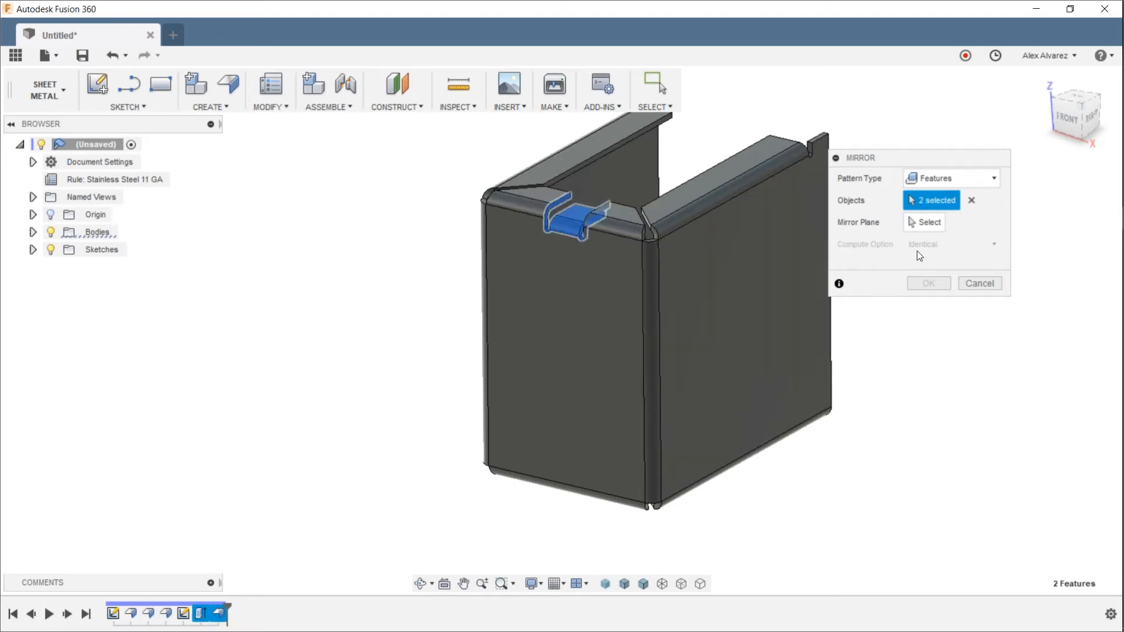
{"action": "left_click", "coordinate": [929, 222]}
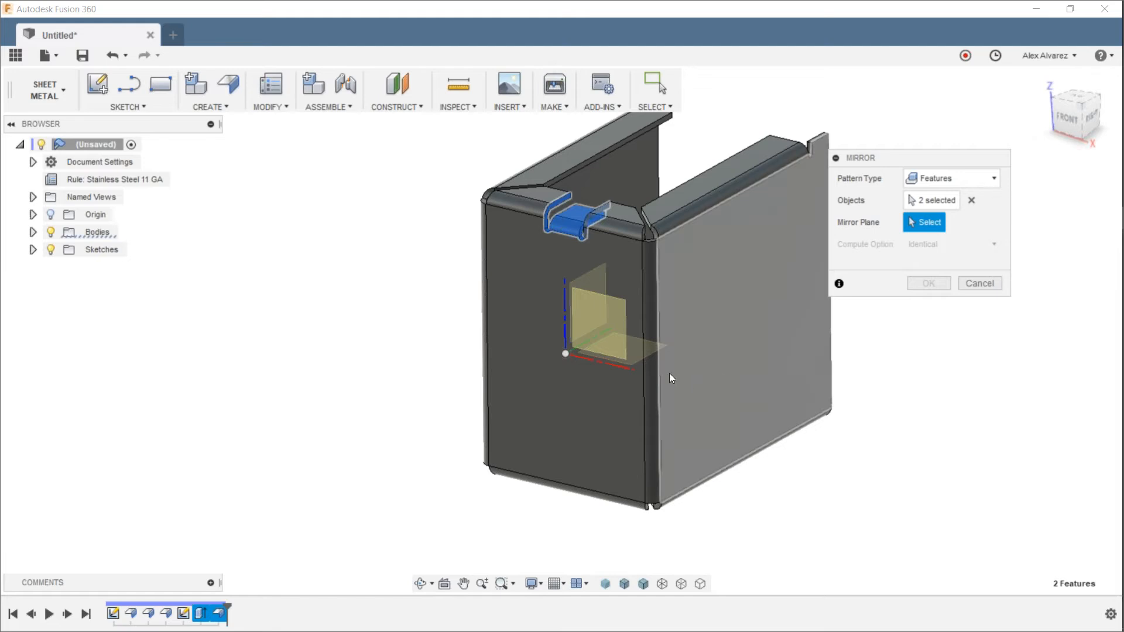
{"action": "middle_click_drag", "start_coordinate": [735, 360], "coordinate": [714, 384], "text": "shift"}
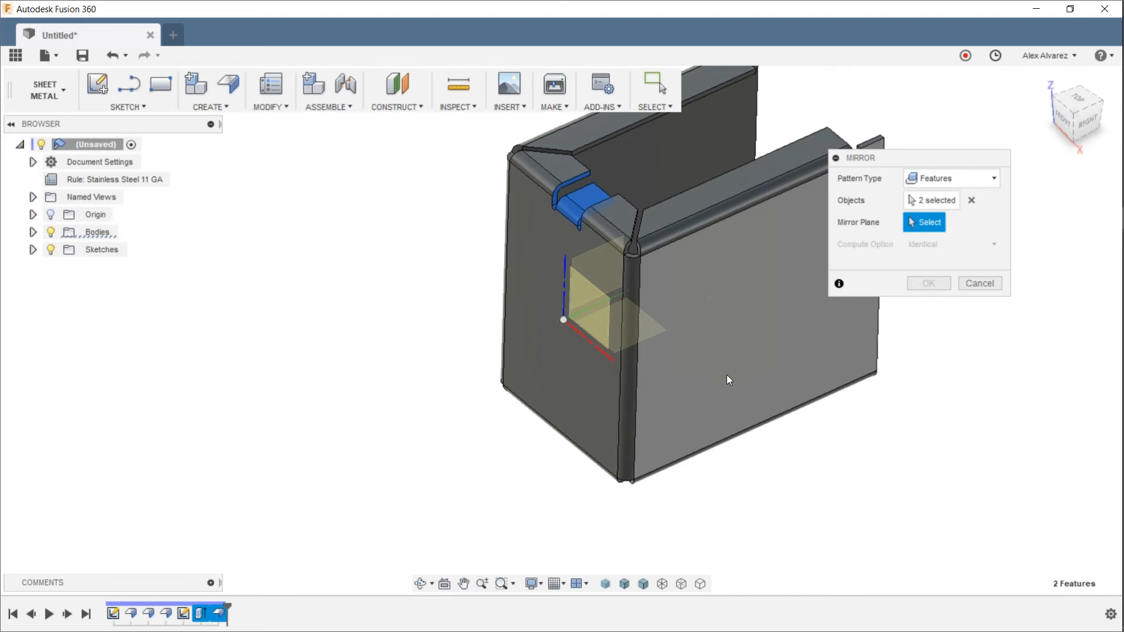
{"action": "middle_click_drag", "start_coordinate": [726, 375], "coordinate": [740, 309], "text": "shift"}
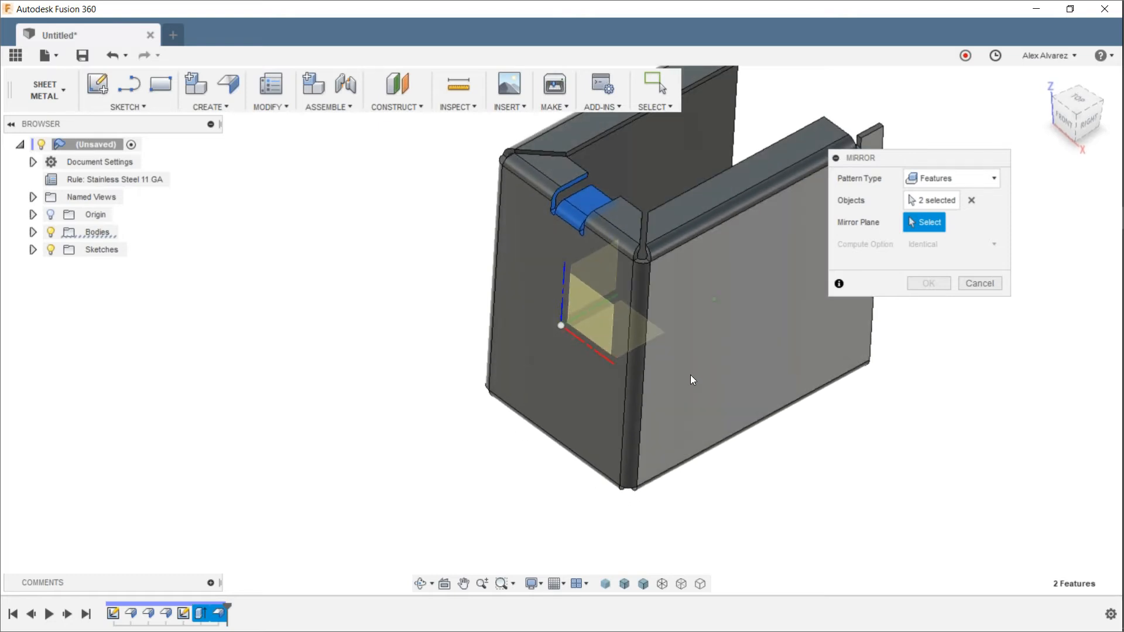
{"action": "middle_click_drag", "start_coordinate": [690, 377], "coordinate": [655, 312], "text": "shift"}
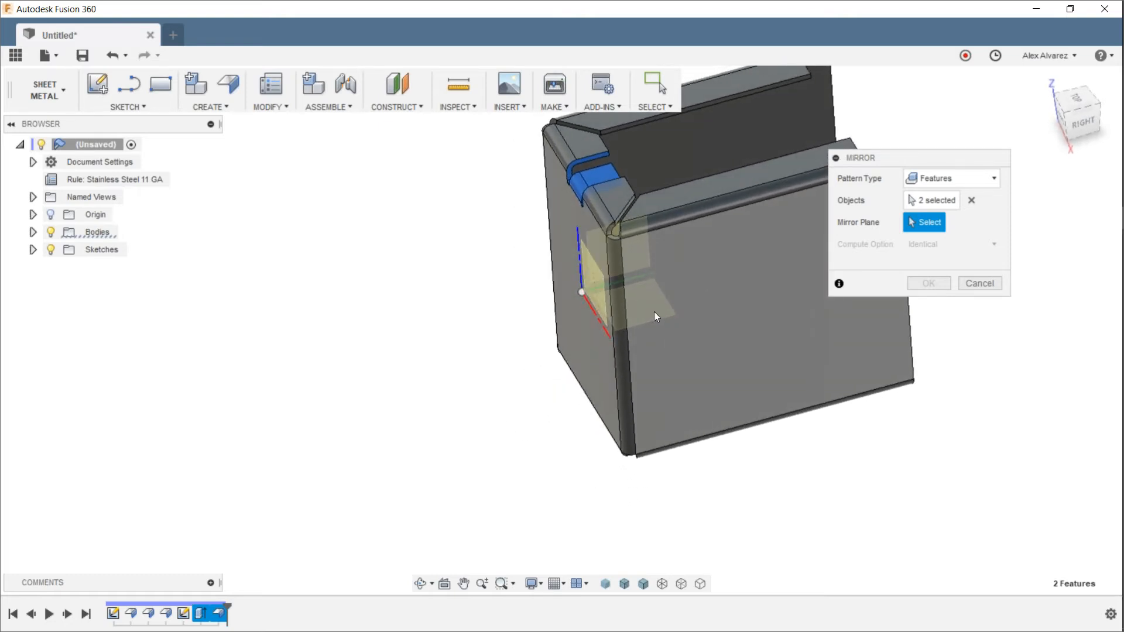
{"action": "left_click", "coordinate": [655, 311]}
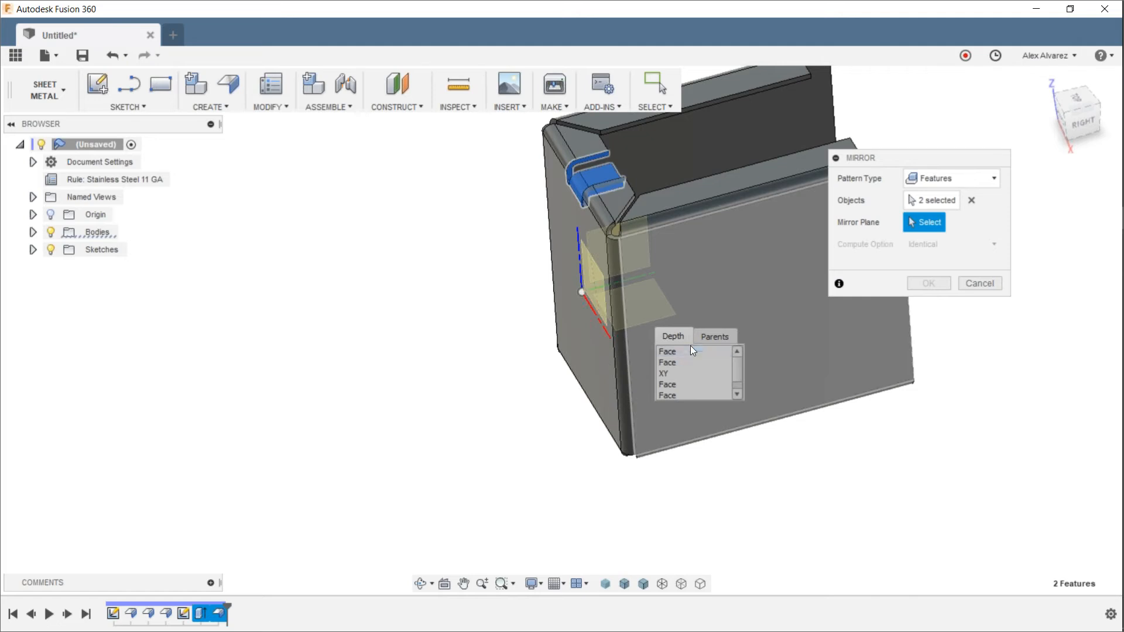
{"action": "left_click", "coordinate": [672, 373]}
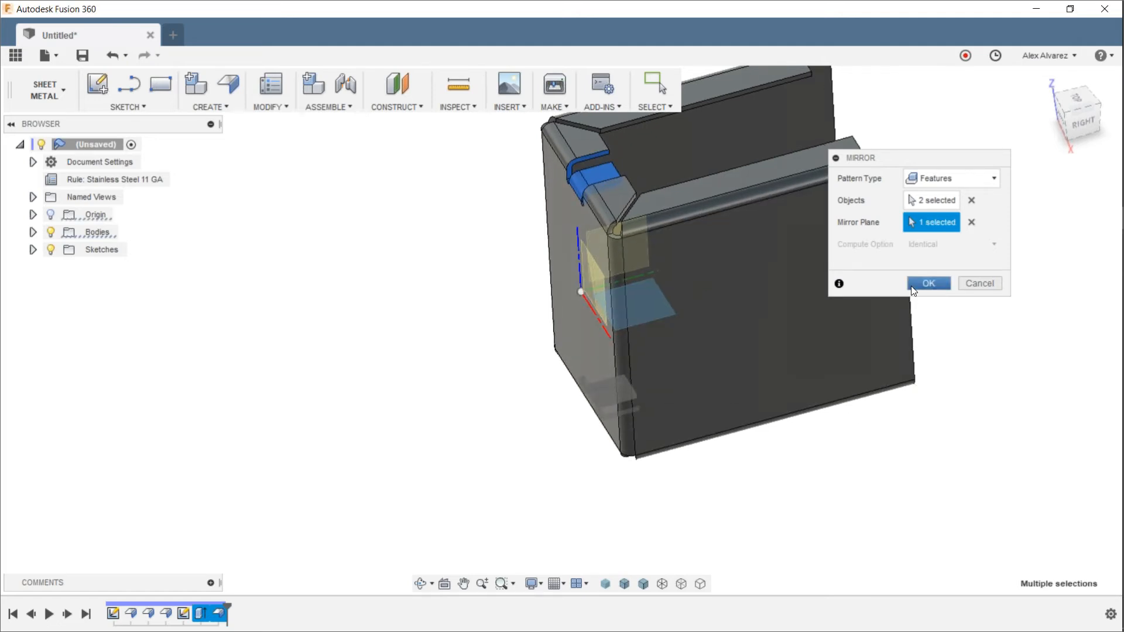
{"action": "left_click", "coordinate": [929, 284]}
Step: Sketch a six-sided inscribed polygon about 0.31 in across its corners on the outer front wall face, near its upper right corner
{"action": "middle_click_drag", "start_coordinate": [902, 452], "coordinate": [828, 416], "text": "shift"}
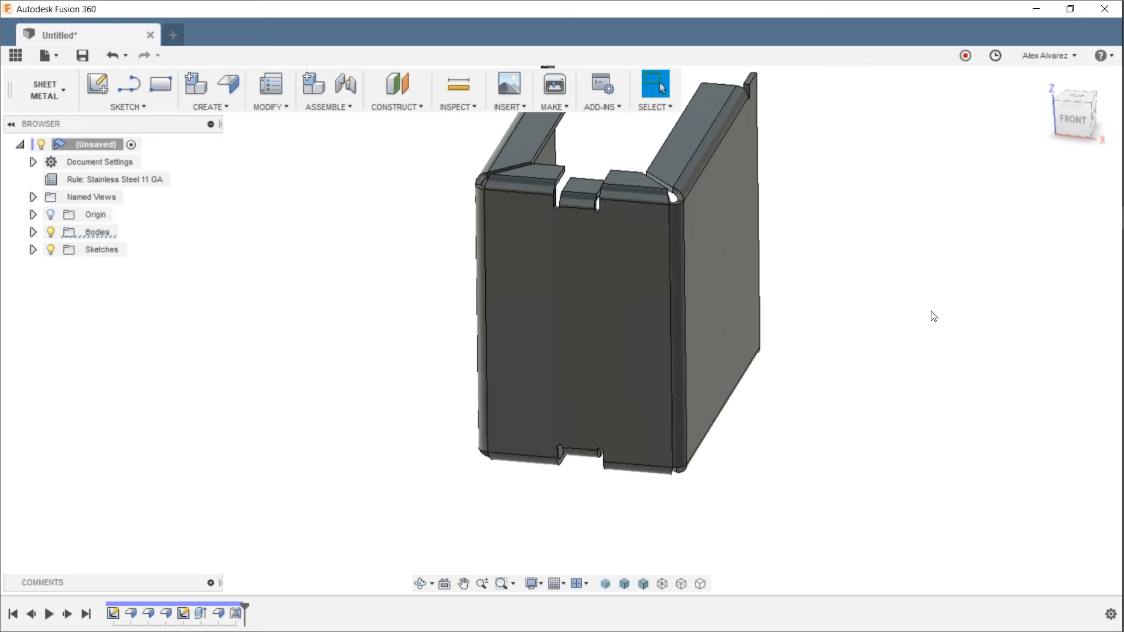
{"action": "left_click", "coordinate": [622, 290]}
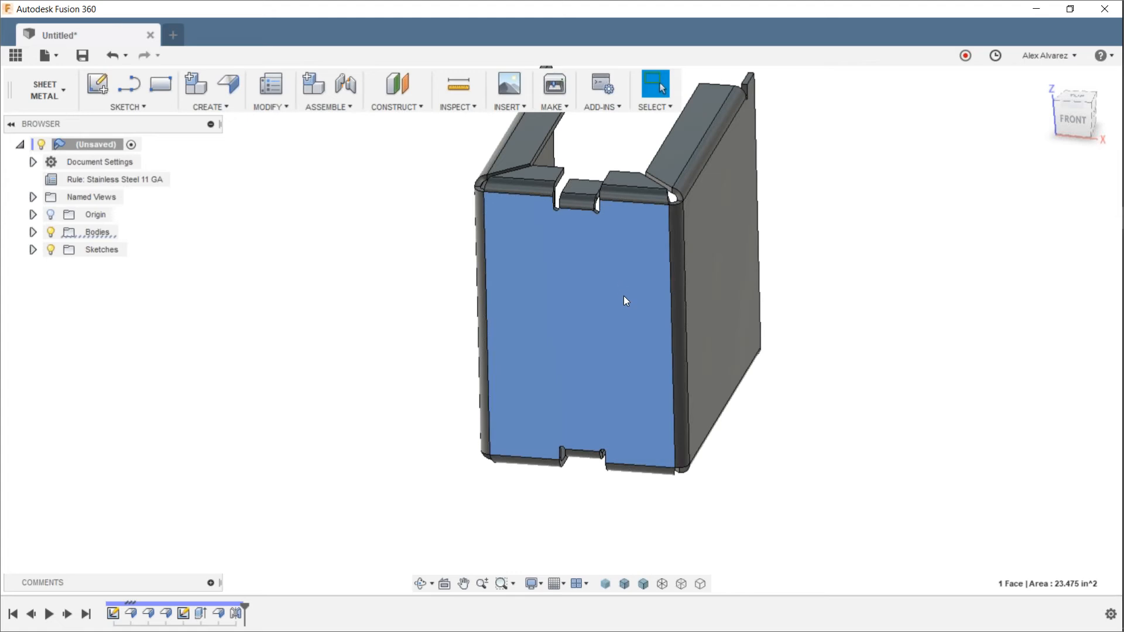
{"action": "left_click", "coordinate": [127, 106]}
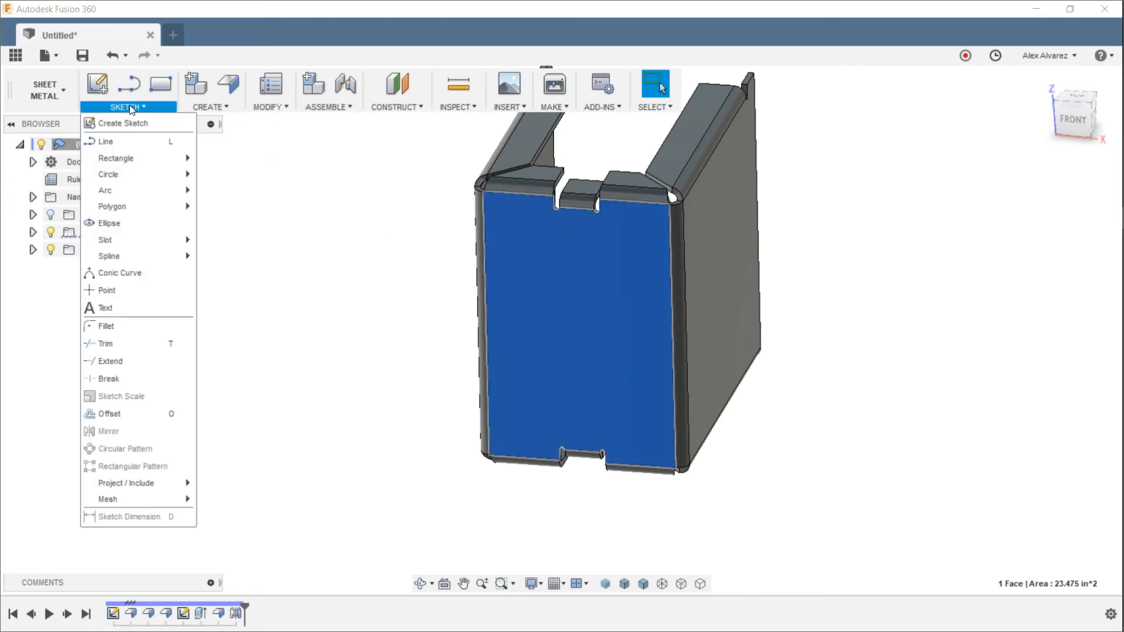
{"action": "mouse_move", "coordinate": [141, 207]}
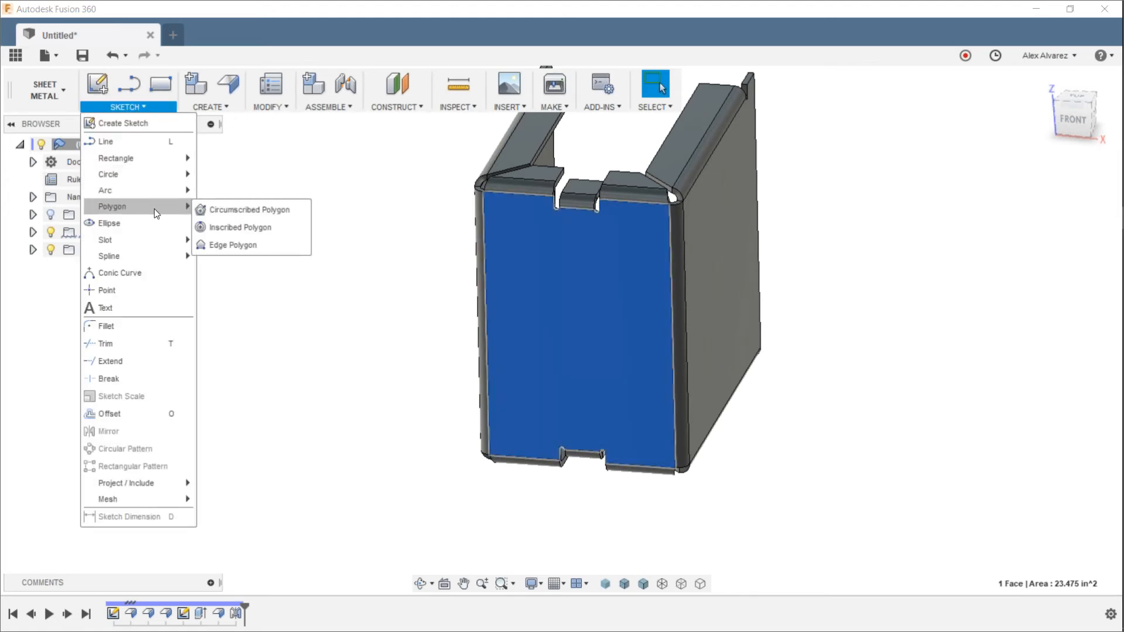
{"action": "left_click", "coordinate": [234, 226]}
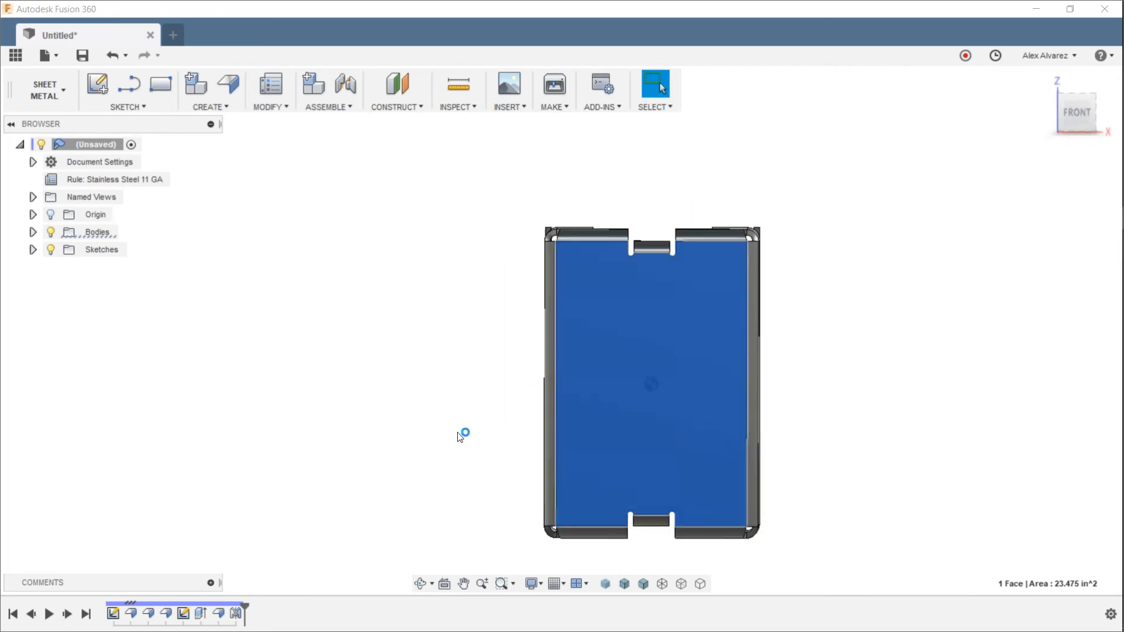
{"action": "scroll", "coordinate": [724, 301], "scroll_direction": "up", "scroll_amount": 3}
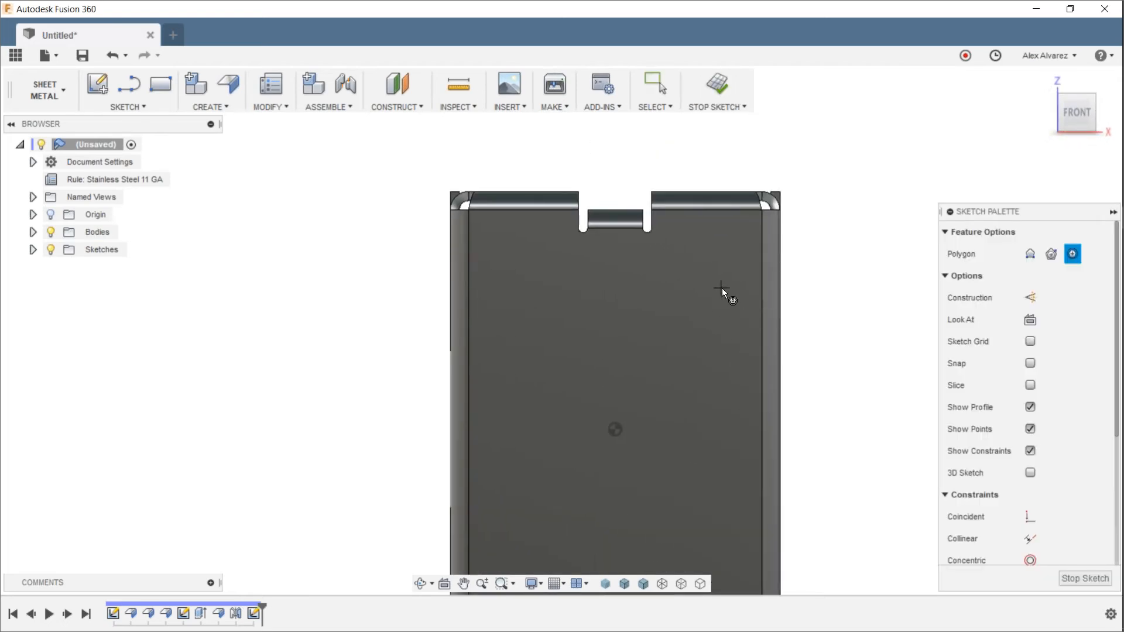
{"action": "left_click", "coordinate": [723, 287]}
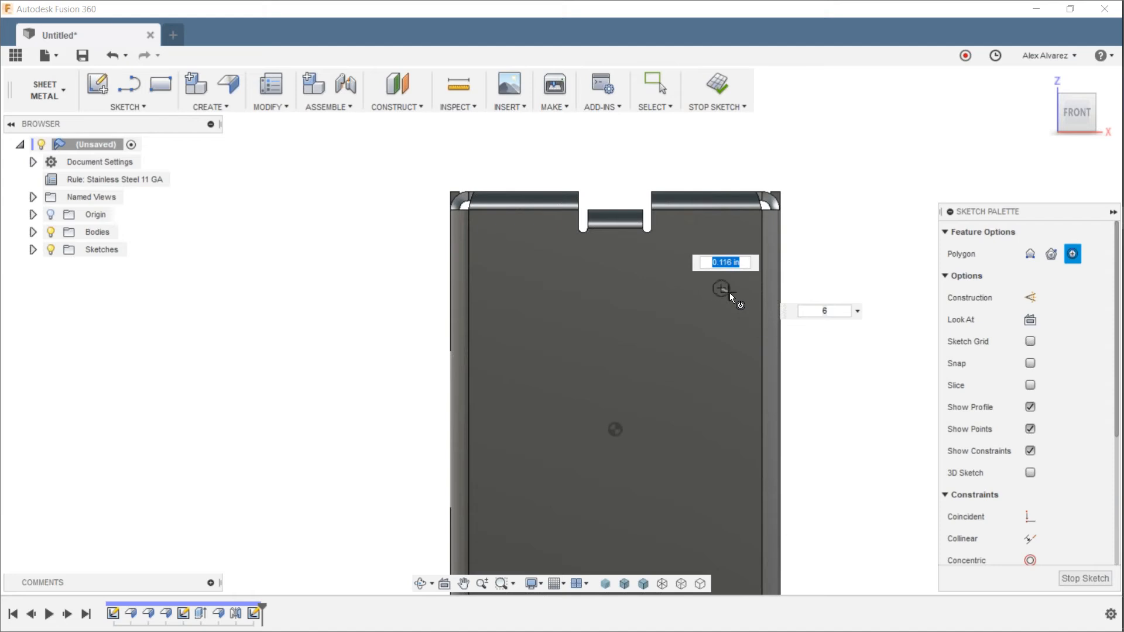
{"action": "left_click", "coordinate": [730, 297]}
{"action": "key", "text": "Escape"}
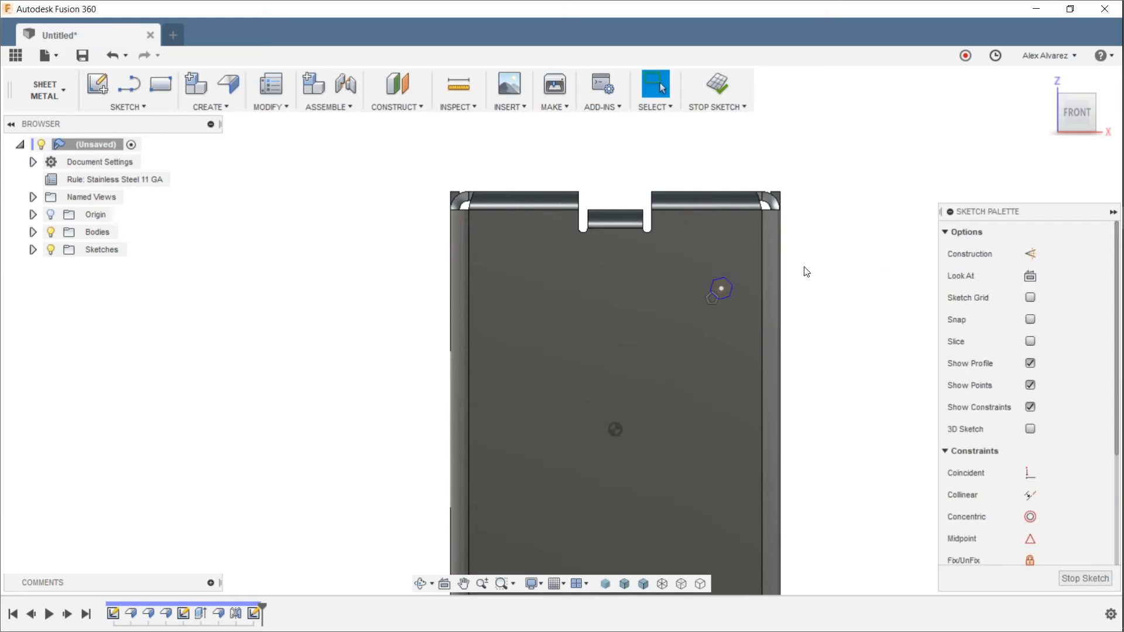
Step: Constrain the hexagon's right side parallel to the right edge of the front wall face
{"action": "scroll", "coordinate": [711, 308], "scroll_direction": "up", "scroll_amount": 2}
{"action": "scroll", "coordinate": [1003, 536], "scroll_direction": "down", "scroll_amount": 3}
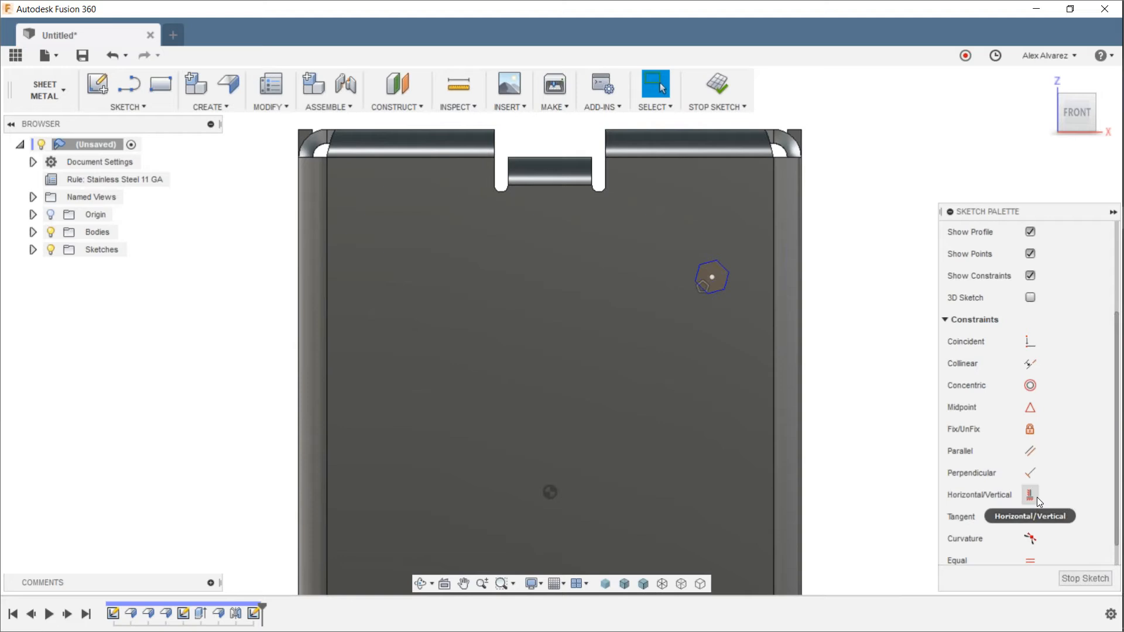
{"action": "left_click", "coordinate": [1031, 450]}
{"action": "left_click", "coordinate": [729, 293]}
{"action": "left_click", "coordinate": [775, 315]}
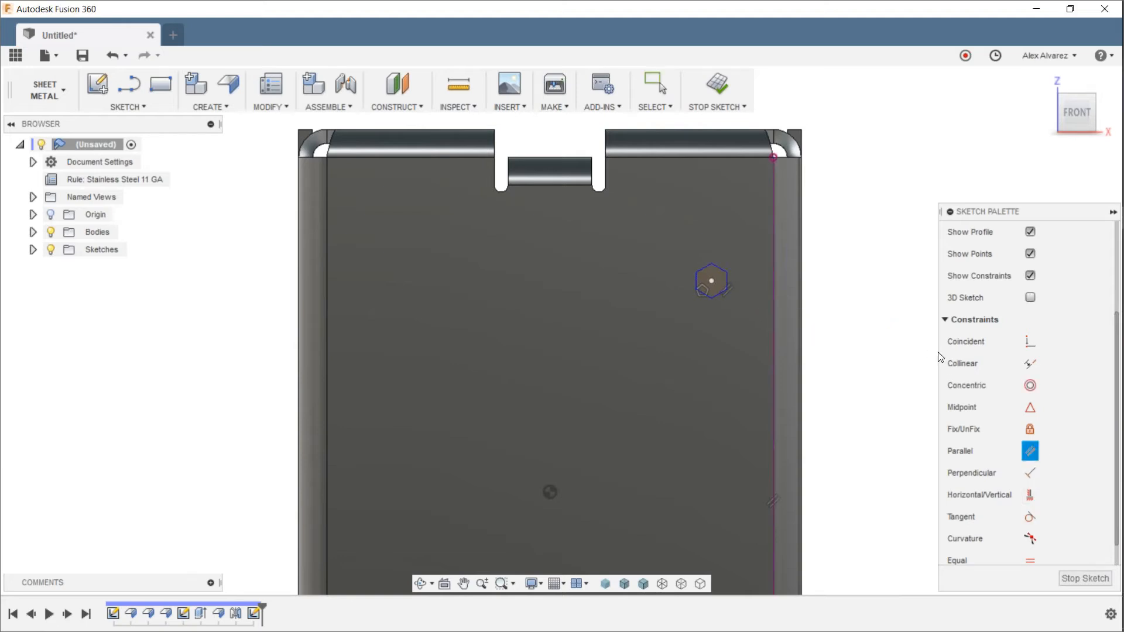
{"action": "key", "text": "Escape"}
Step: Try to align the hexagon's upper and lower vertices with a Horizontal/Vertical constraint
{"action": "left_click", "coordinate": [1031, 495]}
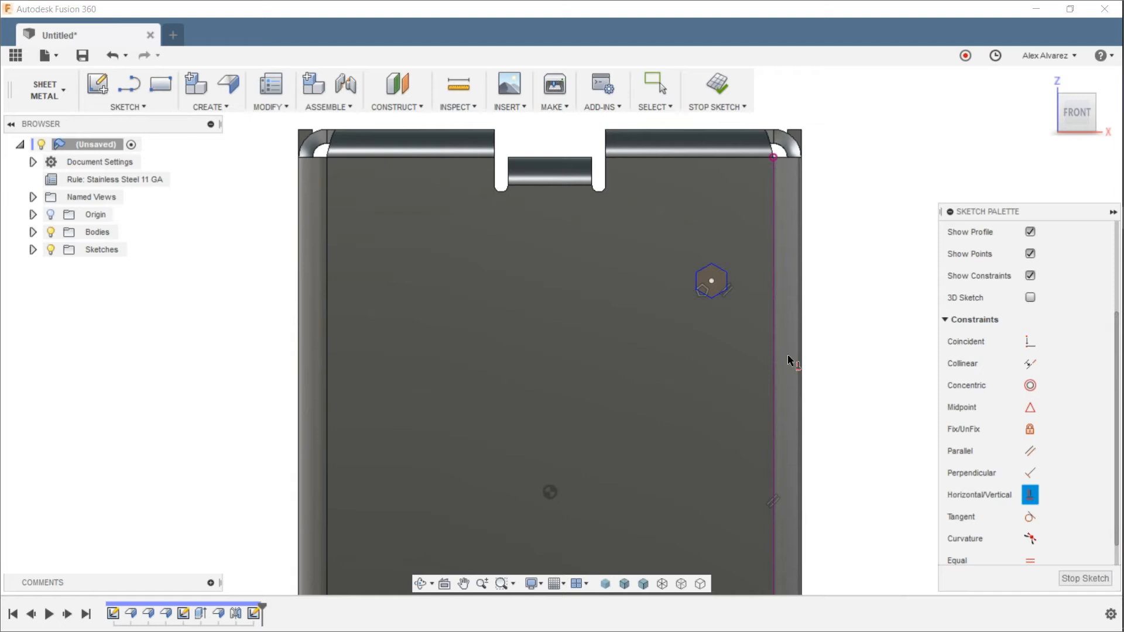
{"action": "left_click", "coordinate": [712, 281]}
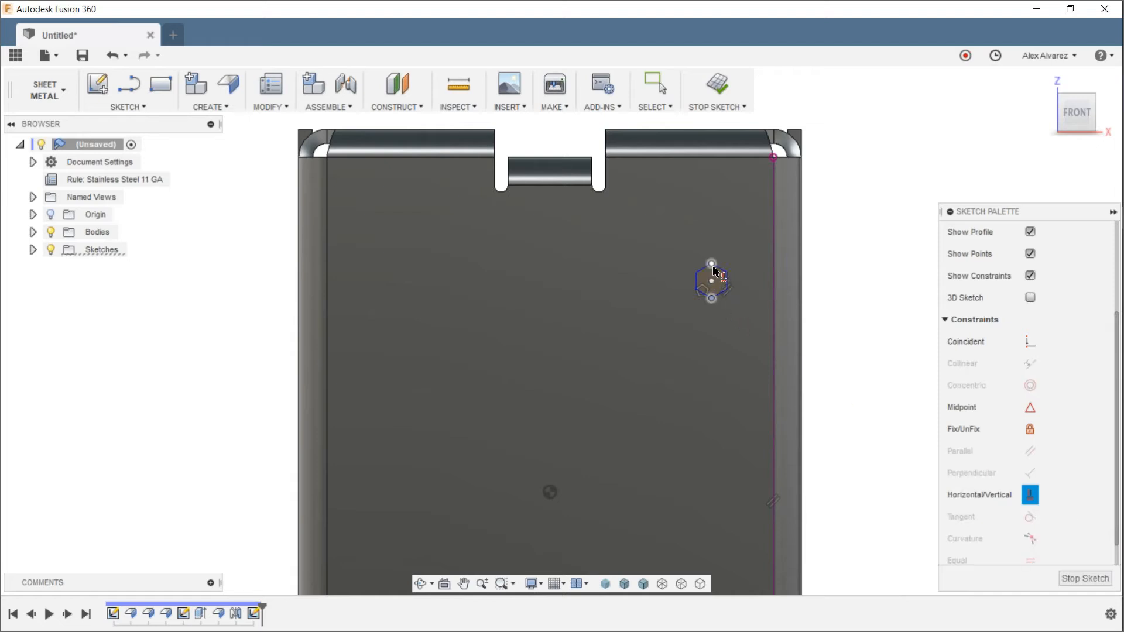
{"action": "left_click", "coordinate": [714, 266]}
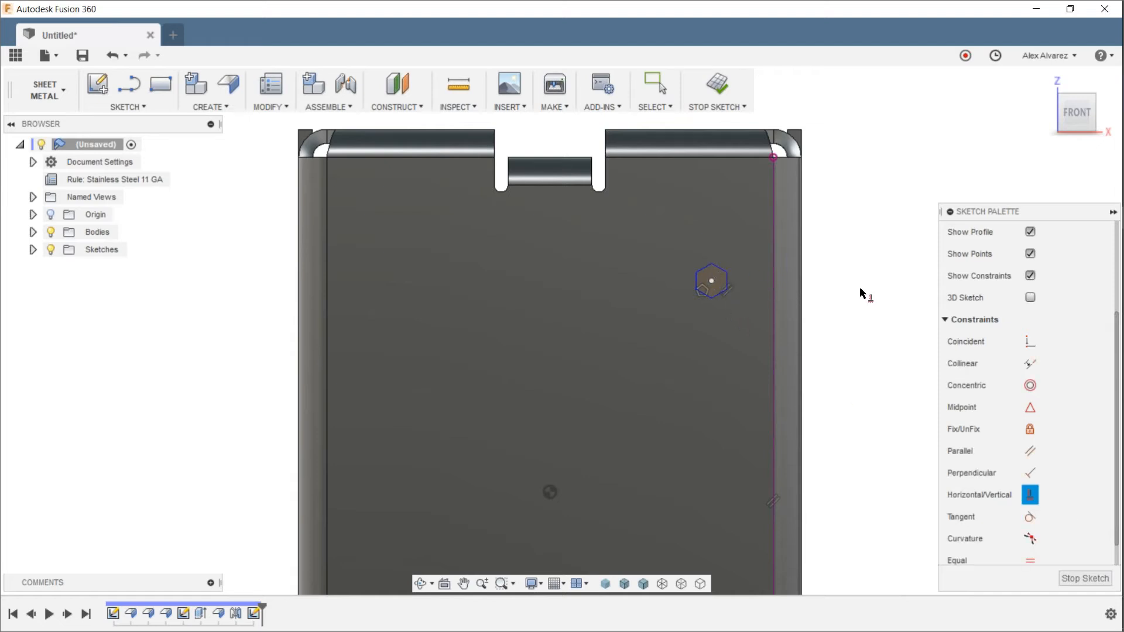
{"action": "key", "text": "Escape"}
Step: Dimension the hexagon to 0.25 in between its upper and lower vertices
{"action": "scroll", "coordinate": [695, 269], "scroll_direction": "up", "scroll_amount": 3}
{"action": "left_click", "coordinate": [720, 261]}
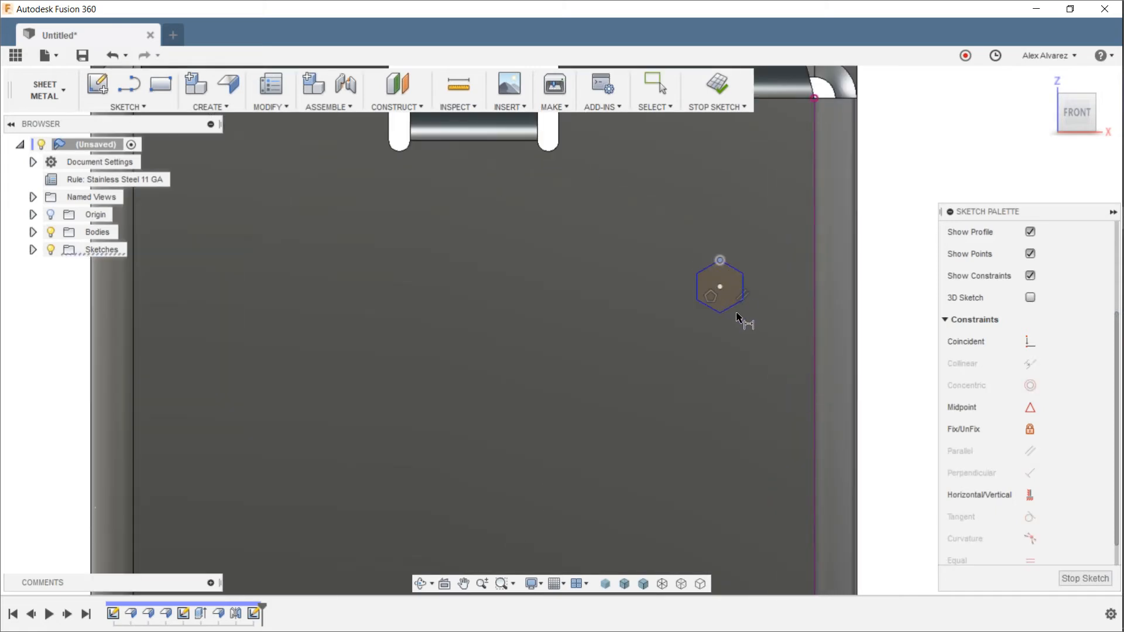
{"action": "left_click", "coordinate": [720, 313]}
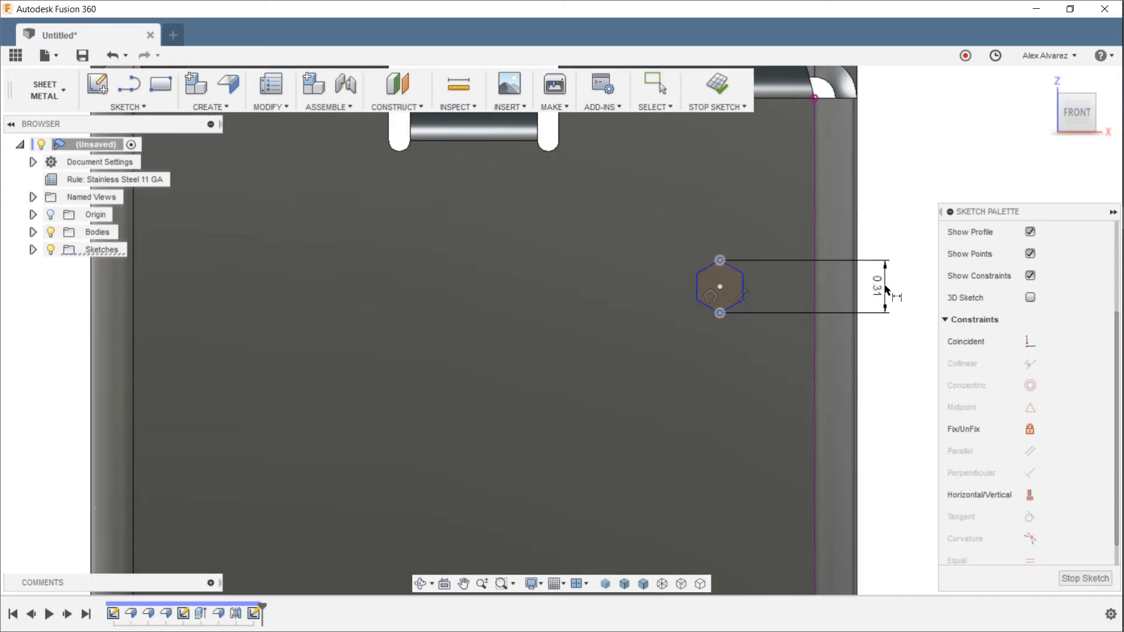
{"action": "left_click", "coordinate": [896, 299]}
{"action": "type", "text": ".25"}
{"action": "key", "text": "Return"}
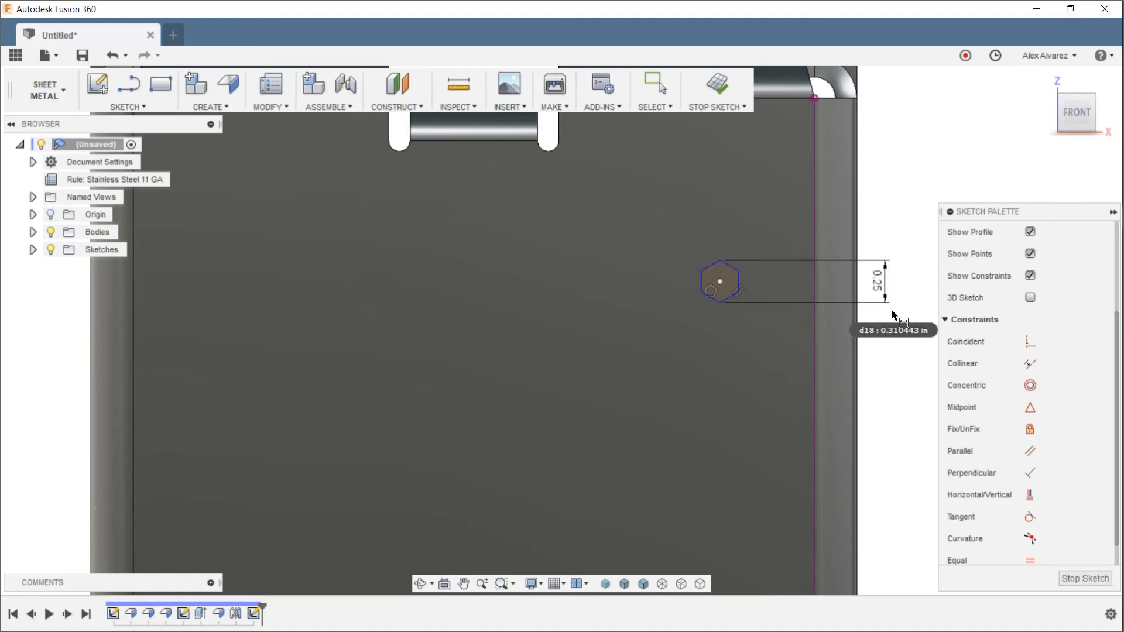
Step: Dimension the horizontal distance from the sketch origin to the hexagon's center as 1.7 in
{"action": "scroll", "coordinate": [706, 346], "scroll_direction": "down", "scroll_amount": 2}
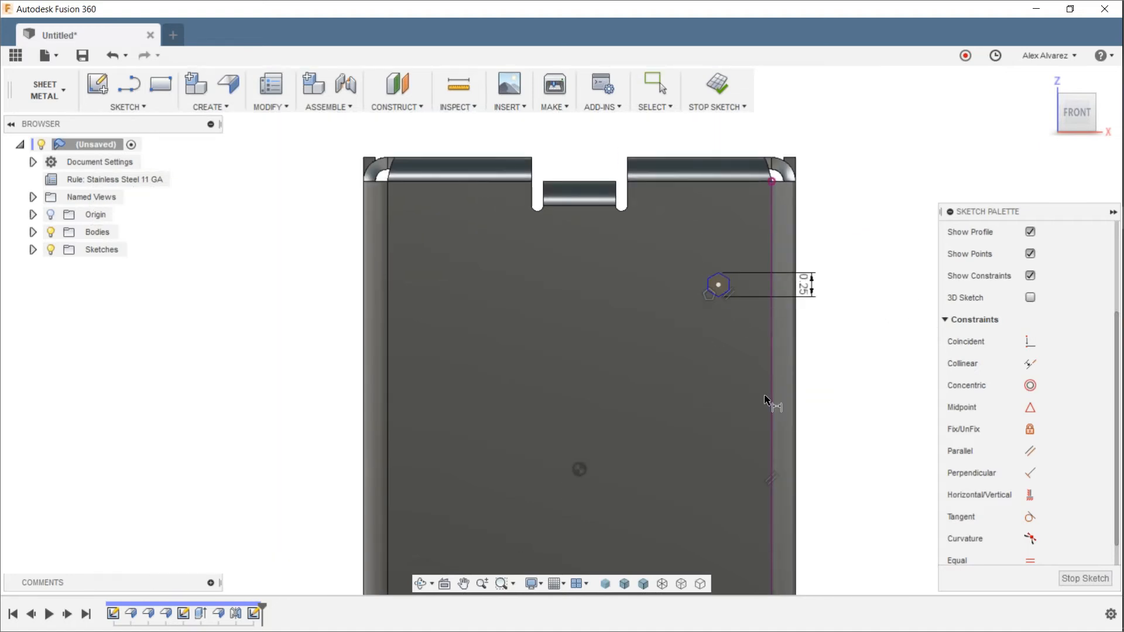
{"action": "left_click", "coordinate": [719, 286]}
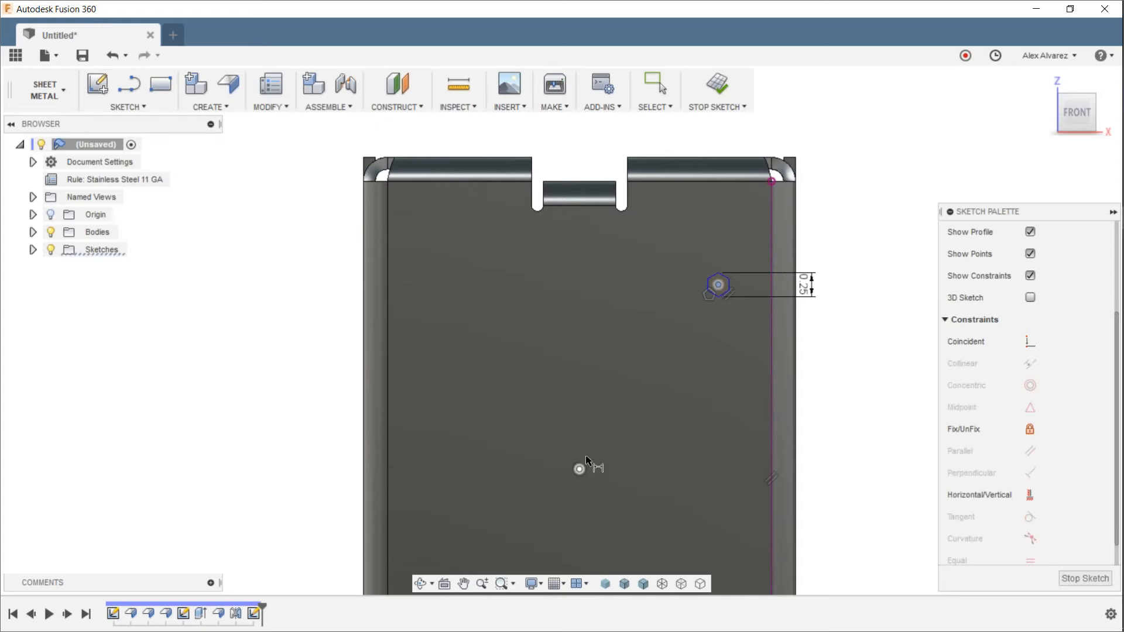
{"action": "left_click", "coordinate": [579, 469]}
{"action": "left_click", "coordinate": [656, 133]}
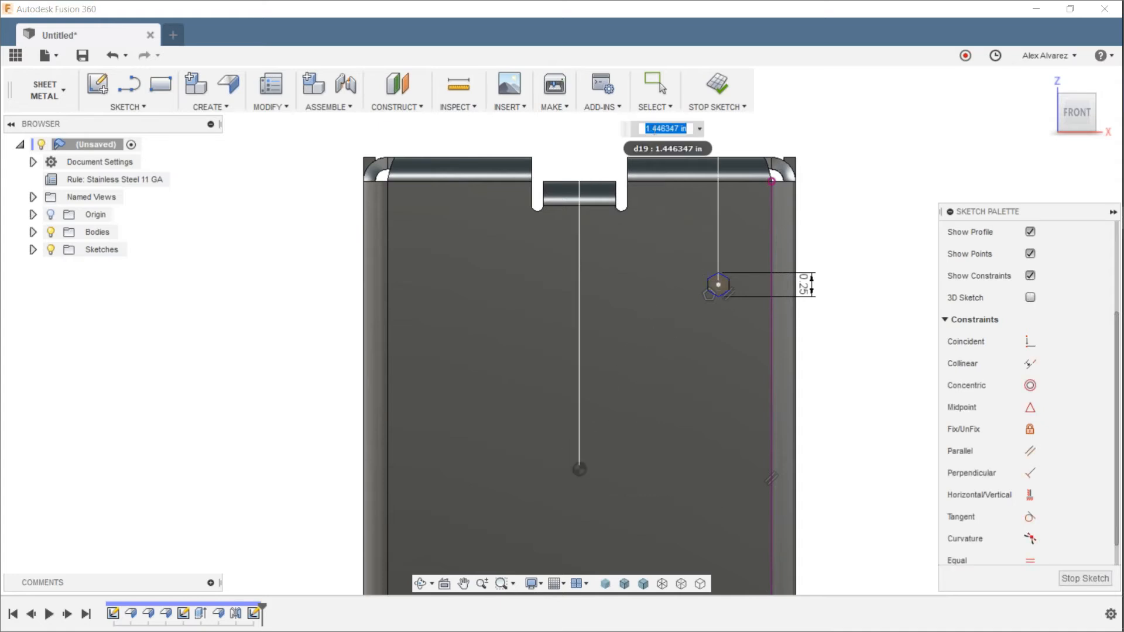
{"action": "type", "text": "1.7"}
{"action": "key", "text": "Return"}
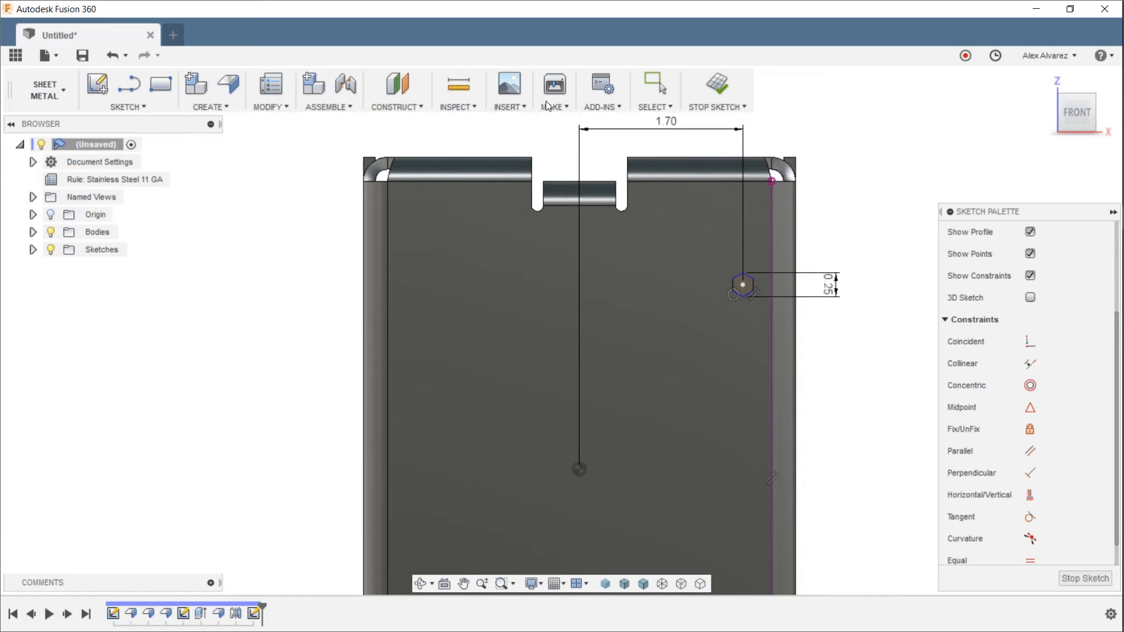
Step: Dimension the vertical distance from the sketch origin to the hexagon's center as 2.375 in
{"action": "left_click", "coordinate": [580, 470]}
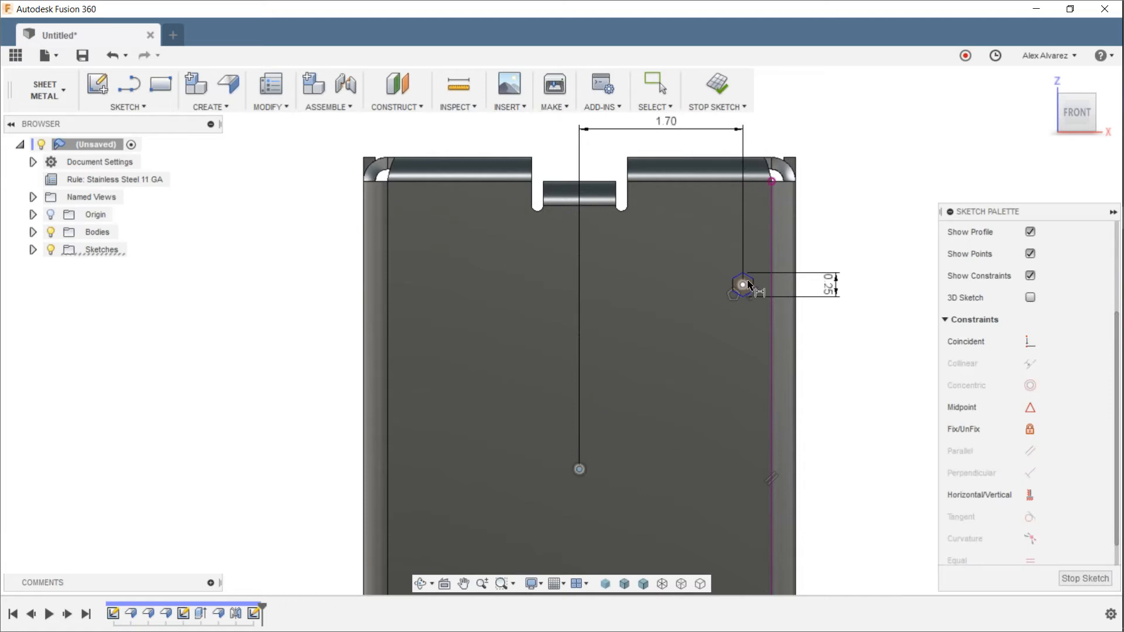
{"action": "left_click", "coordinate": [748, 291]}
{"action": "left_click", "coordinate": [858, 349]}
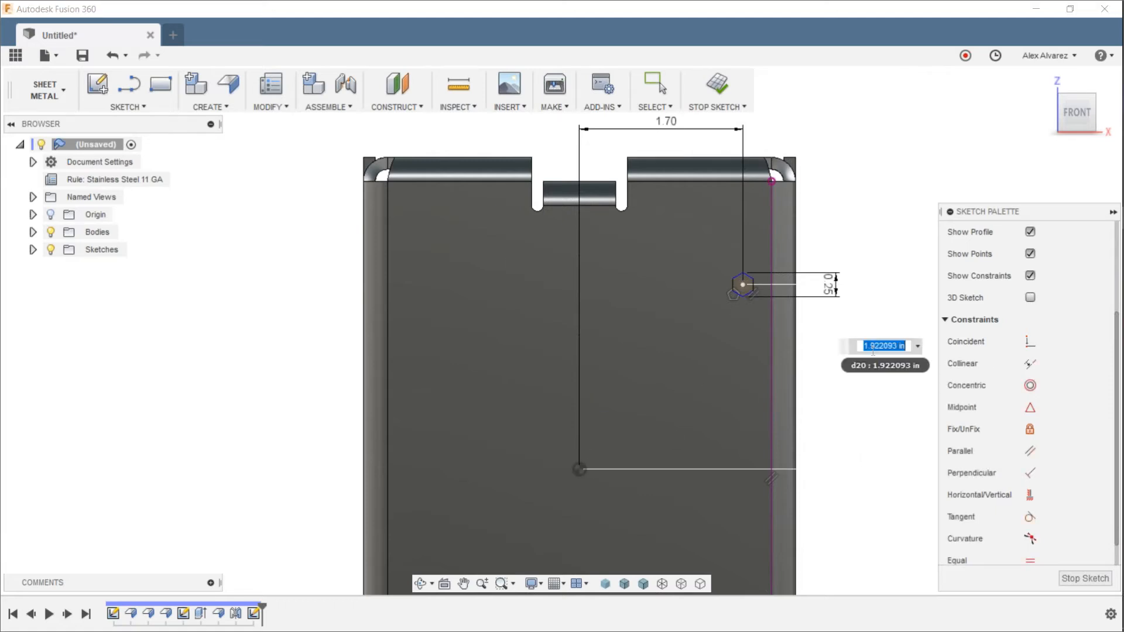
{"action": "type", "text": "2.375"}
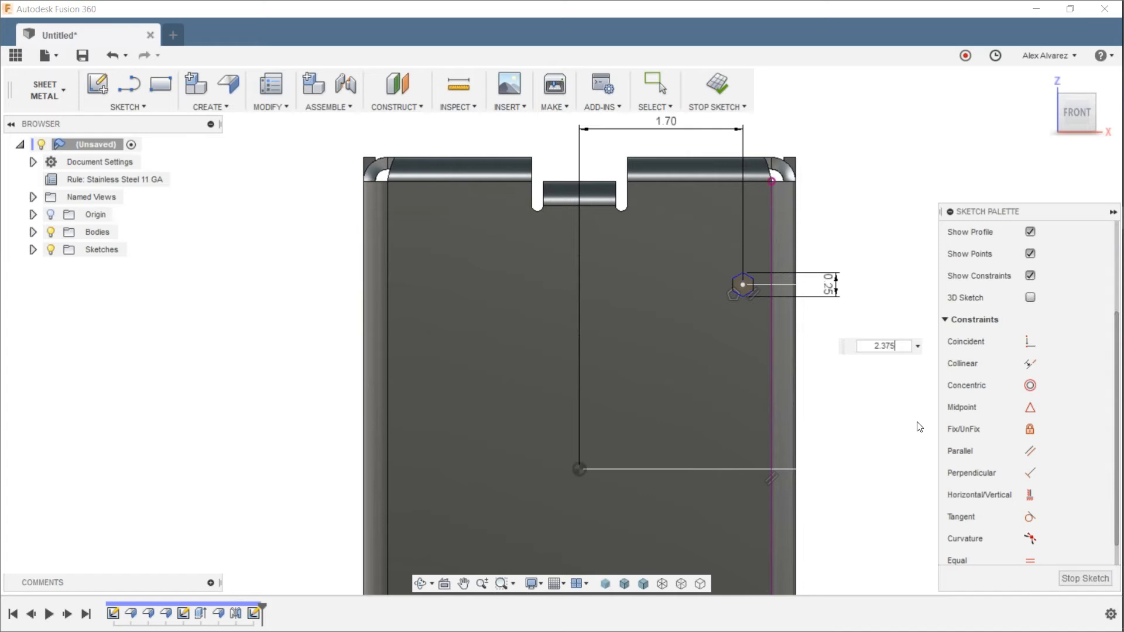
{"action": "key", "text": "Return"}
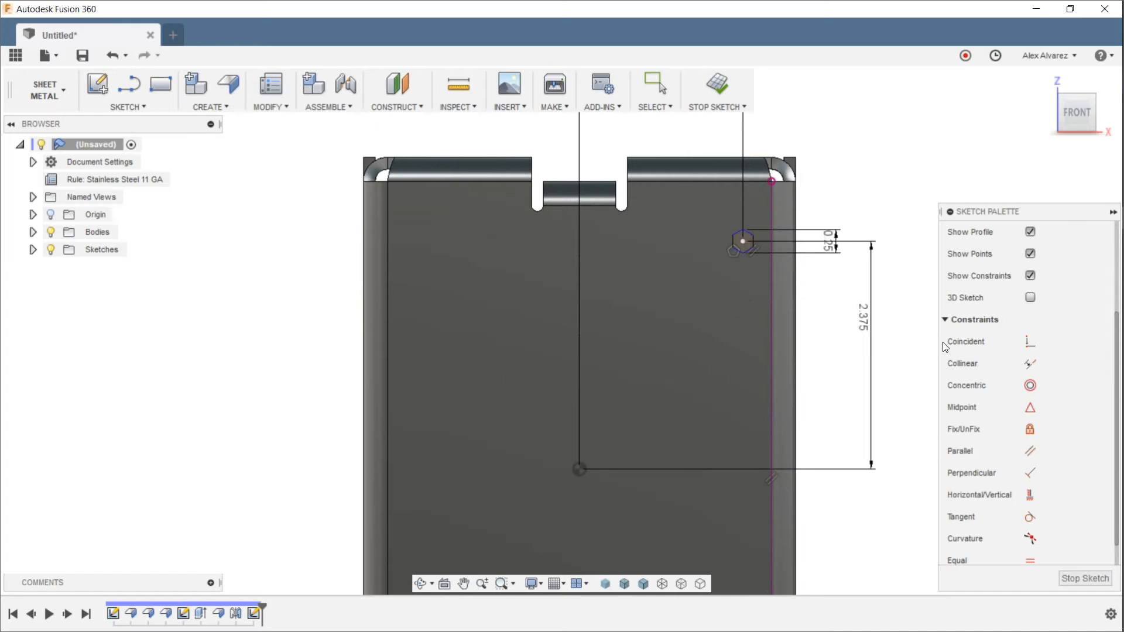
{"action": "key", "text": "Escape"}
Step: Cut the hexagon profile through the front wall with an Extrude distance of -d3
{"action": "key", "text": "e"}
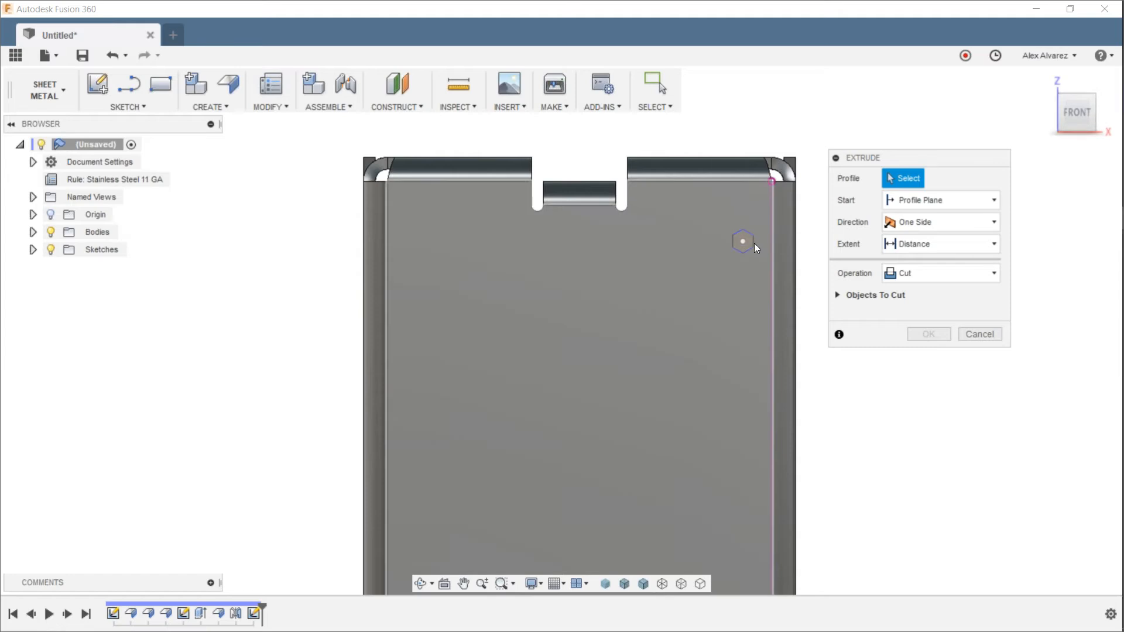
{"action": "left_click", "coordinate": [745, 247]}
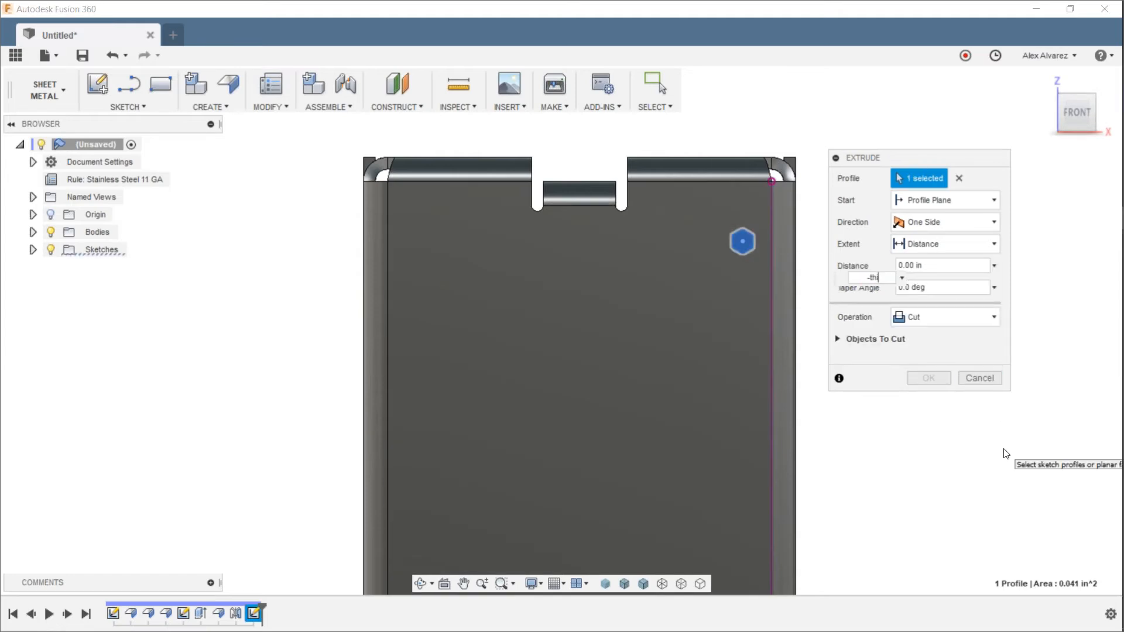
{"action": "key", "text": "BackSpace"}
{"action": "key", "text": "BackSpace"}
{"action": "key", "text": "BackSpace"}
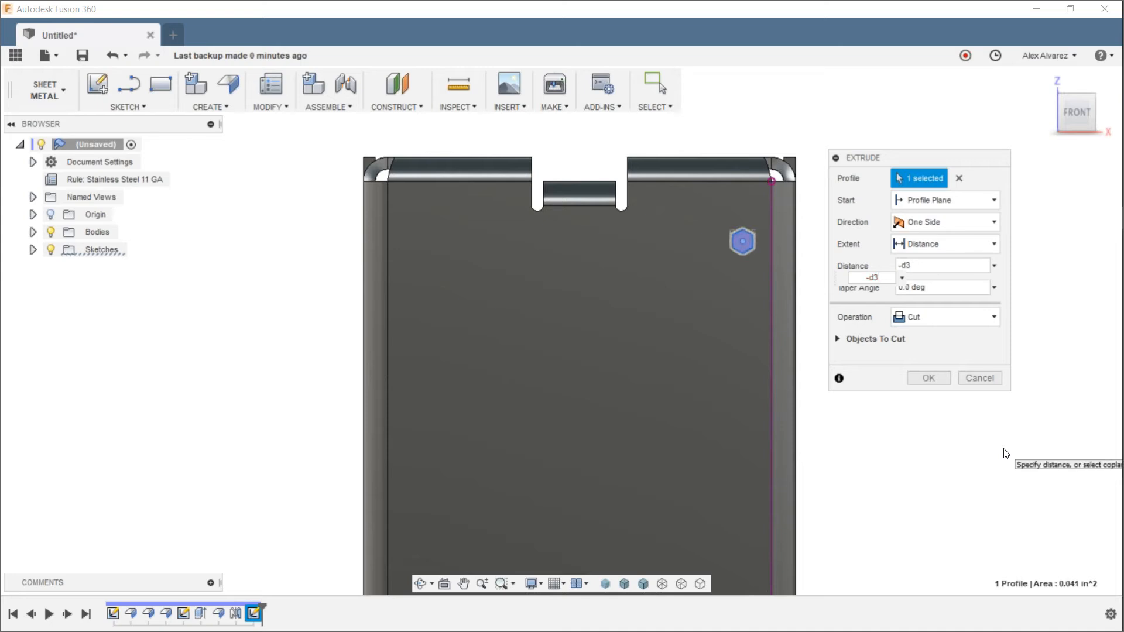
{"action": "key", "text": "Return"}
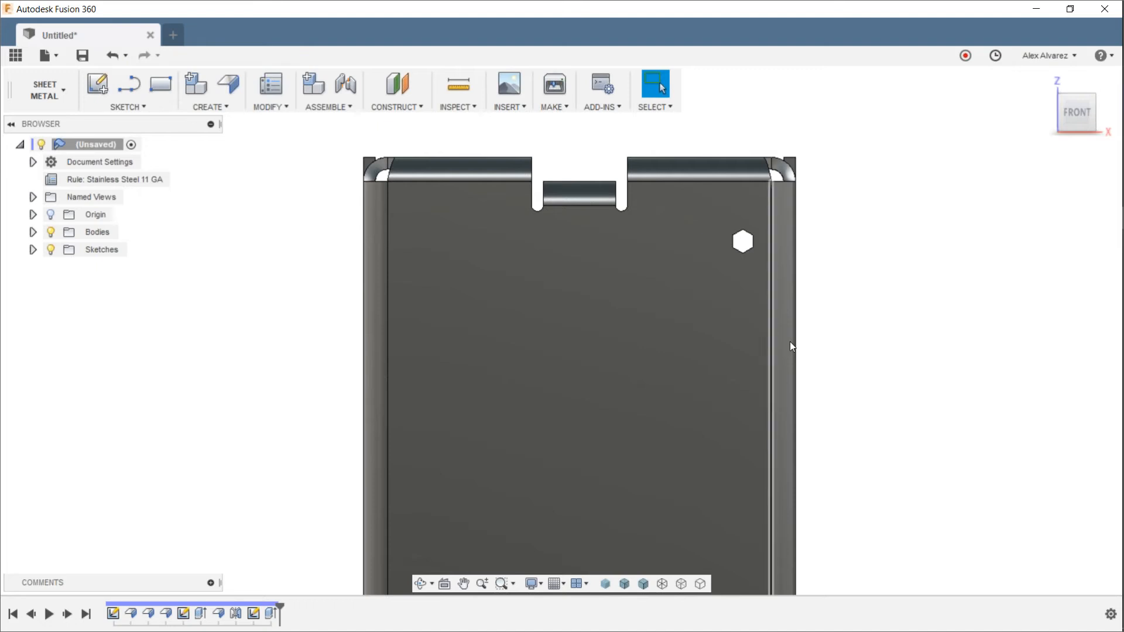
Step: Start a Rectangular Pattern of type Features with the hexagonal cut as the object
{"action": "middle_click_drag", "start_coordinate": [837, 198], "coordinate": [589, 261], "text": "shift"}
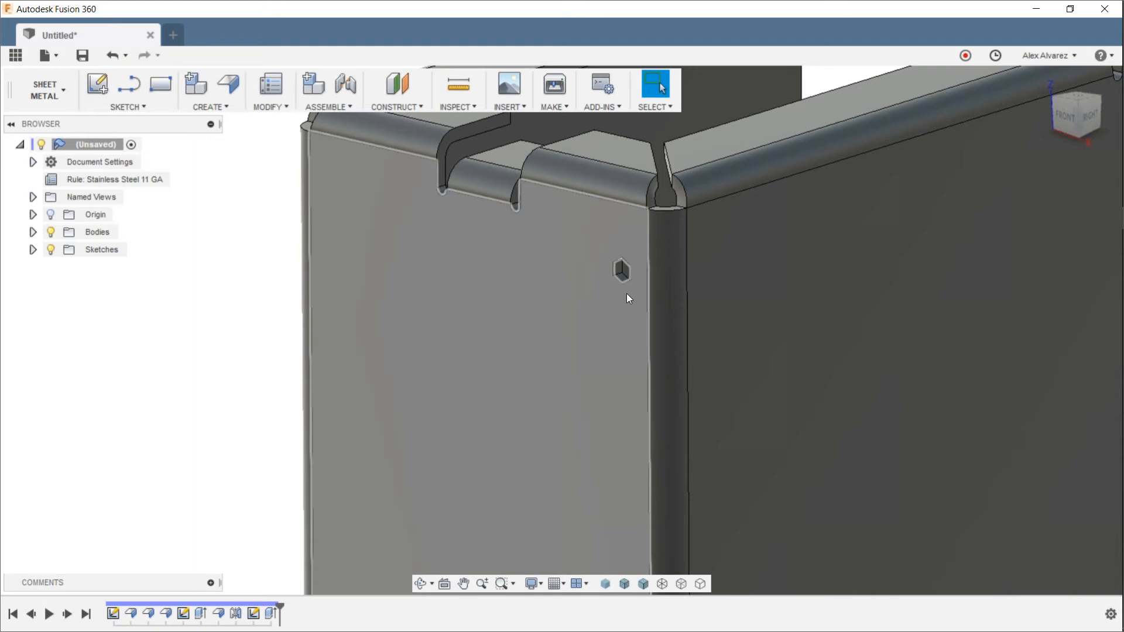
{"action": "middle_click_drag", "start_coordinate": [634, 285], "coordinate": [623, 293], "text": "shift"}
{"action": "key", "text": "F6"}
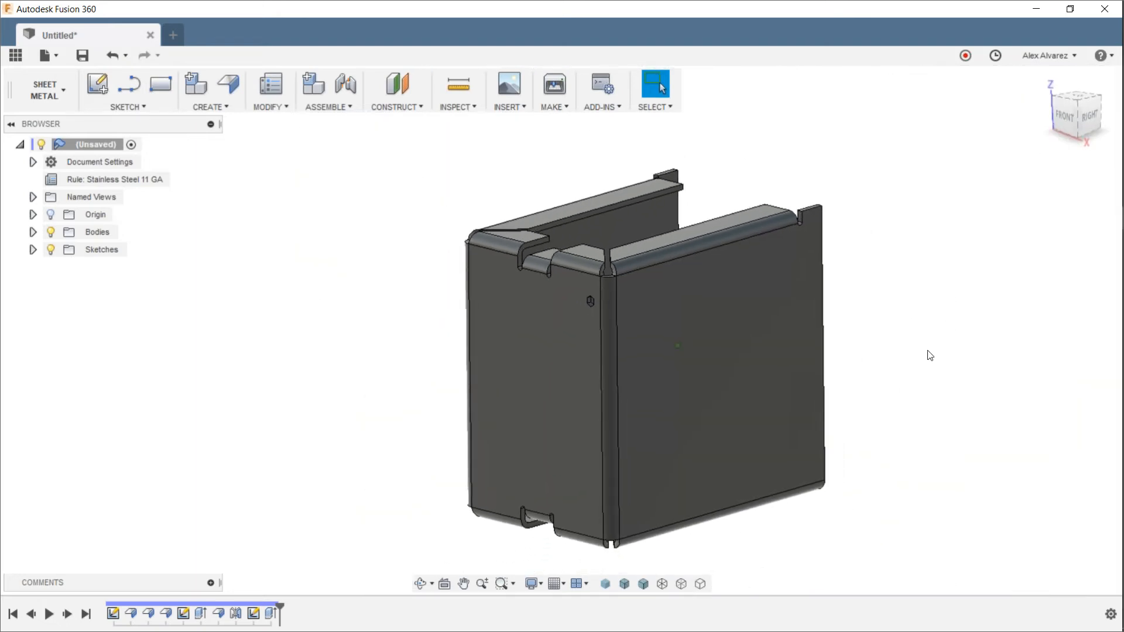
{"action": "type", "text": "s"}
{"action": "type", "text": "patter"}
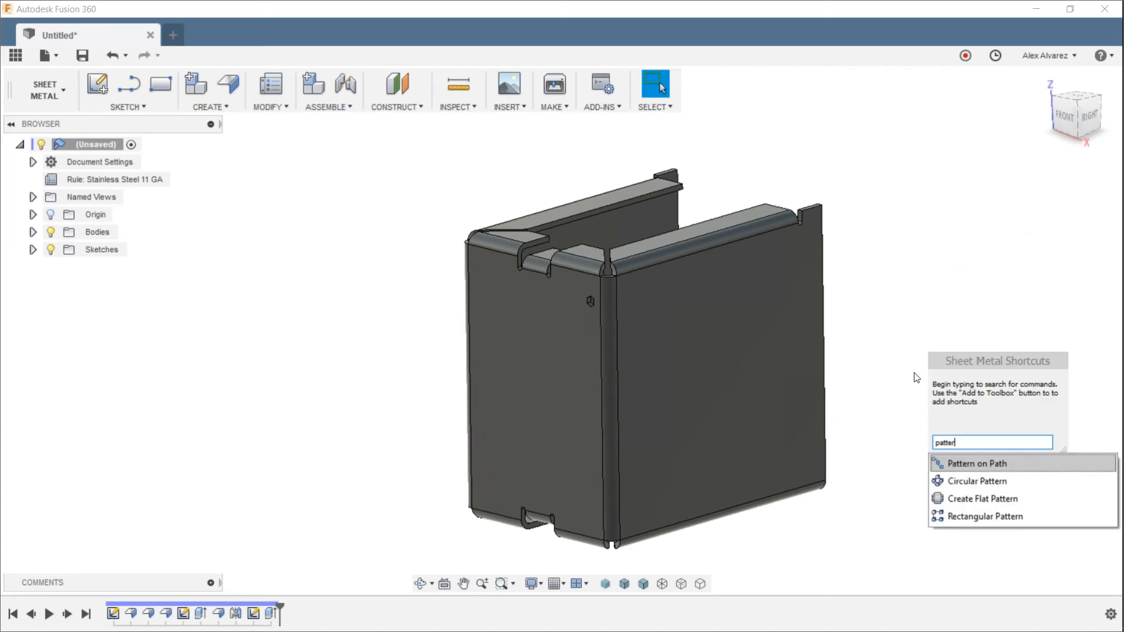
{"action": "left_click", "coordinate": [965, 517]}
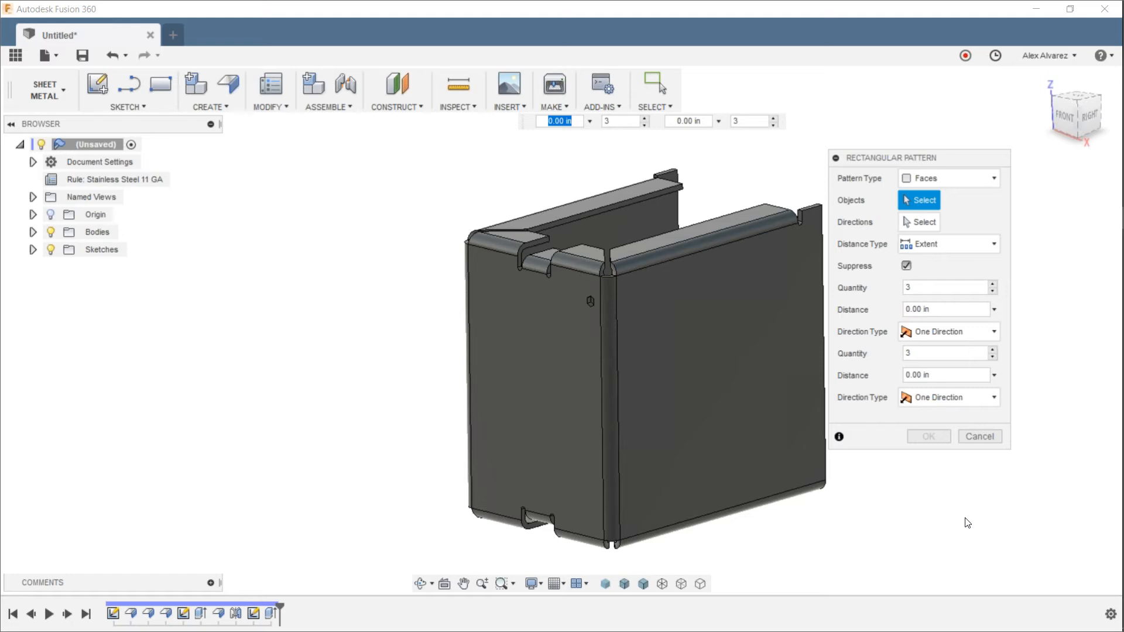
{"action": "left_click", "coordinate": [930, 184]}
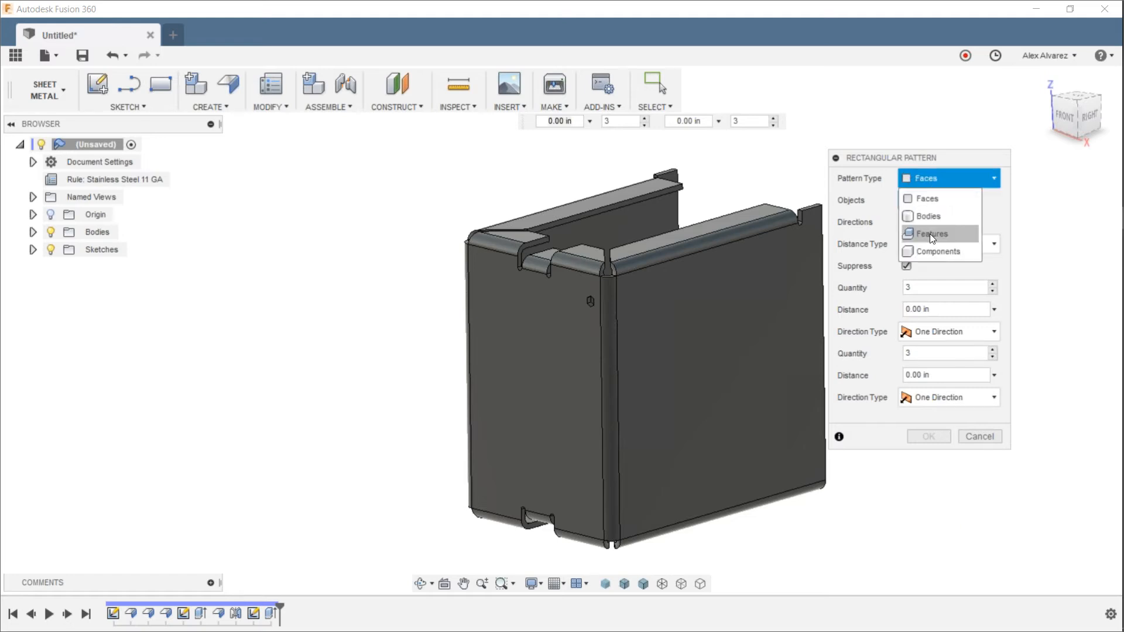
{"action": "left_click", "coordinate": [930, 238]}
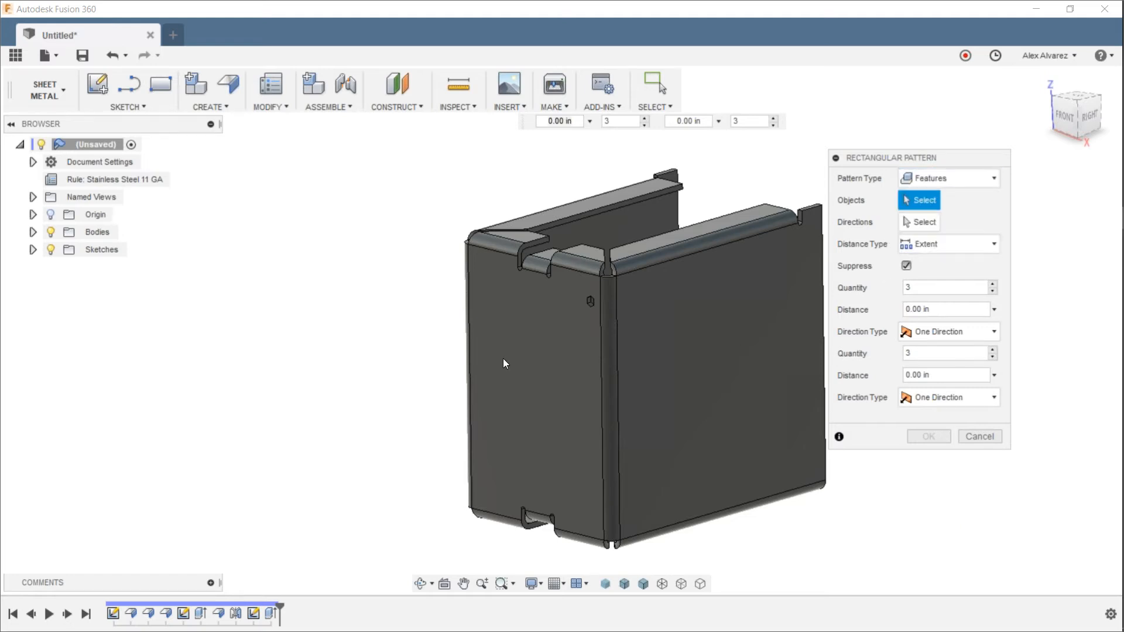
{"action": "scroll", "coordinate": [582, 311], "scroll_direction": "up", "scroll_amount": 8}
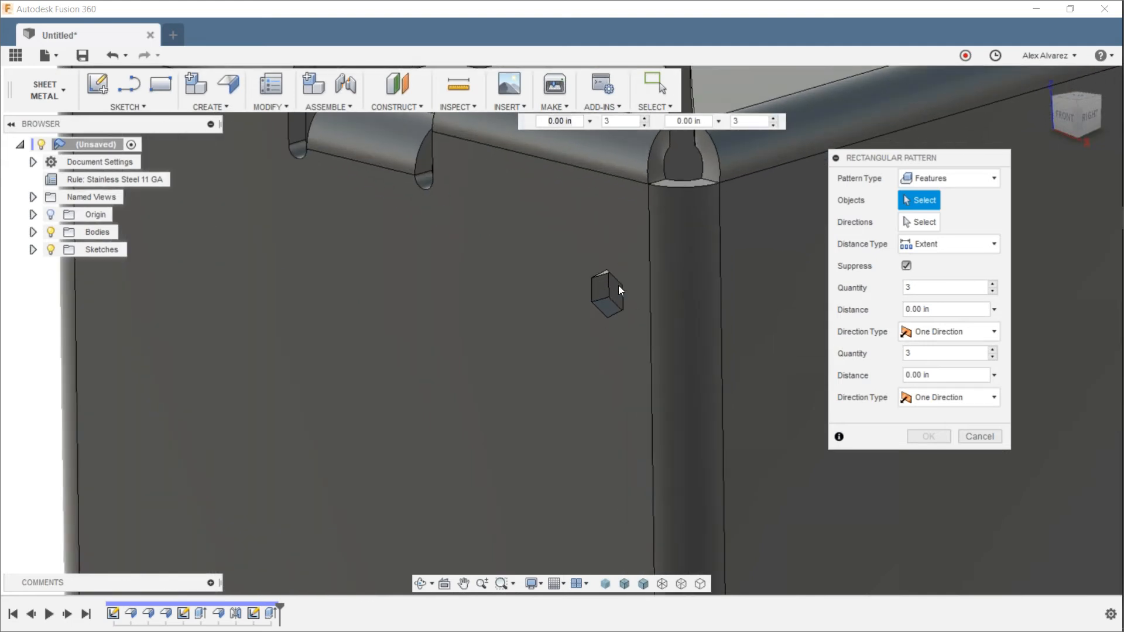
{"action": "scroll", "coordinate": [455, 438], "scroll_direction": "down", "scroll_amount": 3}
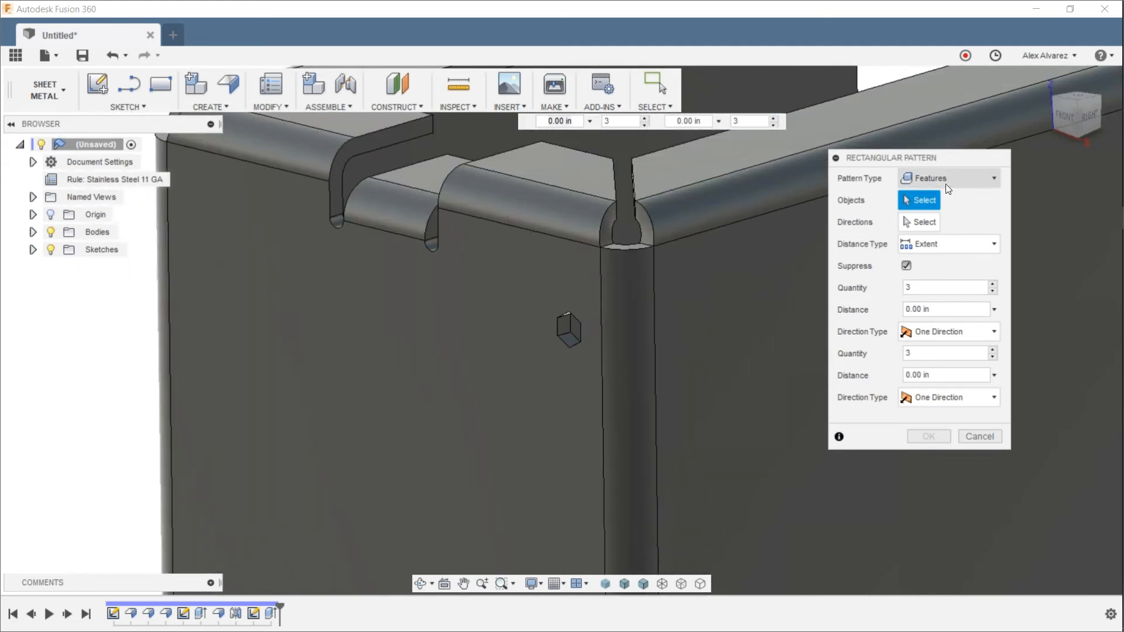
{"action": "left_click", "coordinate": [271, 613]}
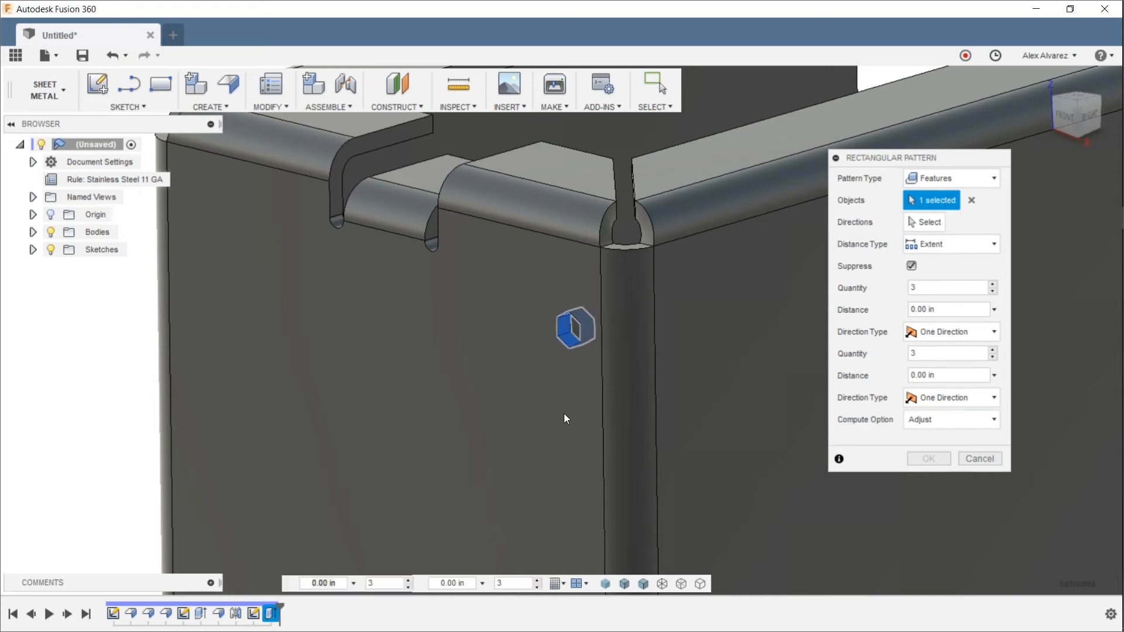
Step: Pattern the hexagonal cut along the front wall's upper edge with quantity 10 and a distance of 2.375 in
{"action": "left_click", "coordinate": [914, 224]}
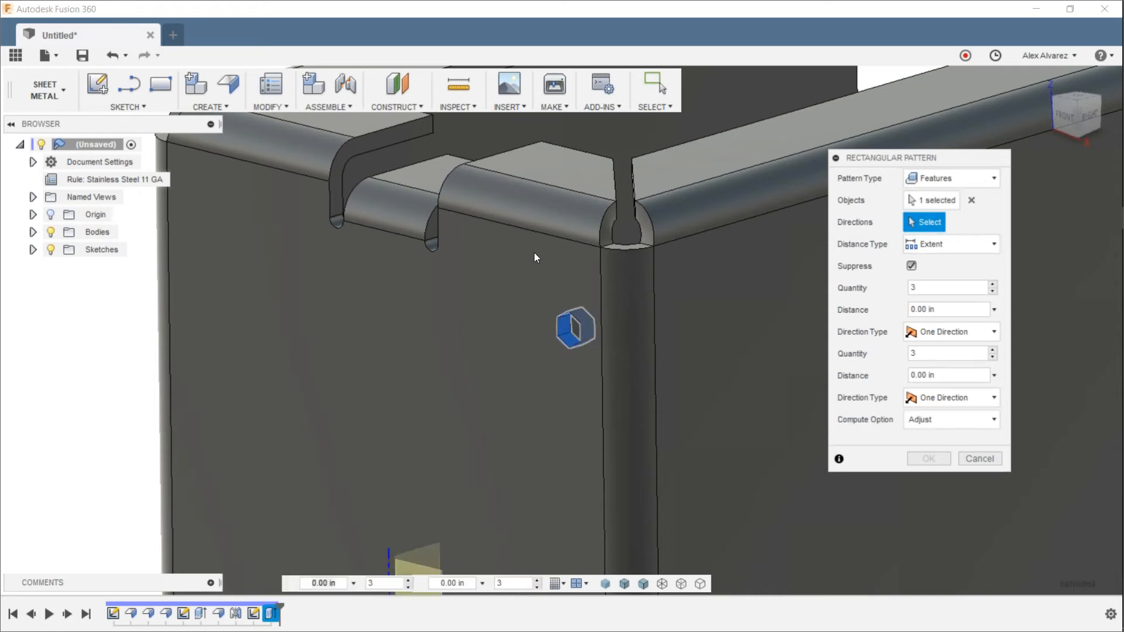
{"action": "left_click", "coordinate": [533, 230]}
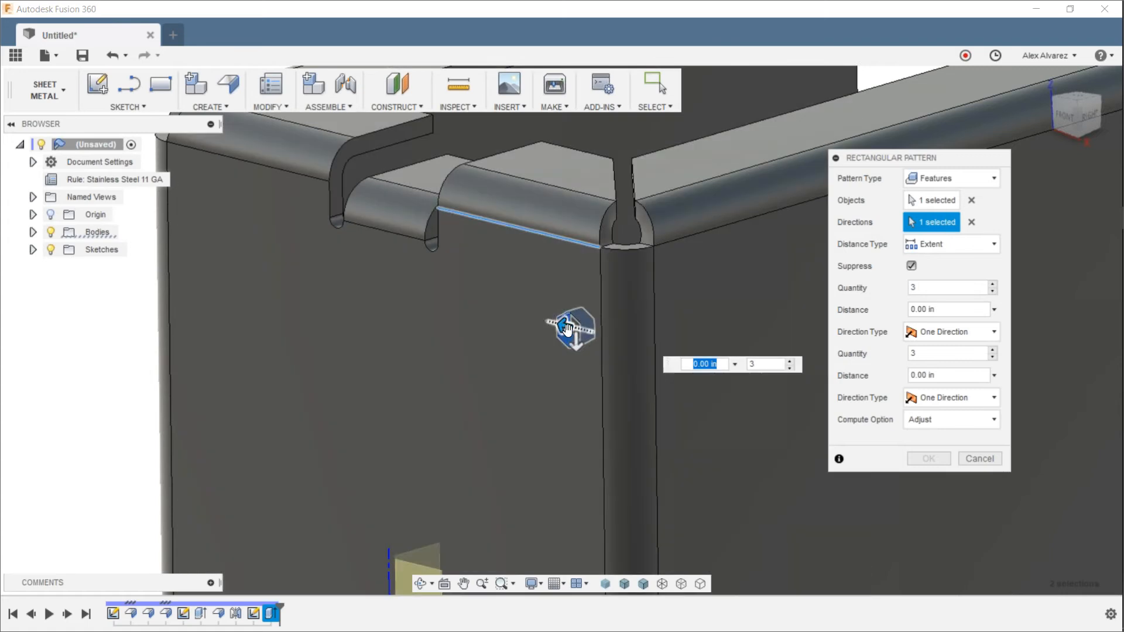
{"action": "left_click_drag", "start_coordinate": [567, 330], "coordinate": [473, 303]}
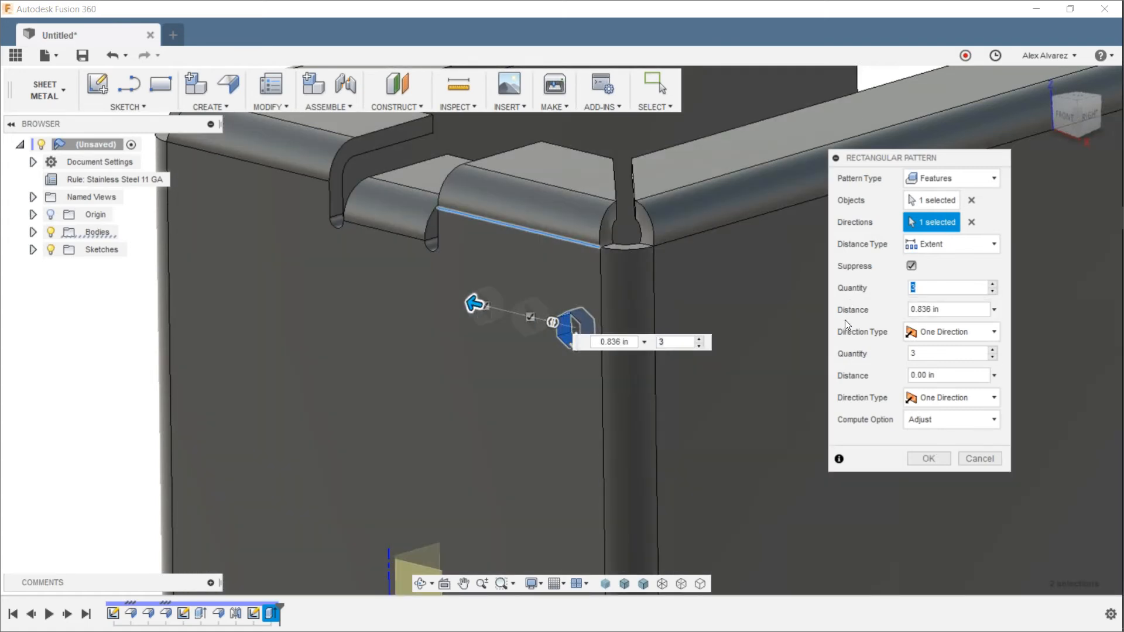
{"action": "type", "text": "10"}
{"action": "key", "text": "Tab"}
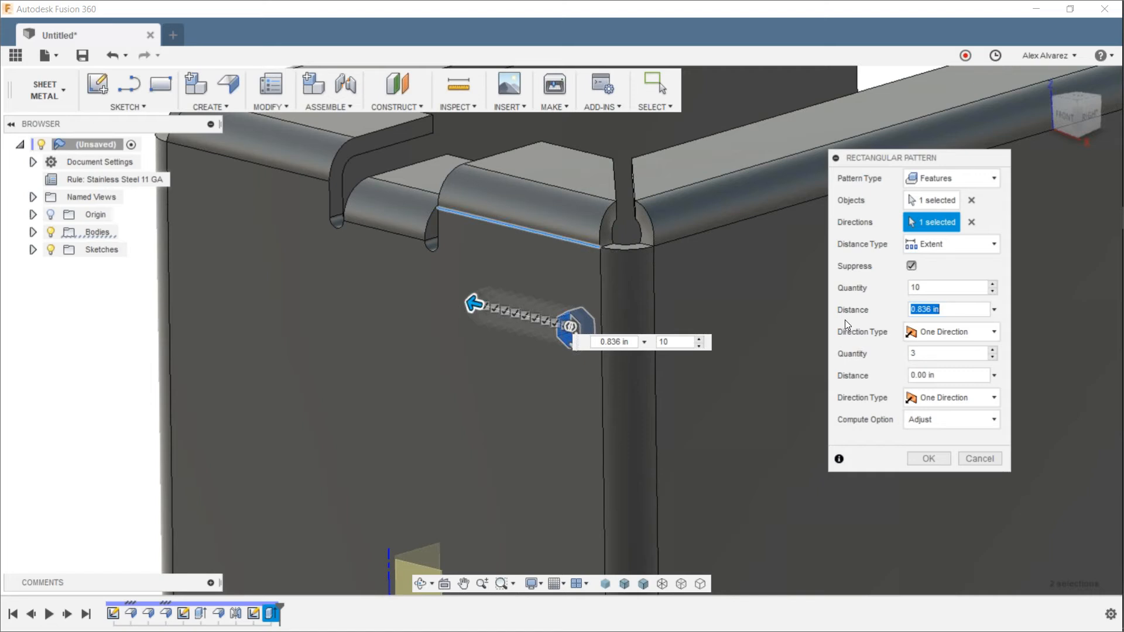
{"action": "type", "text": "2.375"}
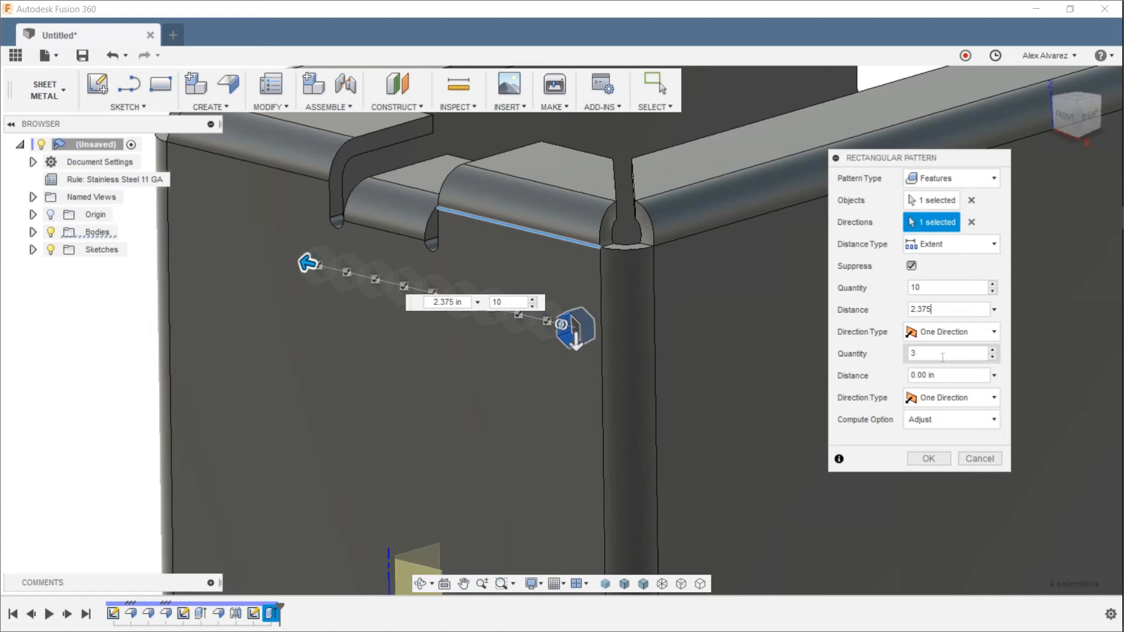
Step: Set the pattern's second direction down the front wall to quantity 10 and a distance of 3.5 in
{"action": "left_click_drag", "start_coordinate": [941, 353], "coordinate": [869, 371]}
{"action": "type", "text": "1"}
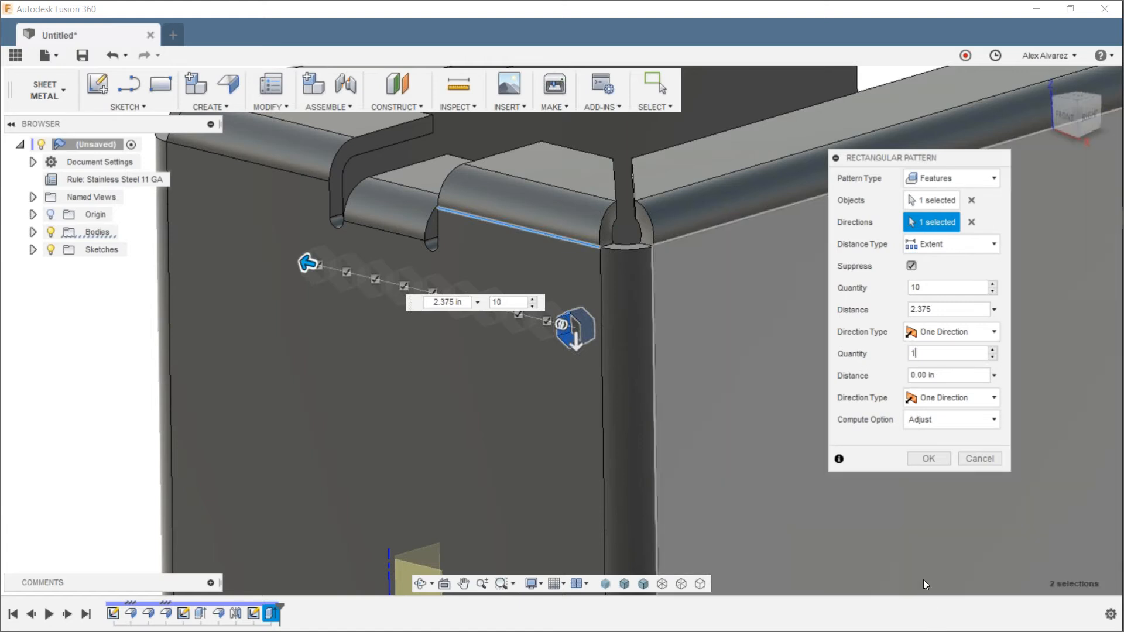
{"action": "type", "text": "0"}
{"action": "left_click_drag", "start_coordinate": [936, 375], "coordinate": [817, 415]}
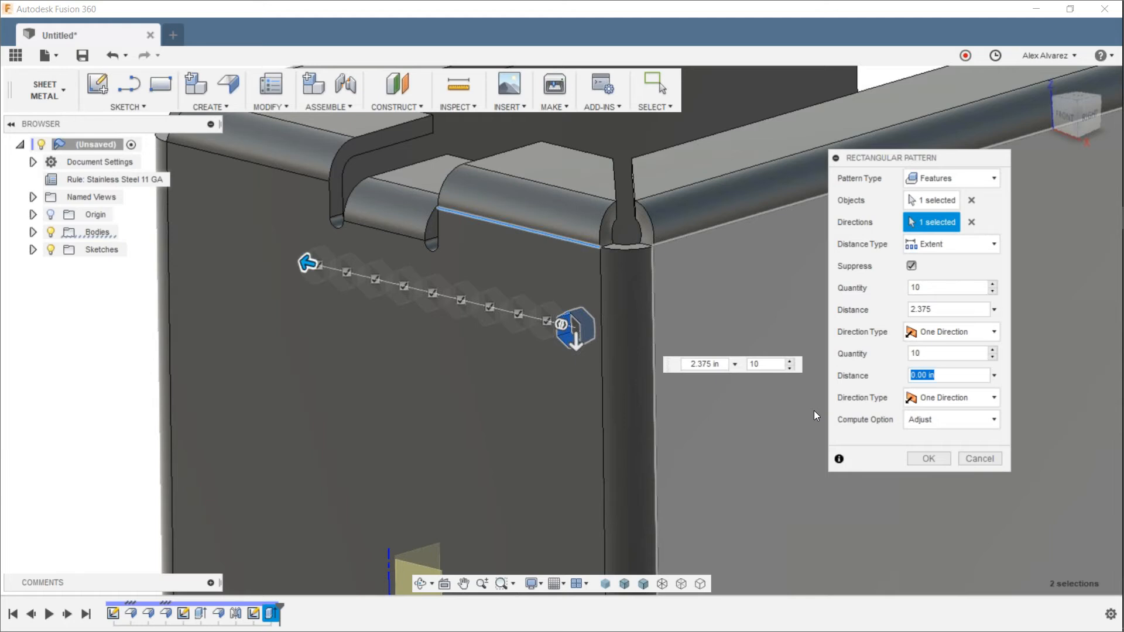
{"action": "type", "text": "3.5"}
Step: Suppress the second, fourth, sixth and eighth pattern occurrences in the column below the original hexagon
{"action": "middle_click_drag", "start_coordinate": [700, 362], "coordinate": [597, 302], "text": "shift"}
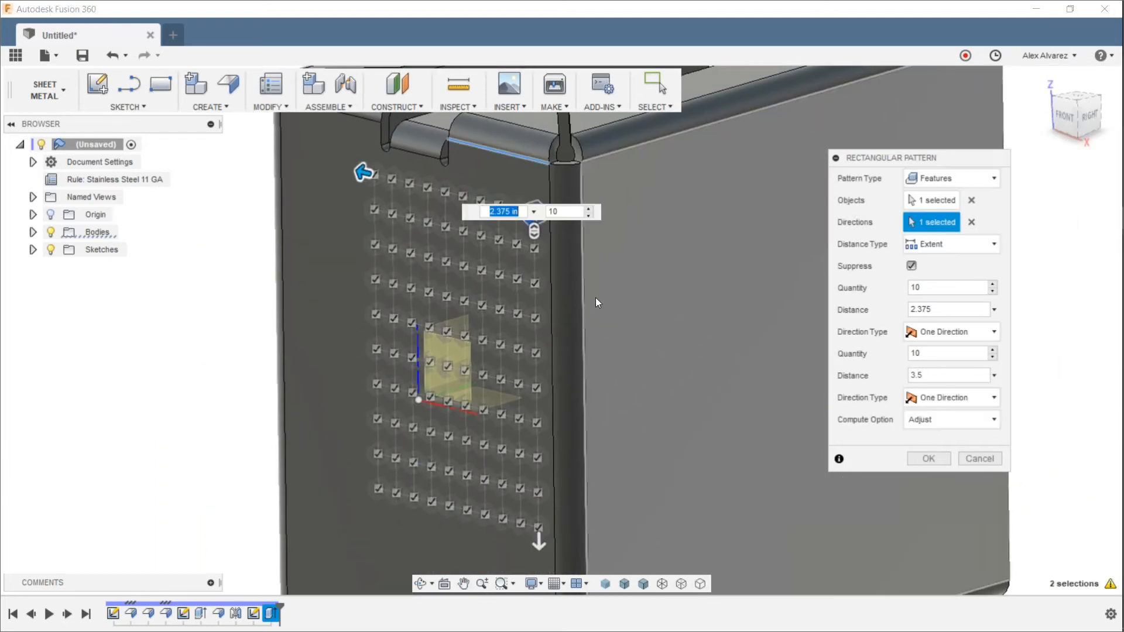
{"action": "scroll", "coordinate": [566, 259], "scroll_direction": "up", "scroll_amount": 1}
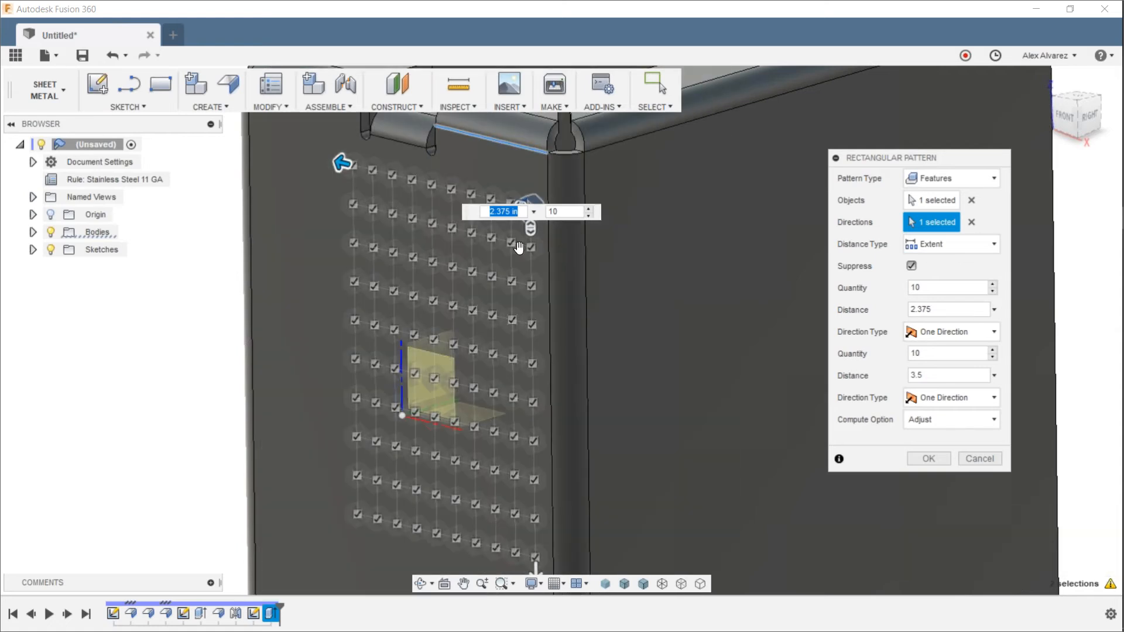
{"action": "scroll", "coordinate": [548, 254], "scroll_direction": "up", "scroll_amount": 1}
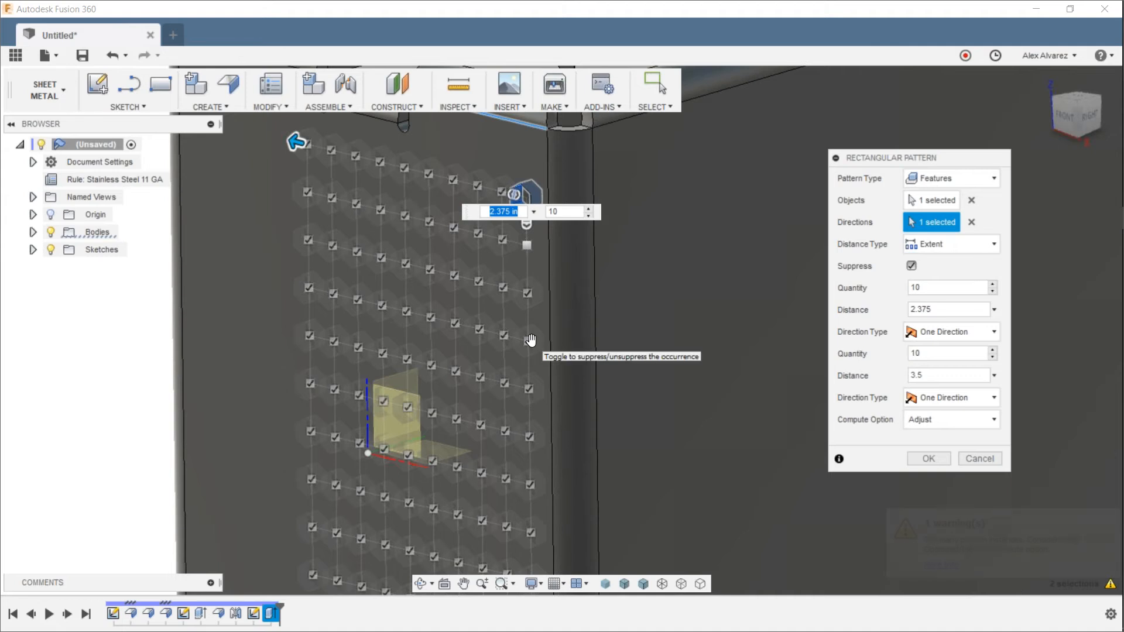
{"action": "left_click", "coordinate": [528, 341]}
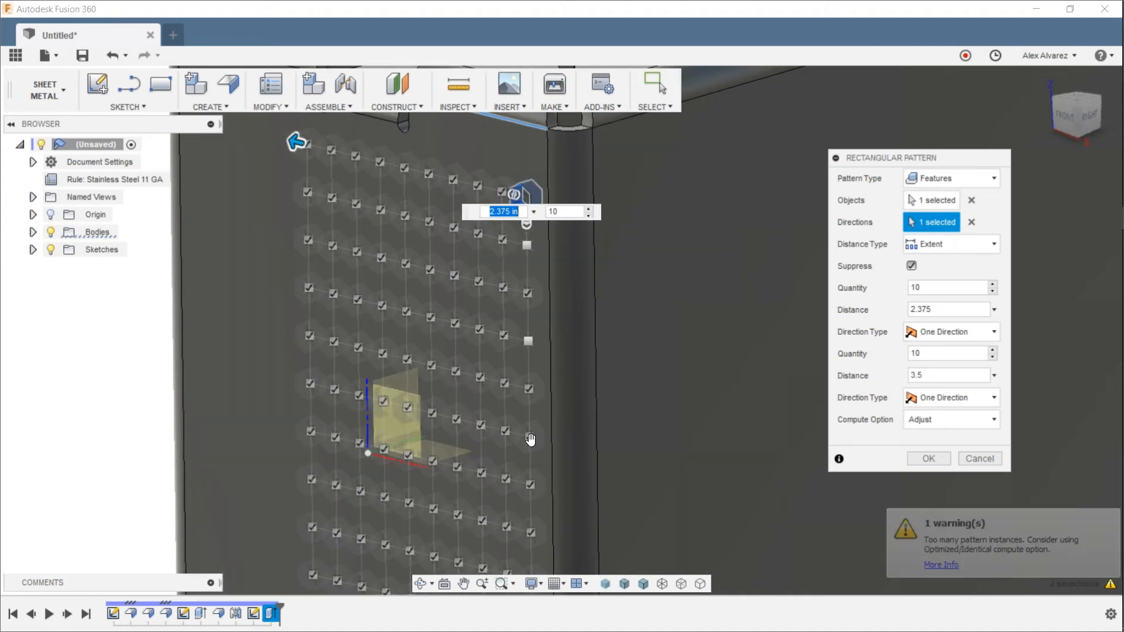
{"action": "left_click", "coordinate": [530, 436]}
{"action": "middle_click_drag", "start_coordinate": [542, 510], "coordinate": [525, 437]}
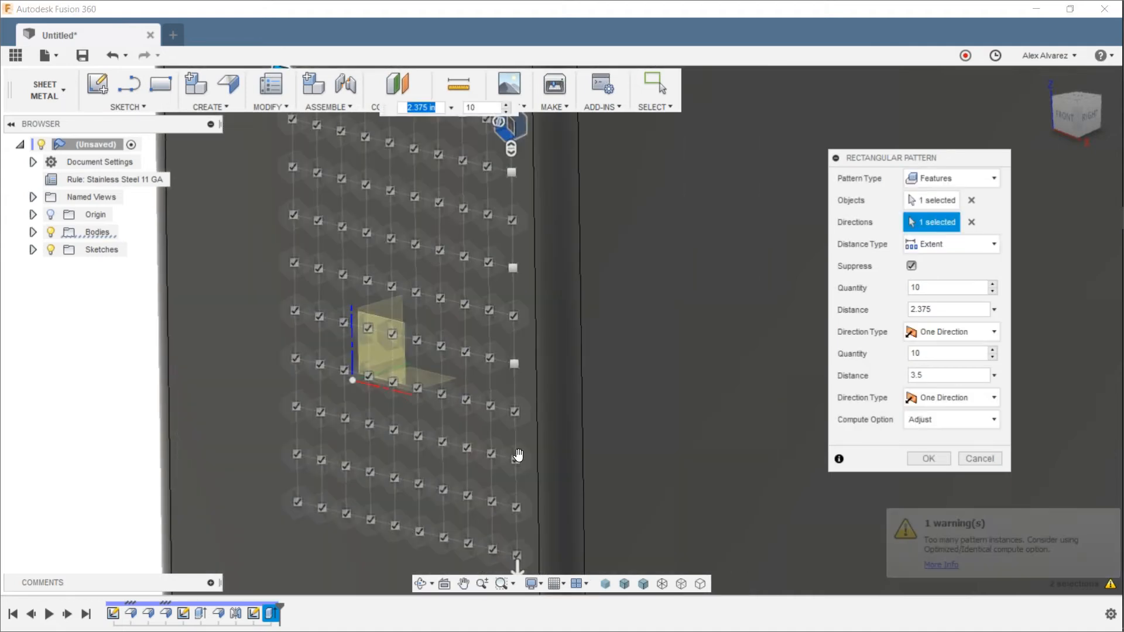
{"action": "left_click", "coordinate": [516, 459]}
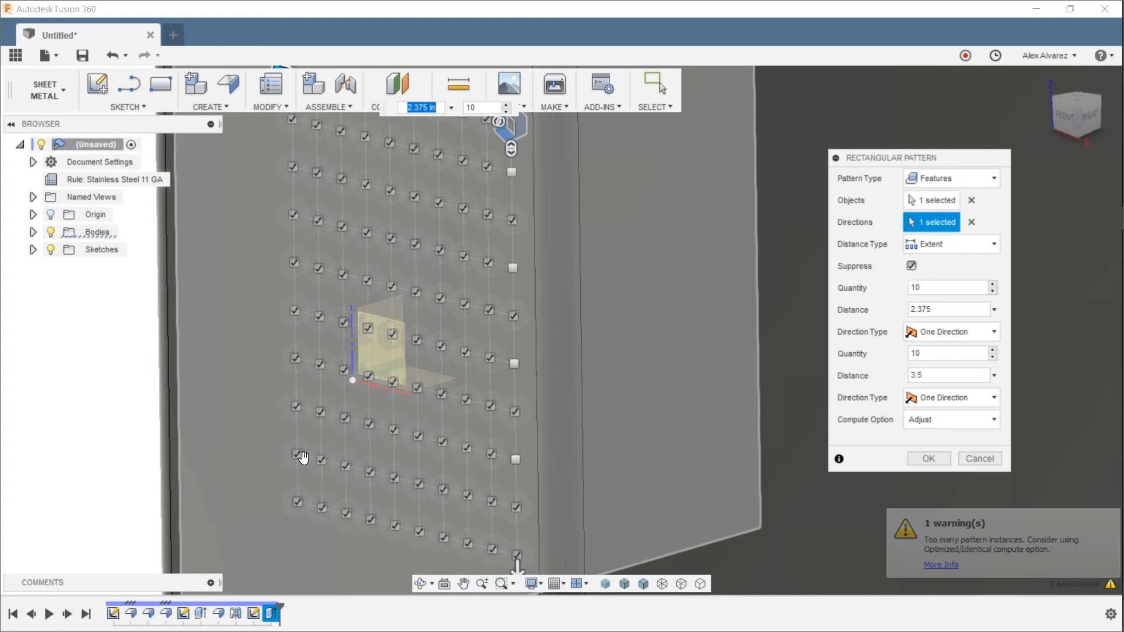
Step: Suppress the fifth, seventh and ninth occurrences in the column farthest from the original hexagon and set the compute option to Optimized
{"action": "left_click", "coordinate": [297, 454]}
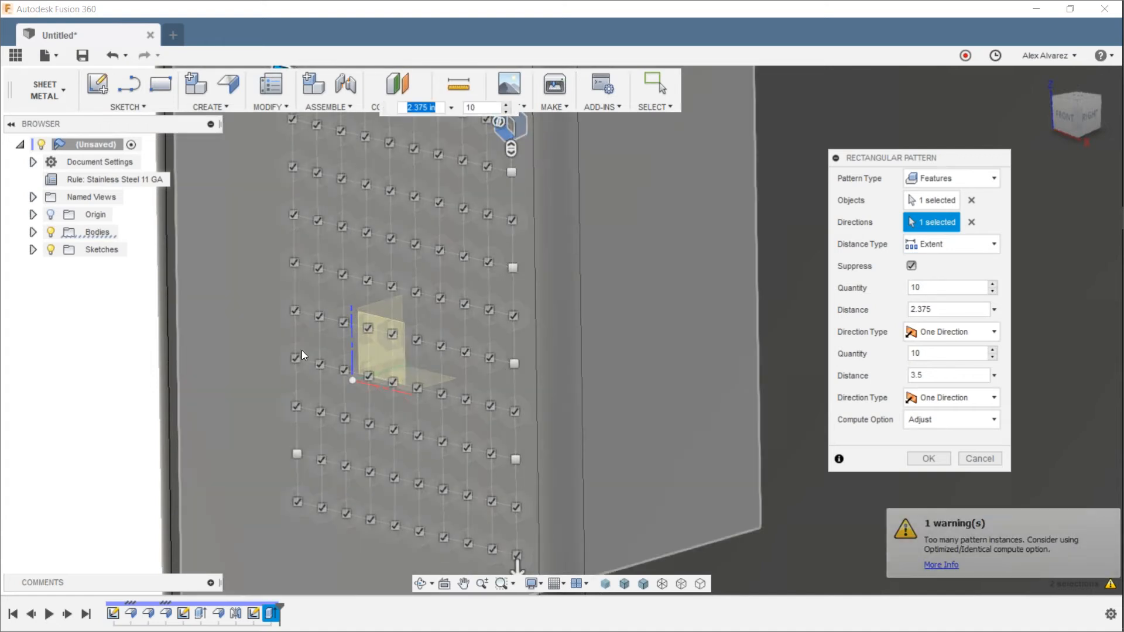
{"action": "left_click", "coordinate": [295, 358]}
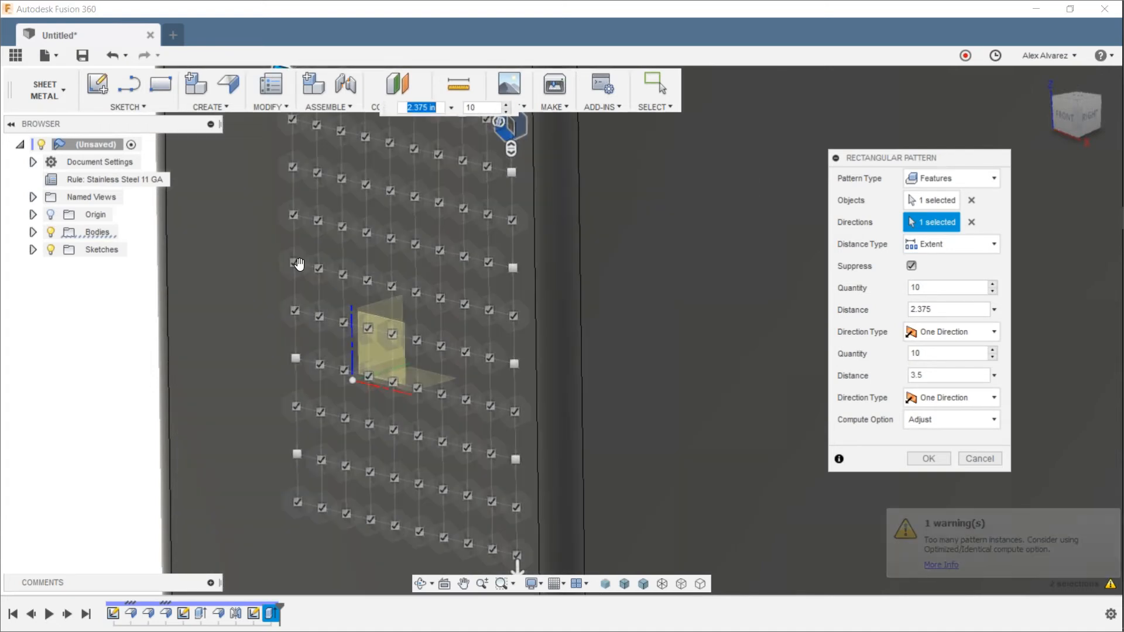
{"action": "left_click", "coordinate": [294, 263]}
{"action": "scroll", "coordinate": [486, 331], "scroll_direction": "down", "scroll_amount": 2}
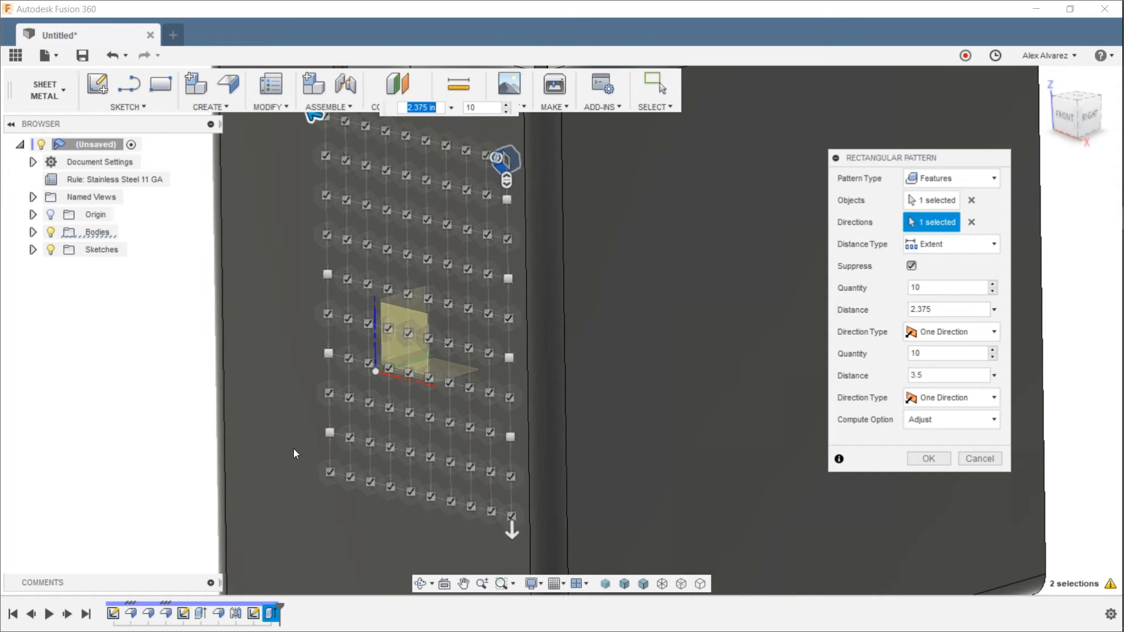
{"action": "left_click", "coordinate": [994, 422]}
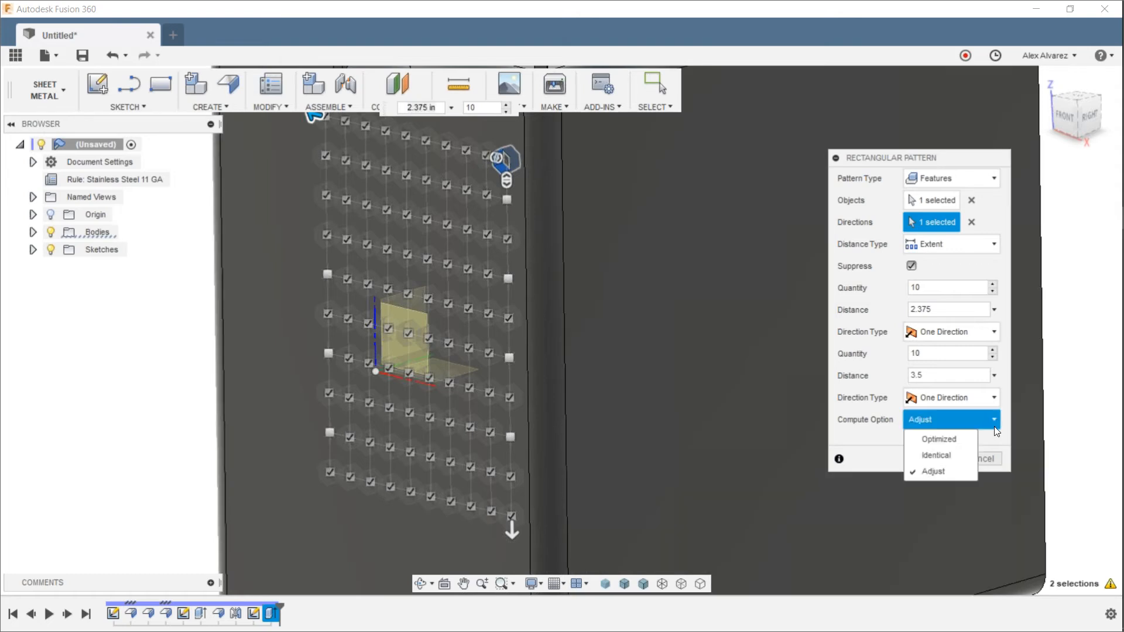
{"action": "left_click", "coordinate": [959, 441]}
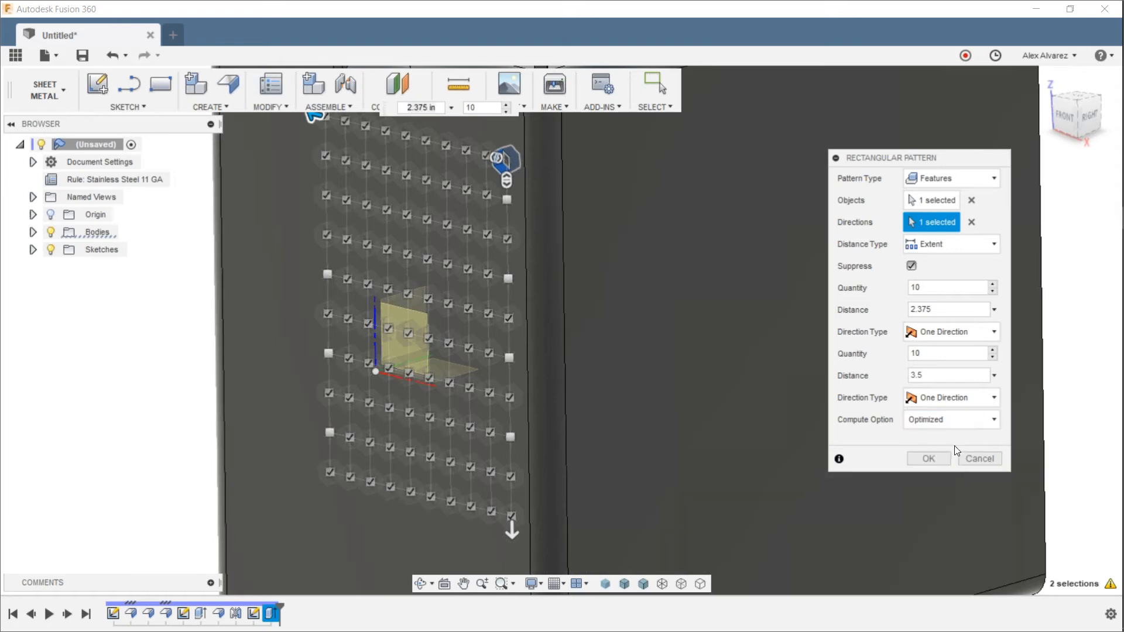
Step: Apply the rectangular pattern of hexagonal cuts to the front wall
{"action": "left_click", "coordinate": [928, 460]}
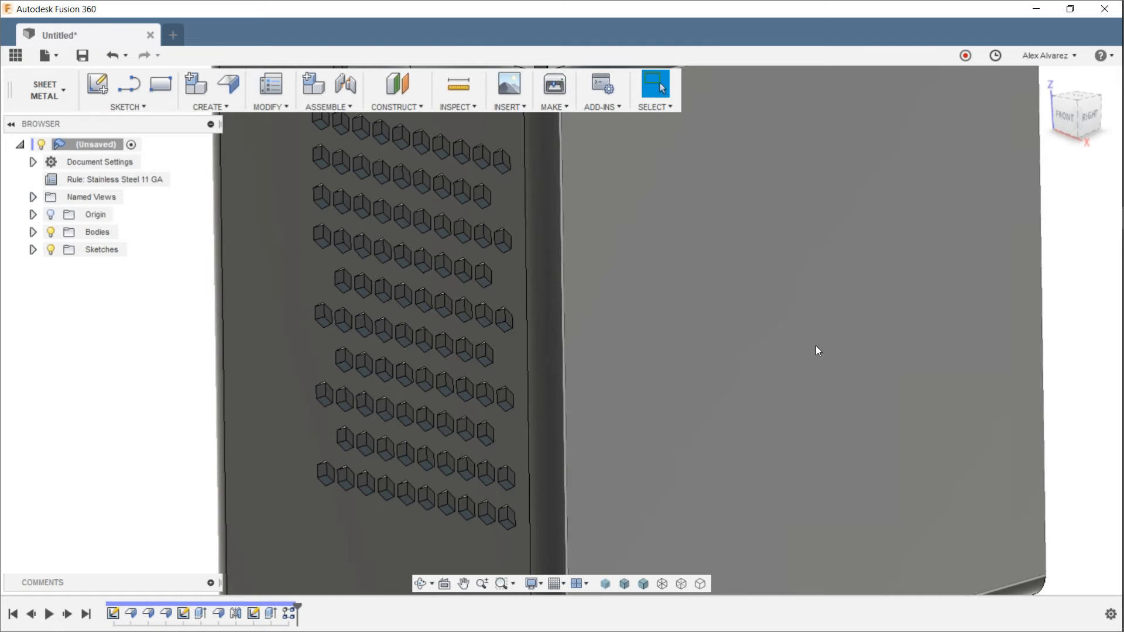
{"action": "scroll", "coordinate": [769, 357], "scroll_direction": "down", "scroll_amount": 5}
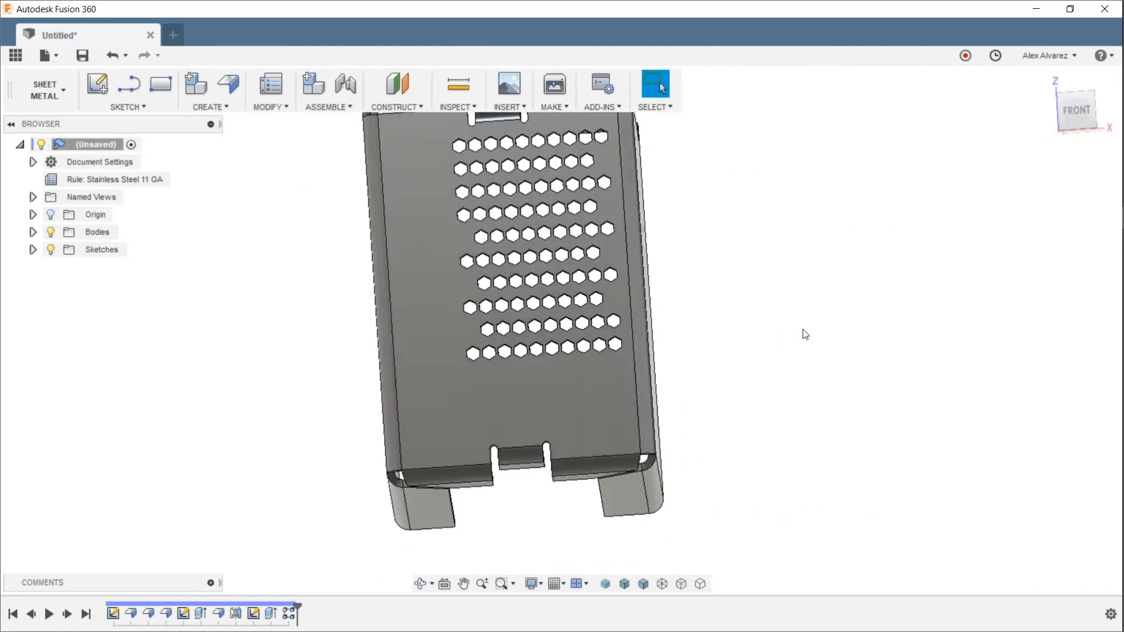
{"action": "middle_click_drag", "start_coordinate": [806, 335], "coordinate": [841, 421], "text": "shift"}
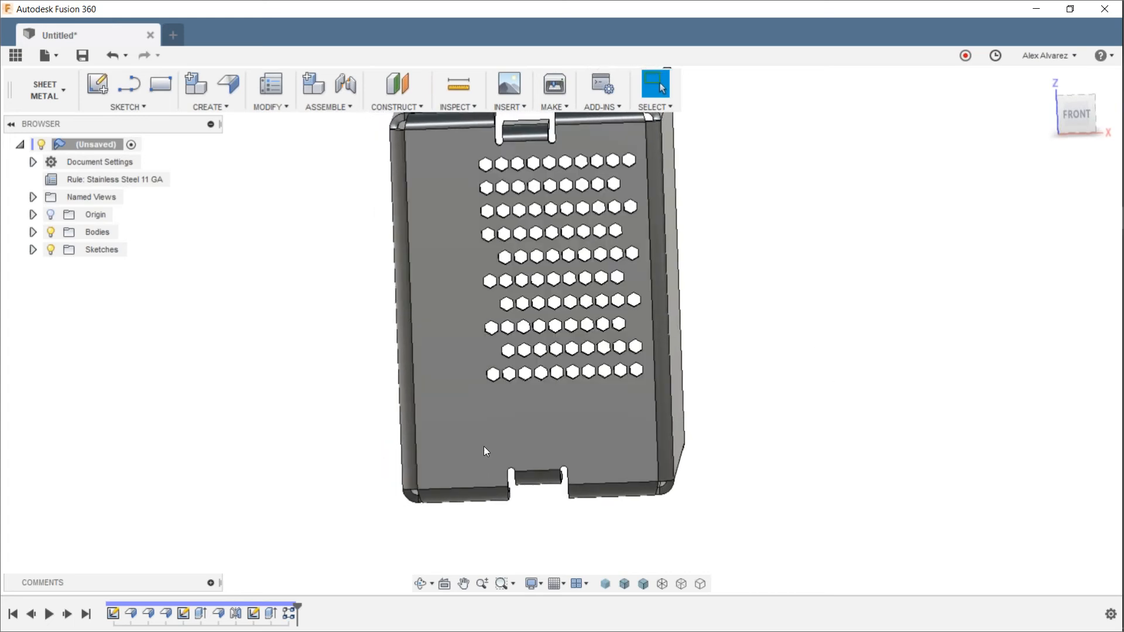
Step: Sketch a circle about 0.59 in in diameter on the front wall, below and to the left of the hexagonal pattern
{"action": "key", "text": "c"}
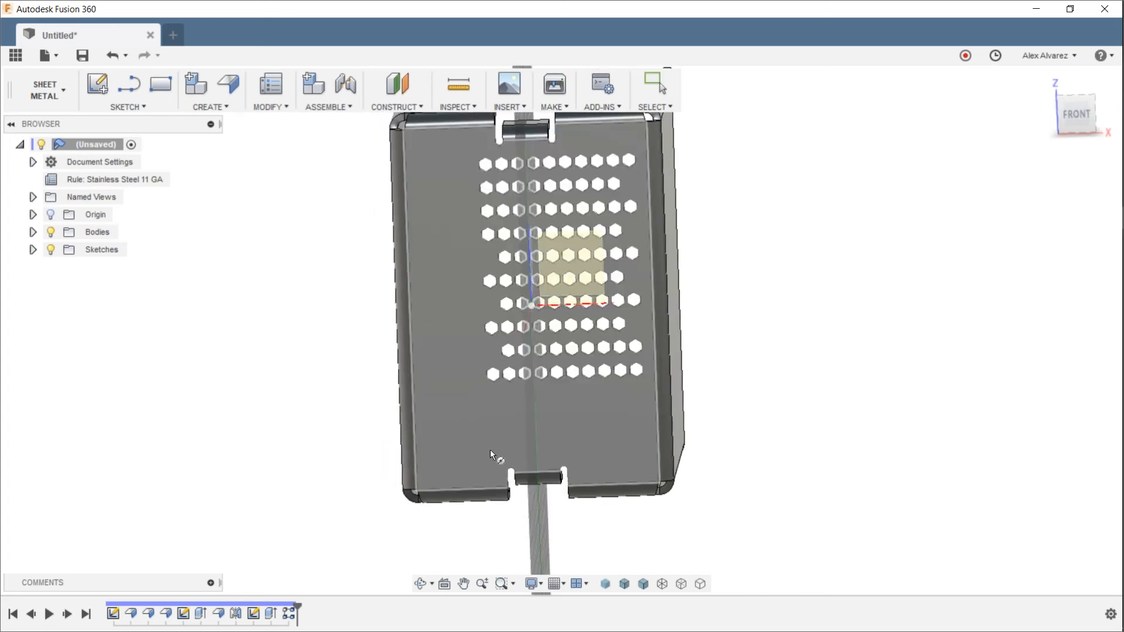
{"action": "left_click", "coordinate": [475, 419]}
{"action": "left_click", "coordinate": [577, 398]}
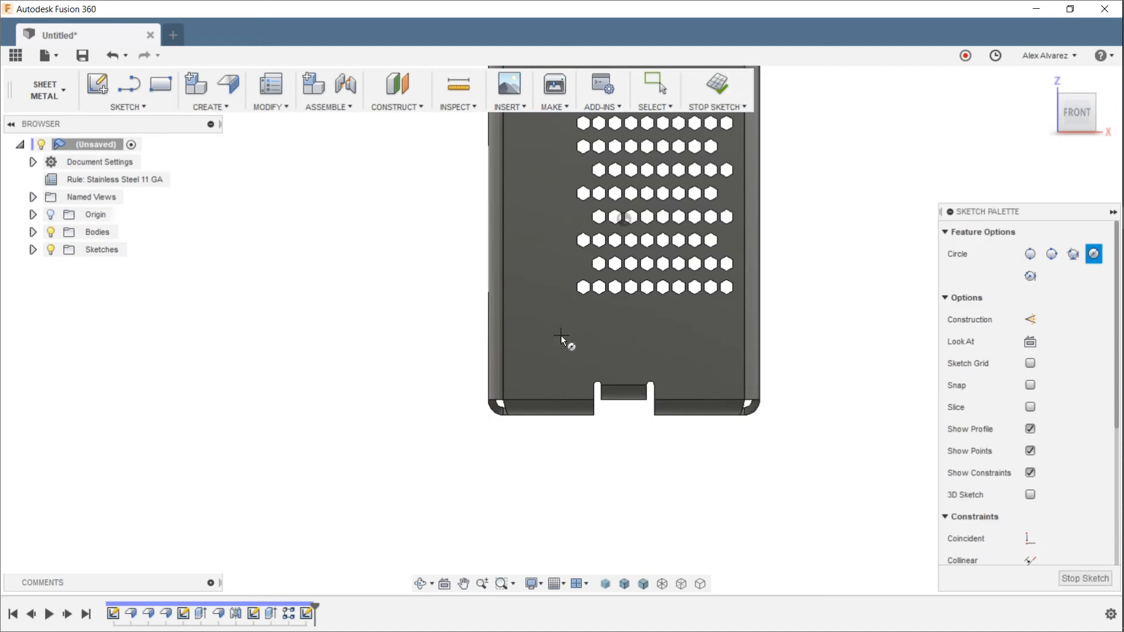
{"action": "left_click", "coordinate": [551, 325]}
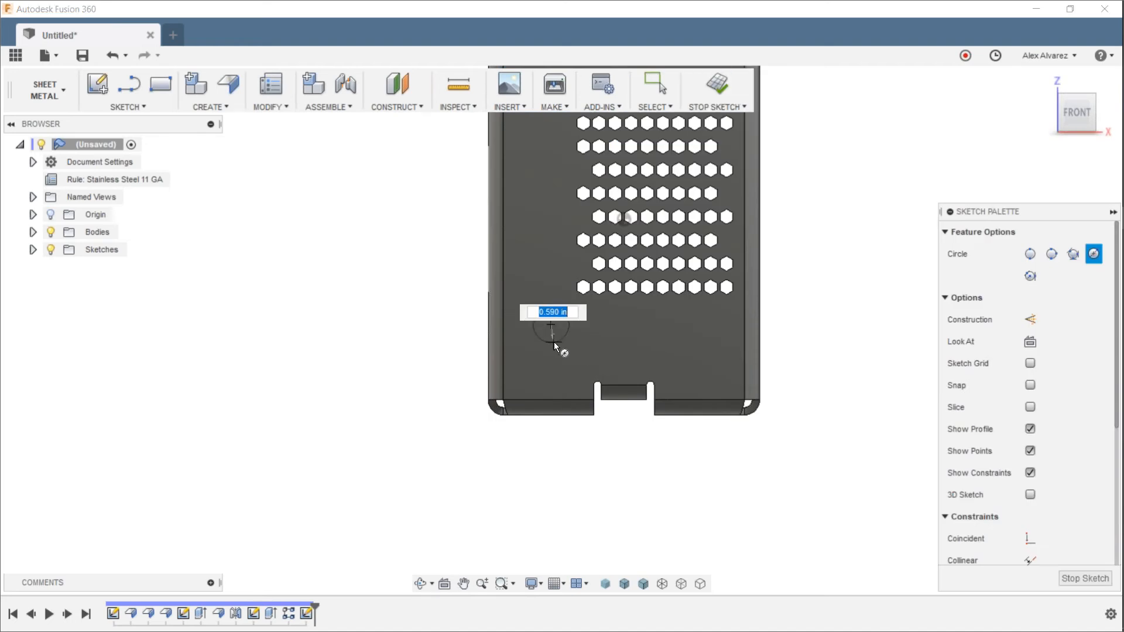
{"action": "left_click", "coordinate": [555, 344]}
{"action": "key", "text": "Escape"}
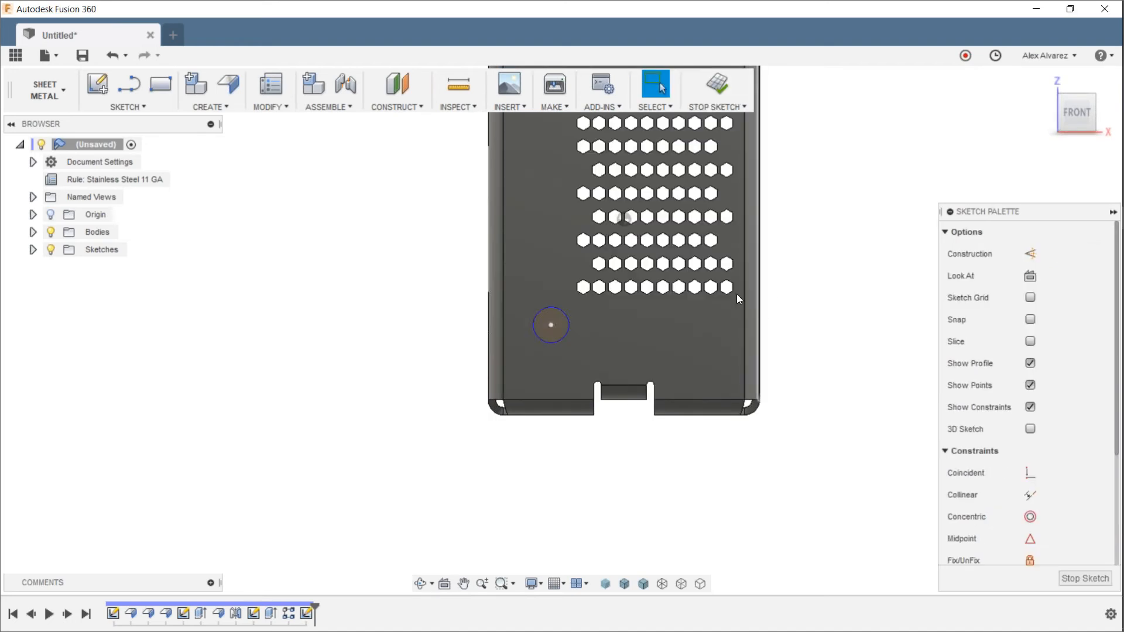
Step: Dimension the circle's diameter to 0.75 in
{"action": "key", "text": "d"}
{"action": "scroll", "coordinate": [527, 322], "scroll_direction": "up", "scroll_amount": 1}
{"action": "left_click", "coordinate": [537, 324]}
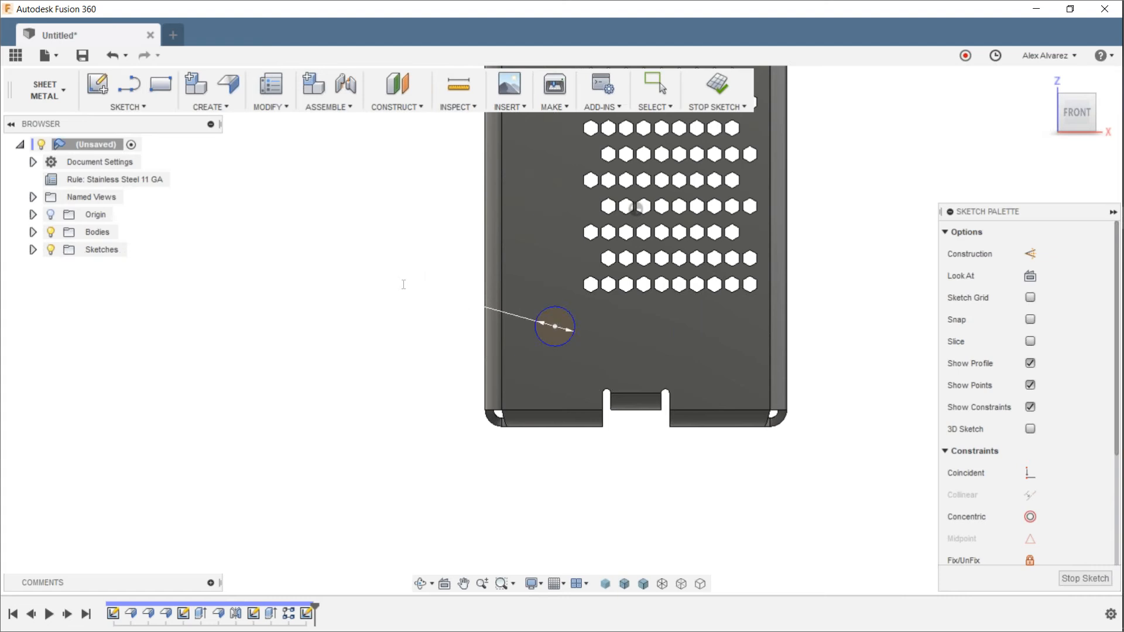
{"action": "left_click", "coordinate": [403, 284]}
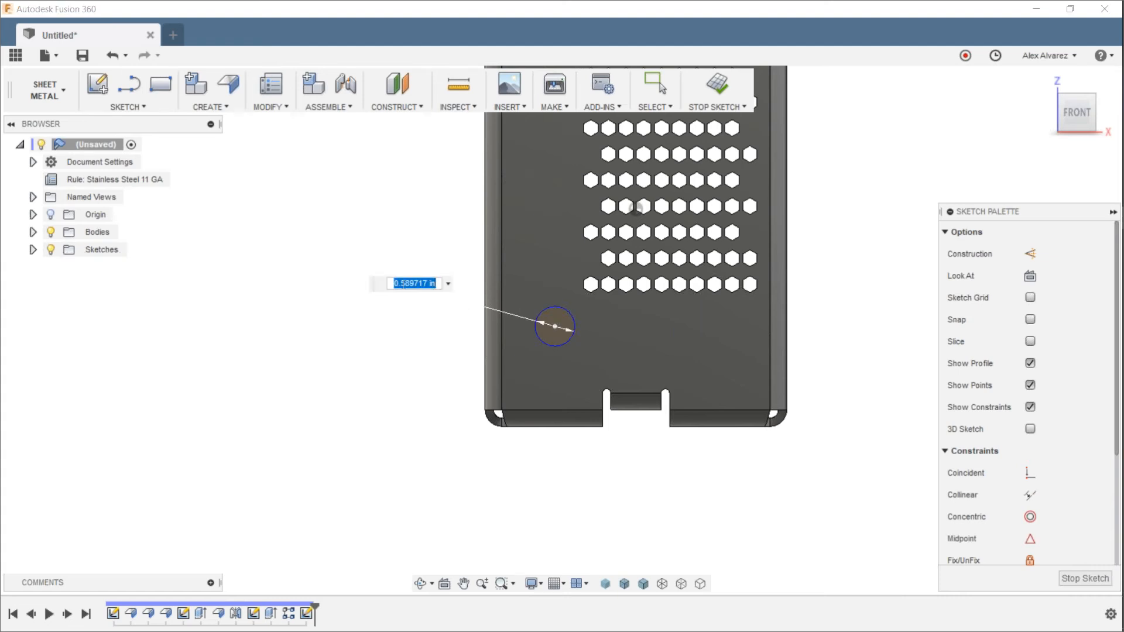
{"action": "key", "text": "BackSpace"}
{"action": "type", "text": ".75"}
{"action": "key", "text": "Return"}
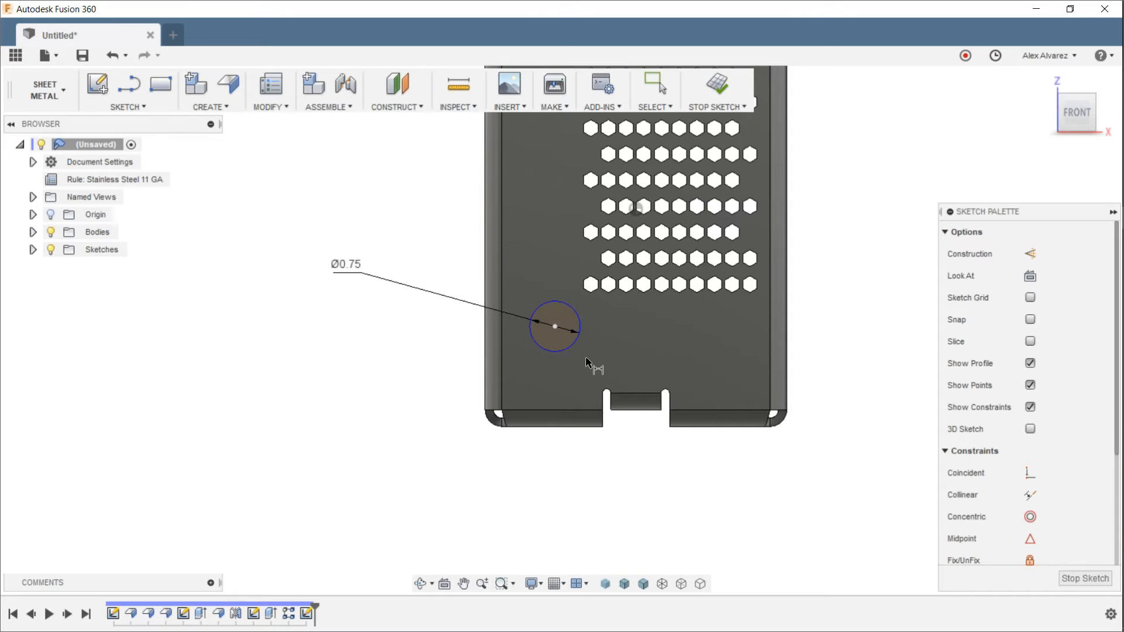
Step: Dimension the vertical distance between the circle's centre and the sketch origin to 1.8 in
{"action": "key", "text": "Escape"}
{"action": "left_click", "coordinate": [556, 326]}
{"action": "scroll", "coordinate": [628, 252], "scroll_direction": "up", "scroll_amount": 8}
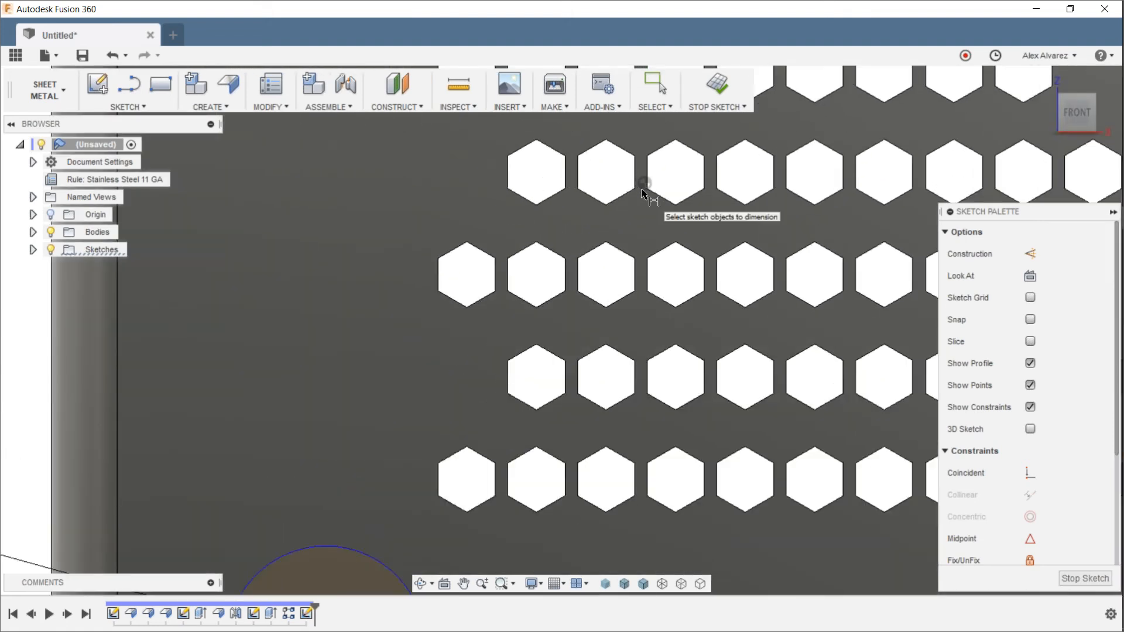
{"action": "left_click", "coordinate": [645, 184]}
{"action": "scroll", "coordinate": [644, 184], "scroll_direction": "down", "scroll_amount": 3}
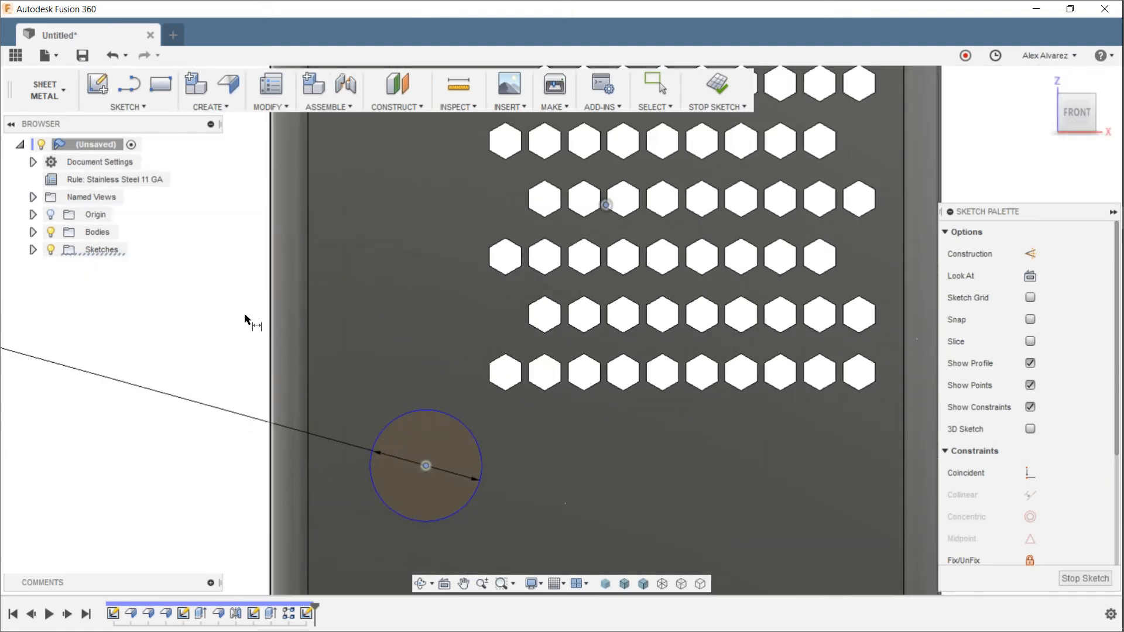
{"action": "left_click", "coordinate": [229, 314]}
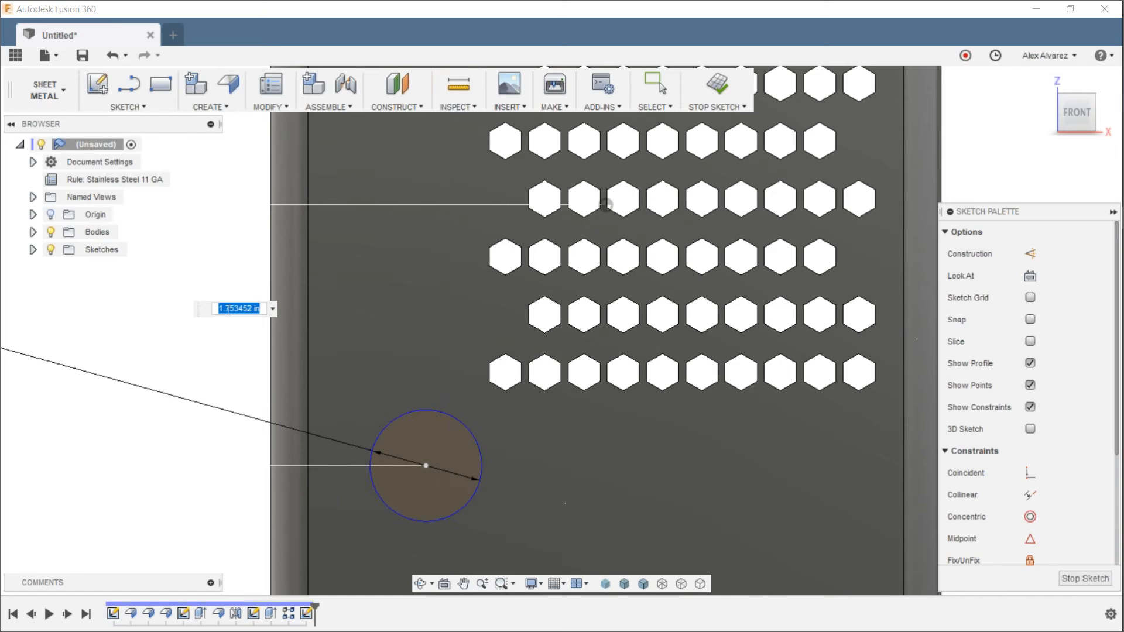
{"action": "type", "text": "1.8"}
{"action": "key", "text": "Return"}
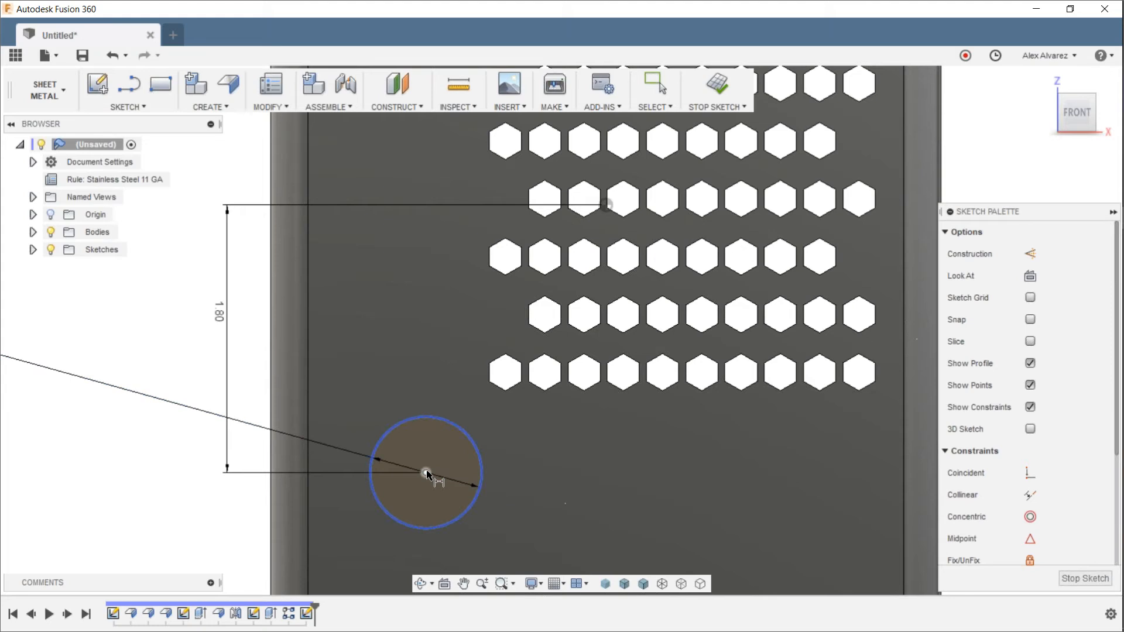
Step: Dimension the horizontal distance between the circle's centre and the sketch origin to 1.325 in
{"action": "middle_click_drag", "start_coordinate": [583, 445], "coordinate": [523, 375]}
{"action": "left_click", "coordinate": [484, 488]}
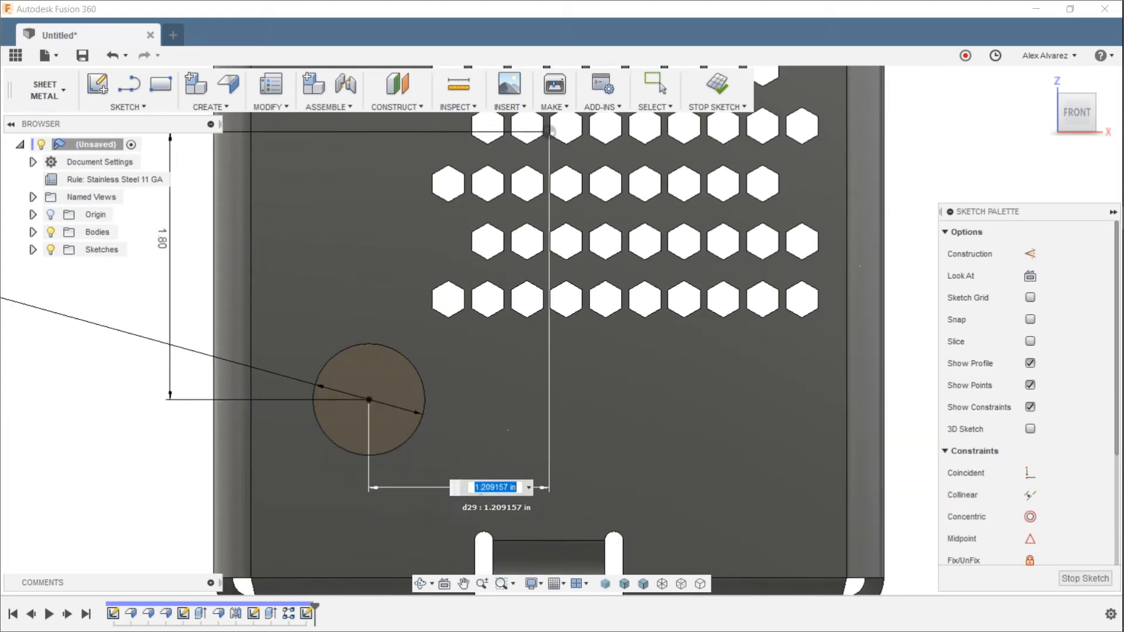
{"action": "type", "text": "1.325"}
{"action": "key", "text": "Return"}
{"action": "key", "text": "Escape"}
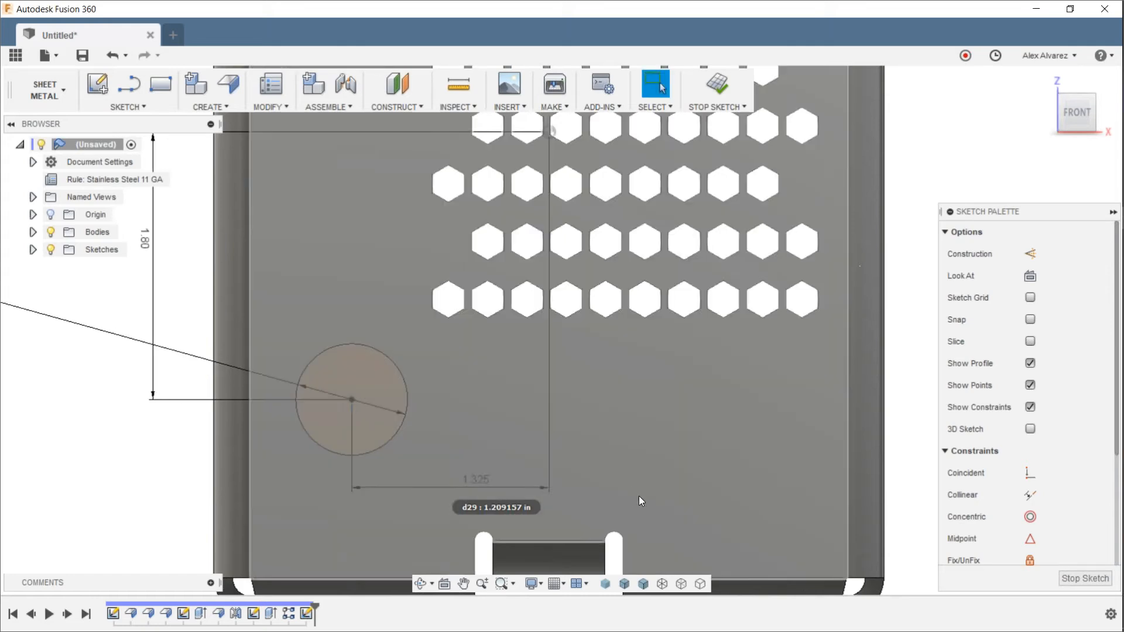
Step: Extrude the circle as a cut through the front wall, using the negative sheet thickness as the distance
{"action": "key", "text": "e"}
{"action": "left_click", "coordinate": [340, 409]}
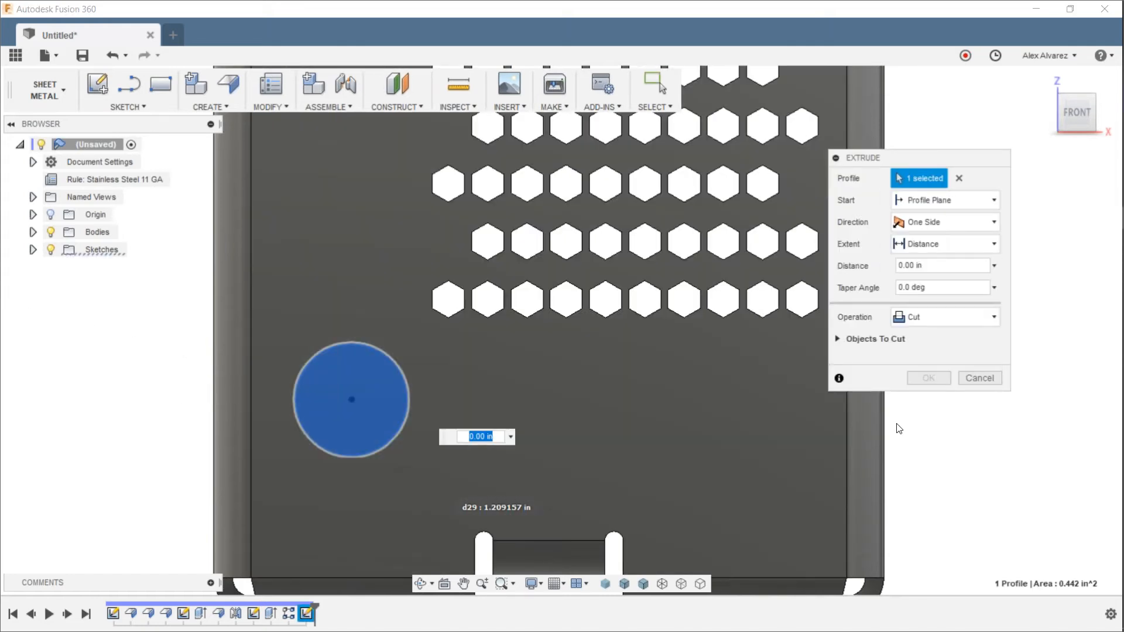
{"action": "type", "text": "-thi"}
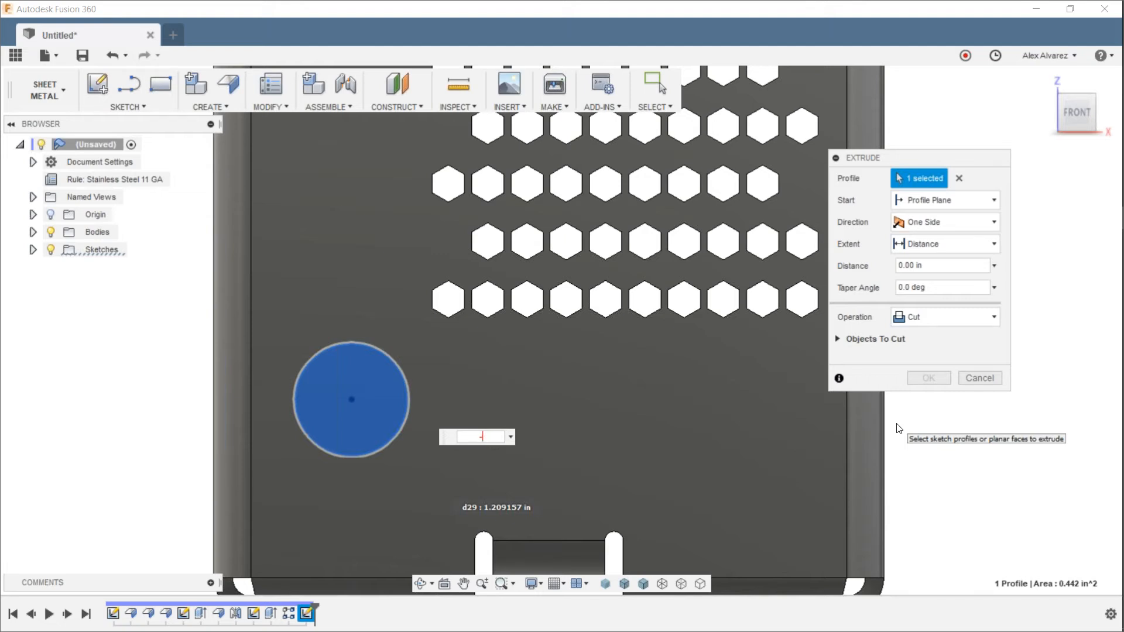
{"action": "key", "text": "Return"}
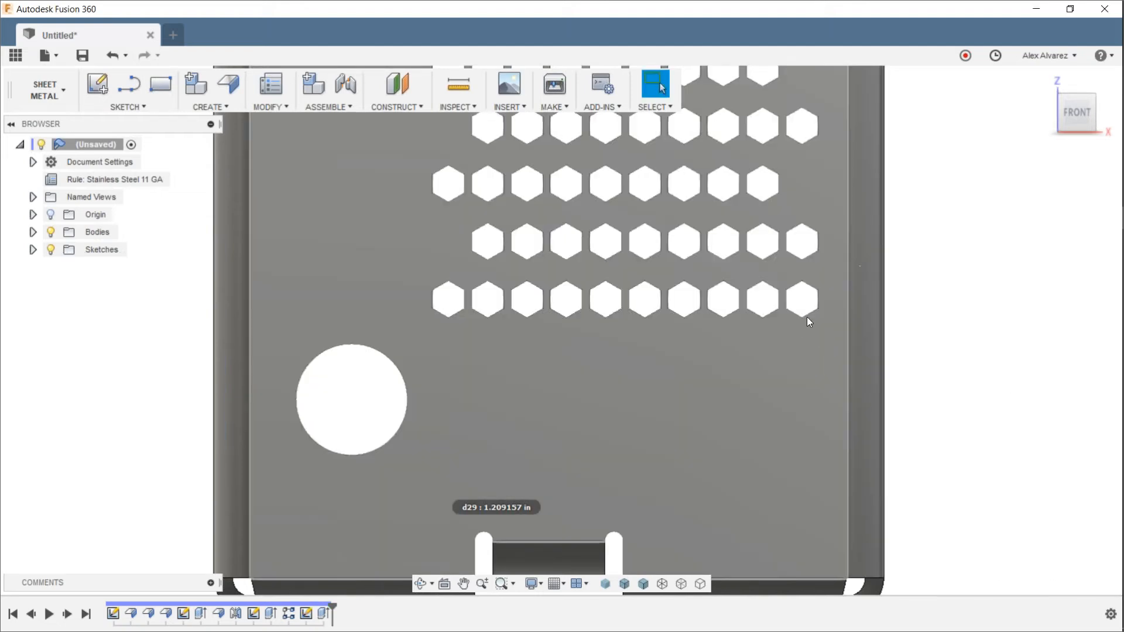
Step: Unfold all bends of the enclosure with the front wall's outer face as the stationary entity
{"action": "middle_click_drag", "start_coordinate": [911, 301], "coordinate": [988, 364], "text": "shift"}
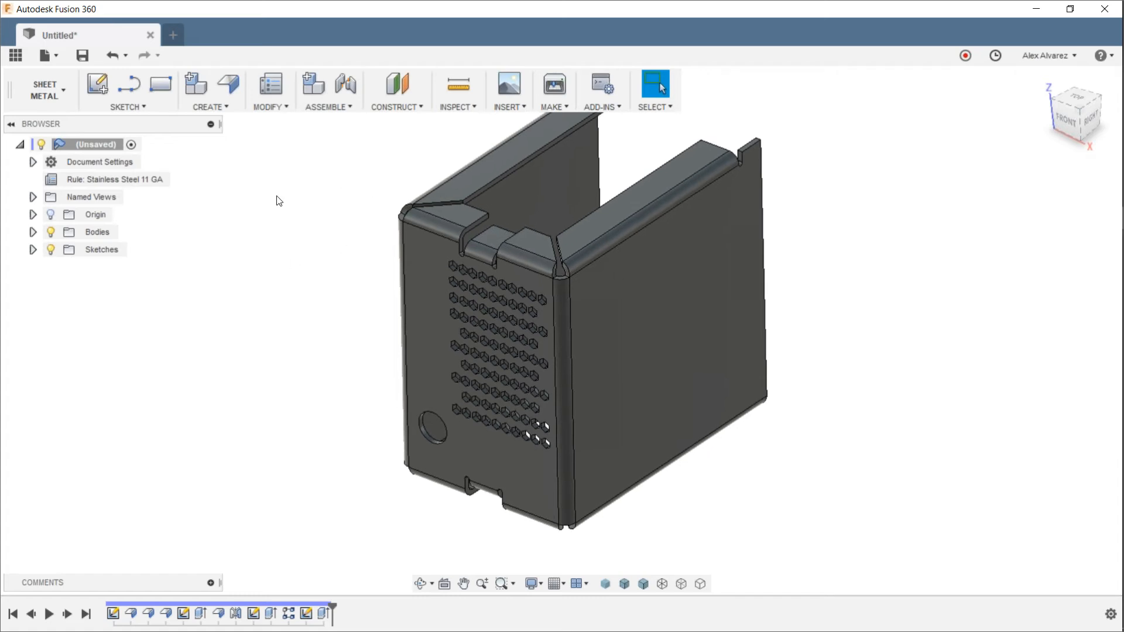
{"action": "left_click", "coordinate": [226, 108]}
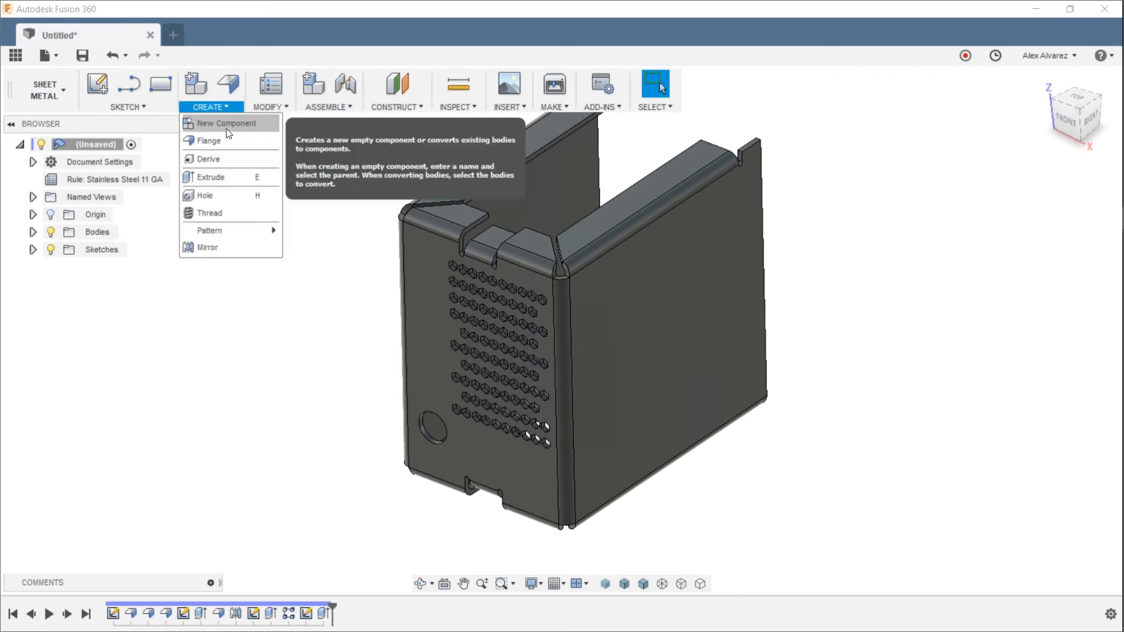
{"action": "left_click", "coordinate": [271, 108]}
{"action": "left_click", "coordinate": [276, 124]}
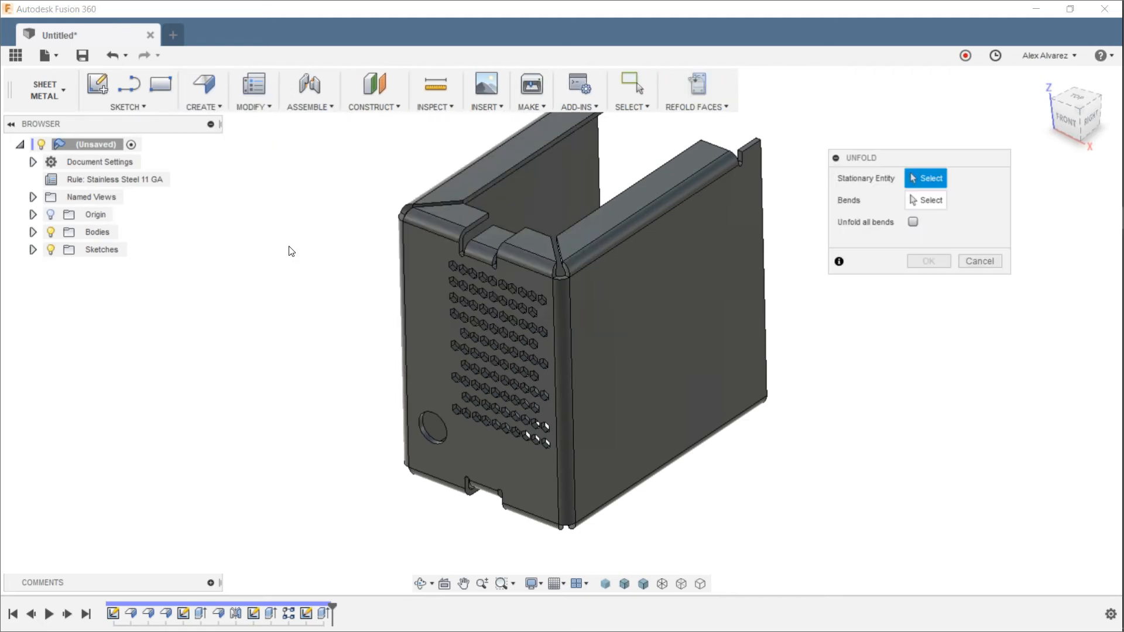
{"action": "left_click", "coordinate": [434, 273]}
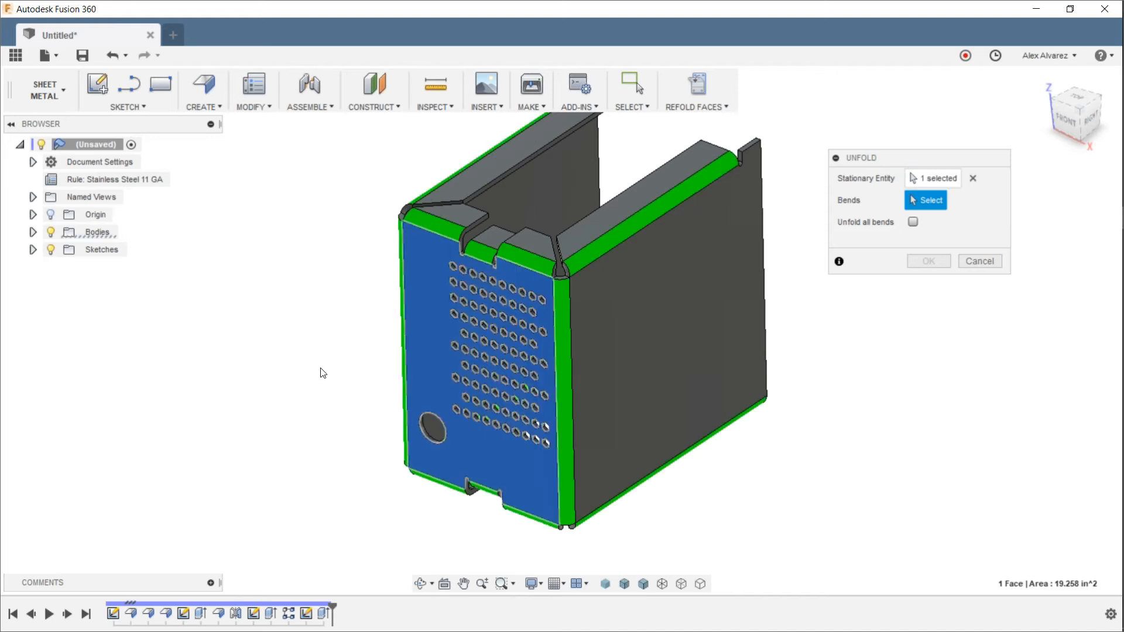
{"action": "left_click", "coordinate": [913, 222]}
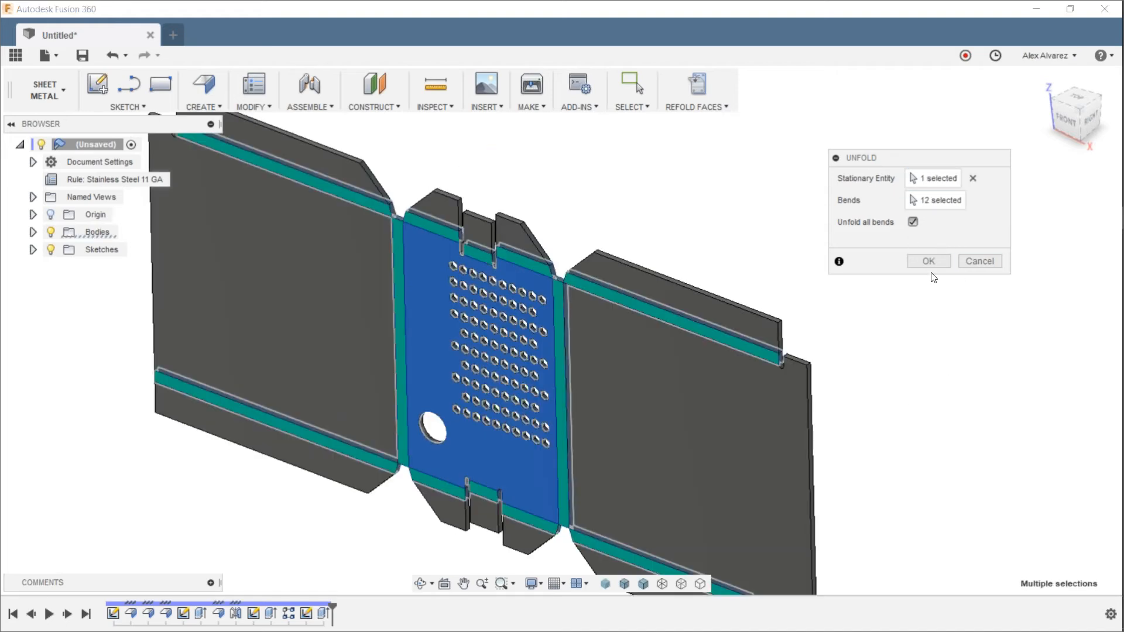
{"action": "left_click", "coordinate": [929, 262]}
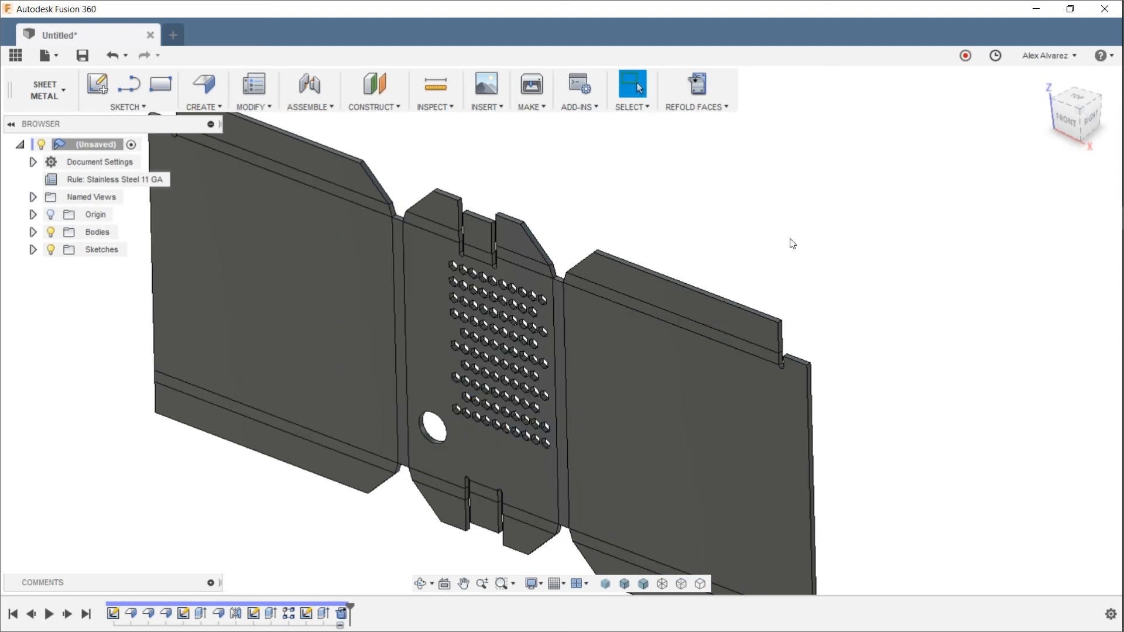
Step: Save the unfolded design as PS in the master location of Fusion Fridays
{"action": "scroll", "coordinate": [792, 244], "scroll_direction": "down", "scroll_amount": 3}
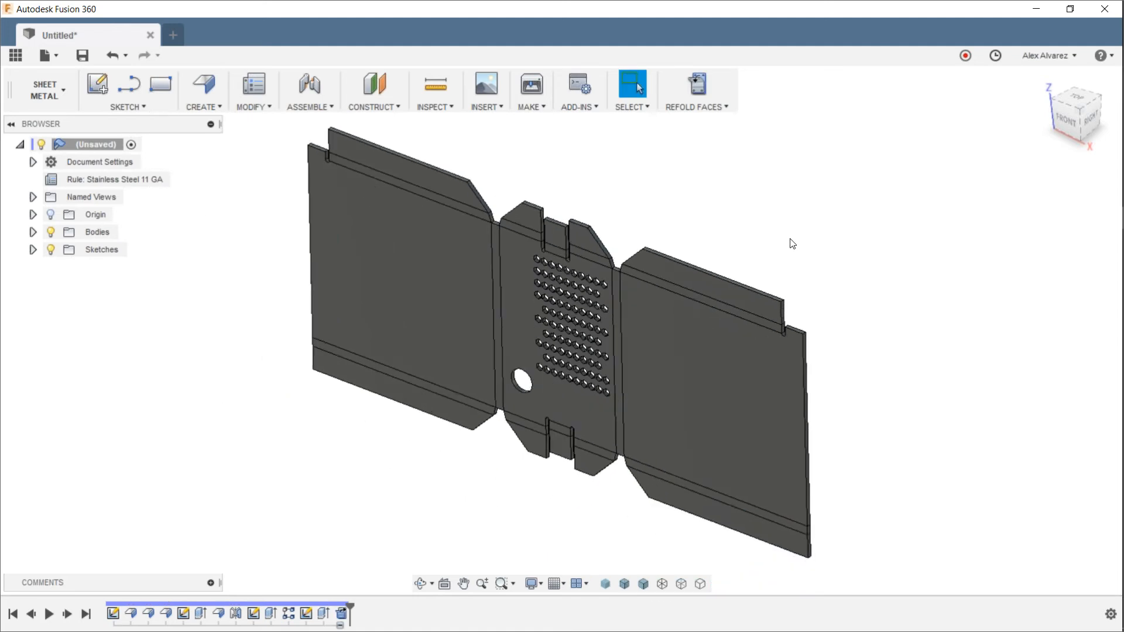
{"action": "left_click", "coordinate": [1074, 122]}
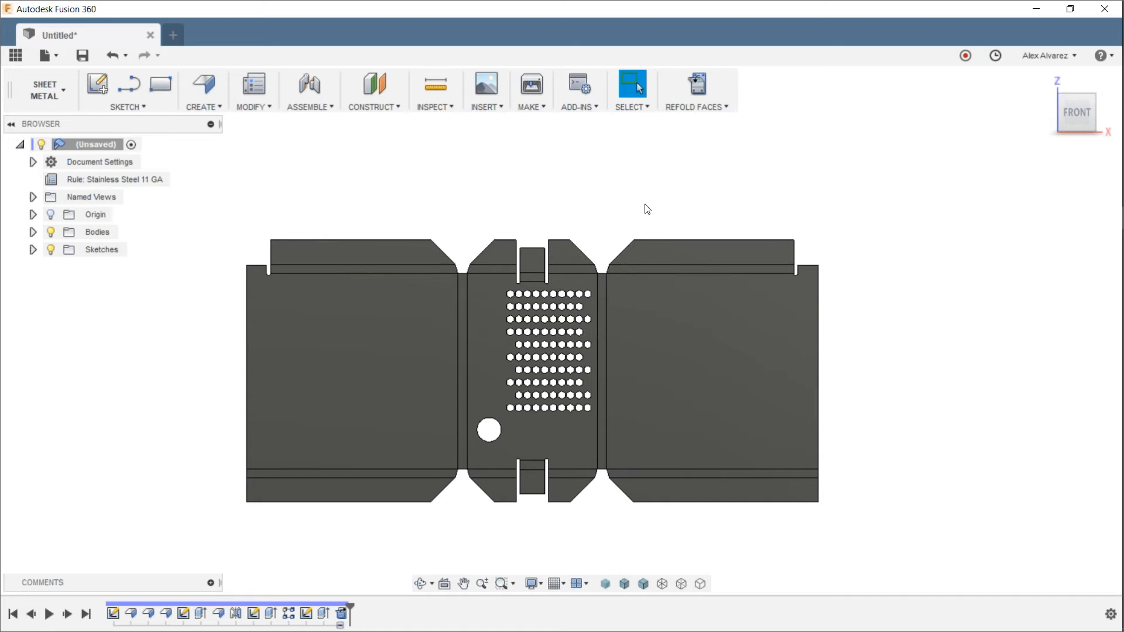
{"action": "scroll", "coordinate": [645, 208], "scroll_direction": "down", "scroll_amount": 2}
{"action": "middle_click_drag", "start_coordinate": [645, 209], "coordinate": [620, 237]}
{"action": "scroll", "coordinate": [621, 236], "scroll_direction": "down", "scroll_amount": 1}
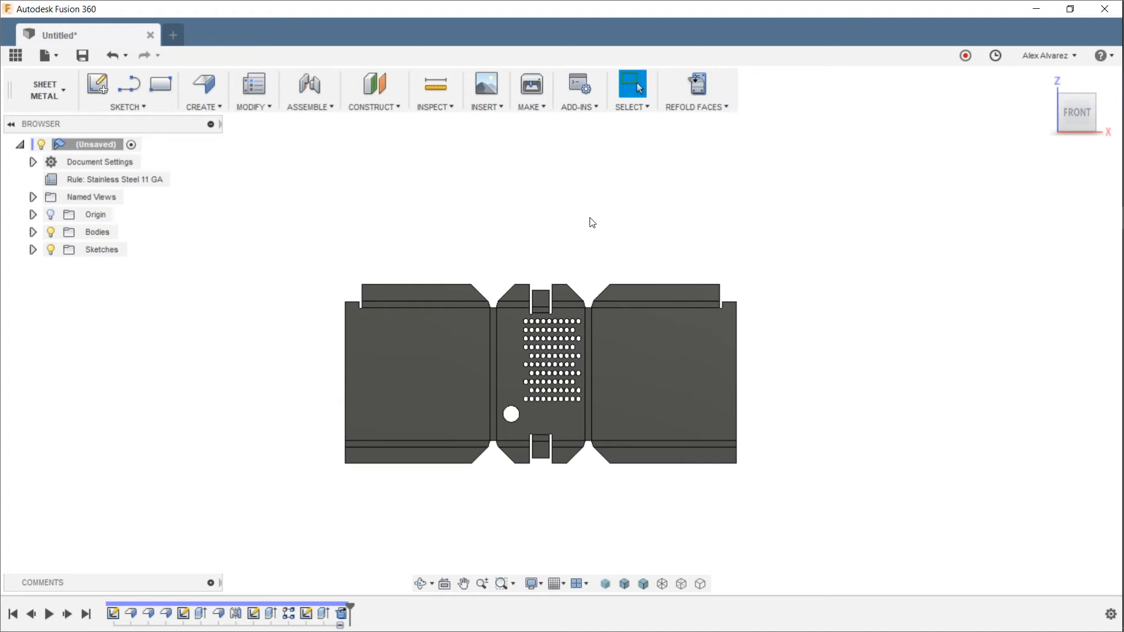
{"action": "middle_click_drag", "start_coordinate": [590, 218], "coordinate": [583, 246]}
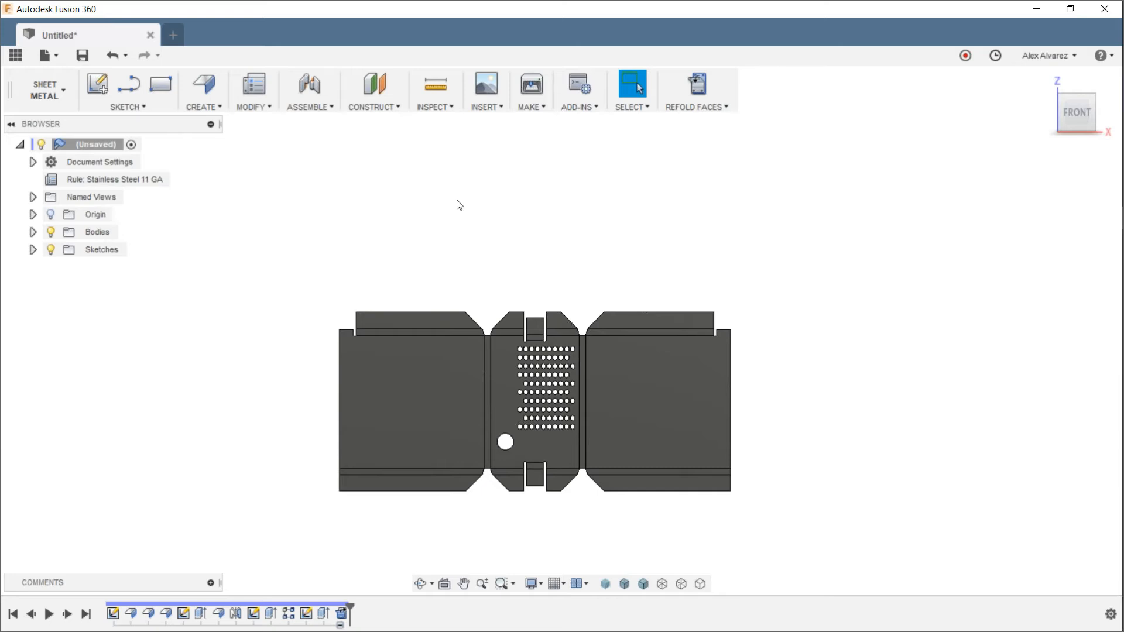
{"action": "left_click", "coordinate": [82, 56]}
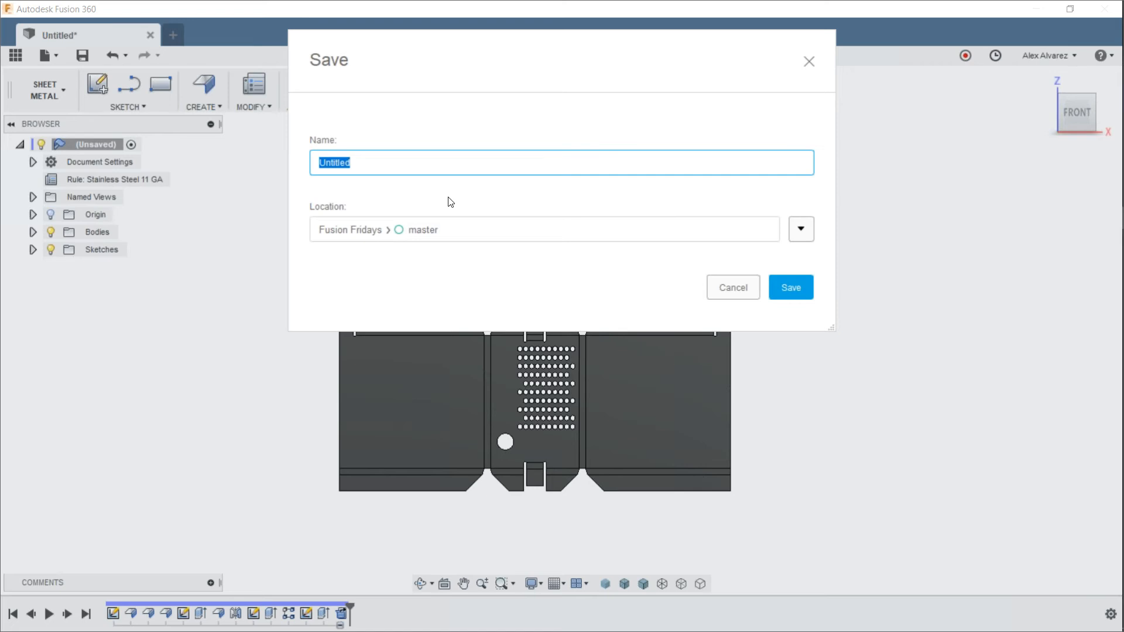
{"action": "type", "text": "PS"}
{"action": "left_click", "coordinate": [791, 288]}
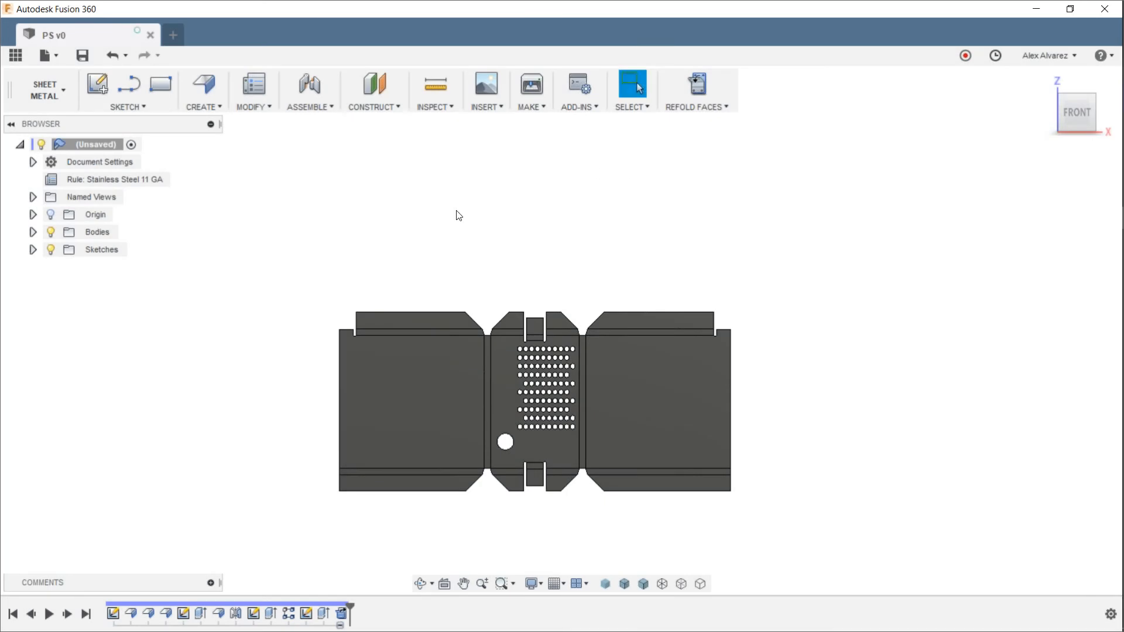
Step: Save a copy of the unfolded design as PS in the Webinar 35 Sheet Metal-Design & Manufacture folder
{"action": "left_click", "coordinate": [16, 55]}
{"action": "double_click", "coordinate": [166, 173]}
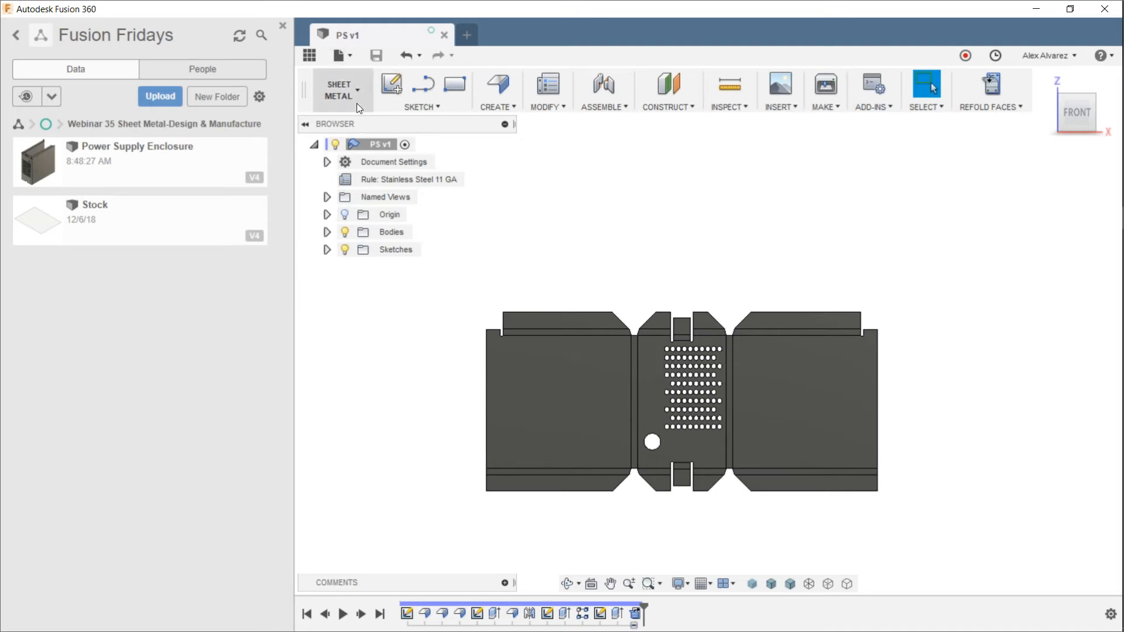
{"action": "left_click", "coordinate": [351, 54]}
{"action": "left_click", "coordinate": [357, 172]}
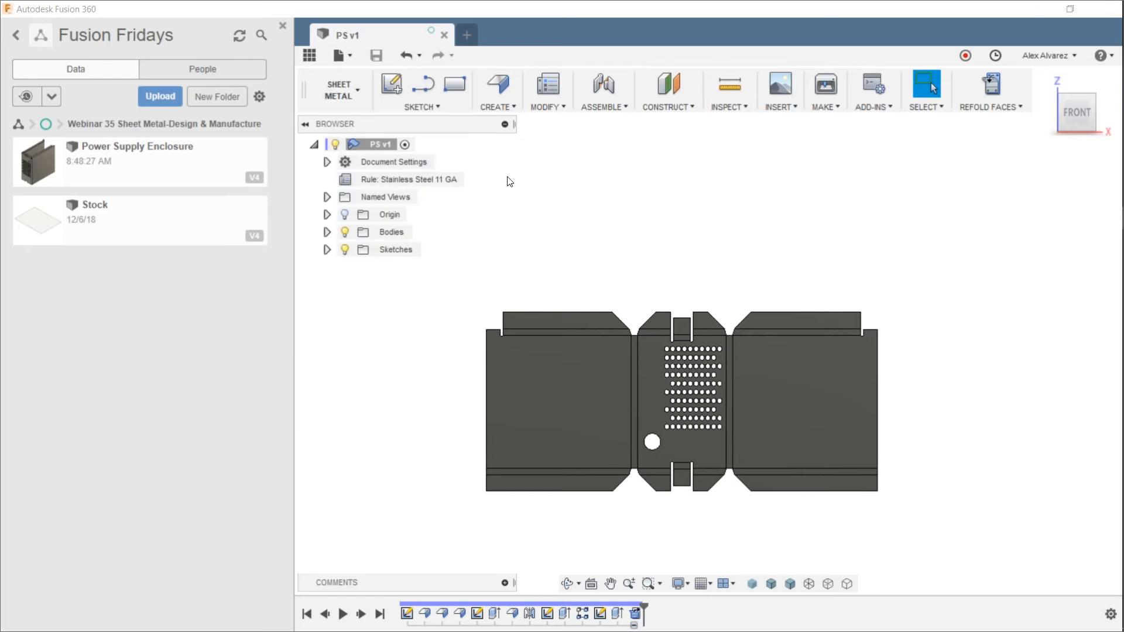
{"action": "left_click", "coordinate": [402, 164]}
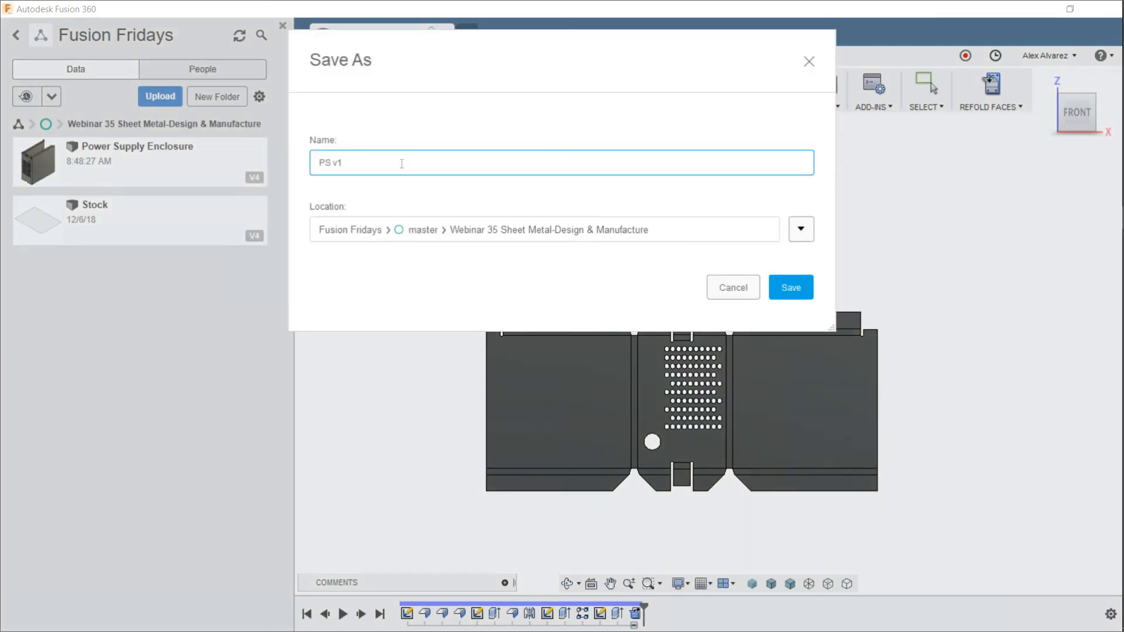
{"action": "left_click", "coordinate": [801, 233]}
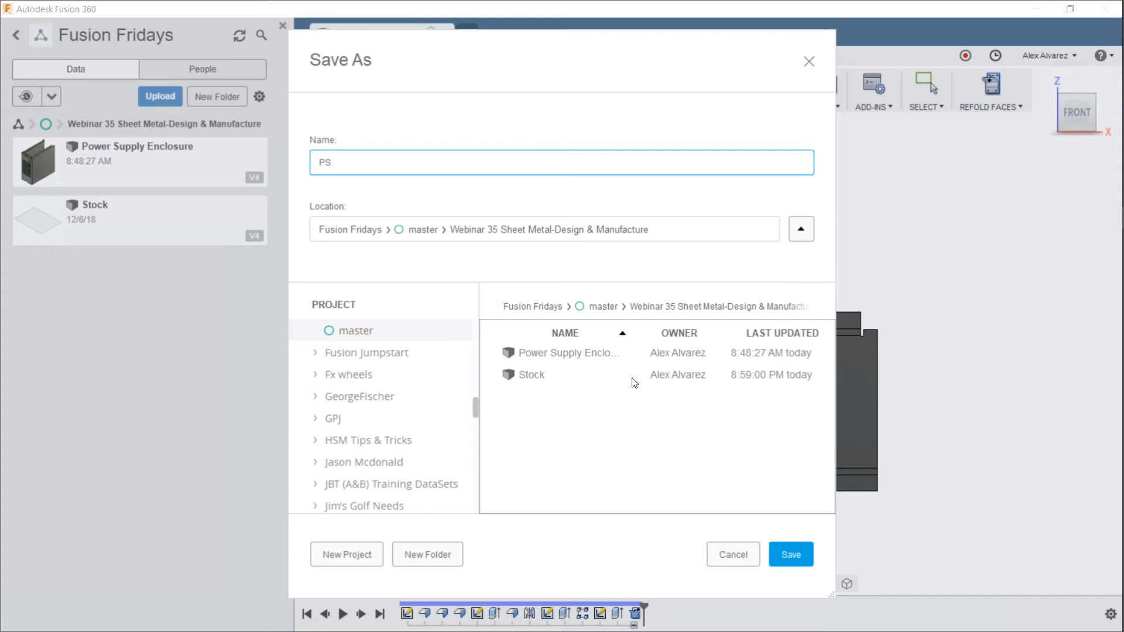
{"action": "left_click", "coordinate": [790, 555]}
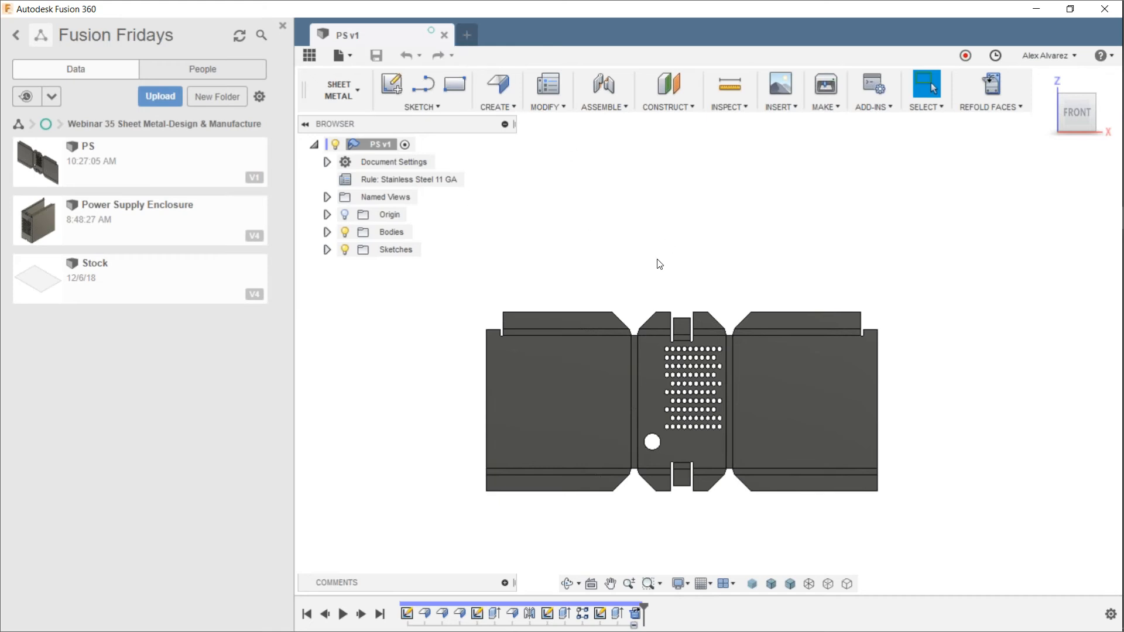
Step: Create a new design and save it as Assembly in the Webinar 35 Sheet Metal-Design & Manufacture folder
{"action": "left_click", "coordinate": [467, 35]}
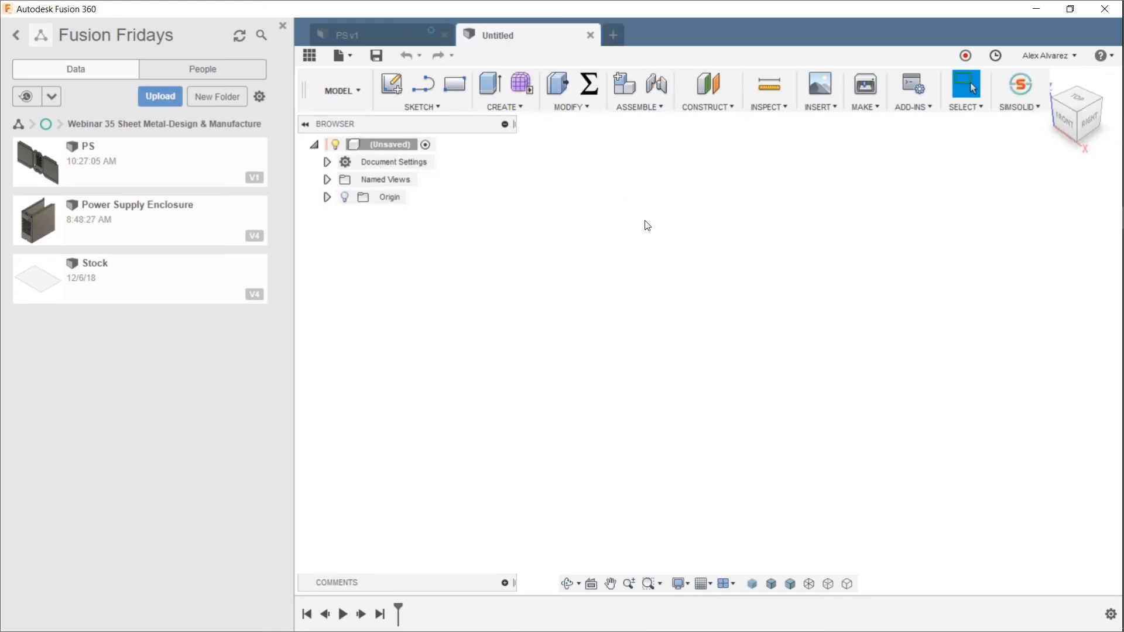
{"action": "left_click", "coordinate": [376, 55]}
{"action": "type", "text": "A"}
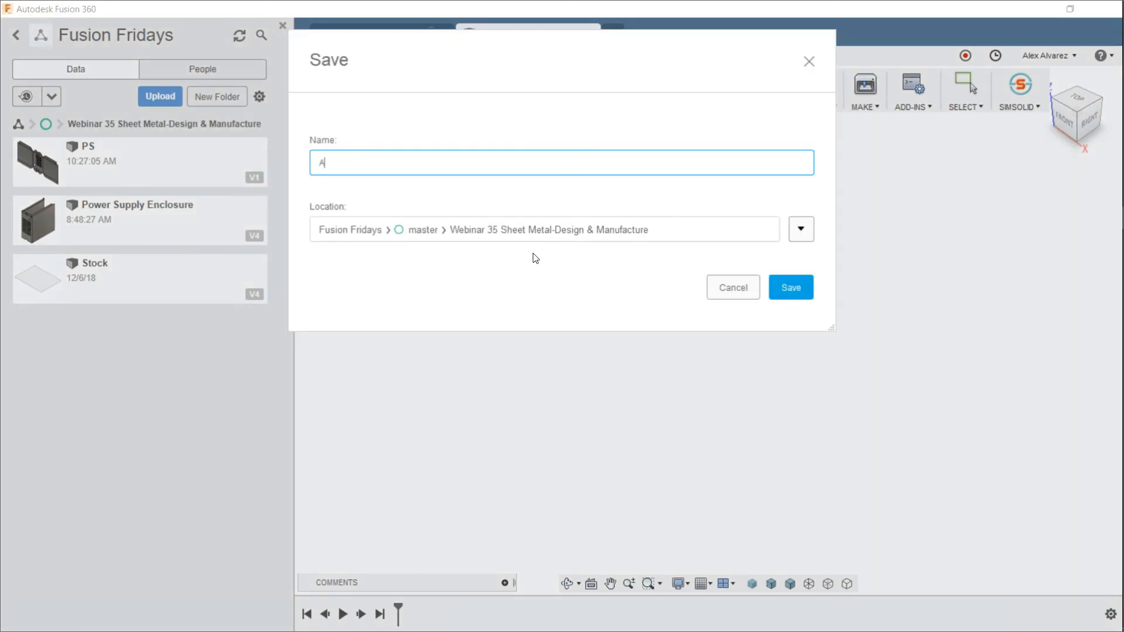
{"action": "type", "text": "ssembly"}
{"action": "key", "text": "Return"}
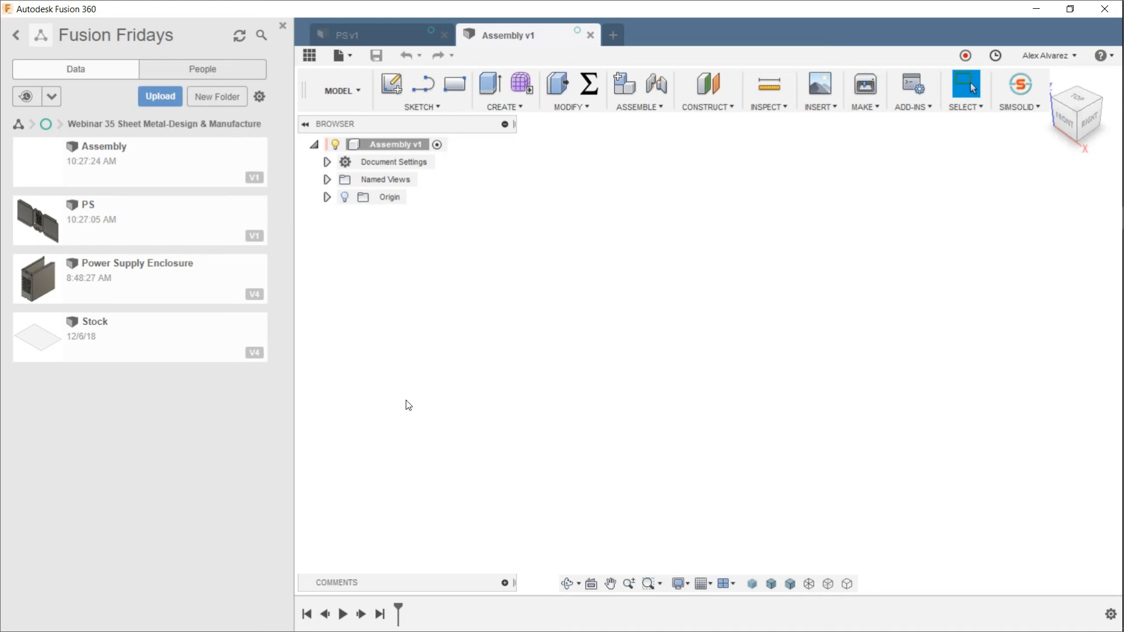
Step: Insert the Stock design into the assembly at its default position and ground the component
{"action": "right_click", "coordinate": [130, 349]}
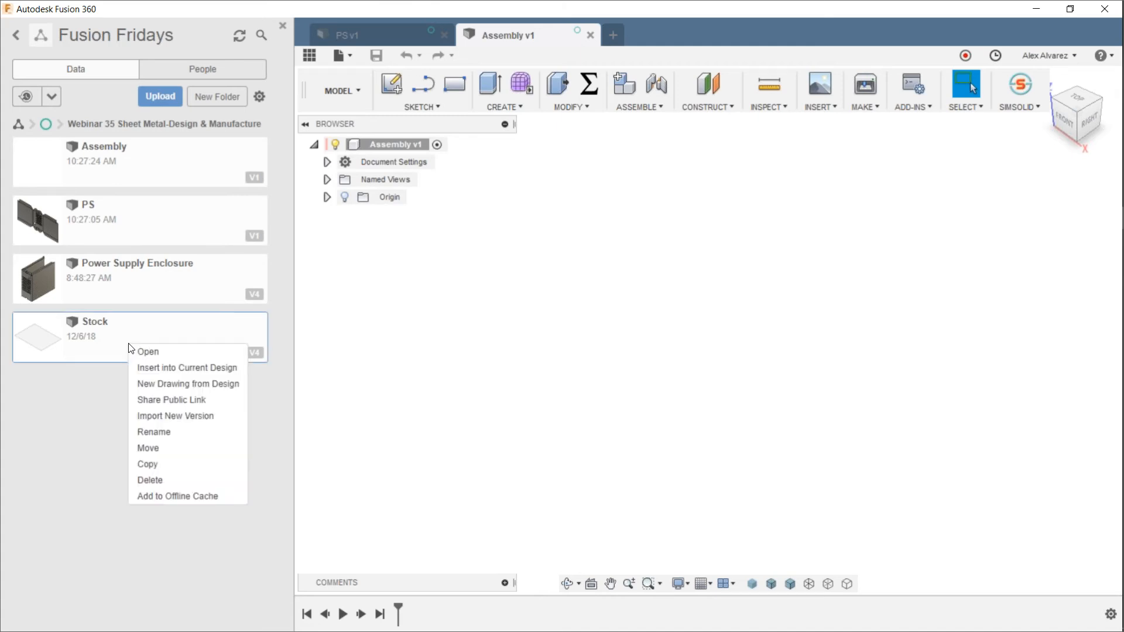
{"action": "left_click", "coordinate": [147, 369]}
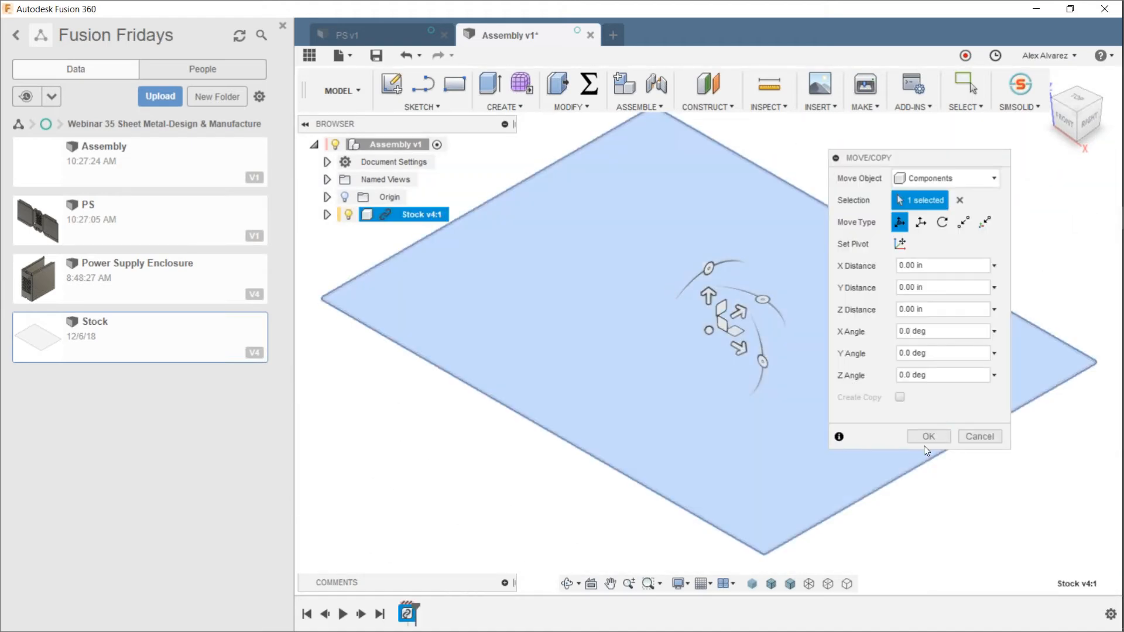
{"action": "left_click", "coordinate": [928, 437]}
{"action": "right_click", "coordinate": [406, 222]}
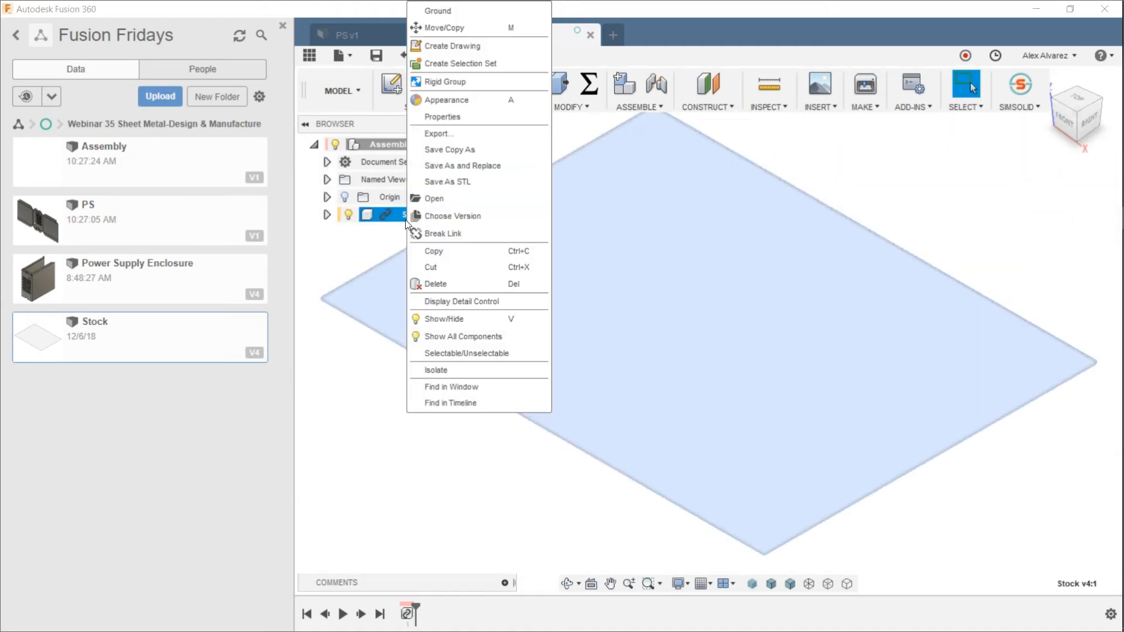
{"action": "left_click", "coordinate": [464, 12]}
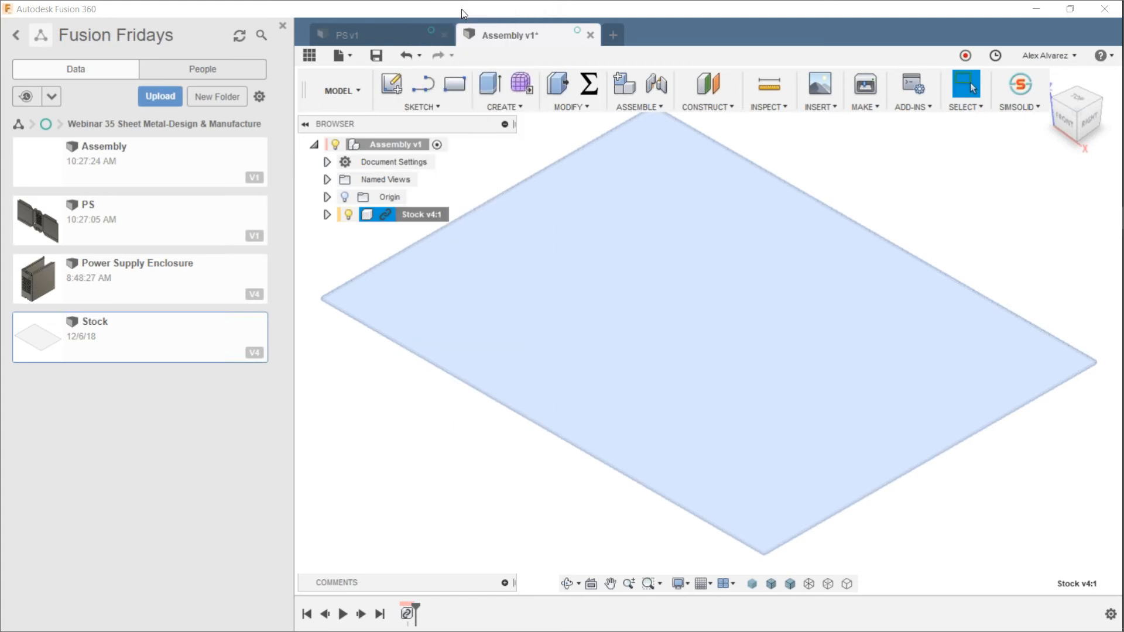
{"action": "left_click", "coordinate": [479, 178]}
{"action": "scroll", "coordinate": [490, 193], "scroll_direction": "down", "scroll_amount": 1}
{"action": "middle_click_drag", "start_coordinate": [509, 242], "coordinate": [544, 318]}
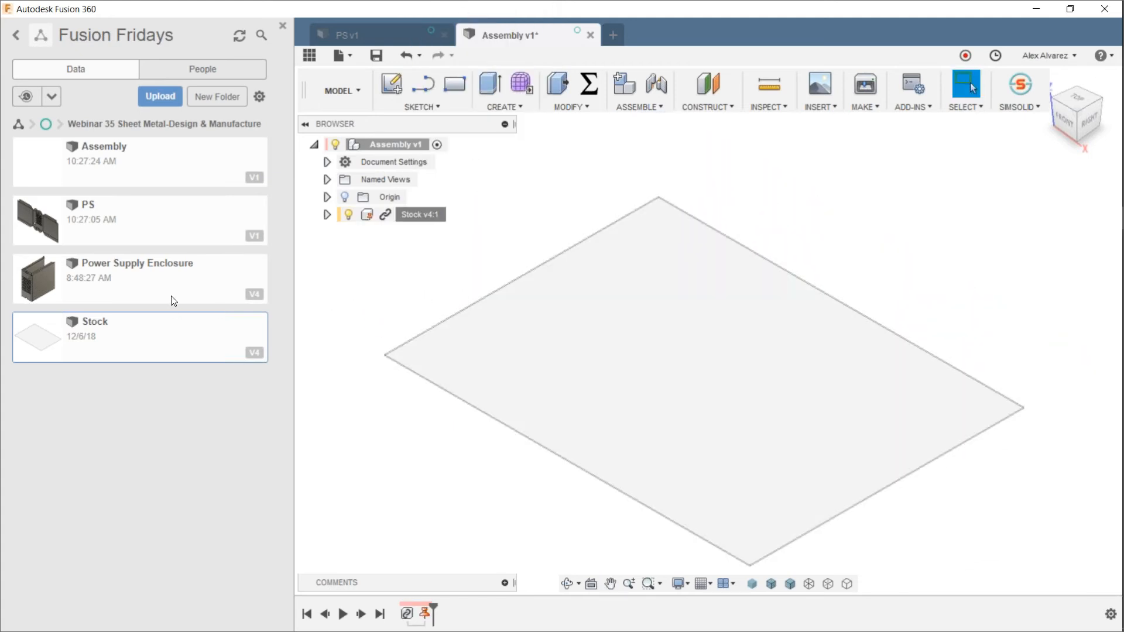
Step: Insert the PS design saved in the webinar folder into the assembly at its default position
{"action": "right_click", "coordinate": [145, 230]}
{"action": "left_click", "coordinate": [168, 248]}
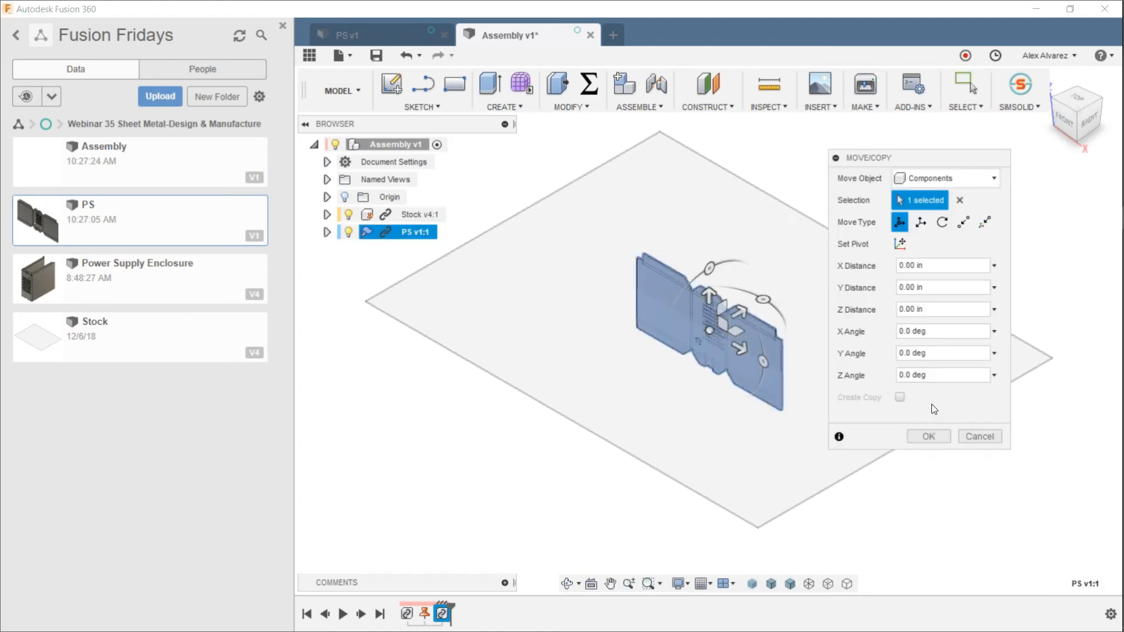
{"action": "left_click", "coordinate": [928, 444]}
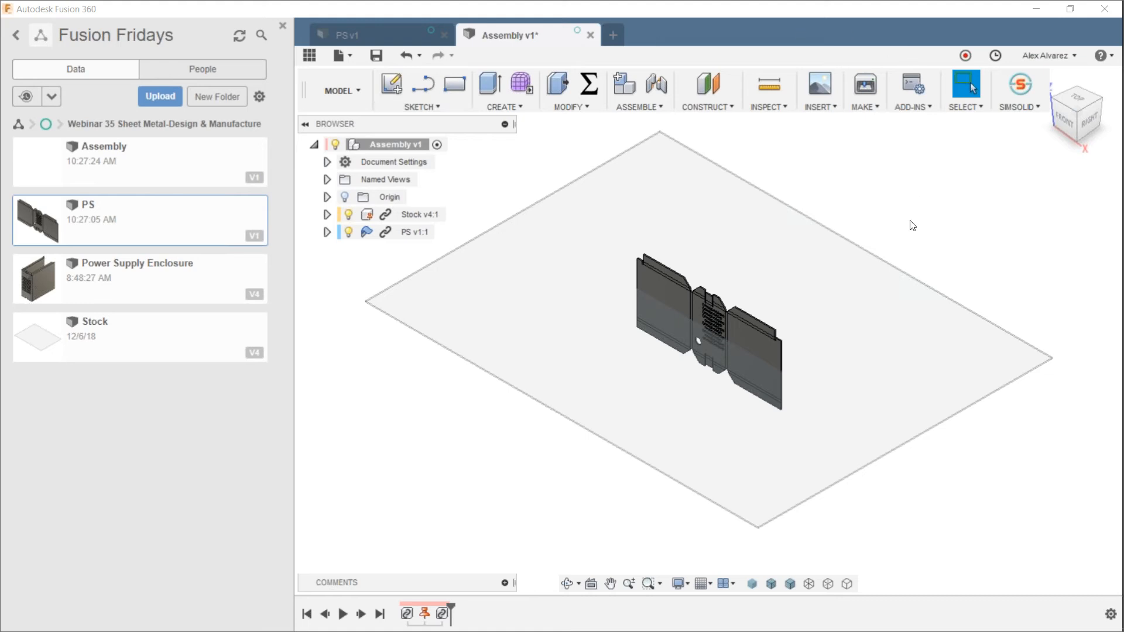
Step: Open the list of add-in commands for the assembly
{"action": "middle_click_drag", "start_coordinate": [891, 203], "coordinate": [895, 226]}
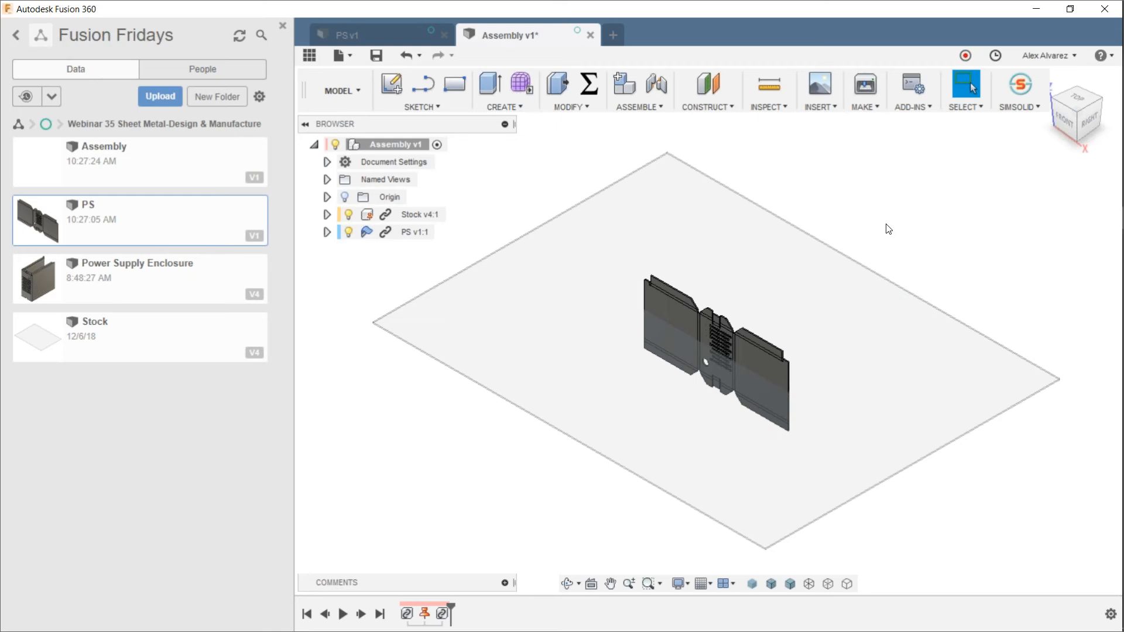
{"action": "left_click", "coordinate": [902, 110]}
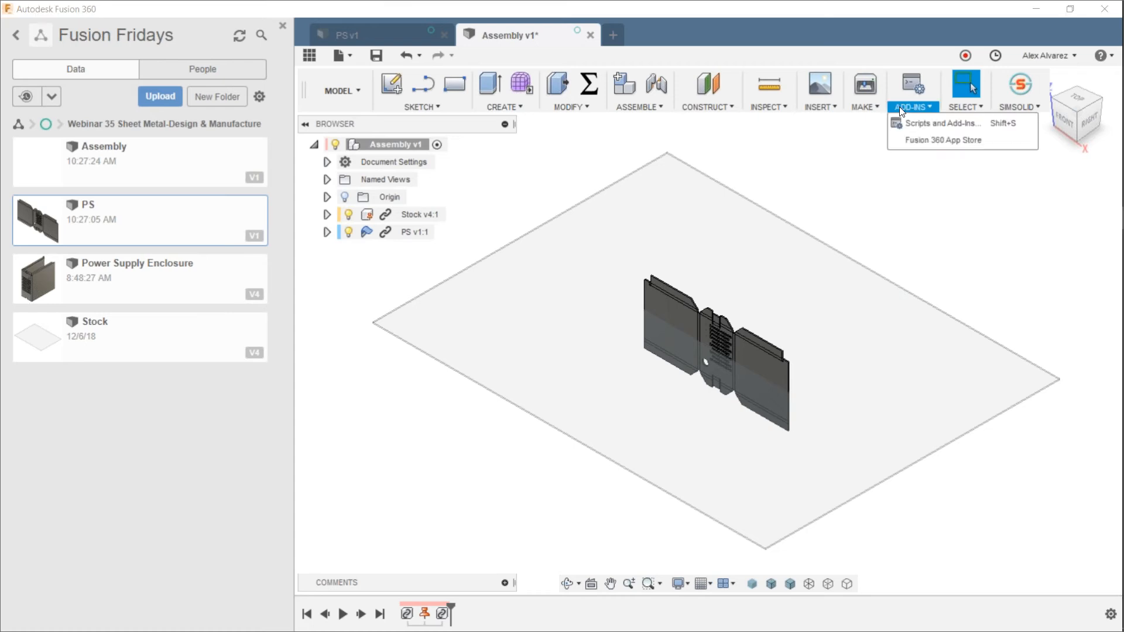
Step: Open the Fusion 360 App Store and search its apps for "nester"
{"action": "left_click", "coordinate": [931, 142]}
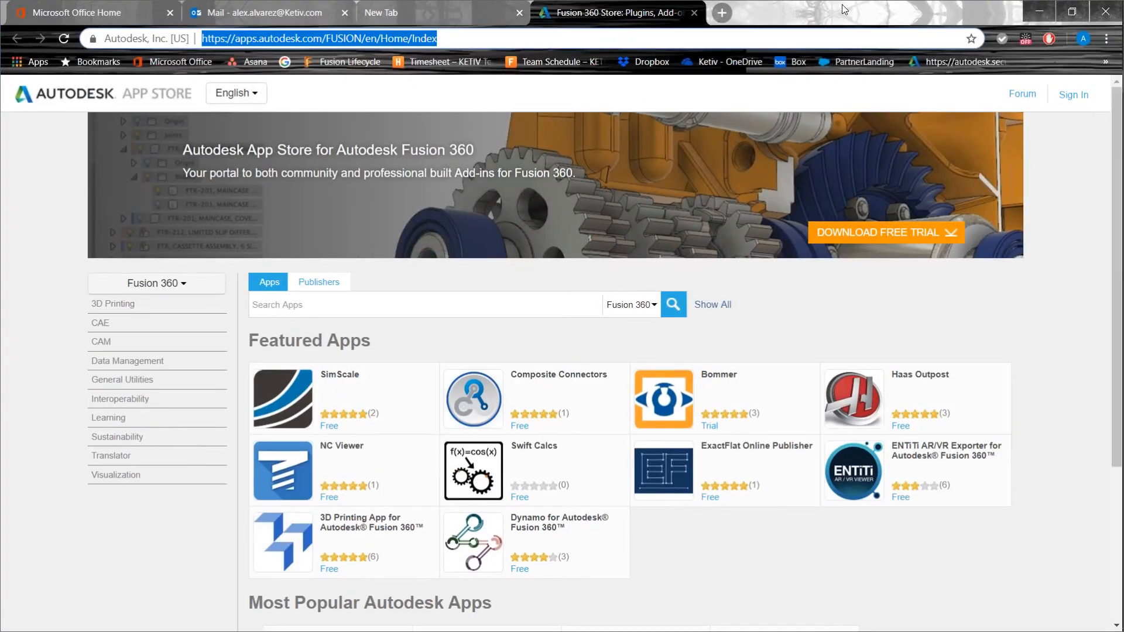
{"action": "left_click_drag", "start_coordinate": [840, 23], "coordinate": [811, 1]}
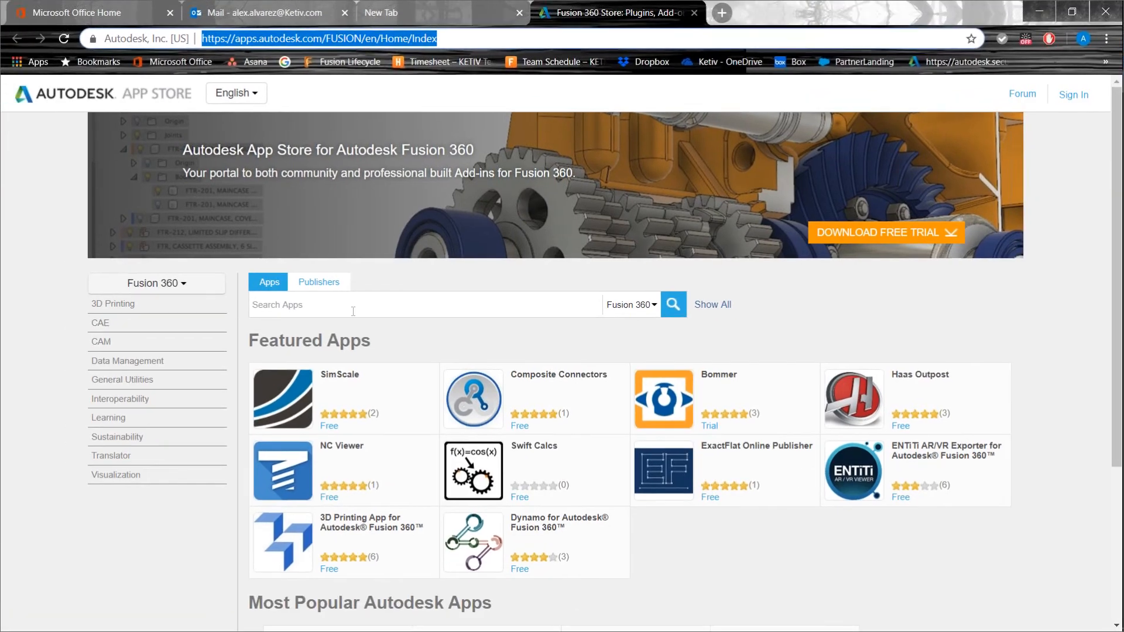
{"action": "left_click", "coordinate": [352, 305]}
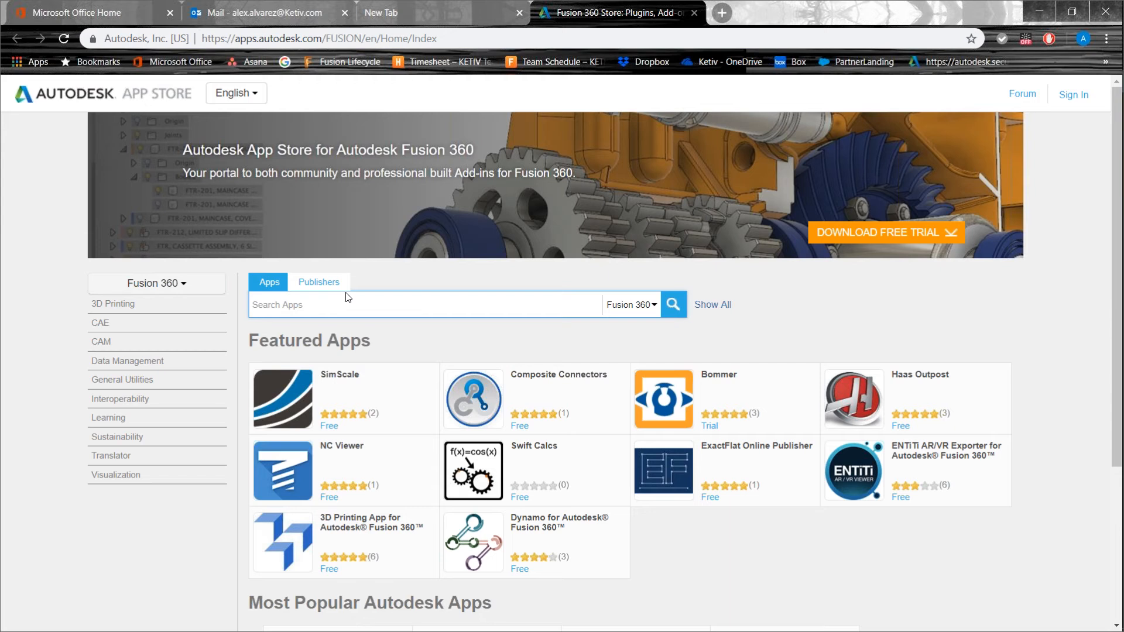
{"action": "type", "text": "nester"}
{"action": "key", "text": "Return"}
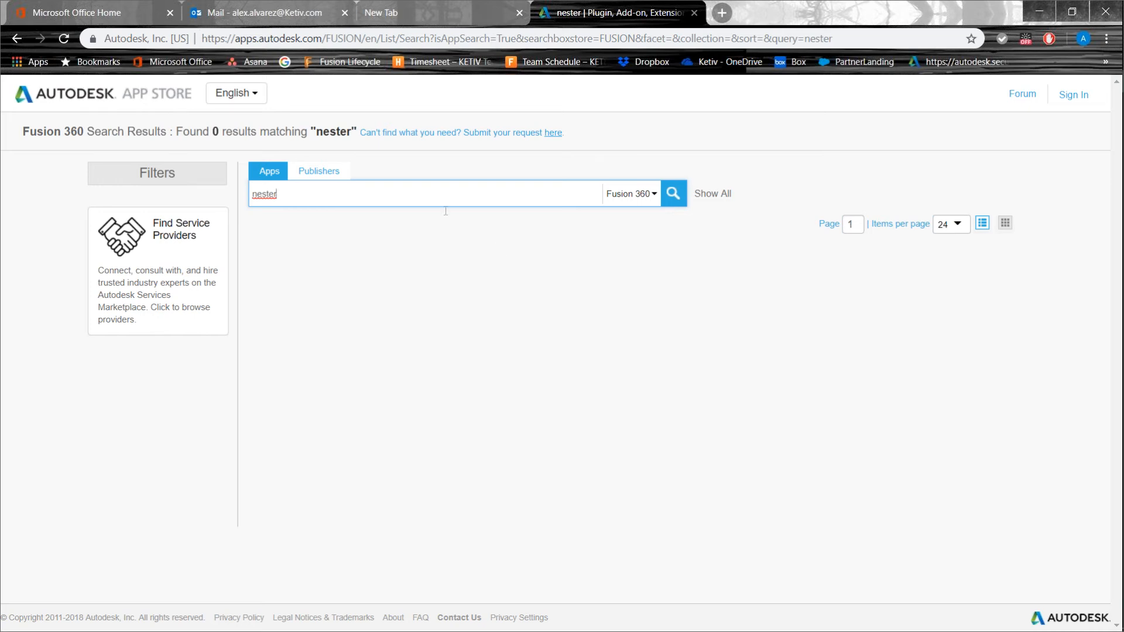
Step: Search the web for "fusion 360 nester github" in the empty browser tab and open the NESTER repository on GitHub
{"action": "left_click", "coordinate": [420, 11]}
{"action": "left_click", "coordinate": [464, 303]}
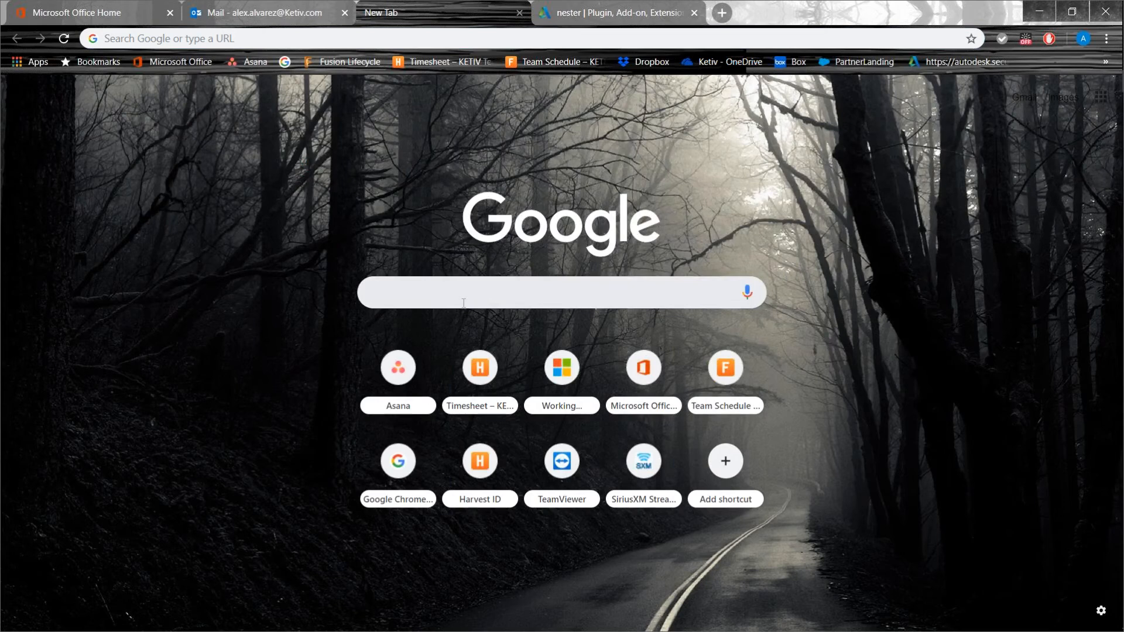
{"action": "type", "text": "fusion 36"}
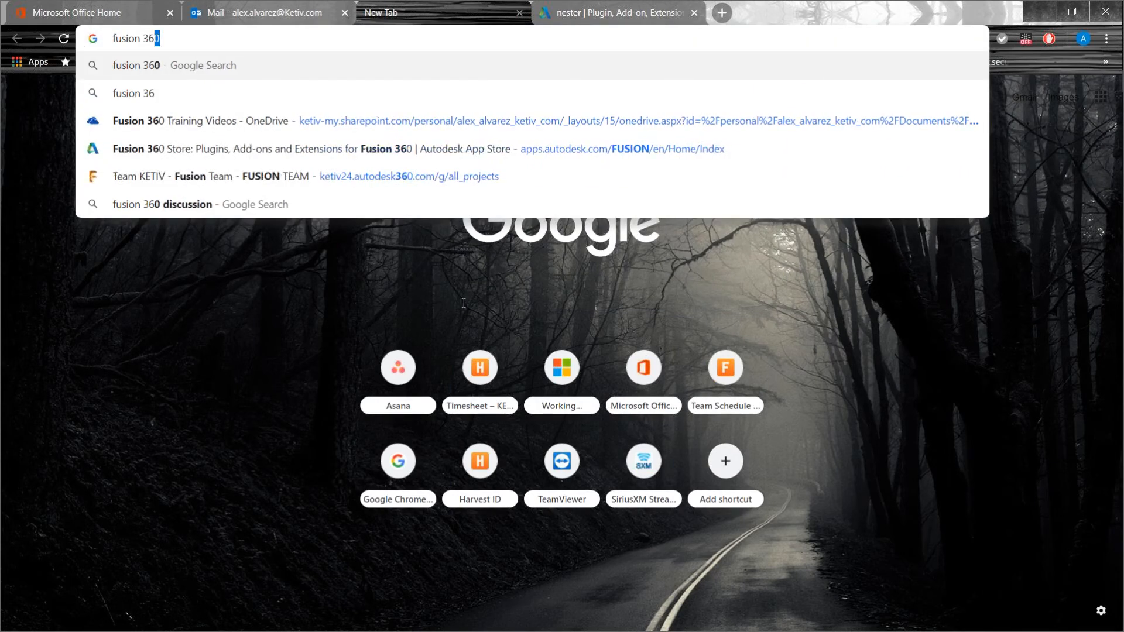
{"action": "type", "text": "0 nester gi"}
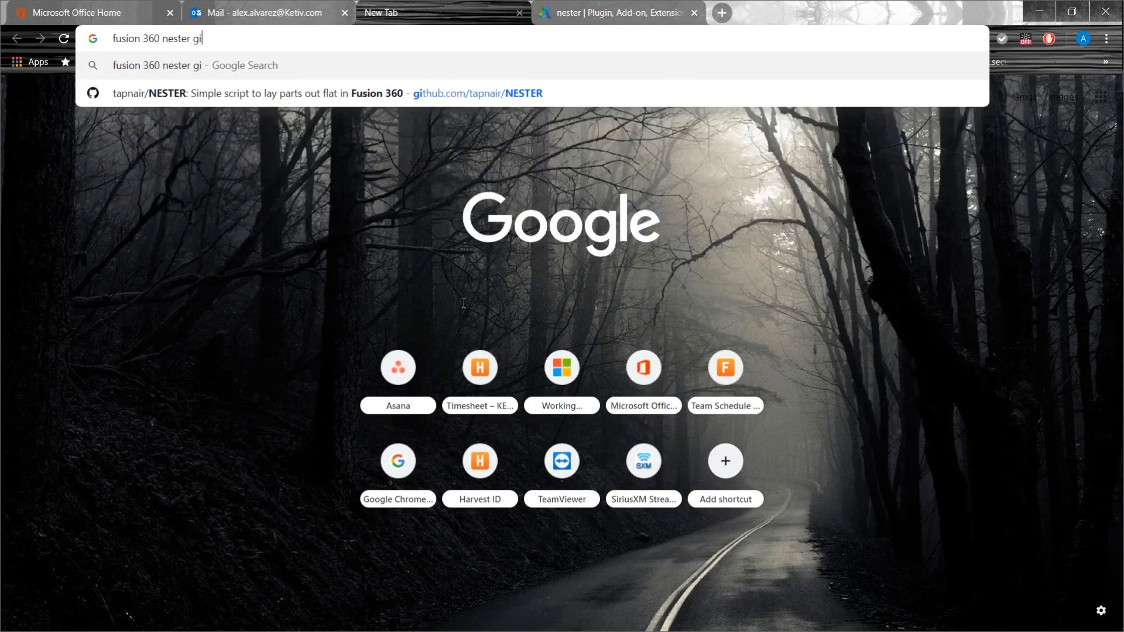
{"action": "type", "text": "thub"}
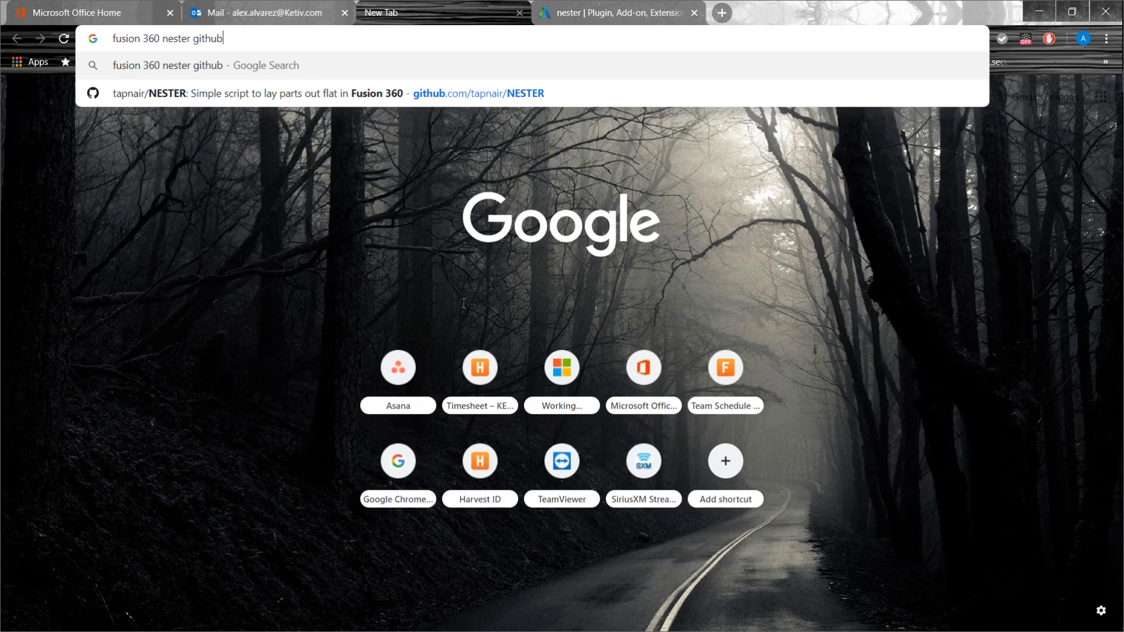
{"action": "key", "text": "Return"}
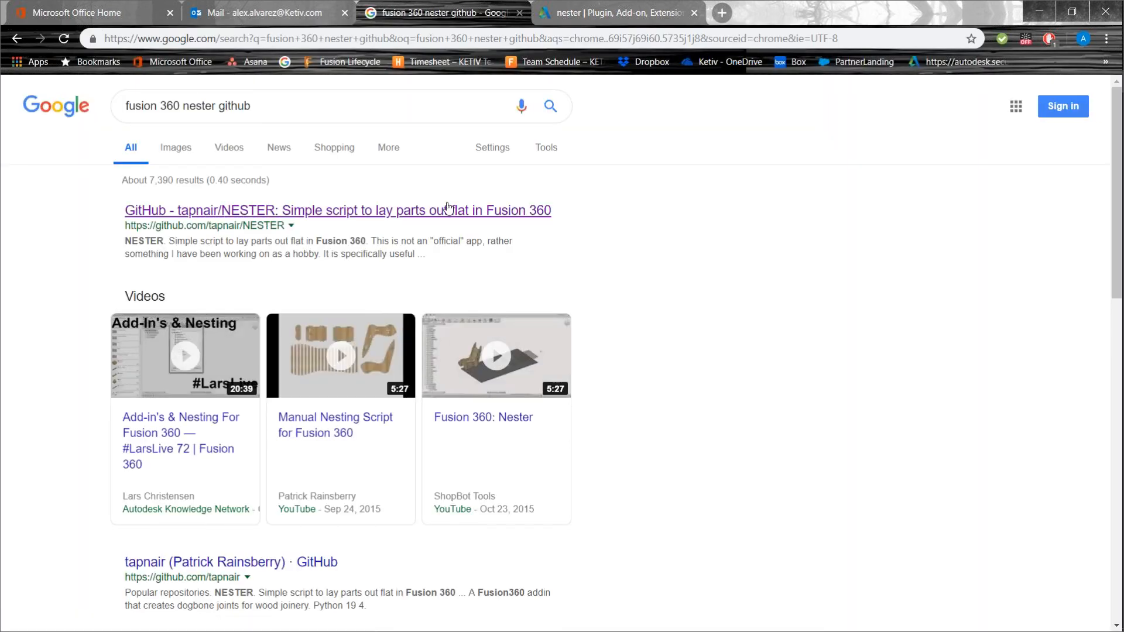
{"action": "left_click", "coordinate": [448, 220]}
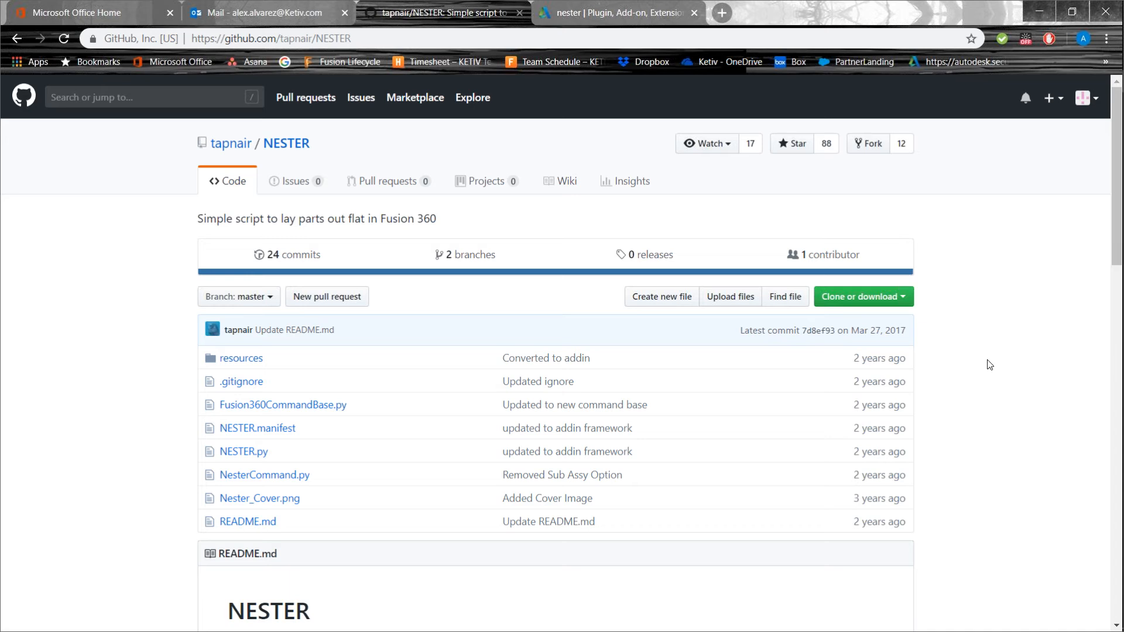
Step: Examine the NESTER repository's file list, README description and example layout image, including the note about its intended machine use
{"action": "scroll", "coordinate": [648, 341], "scroll_direction": "down", "scroll_amount": 2}
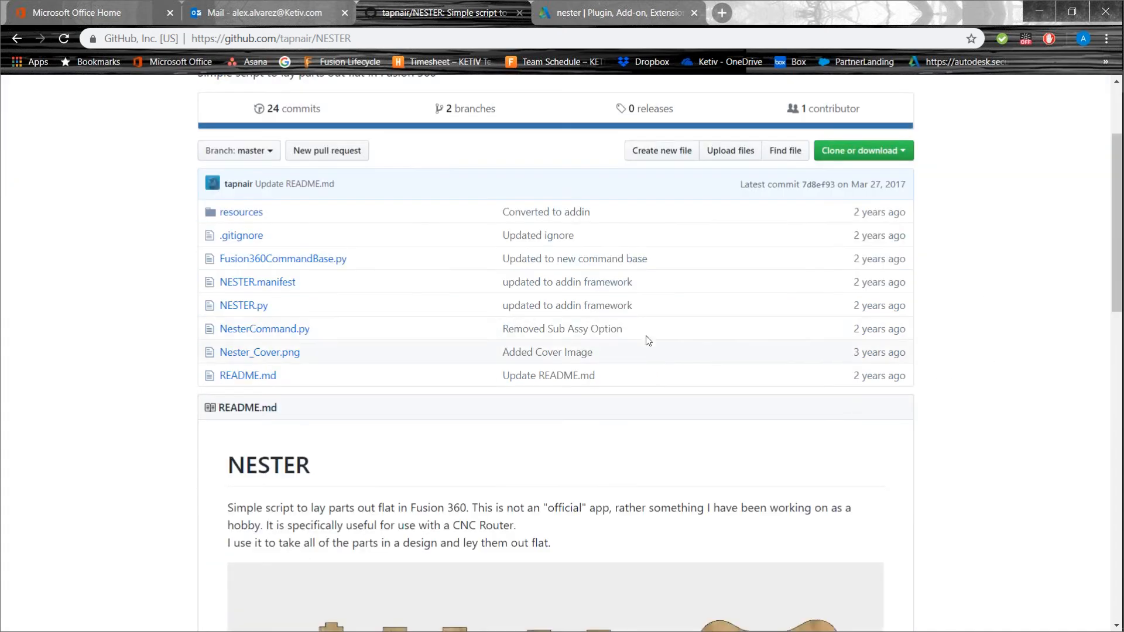
{"action": "scroll", "coordinate": [648, 340], "scroll_direction": "up", "scroll_amount": 1}
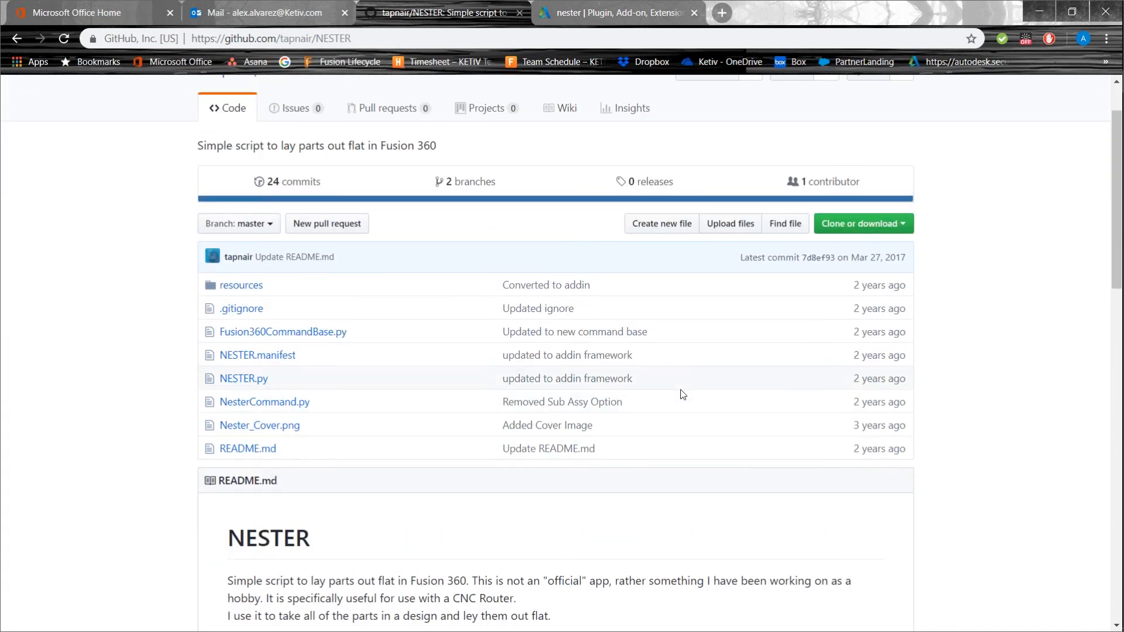
{"action": "scroll", "coordinate": [683, 395], "scroll_direction": "down", "scroll_amount": 4}
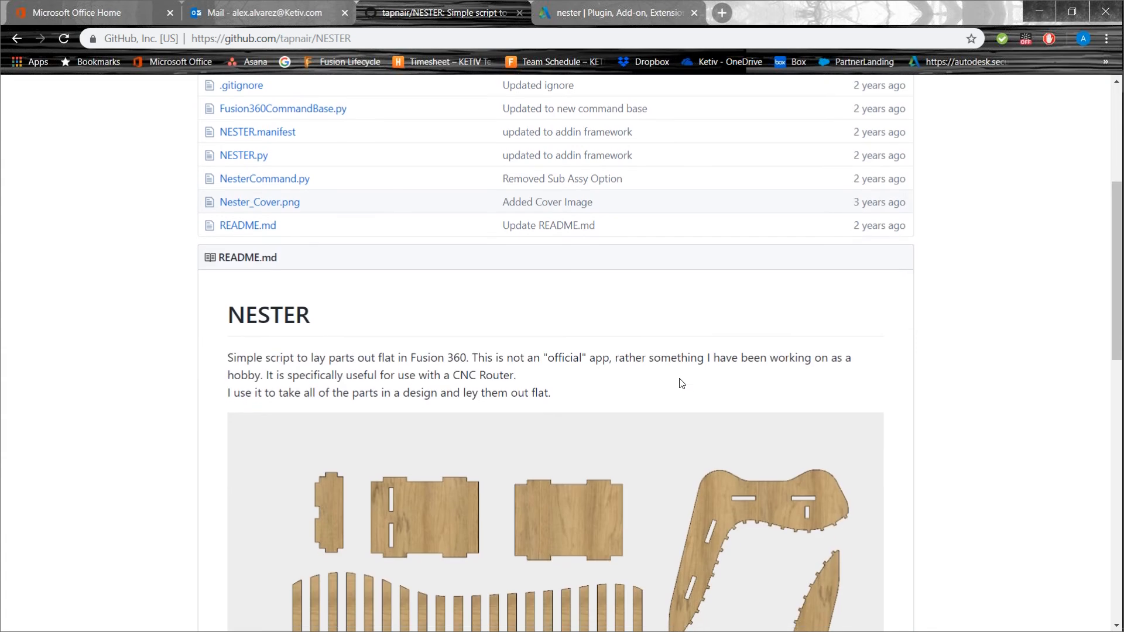
{"action": "scroll", "coordinate": [681, 383], "scroll_direction": "down", "scroll_amount": 4}
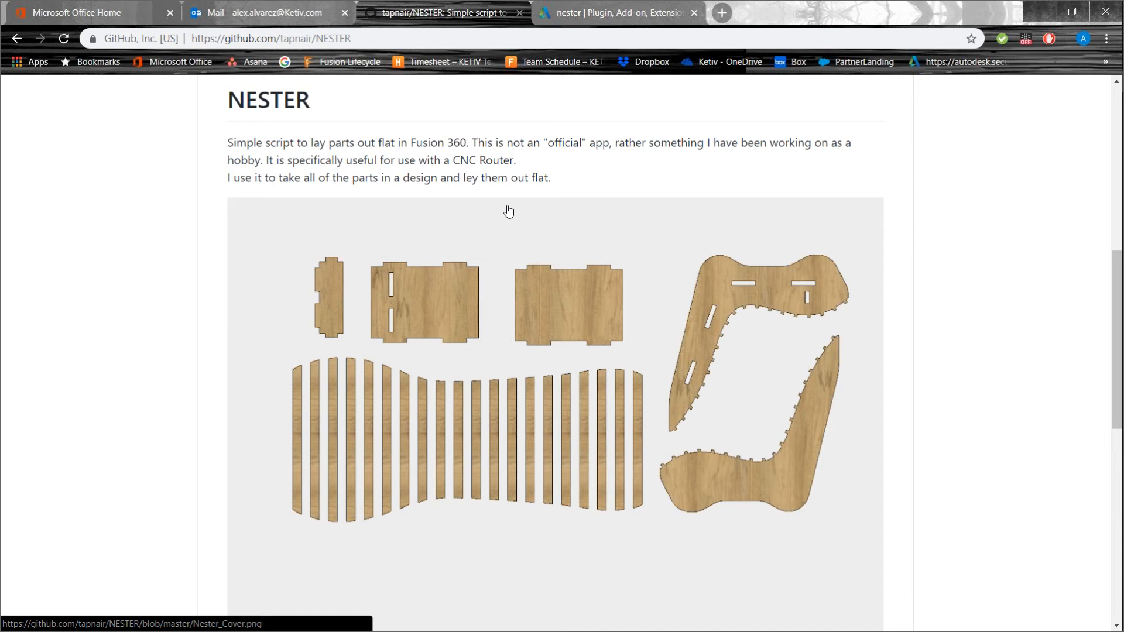
{"action": "left_click_drag", "start_coordinate": [523, 162], "coordinate": [454, 161]}
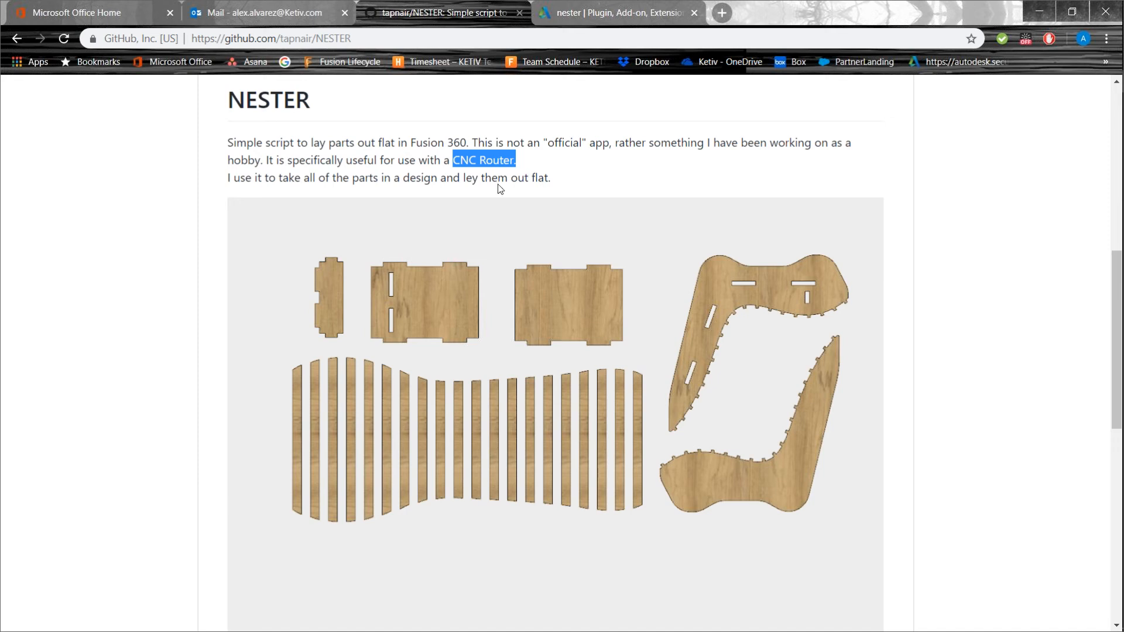
{"action": "scroll", "coordinate": [503, 169], "scroll_direction": "up", "scroll_amount": 5}
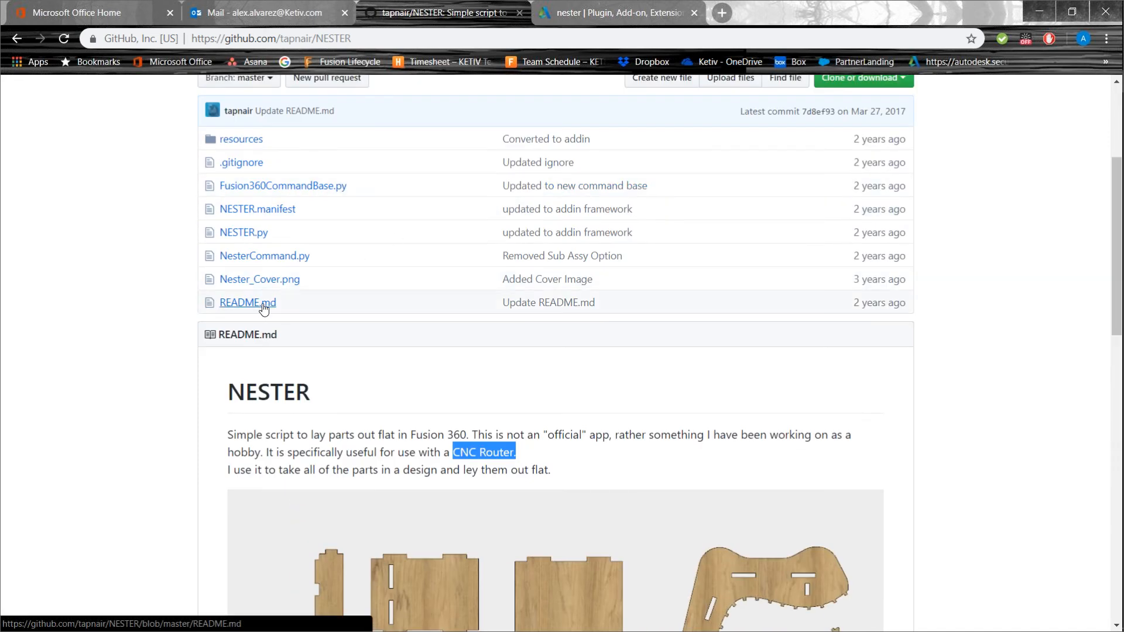
{"action": "scroll", "coordinate": [419, 311], "scroll_direction": "up", "scroll_amount": 2}
{"action": "scroll", "coordinate": [419, 311], "scroll_direction": "up", "scroll_amount": 2}
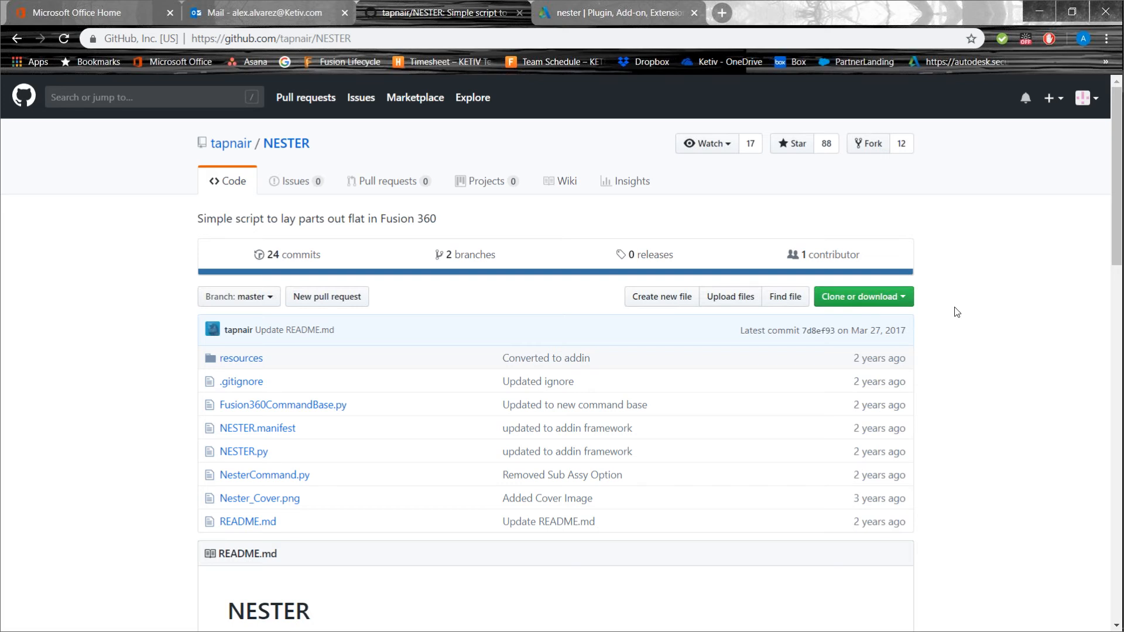
Step: Switch back to Fusion 360 and run the NESTER add-in from Scripts and Add-Ins
{"action": "key", "text": "alt+Tab"}
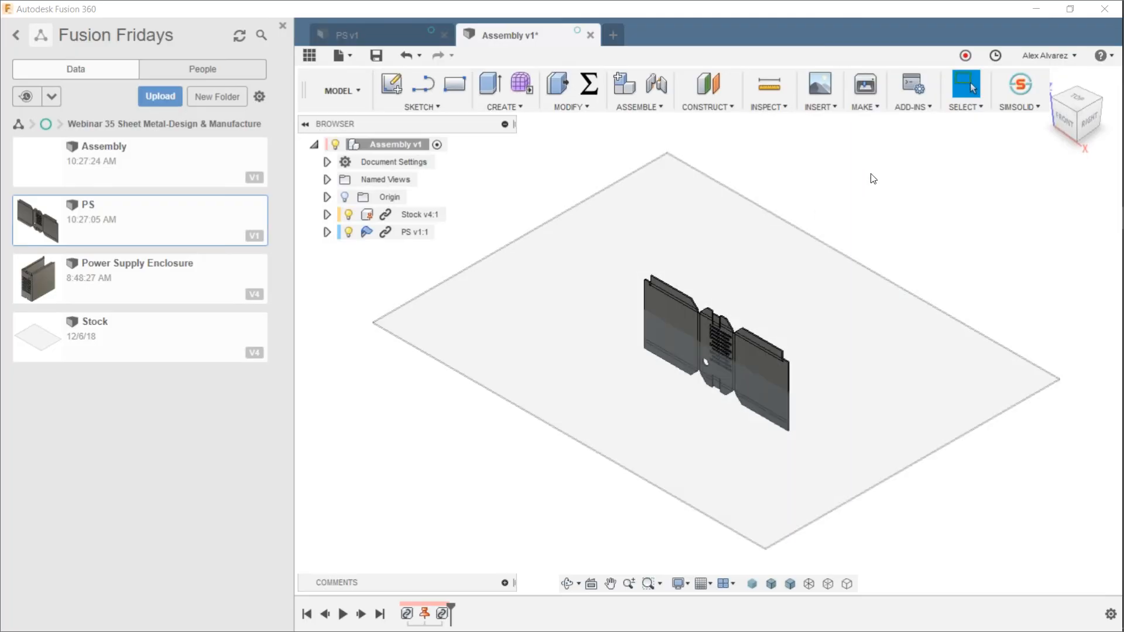
{"action": "left_click", "coordinate": [917, 110]}
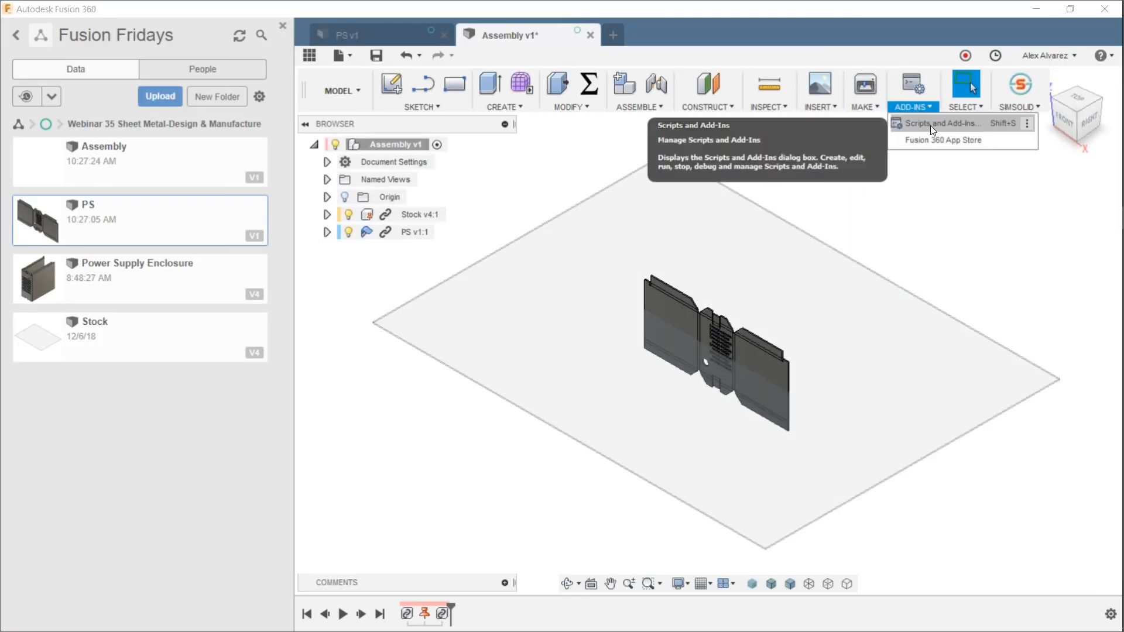
{"action": "left_click", "coordinate": [929, 124]}
{"action": "left_click", "coordinate": [608, 277]}
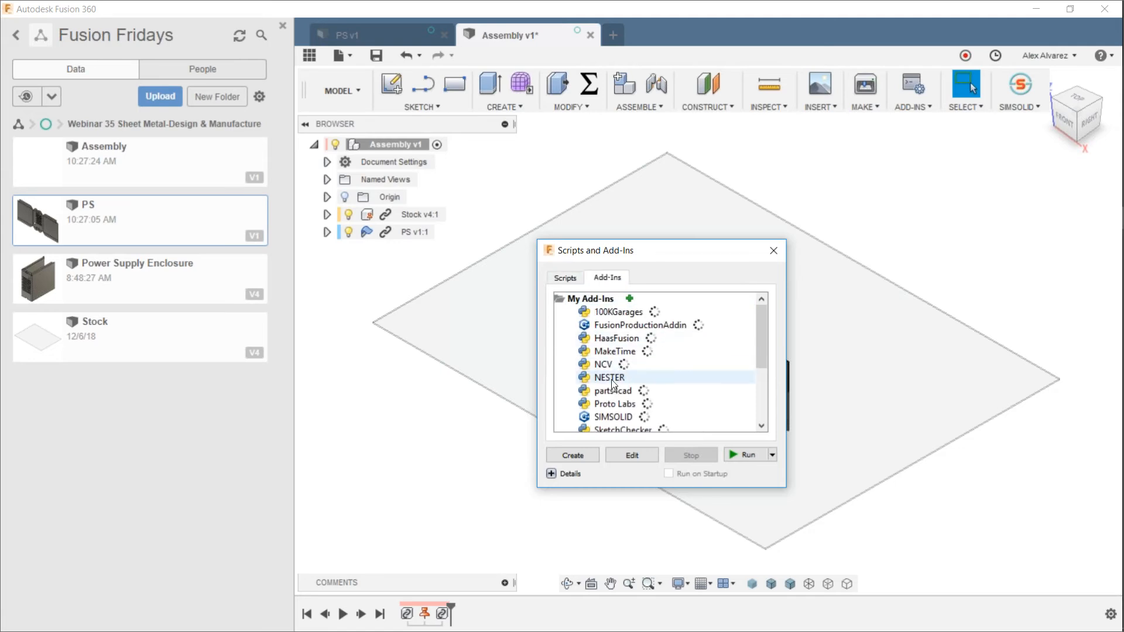
{"action": "left_click", "coordinate": [601, 379]}
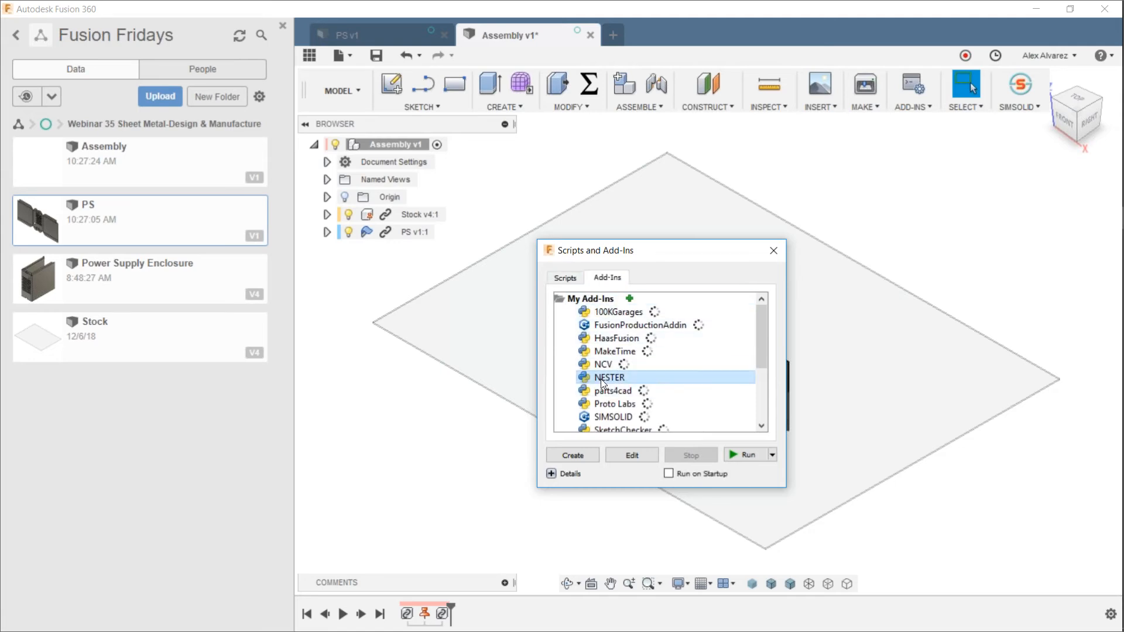
{"action": "left_click", "coordinate": [743, 456]}
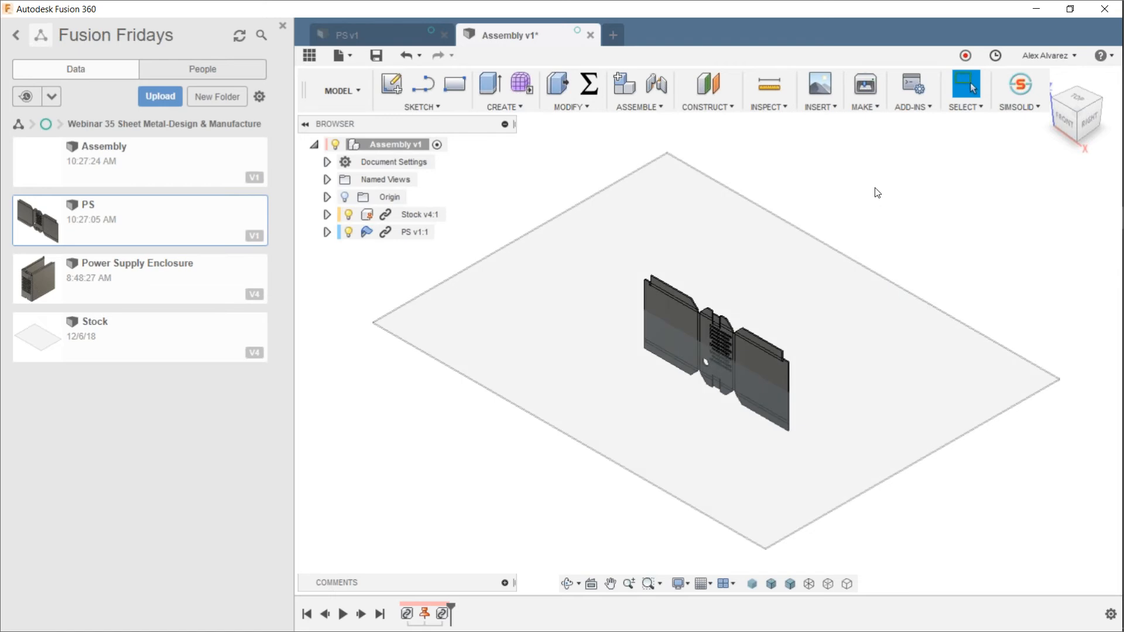
Step: Start the Nester command and set the large face of the stock sheet as base face, with the data panel hidden
{"action": "left_click", "coordinate": [912, 109]}
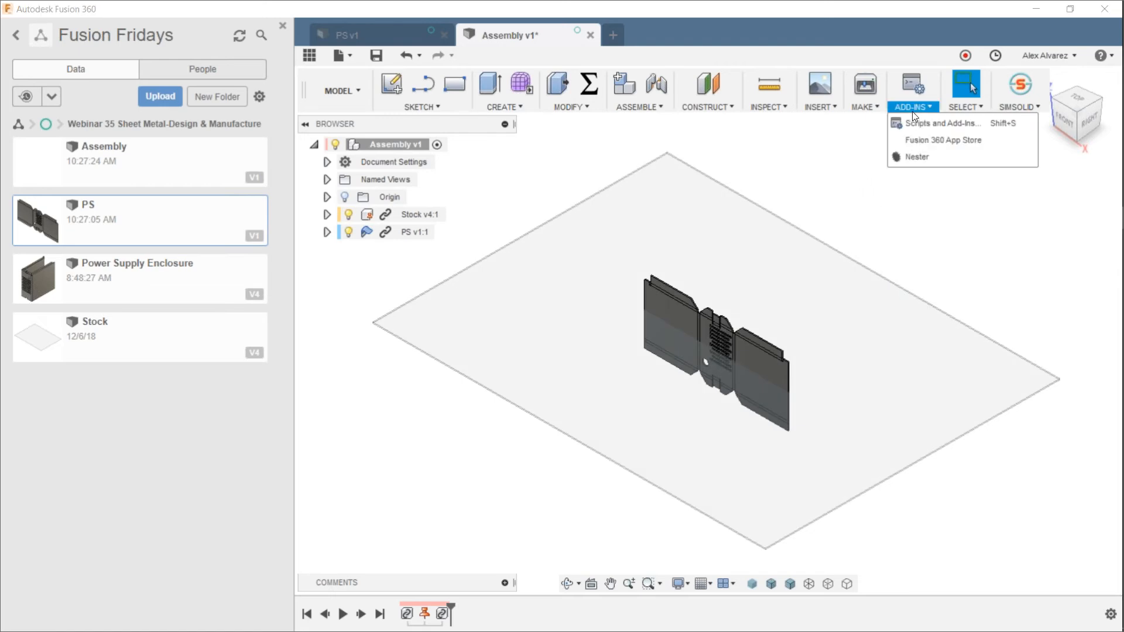
{"action": "left_click", "coordinate": [923, 158]}
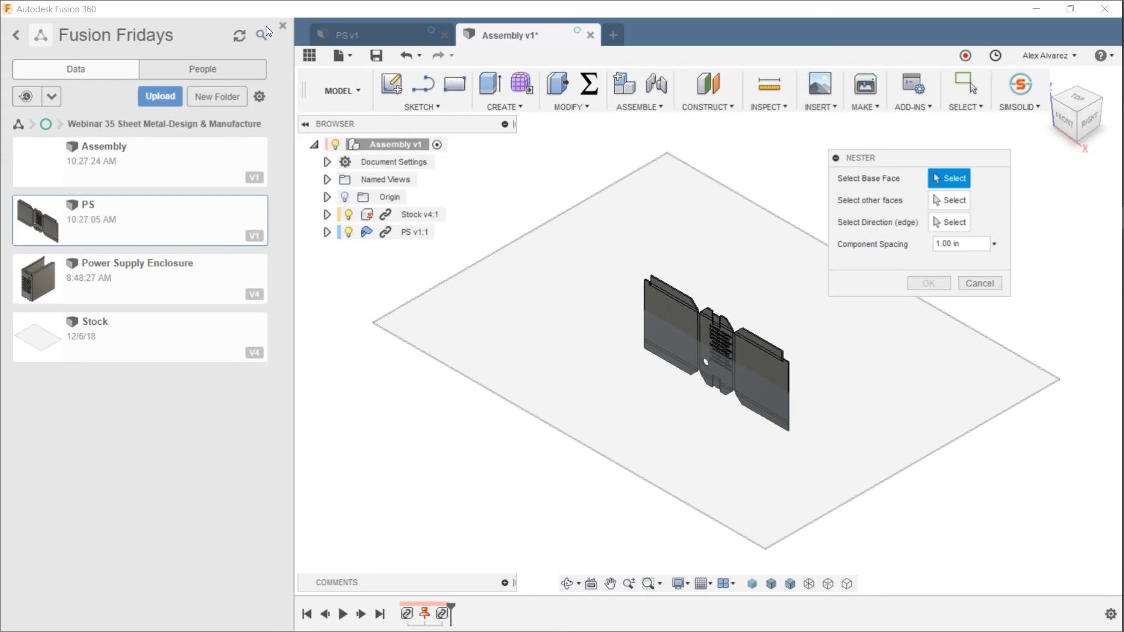
{"action": "left_click", "coordinate": [281, 26]}
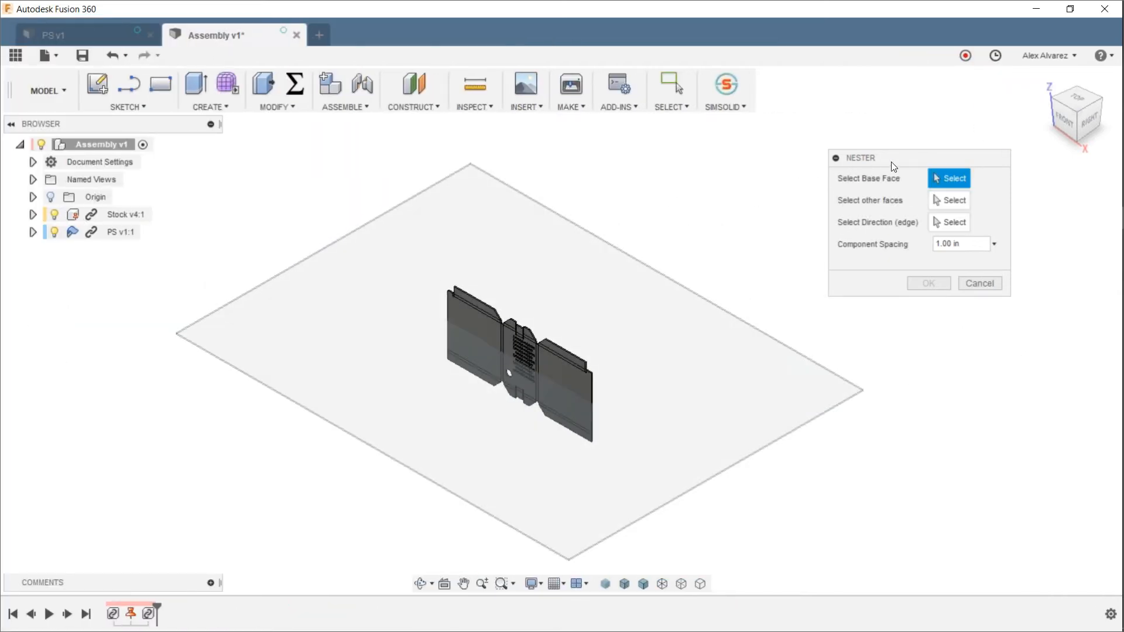
{"action": "left_click_drag", "start_coordinate": [893, 167], "coordinate": [814, 159]}
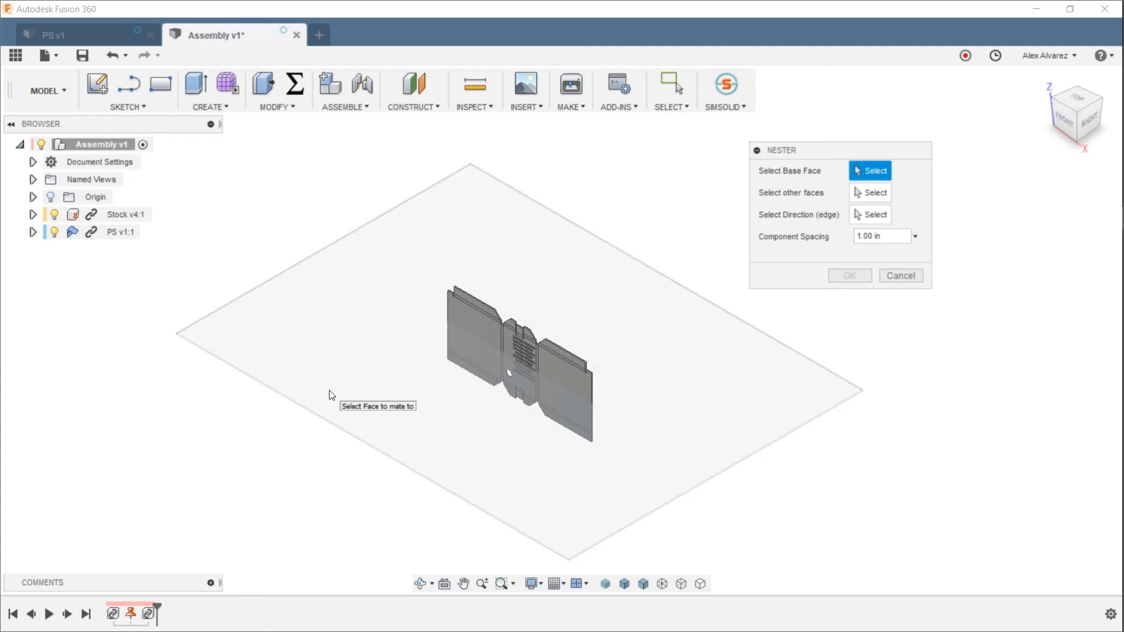
{"action": "left_click", "coordinate": [300, 375]}
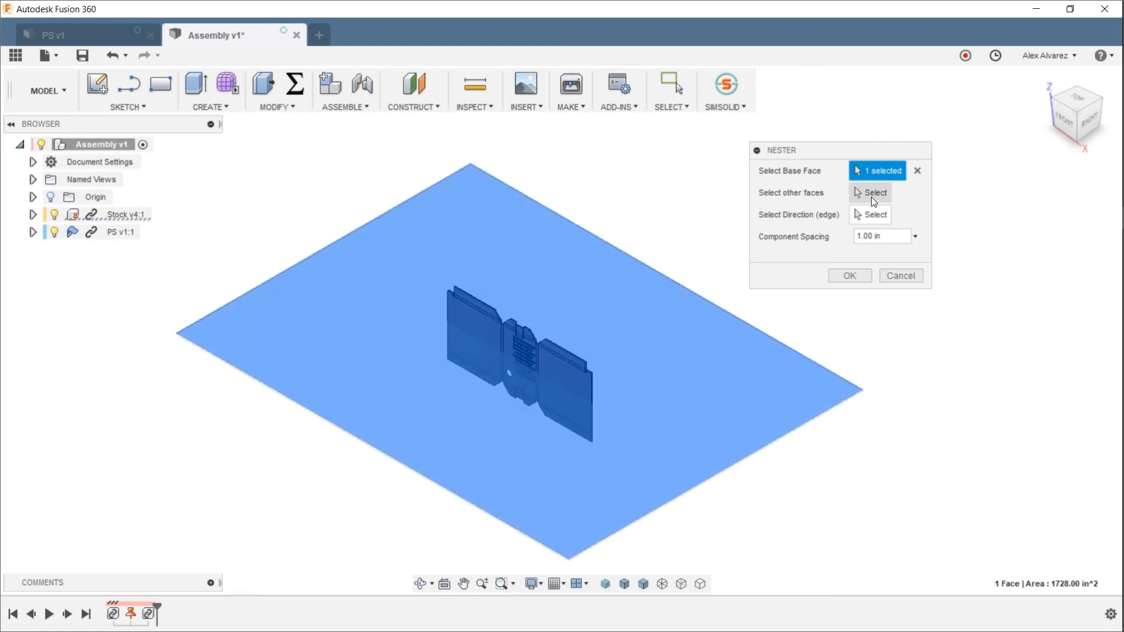
Step: Lay the PS part flat with Nester, using its right-hand panel face as the other face and the stock's front-left long edge as direction
{"action": "left_click", "coordinate": [871, 196]}
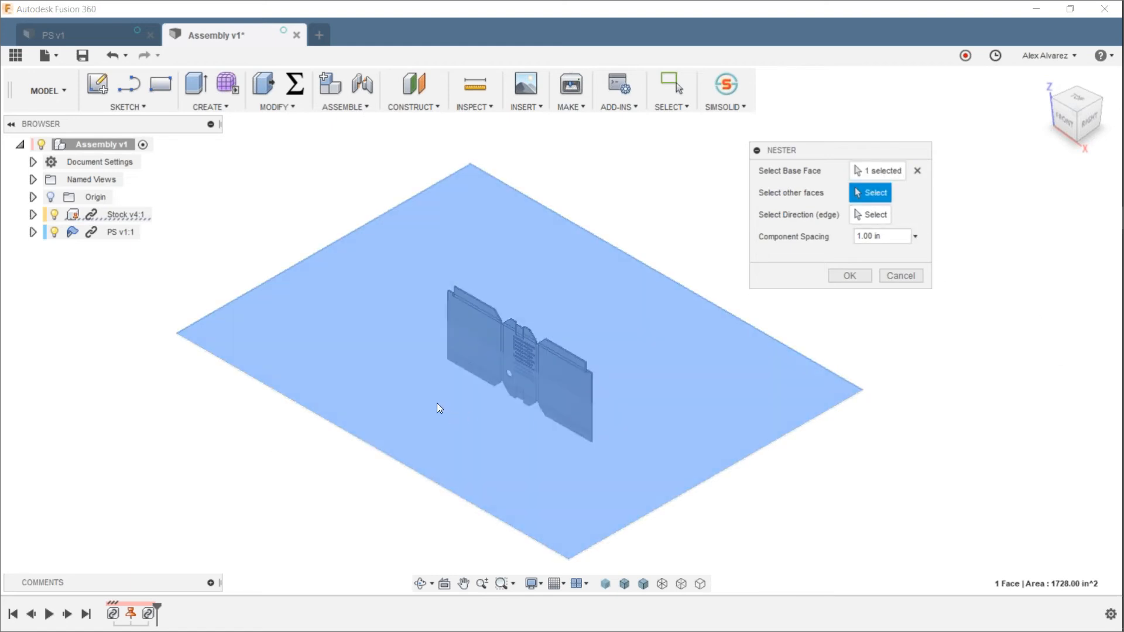
{"action": "scroll", "coordinate": [437, 403], "scroll_direction": "up", "scroll_amount": 2}
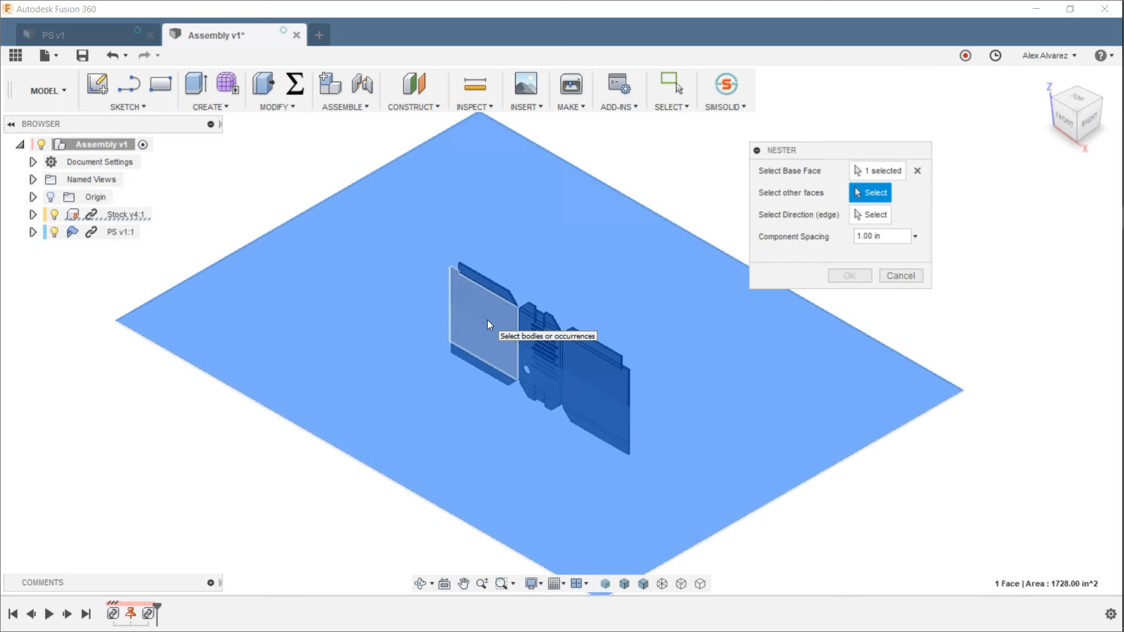
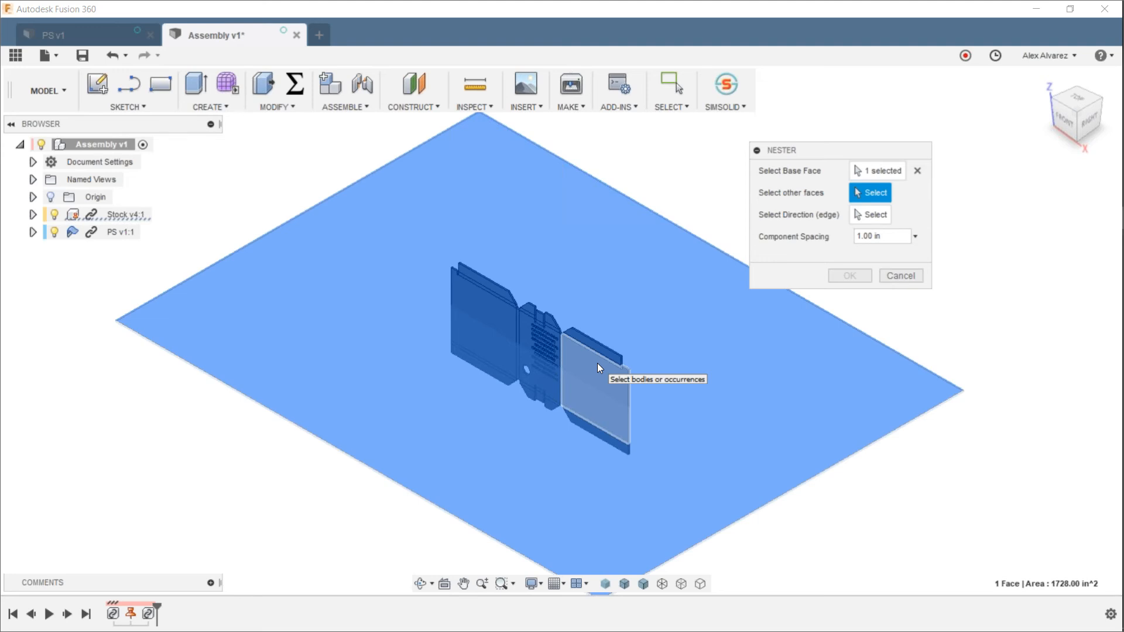
{"action": "left_click", "coordinate": [596, 365]}
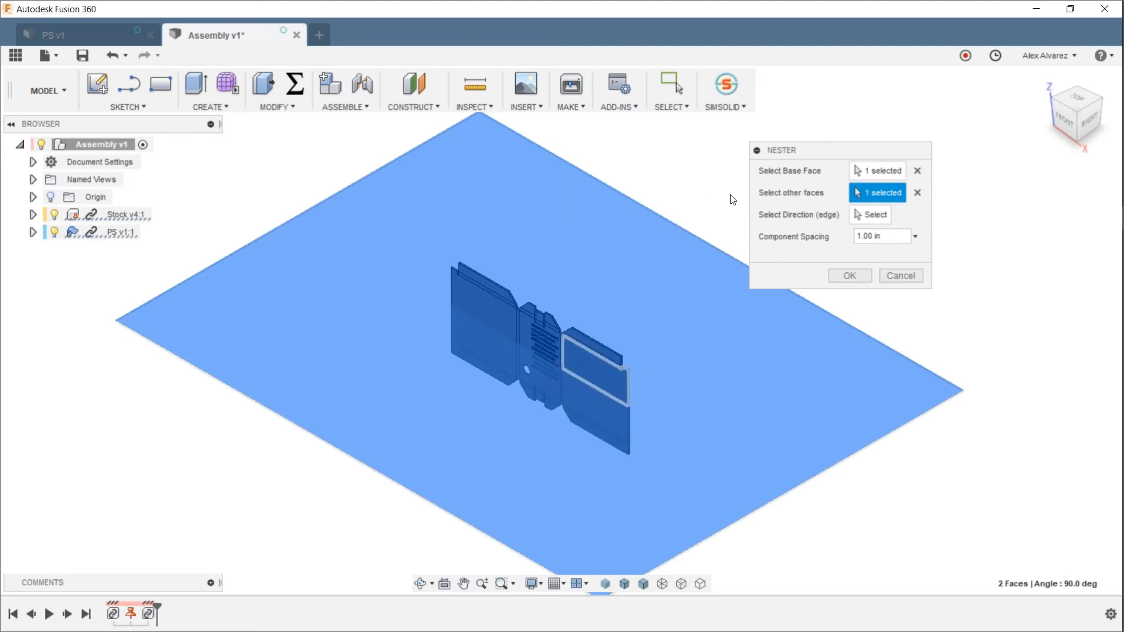
{"action": "left_click", "coordinate": [872, 215]}
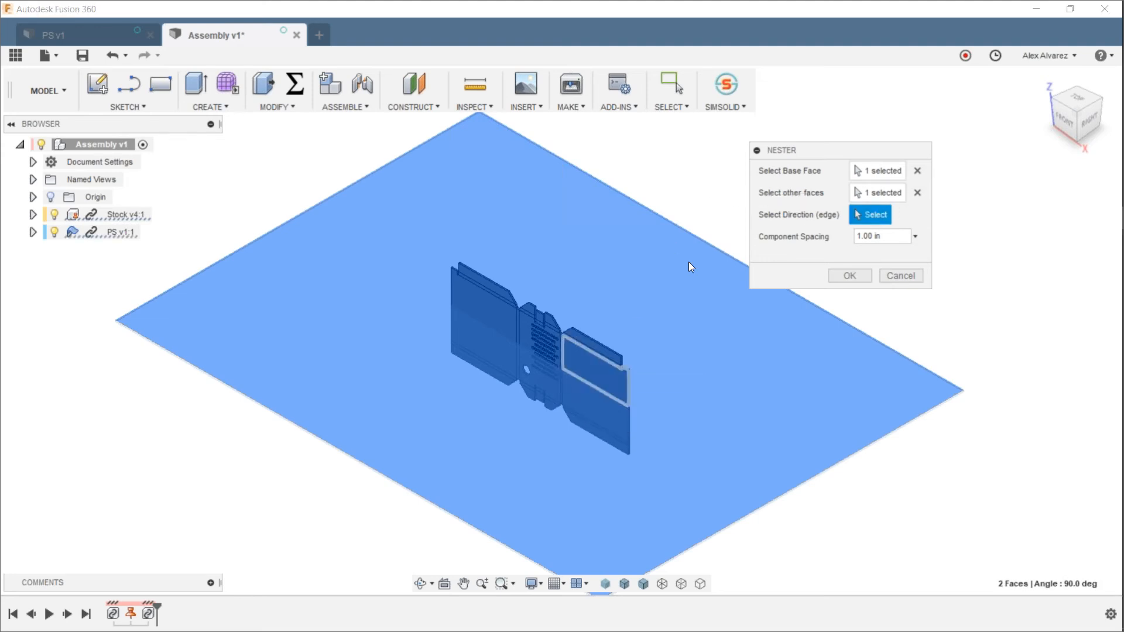
{"action": "left_click", "coordinate": [212, 371]}
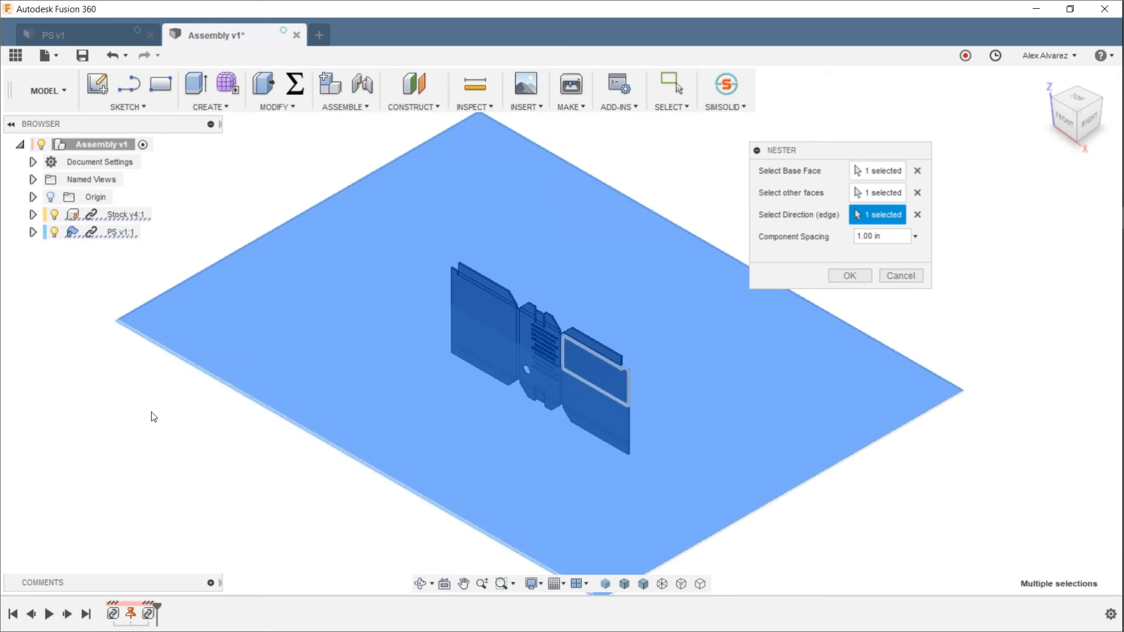
{"action": "left_click", "coordinate": [849, 276]}
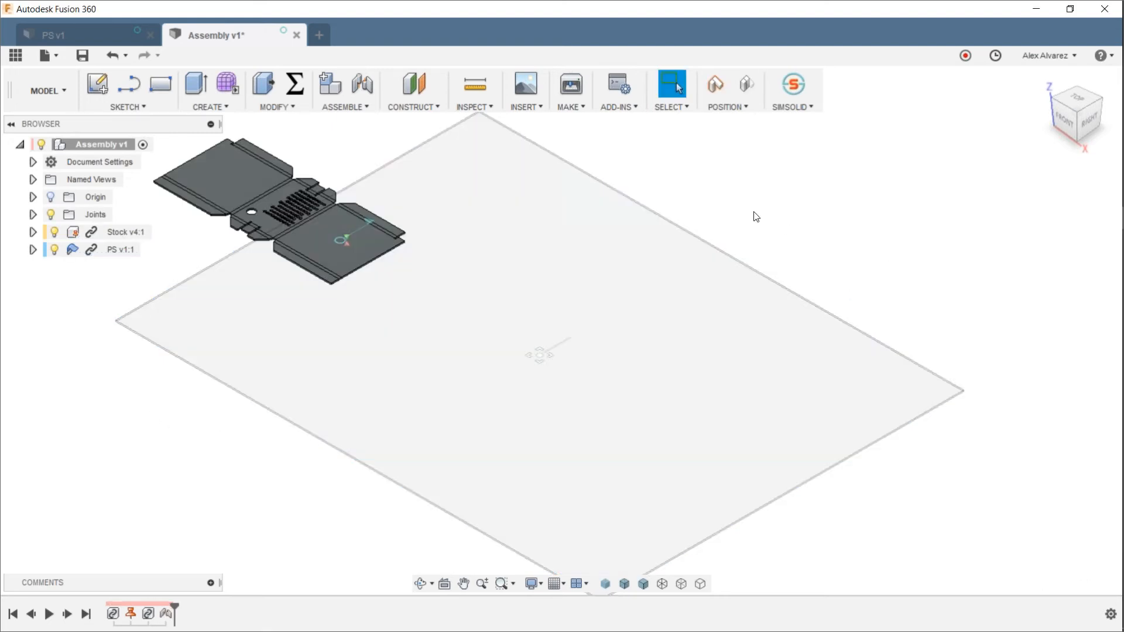
{"action": "scroll", "coordinate": [736, 202], "scroll_direction": "down", "scroll_amount": 2}
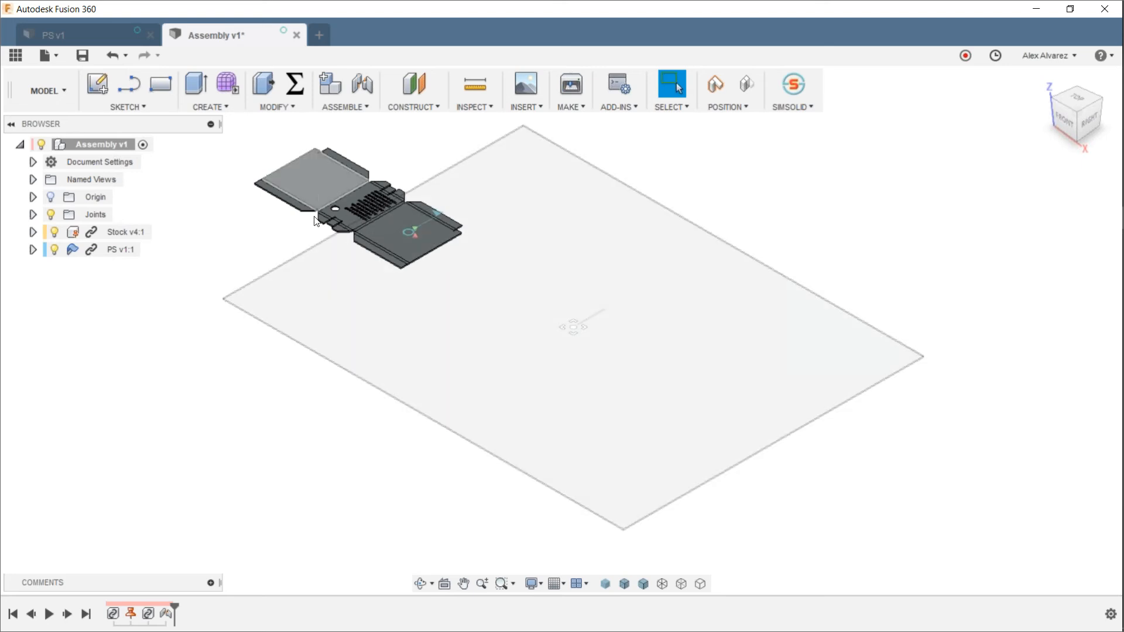
Step: Move the flat PS part onto the stock sheet, placing it just inside the front-left corner
{"action": "left_click_drag", "start_coordinate": [314, 190], "coordinate": [276, 283]}
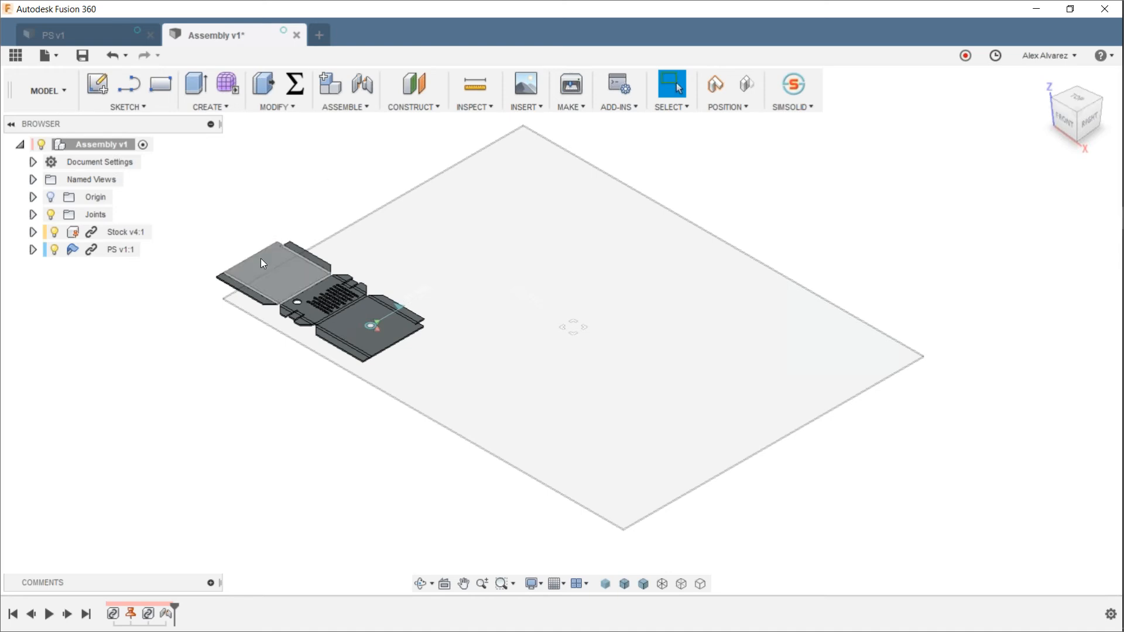
{"action": "mouse_move", "coordinate": [278, 258]}
{"action": "left_mouse_down"}
{"action": "mouse_move", "coordinate": [300, 272]}
{"action": "mouse_move", "coordinate": [278, 279]}
{"action": "left_mouse_up"}
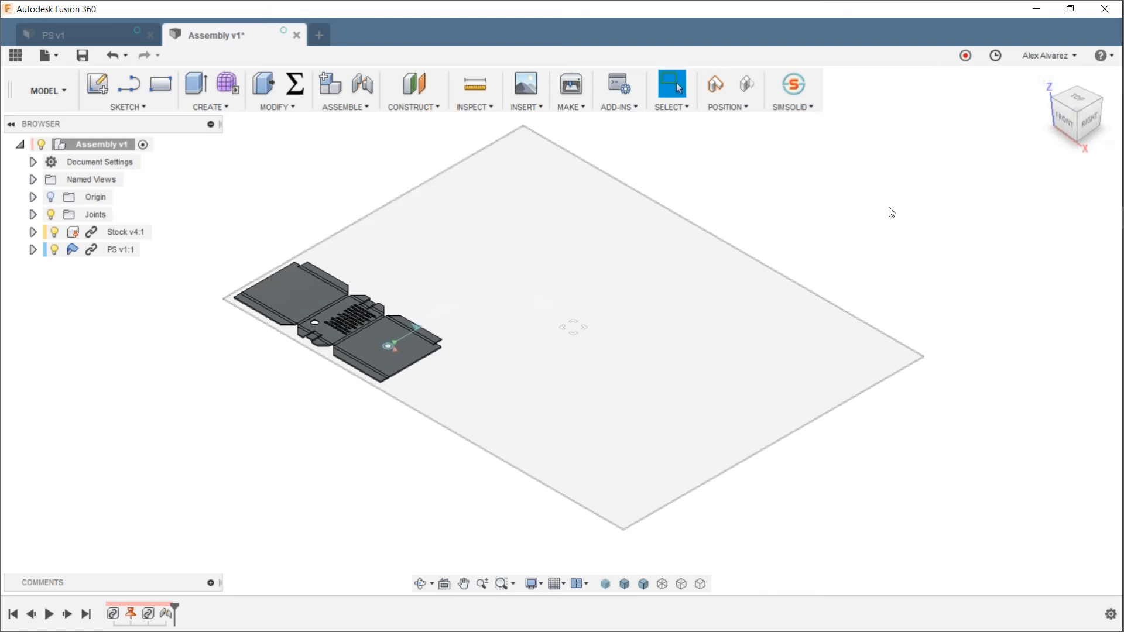
{"action": "middle_click_drag", "start_coordinate": [738, 227], "coordinate": [789, 286], "text": "shift"}
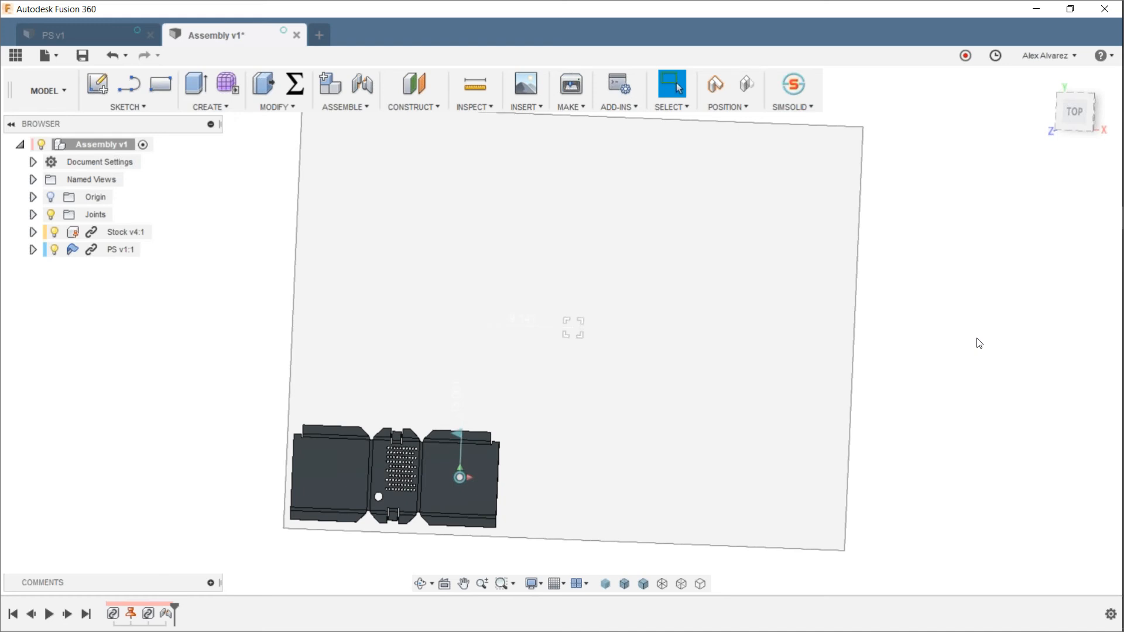
{"action": "middle_click_drag", "start_coordinate": [909, 447], "coordinate": [908, 412], "text": "shift"}
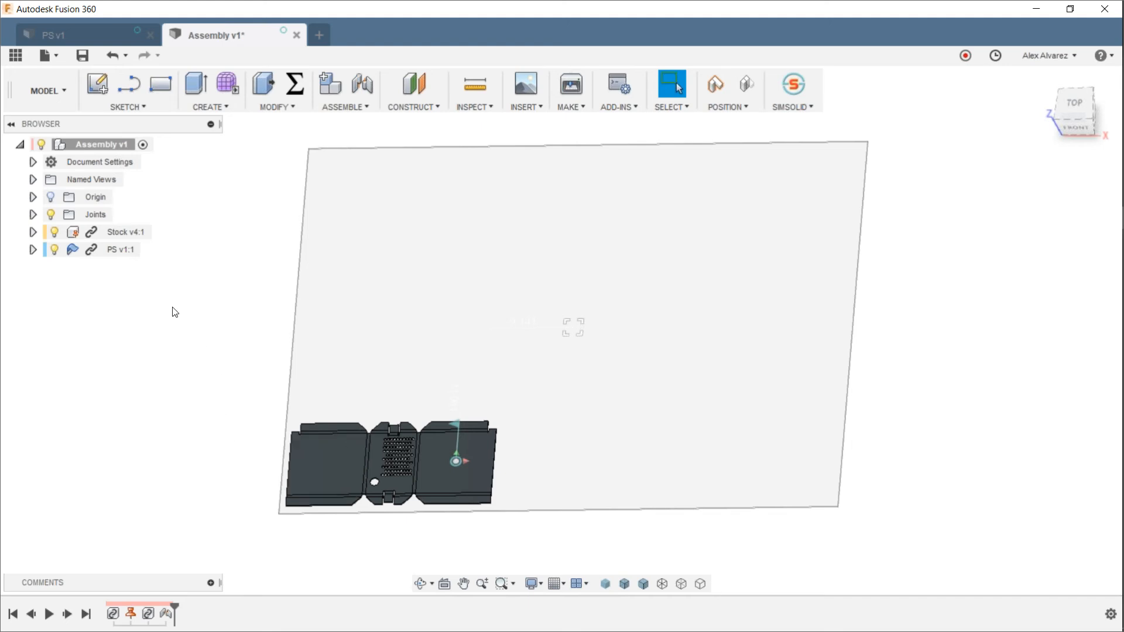
Step: Nudge PS v1:1 with Move/Copy about 0.009 in along X and -0.088 in along Z
{"action": "right_click", "coordinate": [115, 252]}
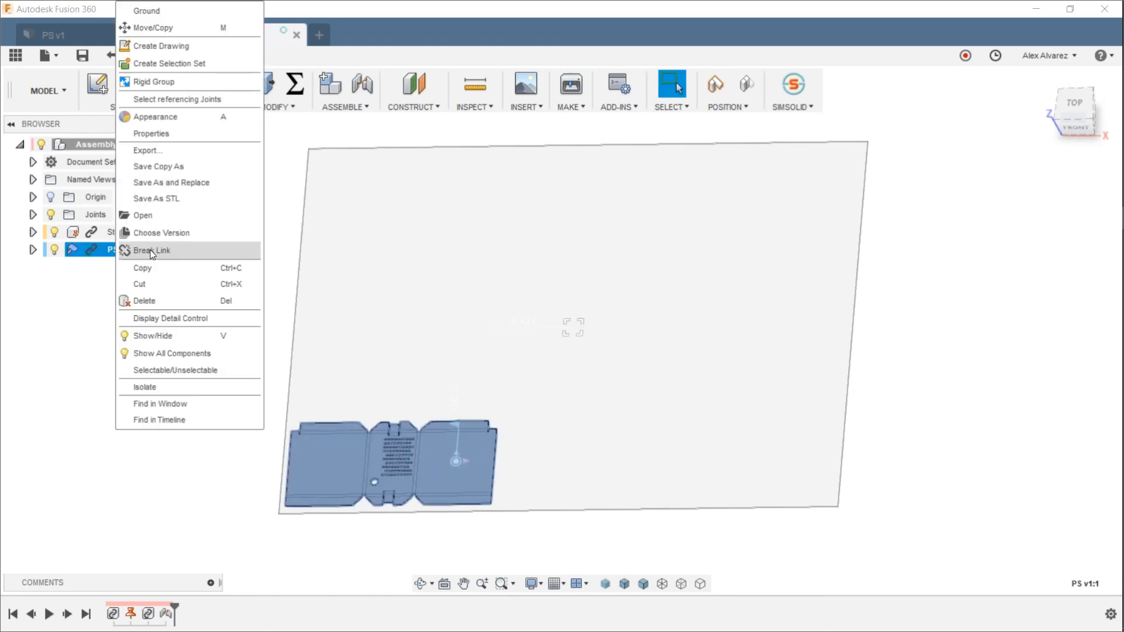
{"action": "left_click", "coordinate": [181, 30]}
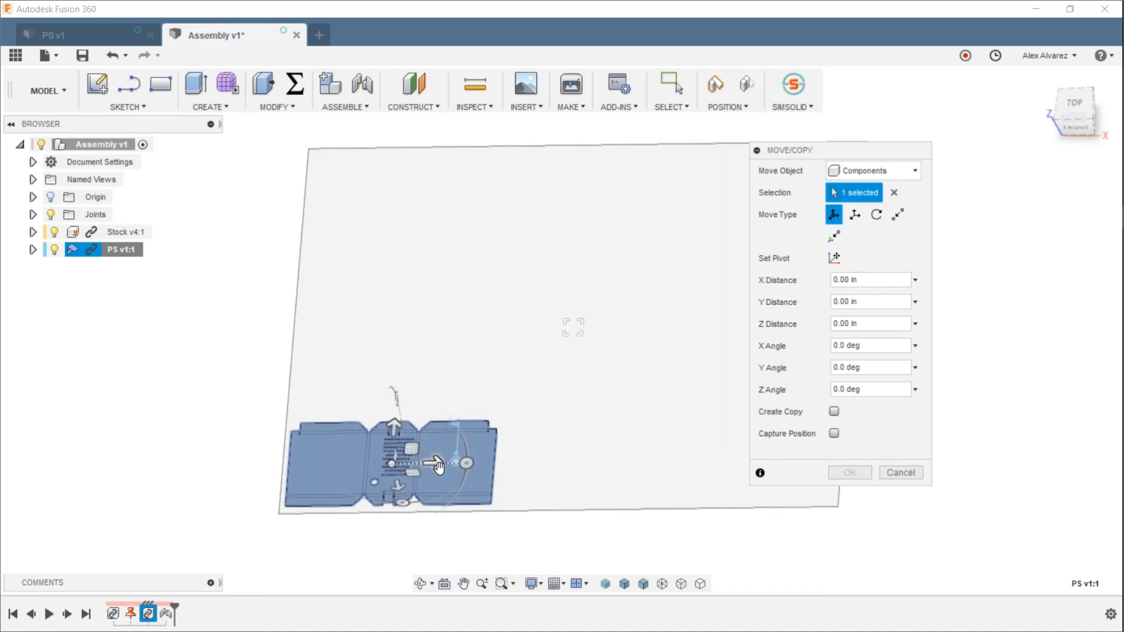
{"action": "left_click_drag", "start_coordinate": [433, 463], "coordinate": [437, 458]}
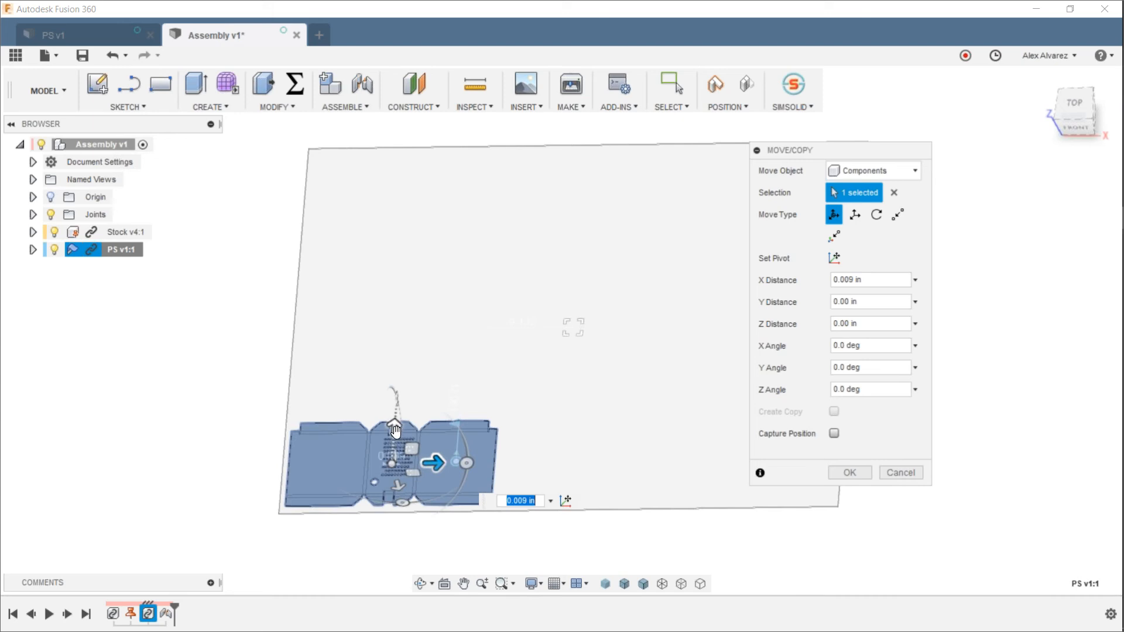
{"action": "left_click_drag", "start_coordinate": [393, 430], "coordinate": [387, 428]}
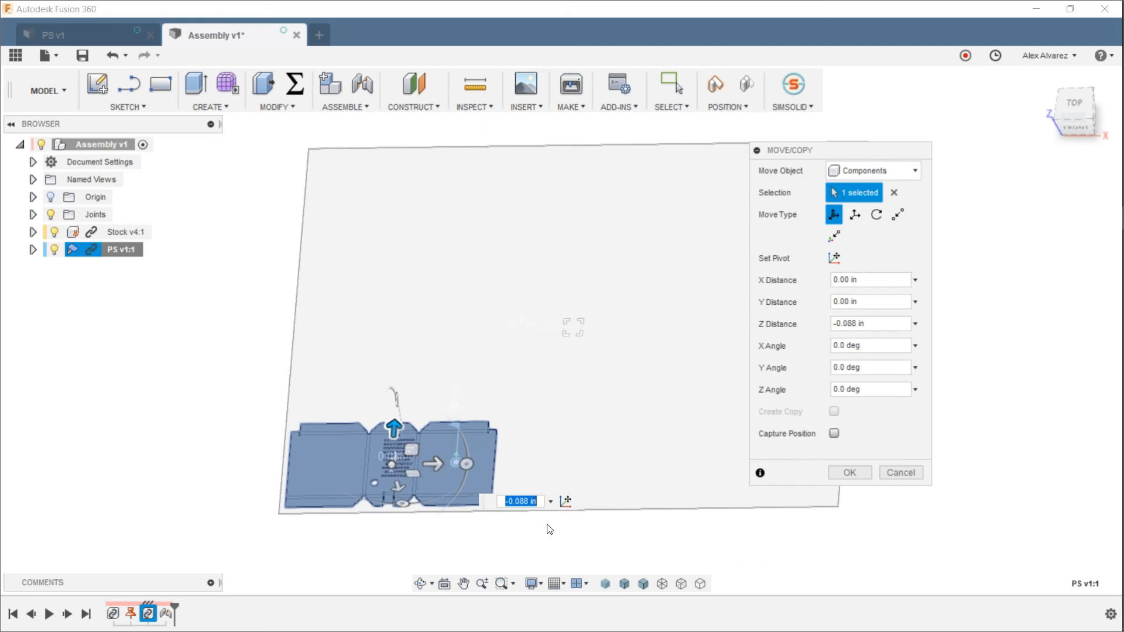
{"action": "left_click", "coordinate": [869, 472]}
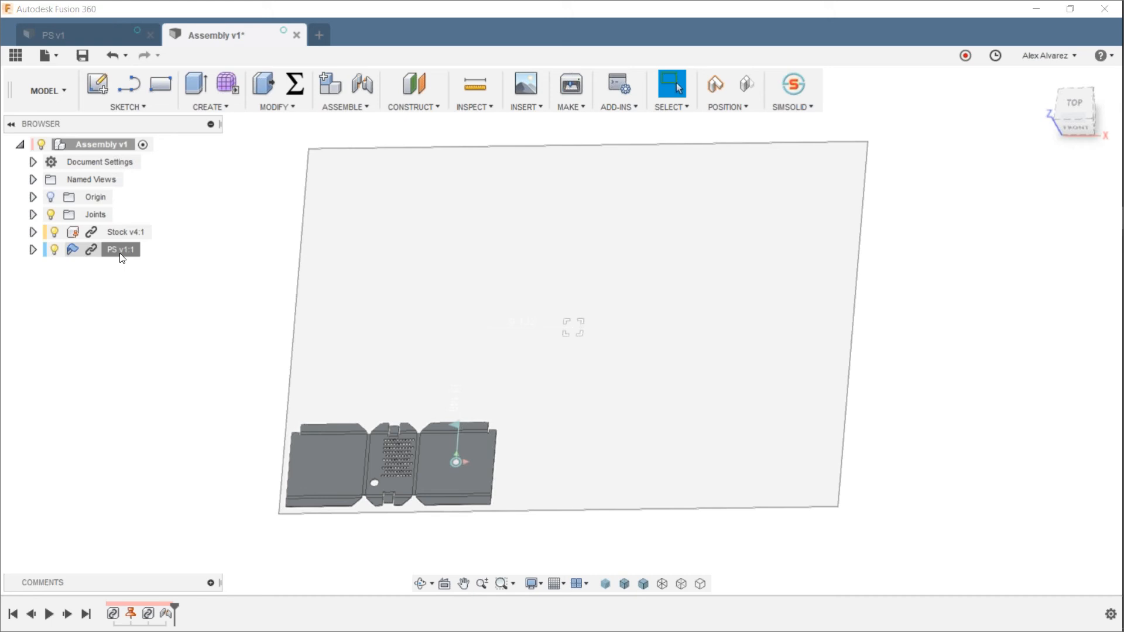
Step: Create a copy of PS v1:1 beside the original, offset about 17.99 in along X
{"action": "right_click", "coordinate": [134, 250]}
{"action": "left_click", "coordinate": [152, 28]}
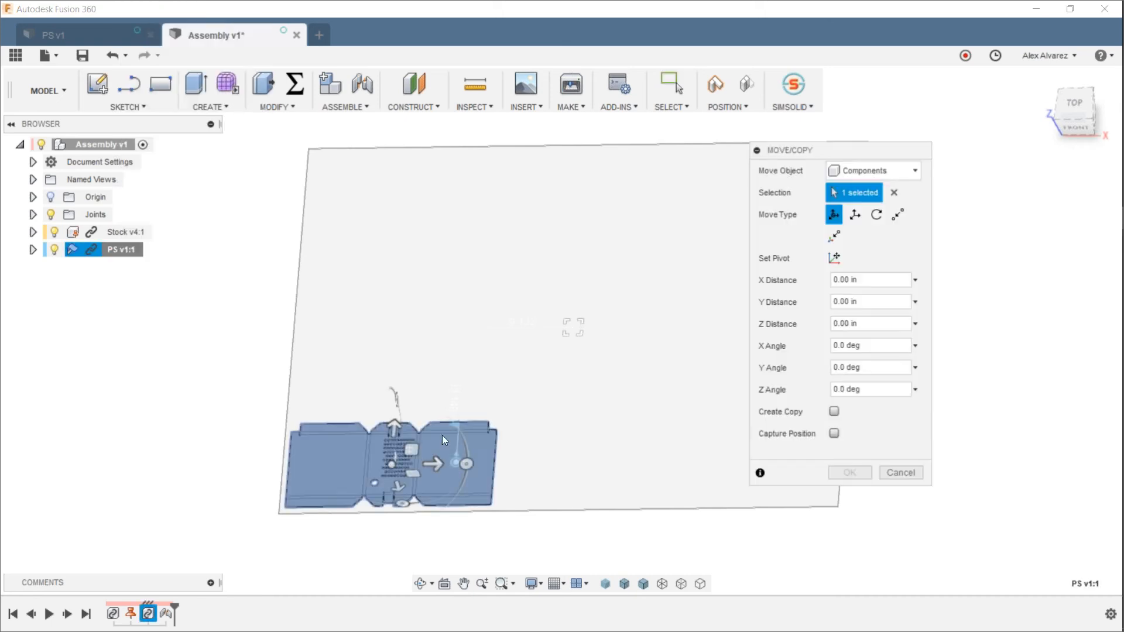
{"action": "left_click", "coordinate": [834, 412]}
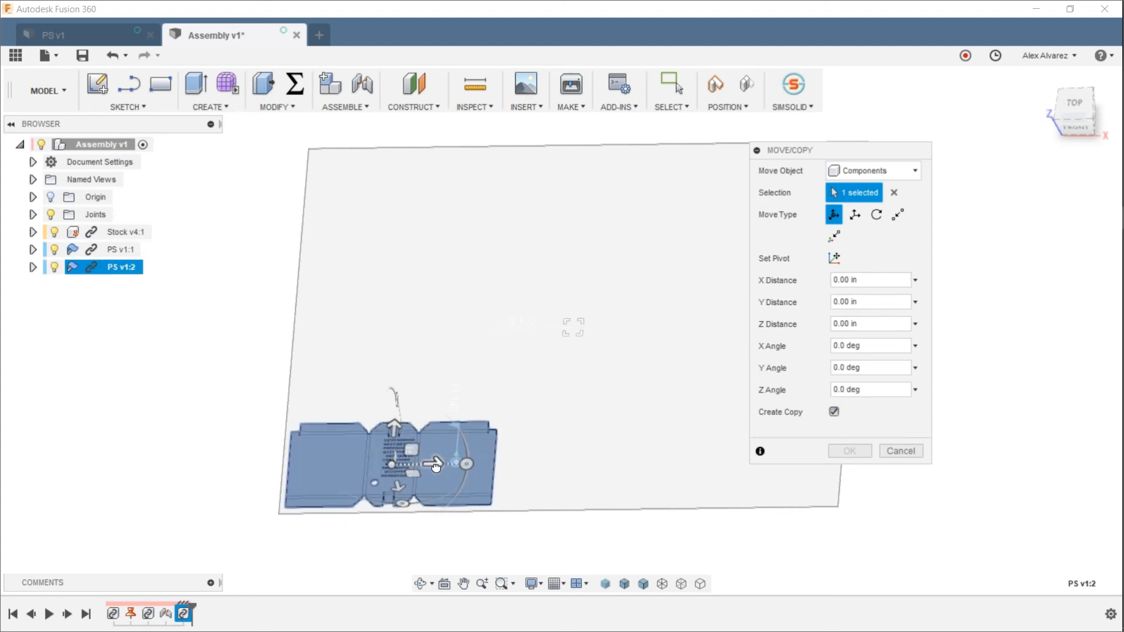
{"action": "left_click_drag", "start_coordinate": [434, 463], "coordinate": [644, 482]}
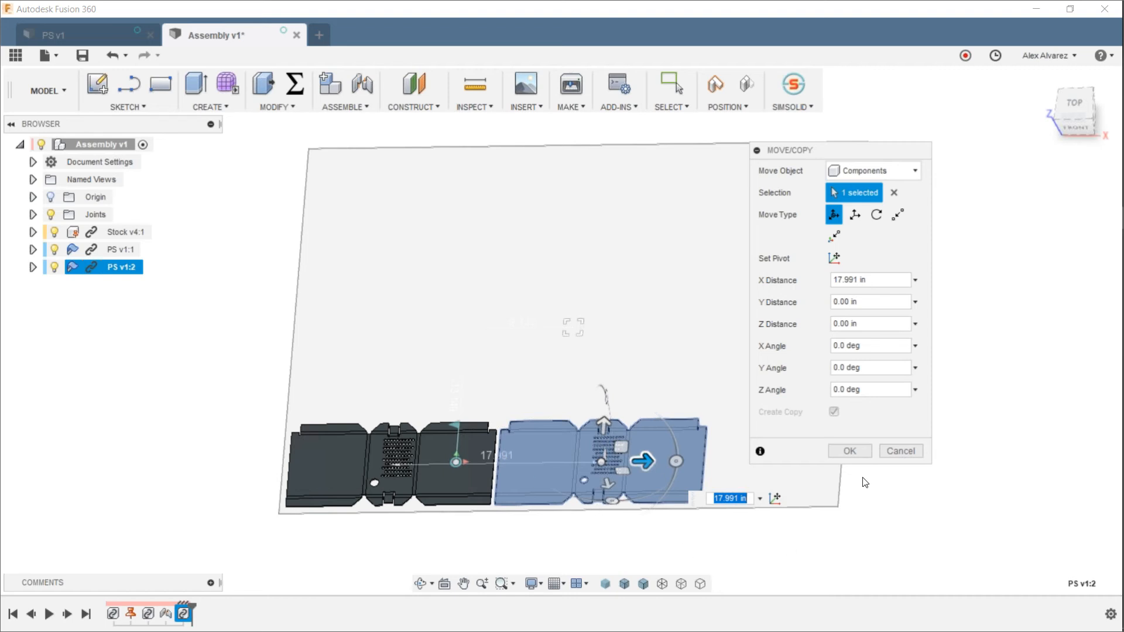
{"action": "left_click", "coordinate": [861, 449]}
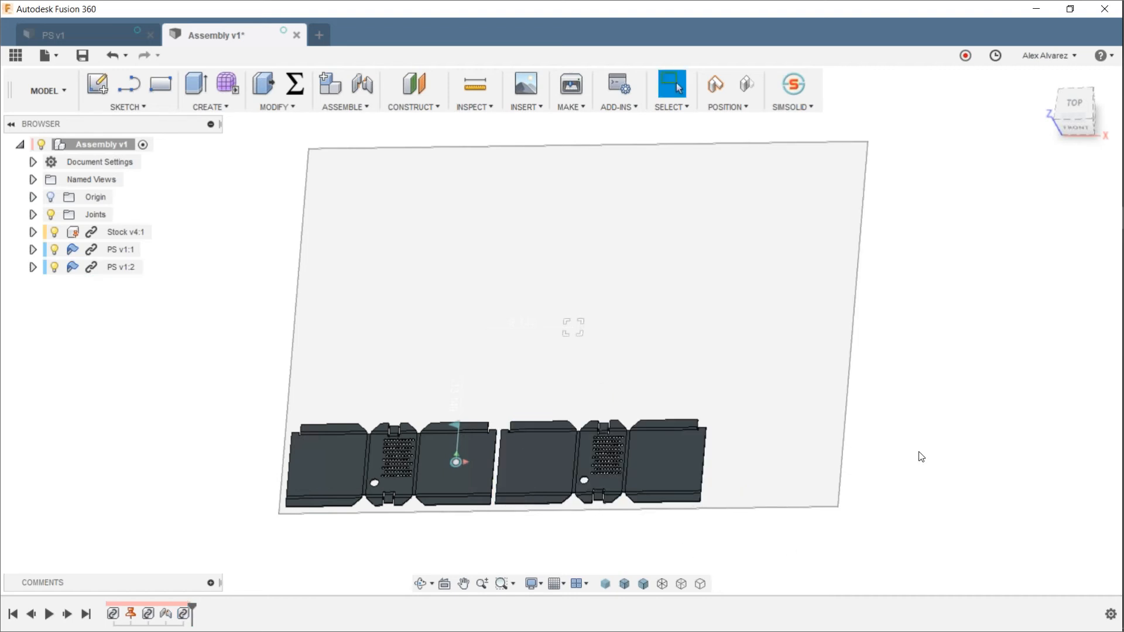
{"action": "right_click", "coordinate": [126, 250]}
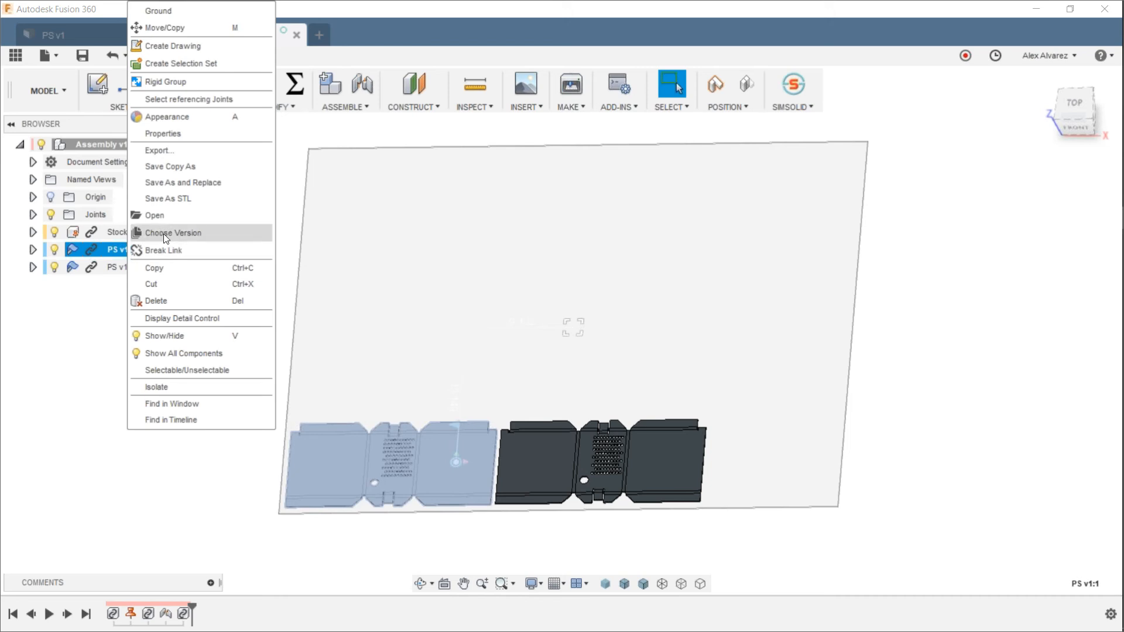
{"action": "left_click", "coordinate": [192, 30]}
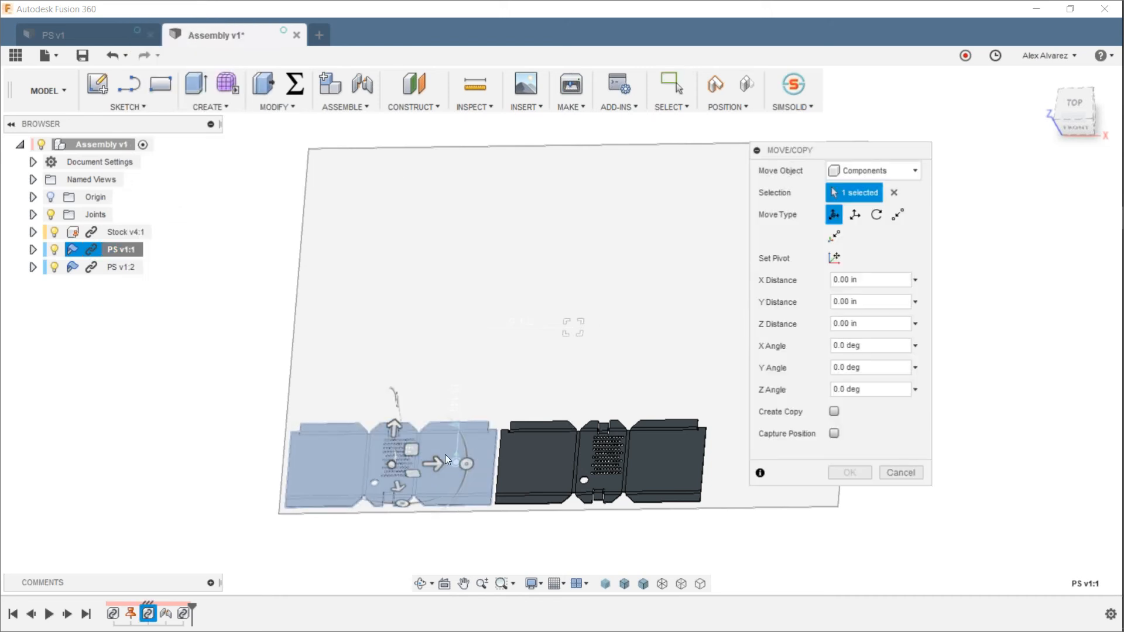
{"action": "left_click_drag", "start_coordinate": [434, 464], "coordinate": [736, 459]}
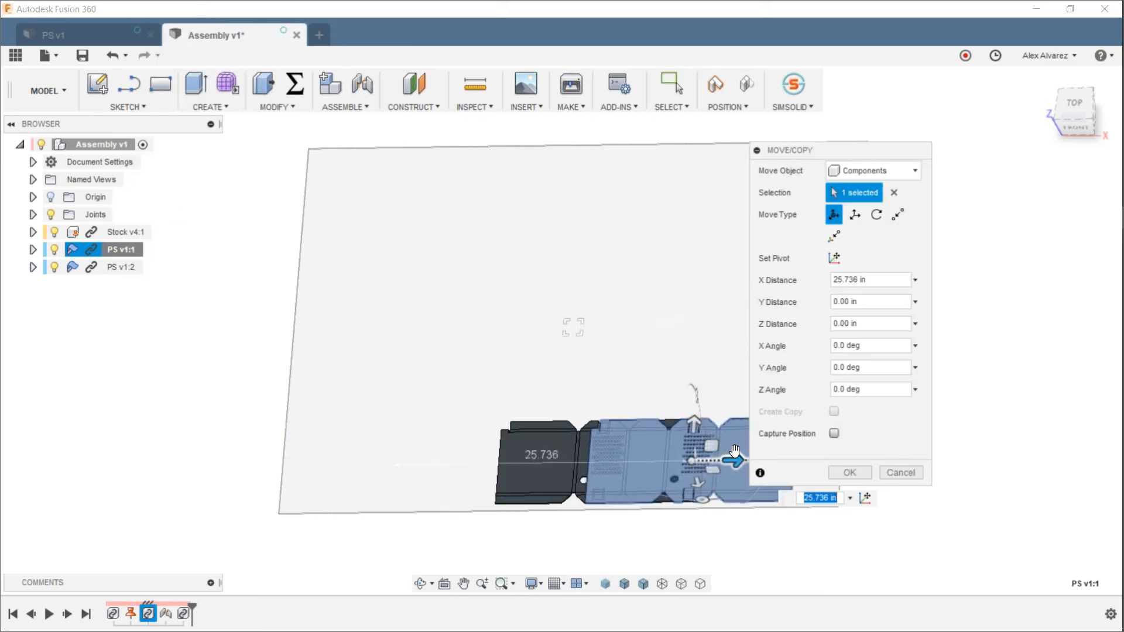
{"action": "key", "text": "Escape"}
Step: Create another copy of PS v1:1 and place it at the stock's right end, rotated a quarter turn and shifted about 4.53 in along its length
{"action": "right_click", "coordinate": [113, 247]}
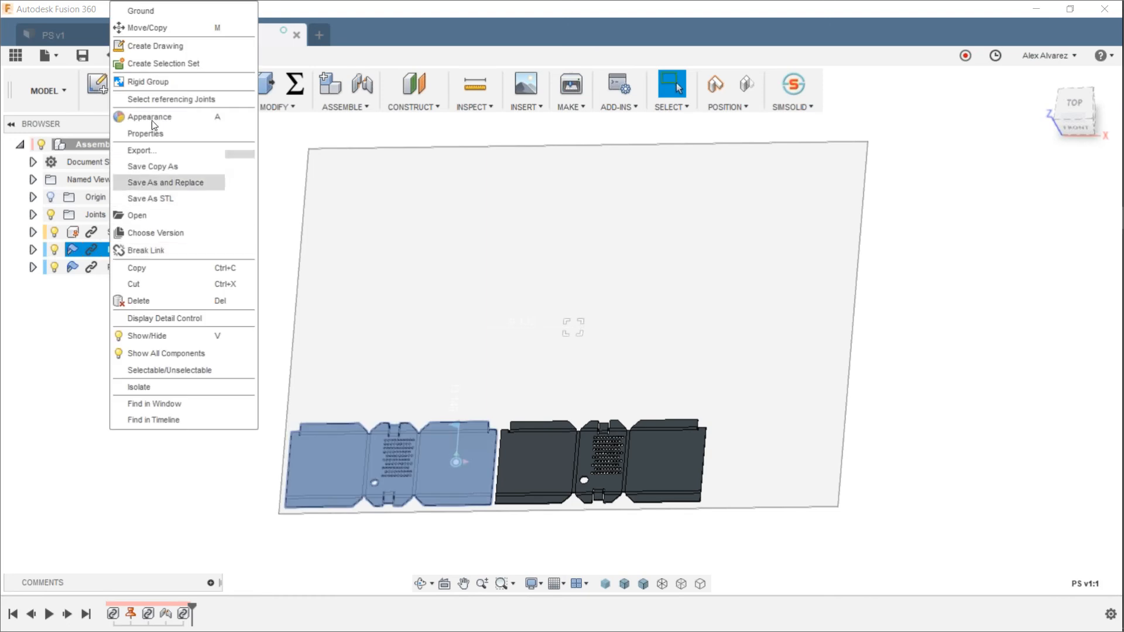
{"action": "left_click", "coordinate": [155, 30]}
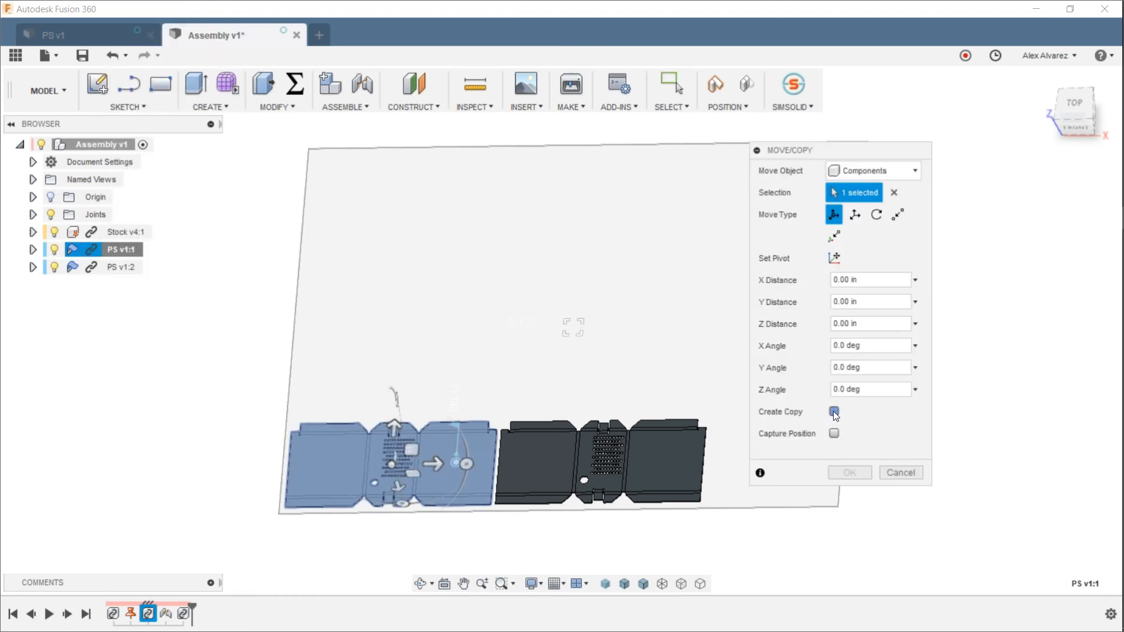
{"action": "left_click", "coordinate": [834, 411]}
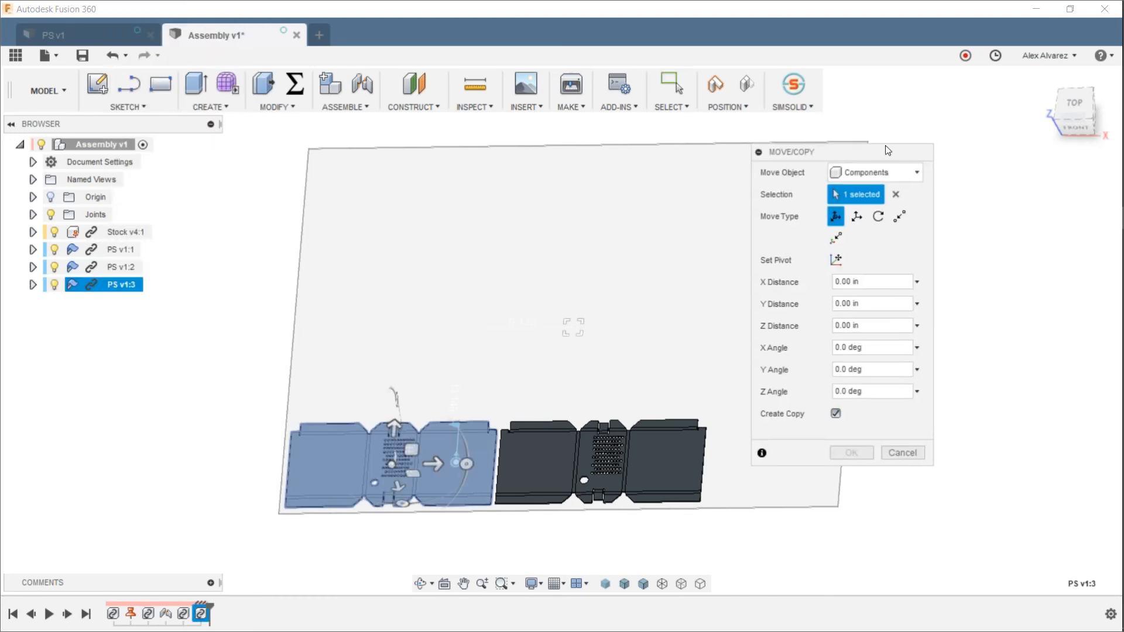
{"action": "left_click_drag", "start_coordinate": [885, 146], "coordinate": [1043, 168]}
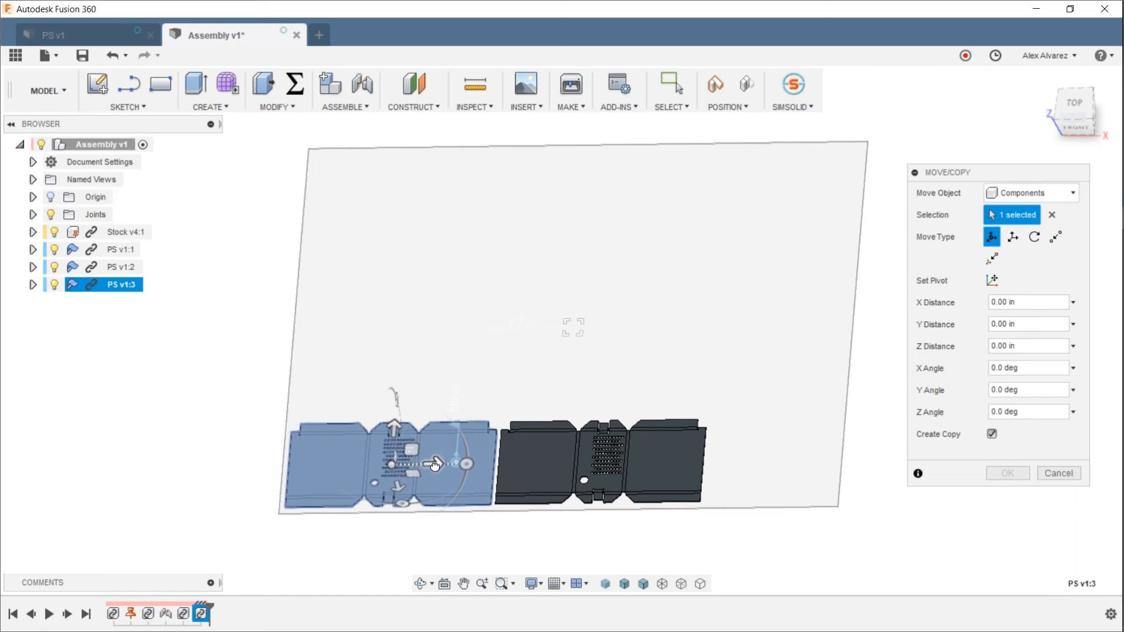
{"action": "left_click_drag", "start_coordinate": [433, 464], "coordinate": [815, 385]}
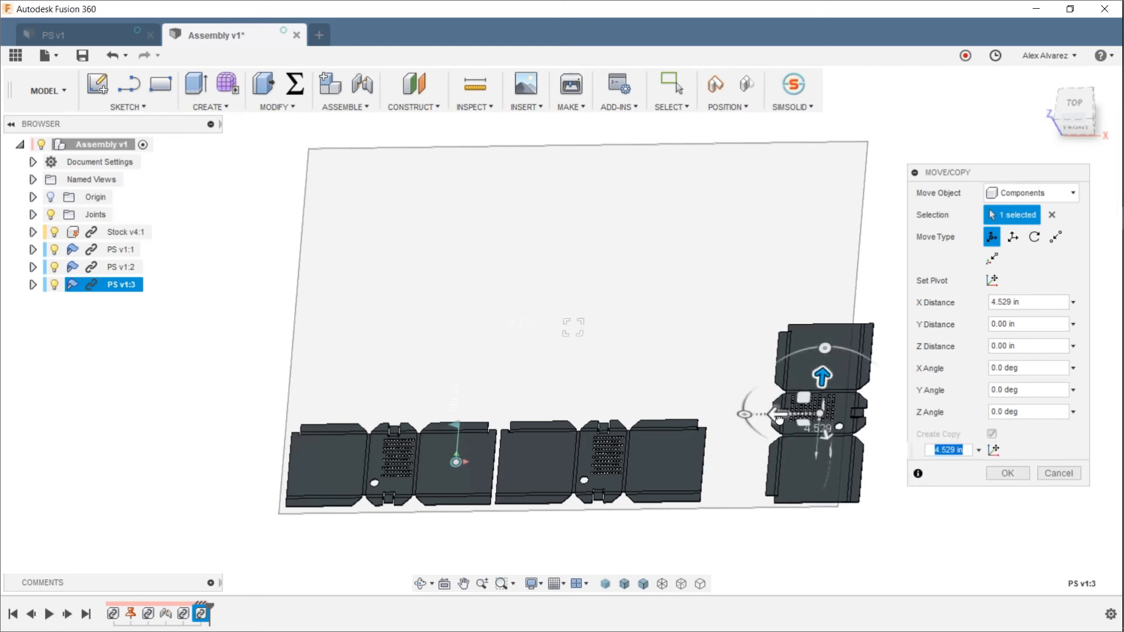
Step: Shift the rotated copy about 4.45 in toward the other parts, 0.22 in away from the front edge and a further 0.065 in along Z
{"action": "left_click_drag", "start_coordinate": [767, 414], "coordinate": [727, 414]}
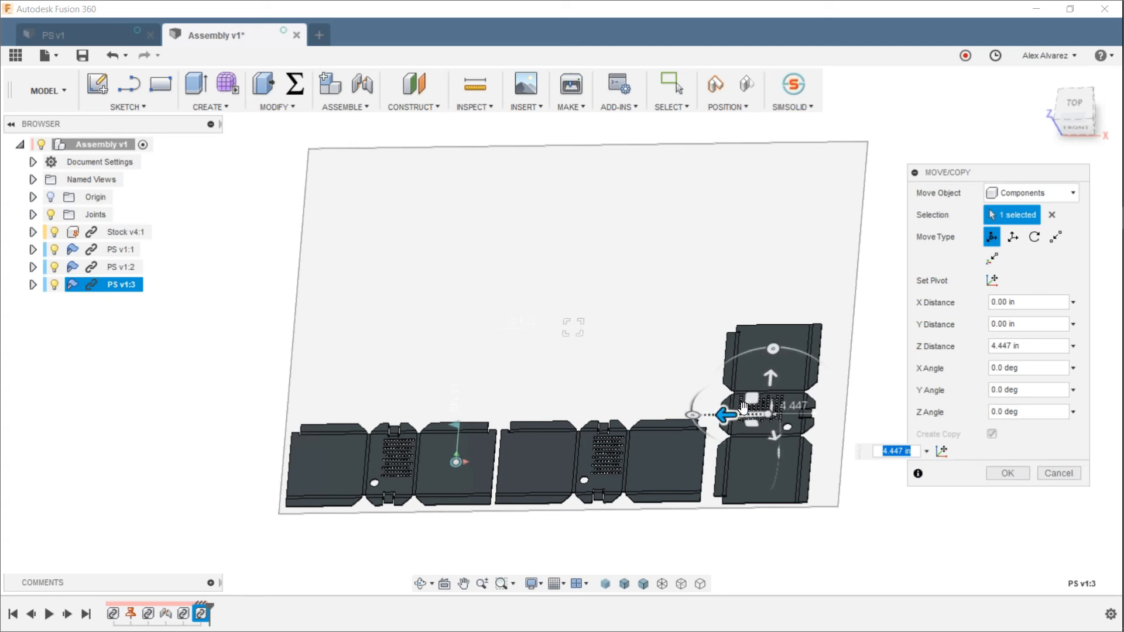
{"action": "left_click", "coordinate": [769, 384]}
{"action": "left_click_drag", "start_coordinate": [769, 385], "coordinate": [770, 381]}
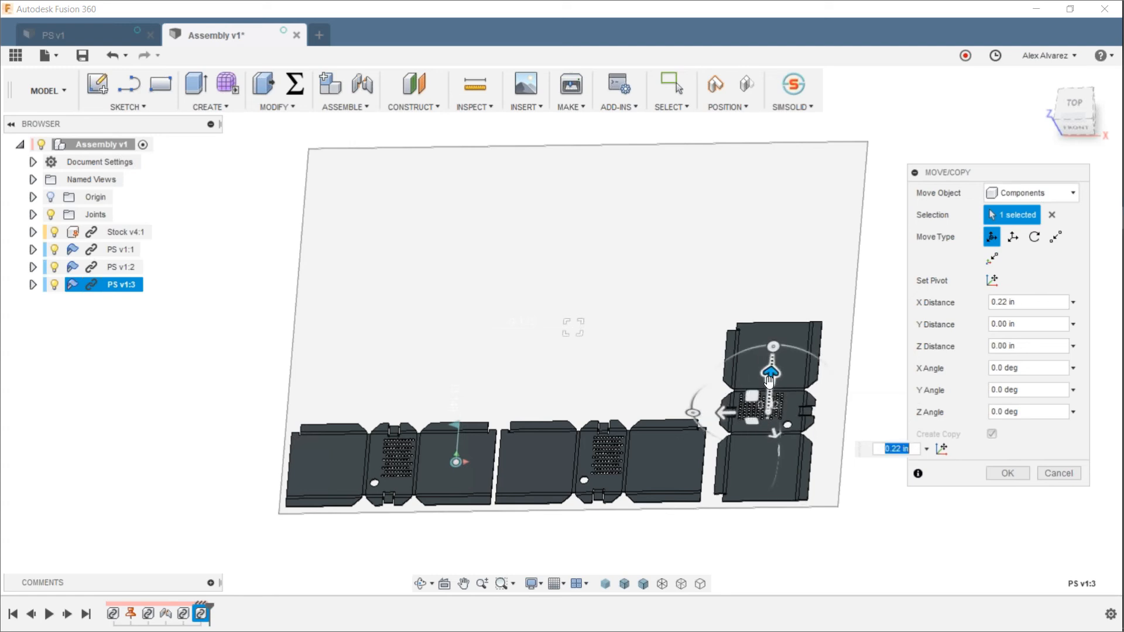
{"action": "left_click_drag", "start_coordinate": [724, 414], "coordinate": [723, 414]}
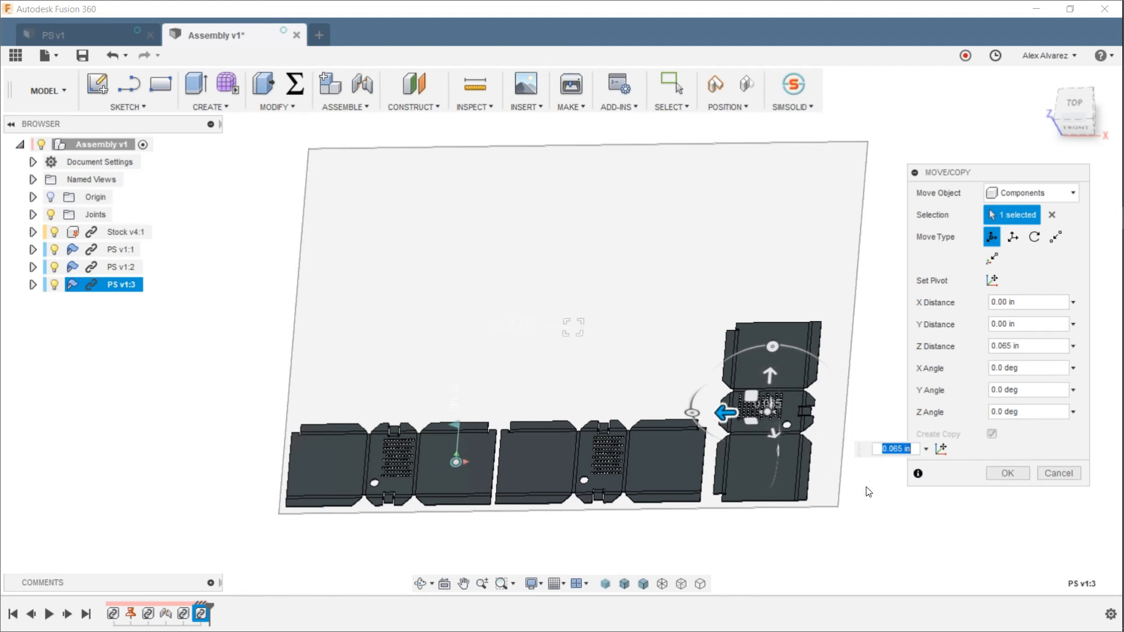
{"action": "left_click", "coordinate": [1009, 474]}
Step: Switch to the CAM workspace and start a new milling setup for the nested parts
{"action": "middle_click_drag", "start_coordinate": [986, 421], "coordinate": [958, 387], "text": "shift"}
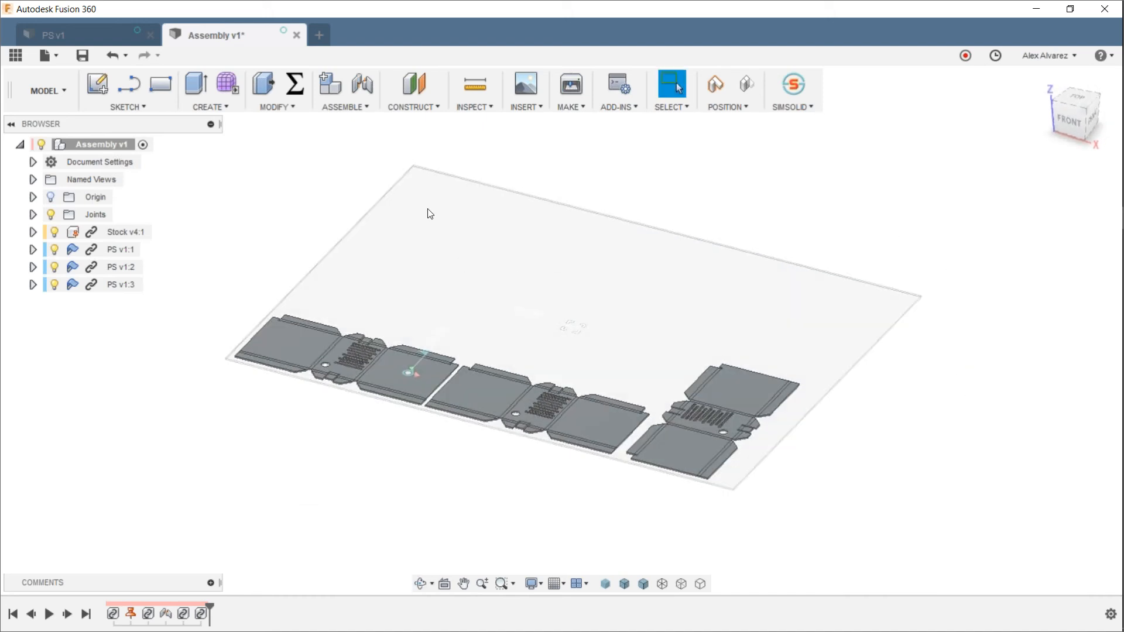
{"action": "left_click", "coordinate": [59, 94]}
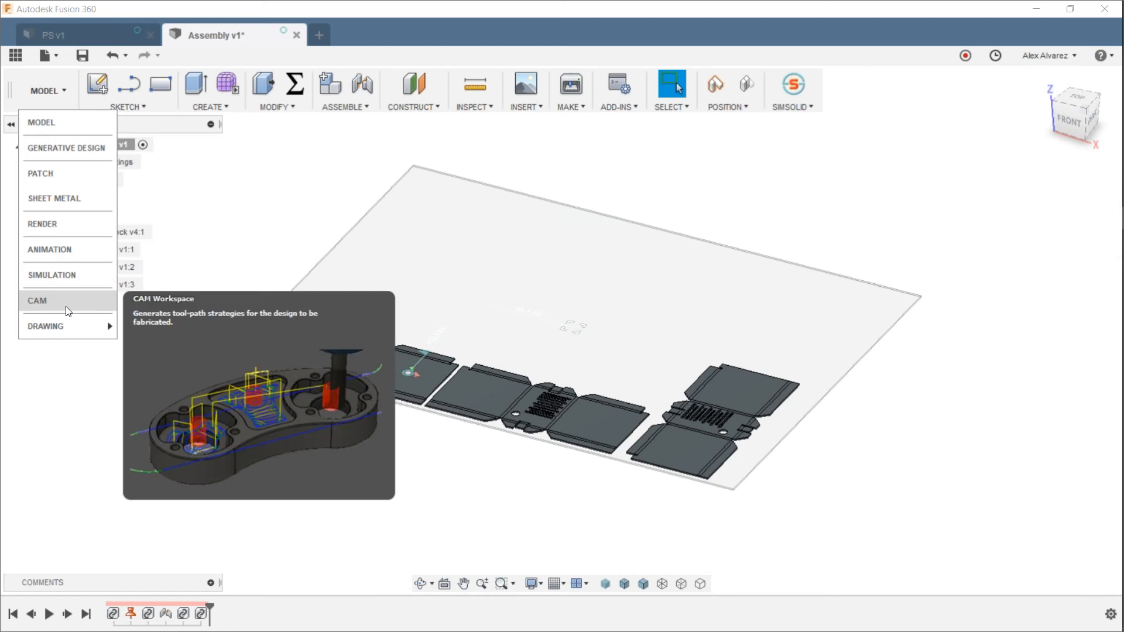
{"action": "left_click", "coordinate": [37, 300]}
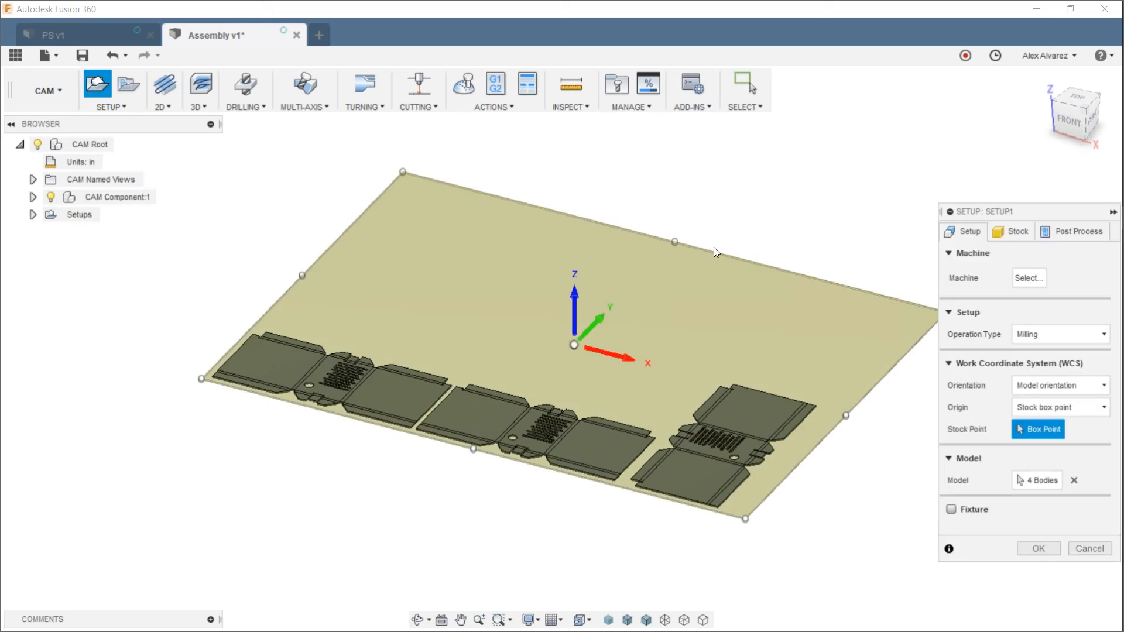
{"action": "left_click_drag", "start_coordinate": [1011, 213], "coordinate": [919, 174]}
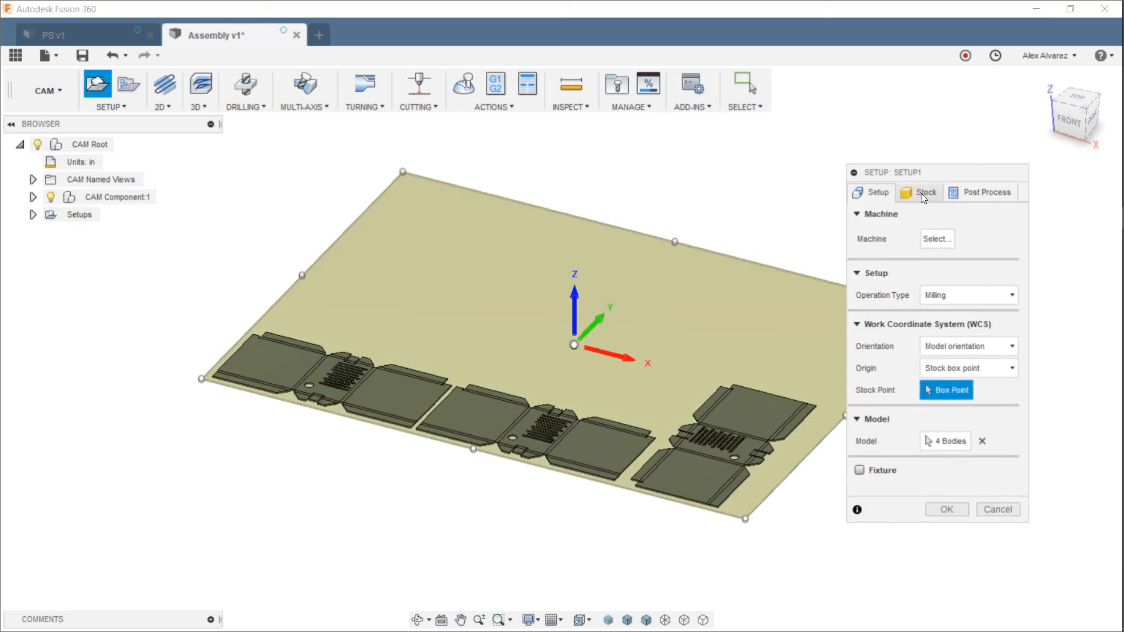
Step: Set the setup's stock mode to From solid, choose the Stock v4:1 component as stock solid, and hide that component
{"action": "left_click", "coordinate": [922, 194]}
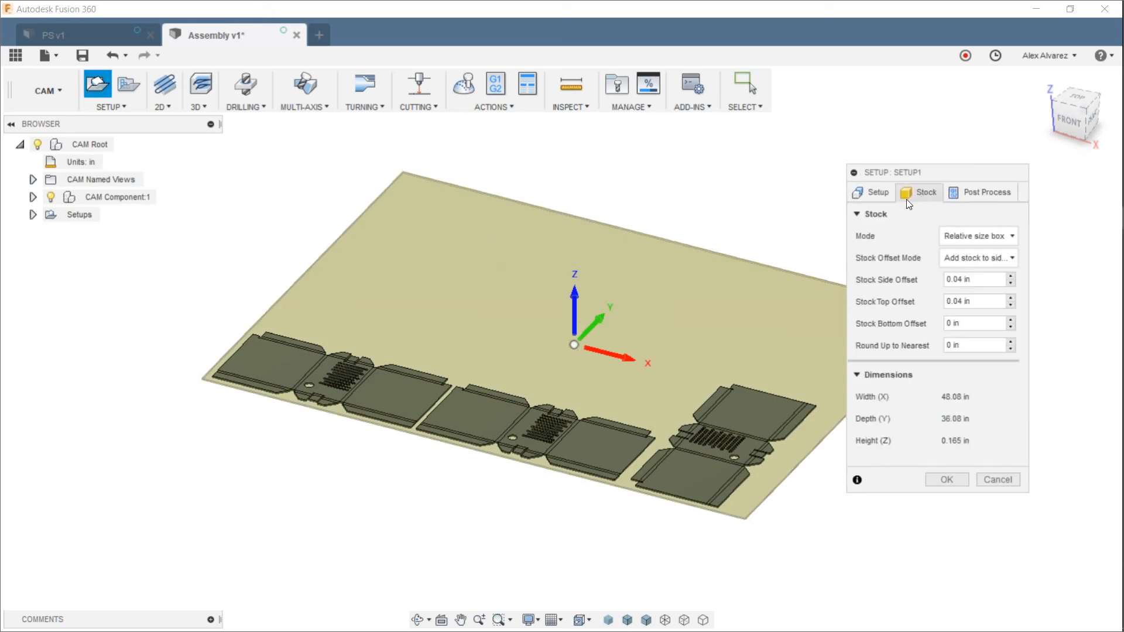
{"action": "left_click", "coordinate": [953, 244]}
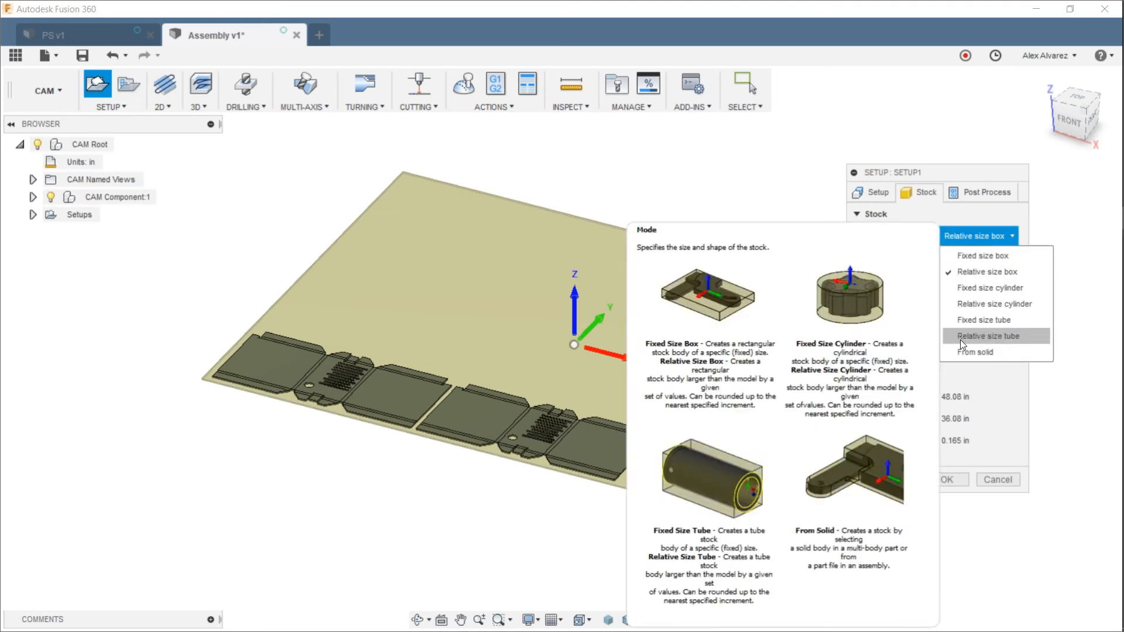
{"action": "left_click", "coordinate": [958, 347]}
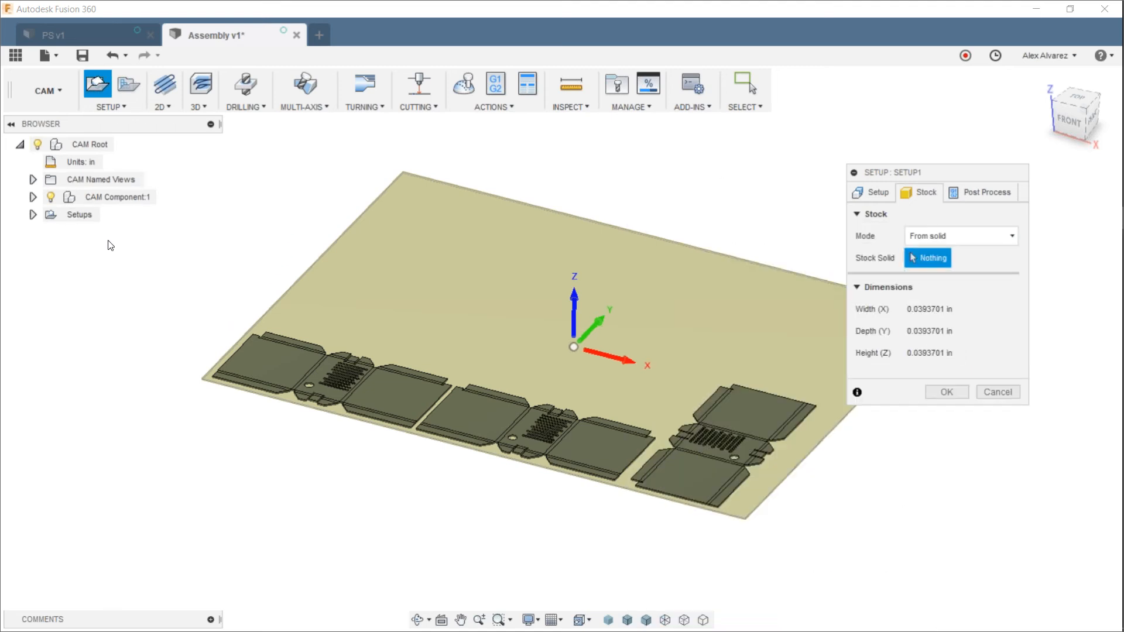
{"action": "left_click", "coordinate": [33, 196]}
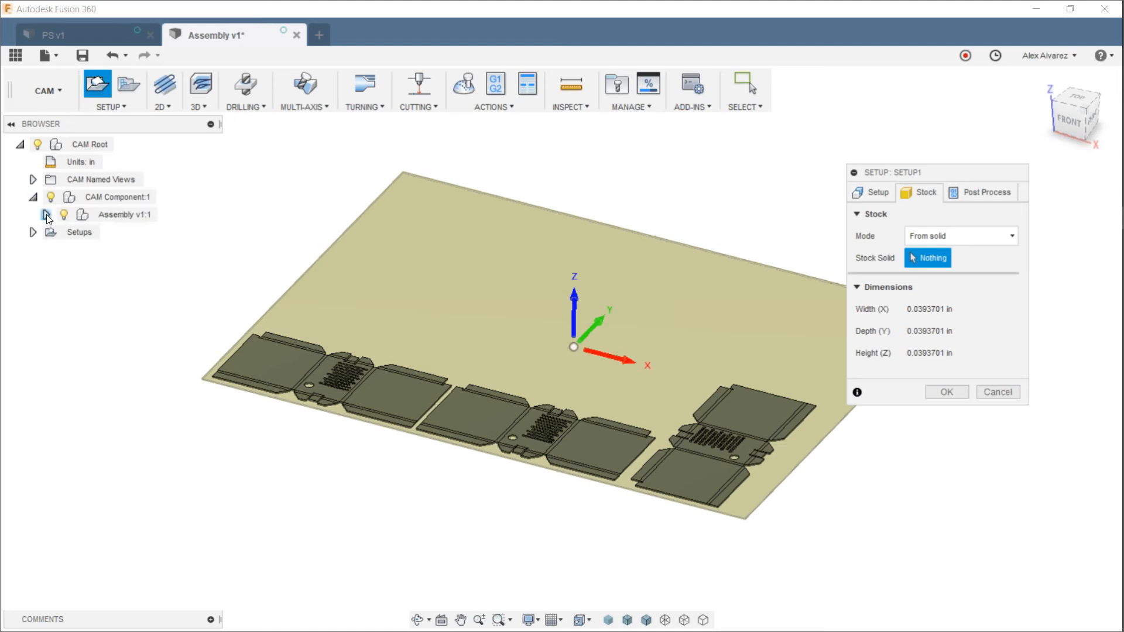
{"action": "left_click", "coordinate": [46, 215]}
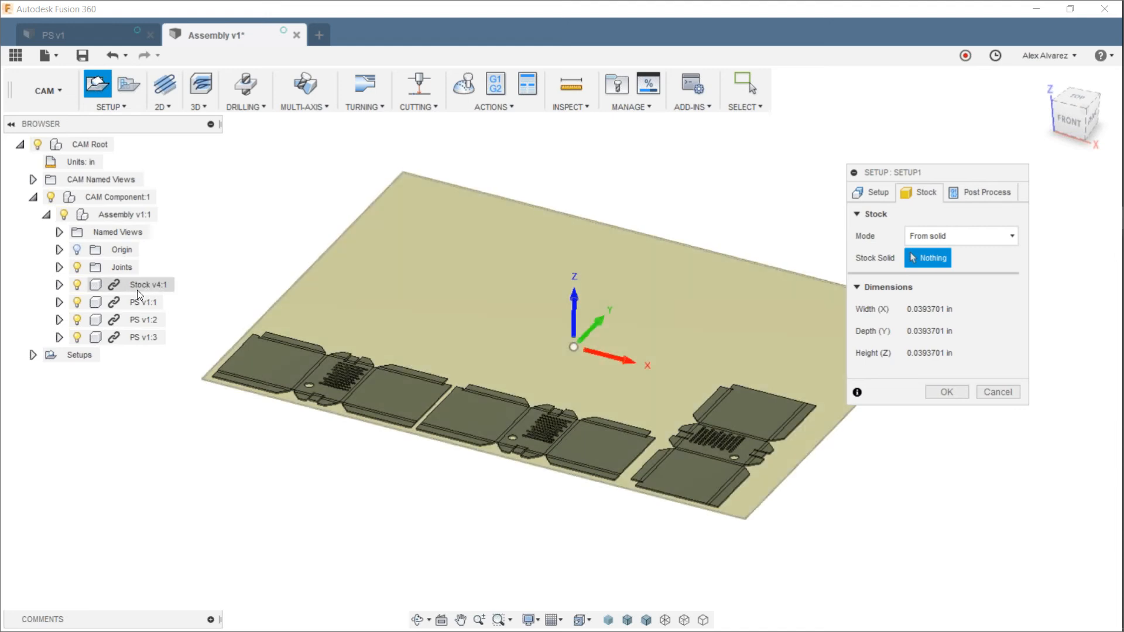
{"action": "left_click", "coordinate": [146, 285]}
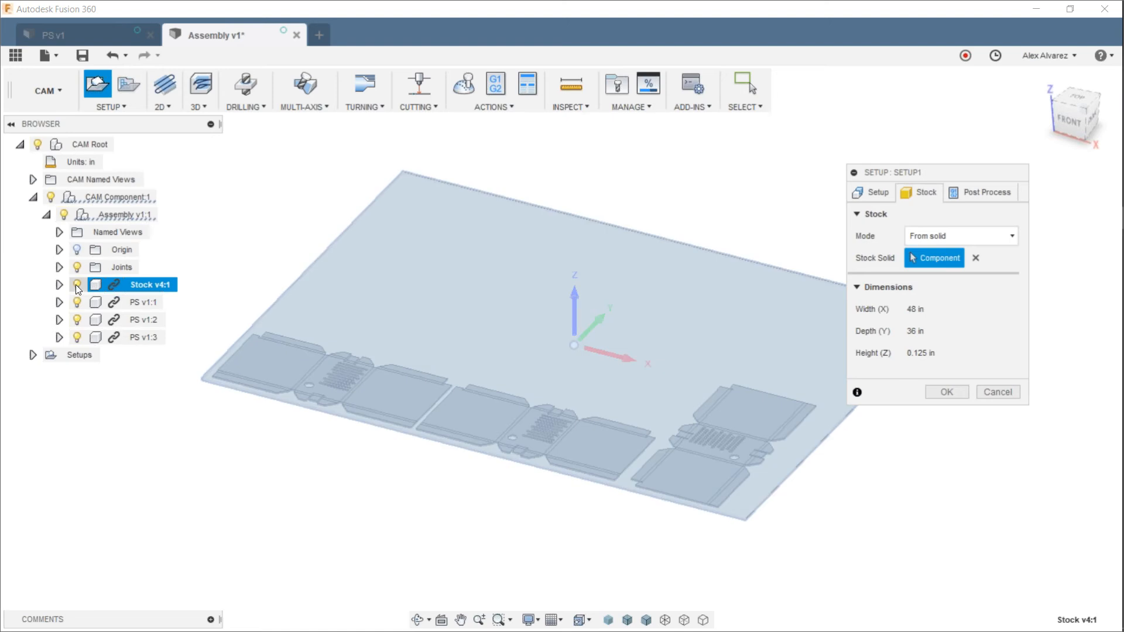
{"action": "left_click", "coordinate": [77, 285]}
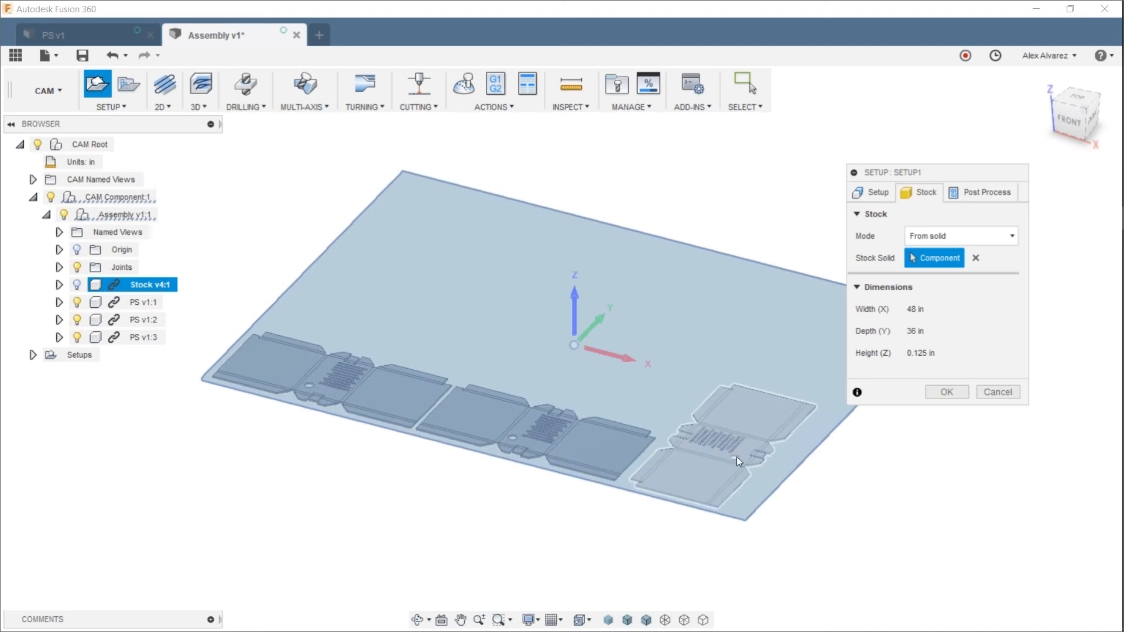
Step: Choose the three PS components, PS v1:1, PS v1:2 and PS v1:3, as the setup's model
{"action": "left_click", "coordinate": [883, 198]}
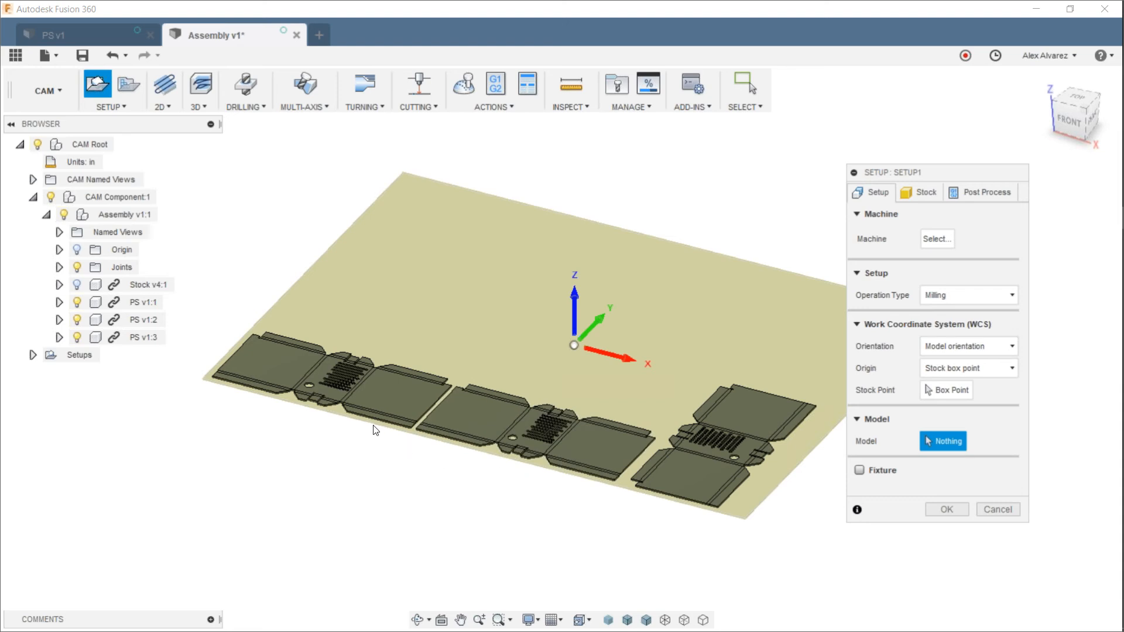
{"action": "left_click", "coordinate": [135, 305]}
{"action": "left_click", "coordinate": [131, 321]}
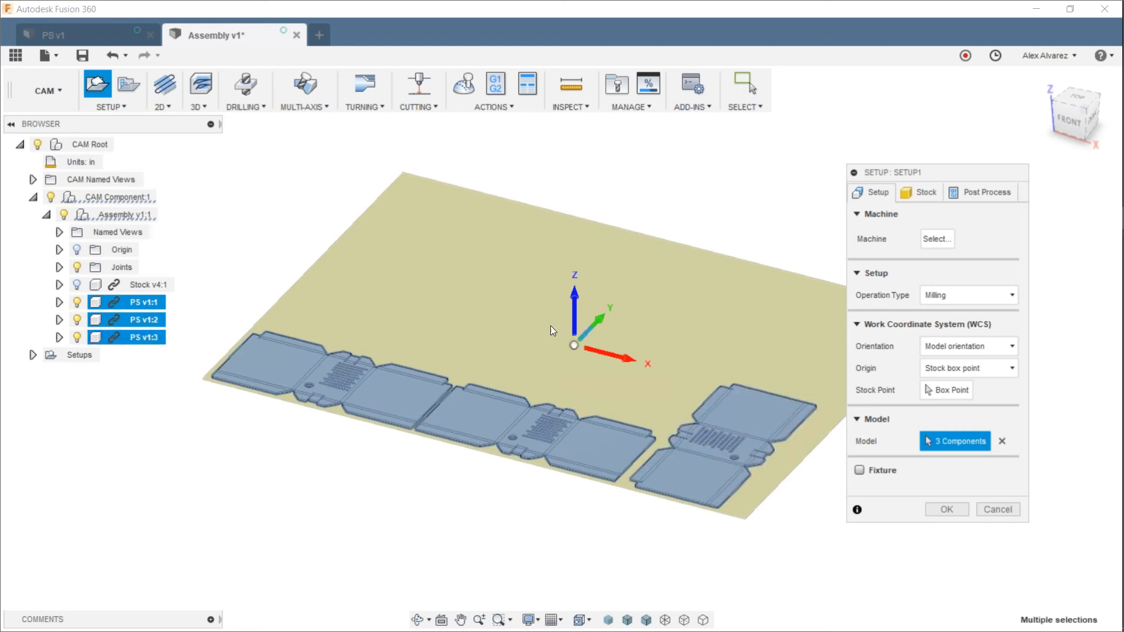
Step: Place the setup's work coordinate origin on the stock box point at the upper front-left corner of the stock
{"action": "left_click", "coordinate": [937, 391]}
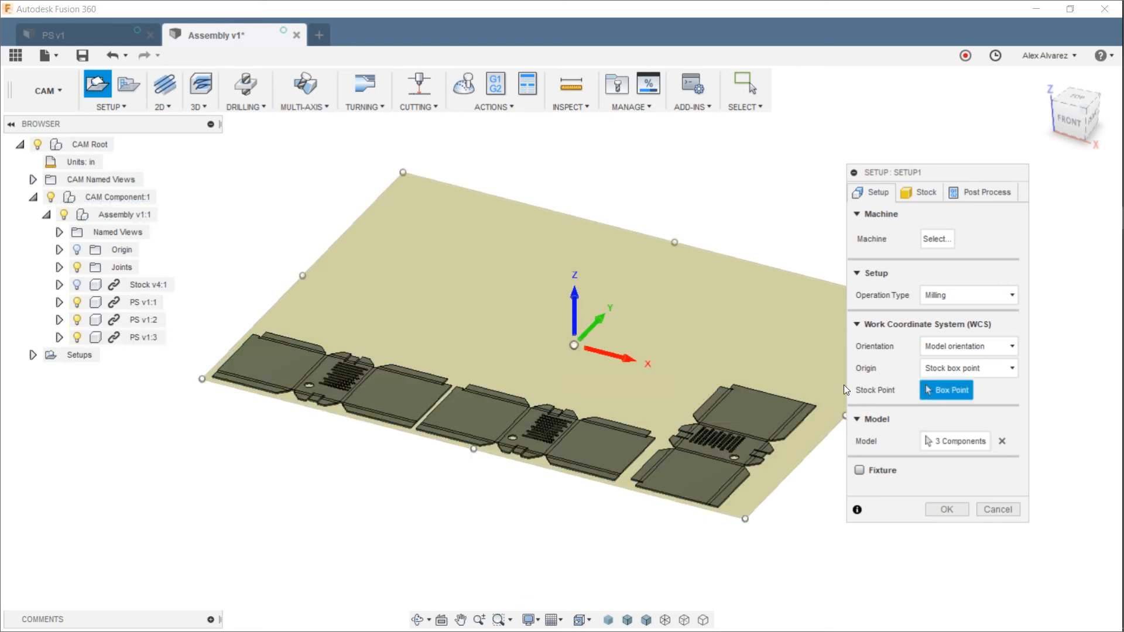
{"action": "scroll", "coordinate": [208, 379], "scroll_direction": "up", "scroll_amount": 10}
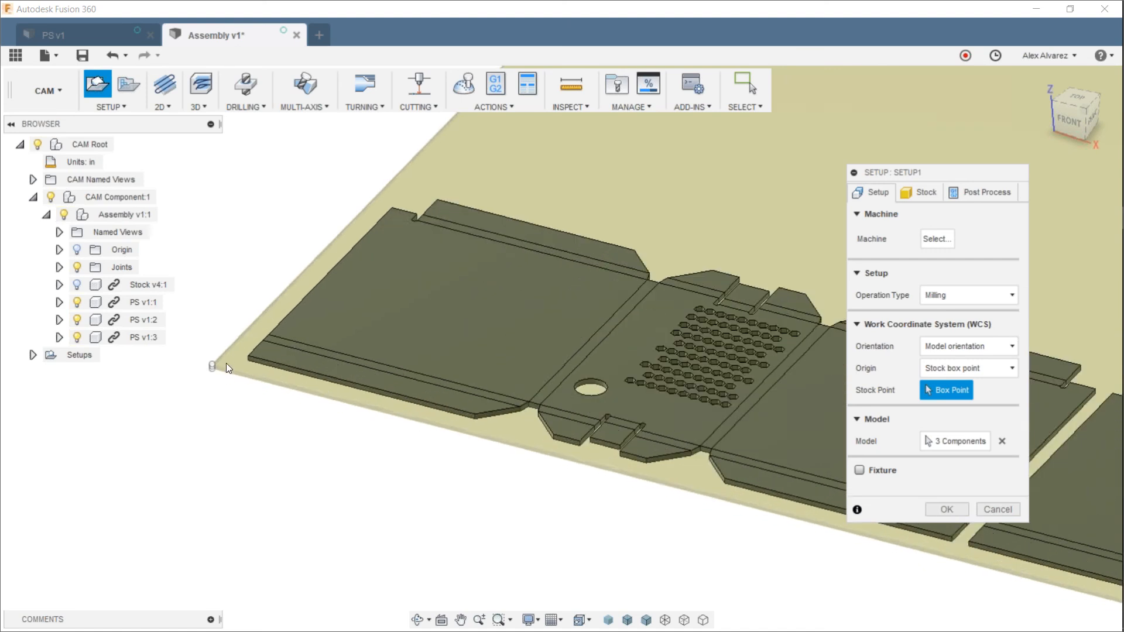
{"action": "scroll", "coordinate": [212, 366], "scroll_direction": "up", "scroll_amount": 2}
{"action": "left_click", "coordinate": [201, 370]}
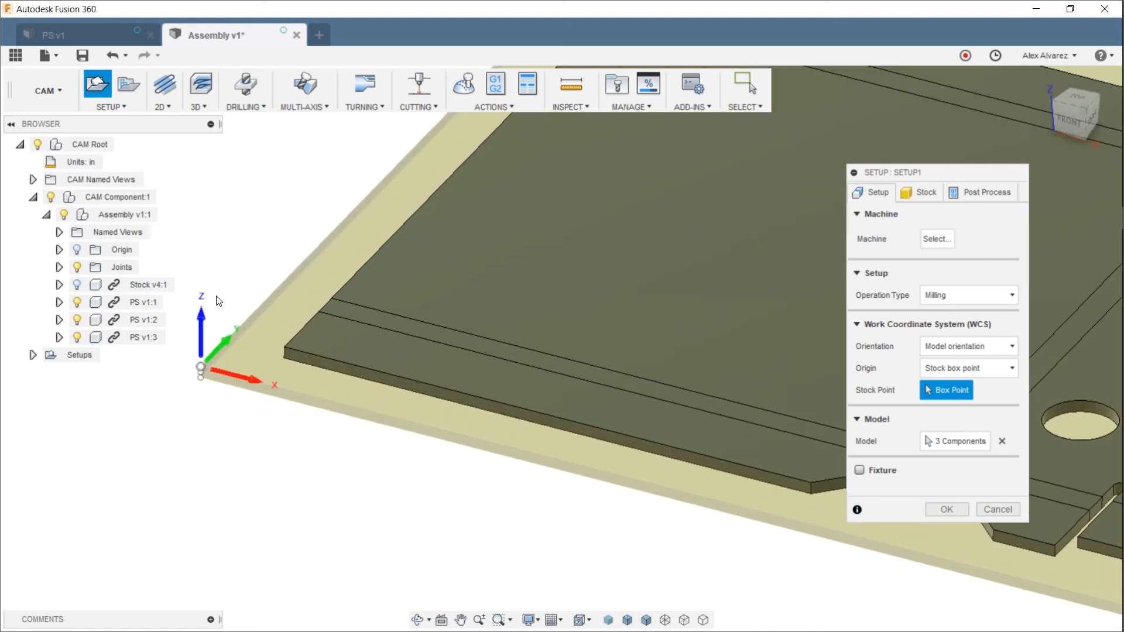
{"action": "scroll", "coordinate": [237, 285], "scroll_direction": "down", "scroll_amount": 5}
{"action": "scroll", "coordinate": [237, 281], "scroll_direction": "down", "scroll_amount": 1}
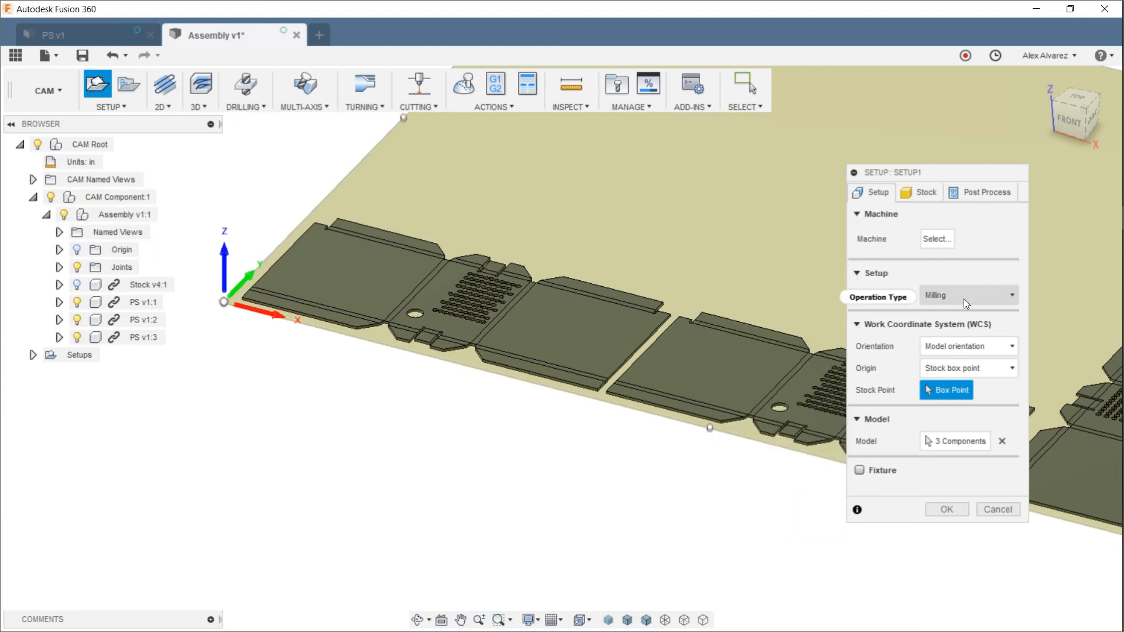
Step: Set the setup's operation type to Cutting, recheck its stock settings and create the setup
{"action": "left_click", "coordinate": [965, 298]}
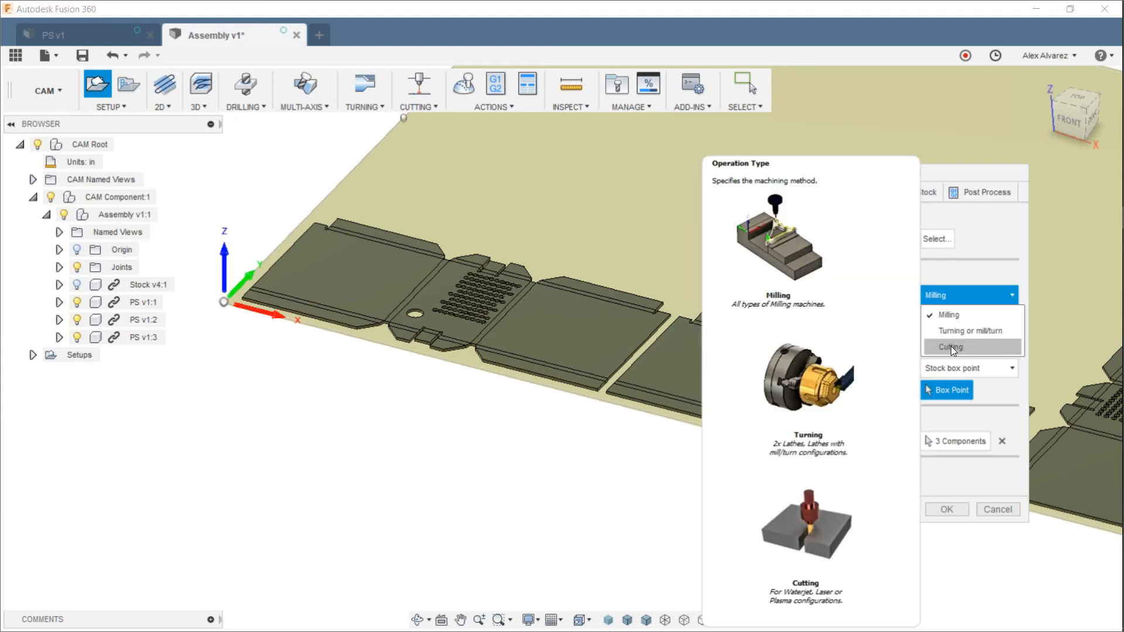
{"action": "left_click", "coordinate": [951, 347]}
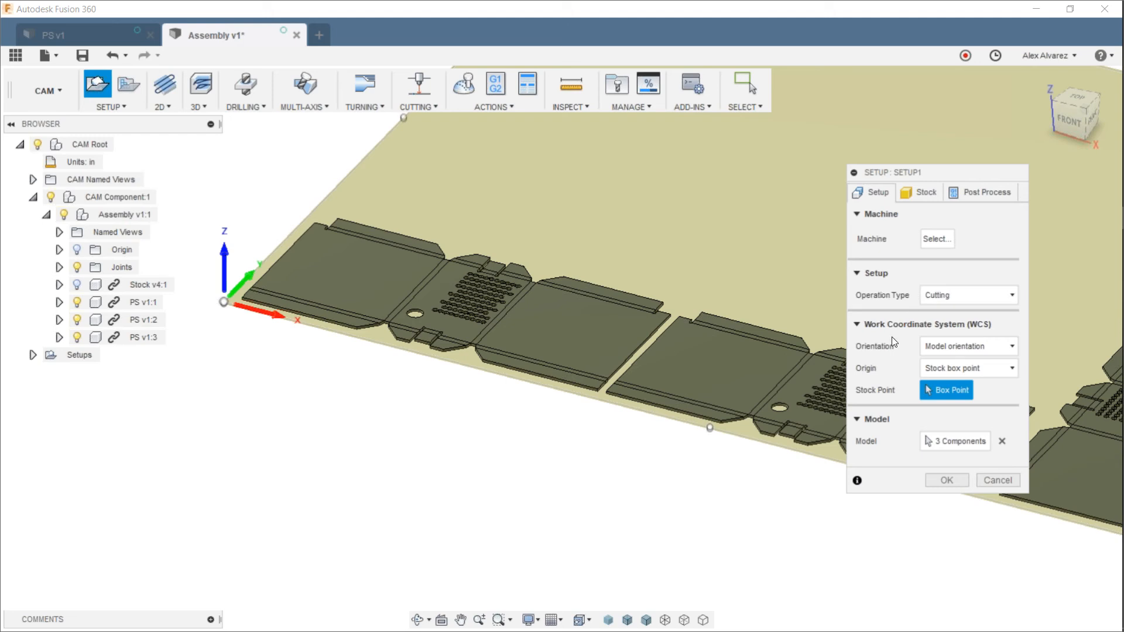
{"action": "scroll", "coordinate": [674, 534], "scroll_direction": "down", "scroll_amount": 3}
{"action": "middle_click_drag", "start_coordinate": [690, 537], "coordinate": [483, 484]}
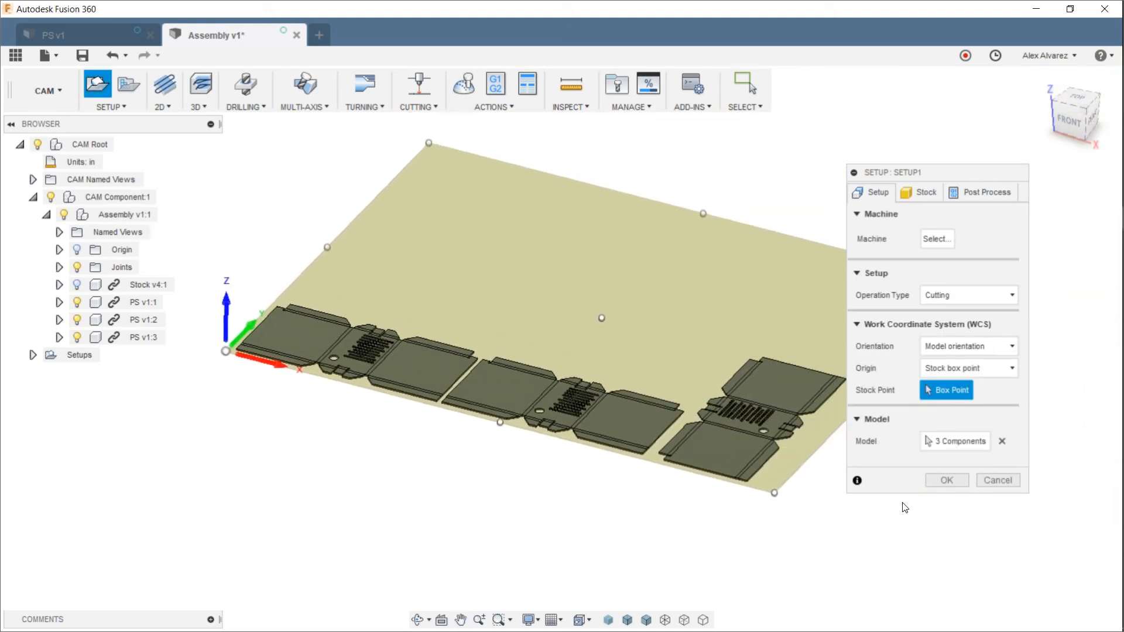
{"action": "left_click", "coordinate": [905, 194]}
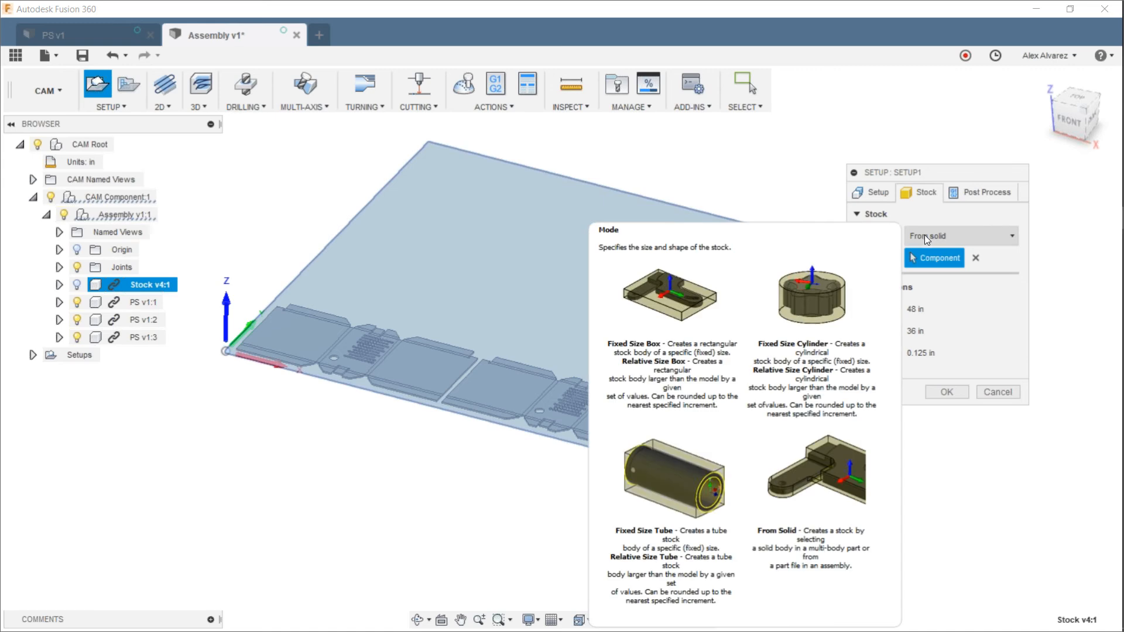
{"action": "left_click", "coordinate": [876, 193]}
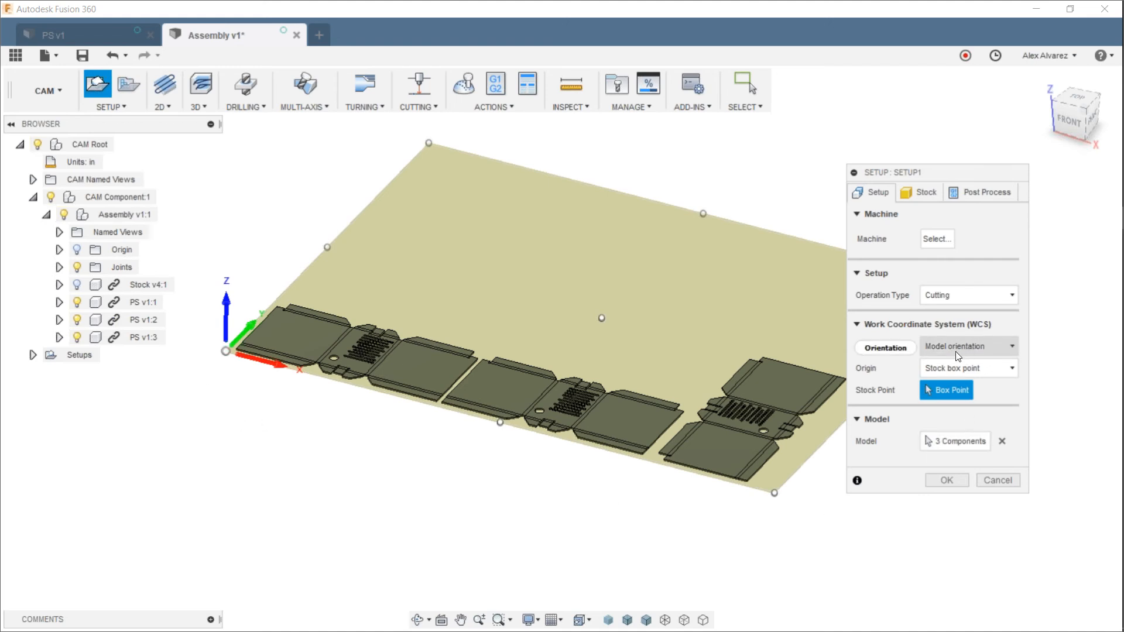
{"action": "left_click", "coordinate": [945, 481]}
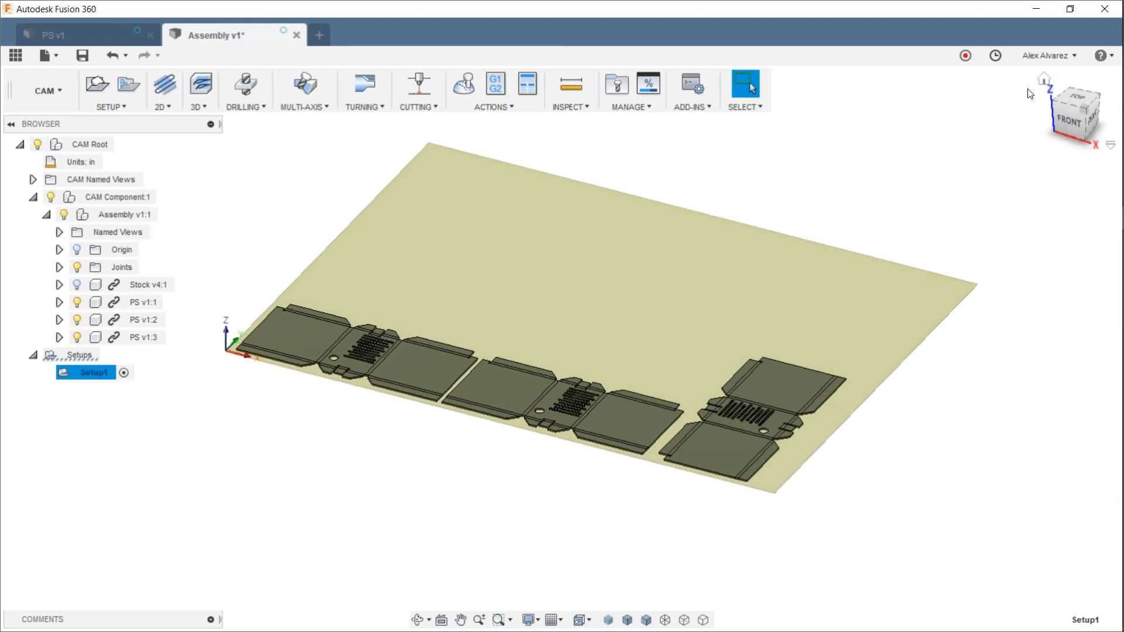
Step: Check in the general preferences that the default modeling orientation is Z up, and close them unchanged
{"action": "left_click", "coordinate": [1050, 55]}
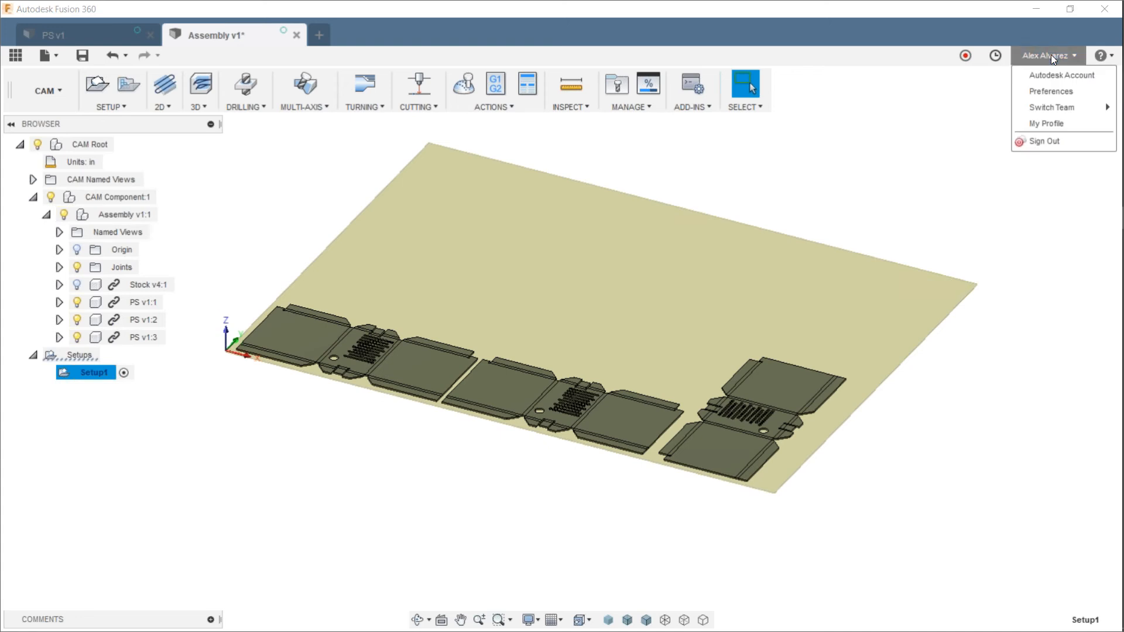
{"action": "left_click", "coordinate": [1053, 92]}
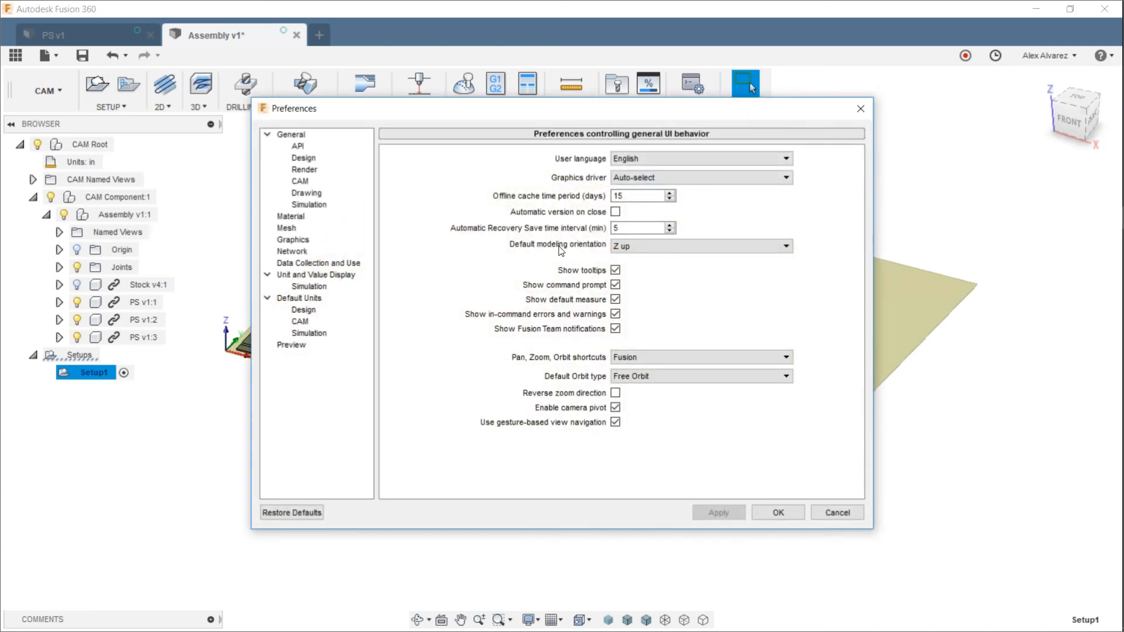
{"action": "left_click", "coordinate": [621, 247]}
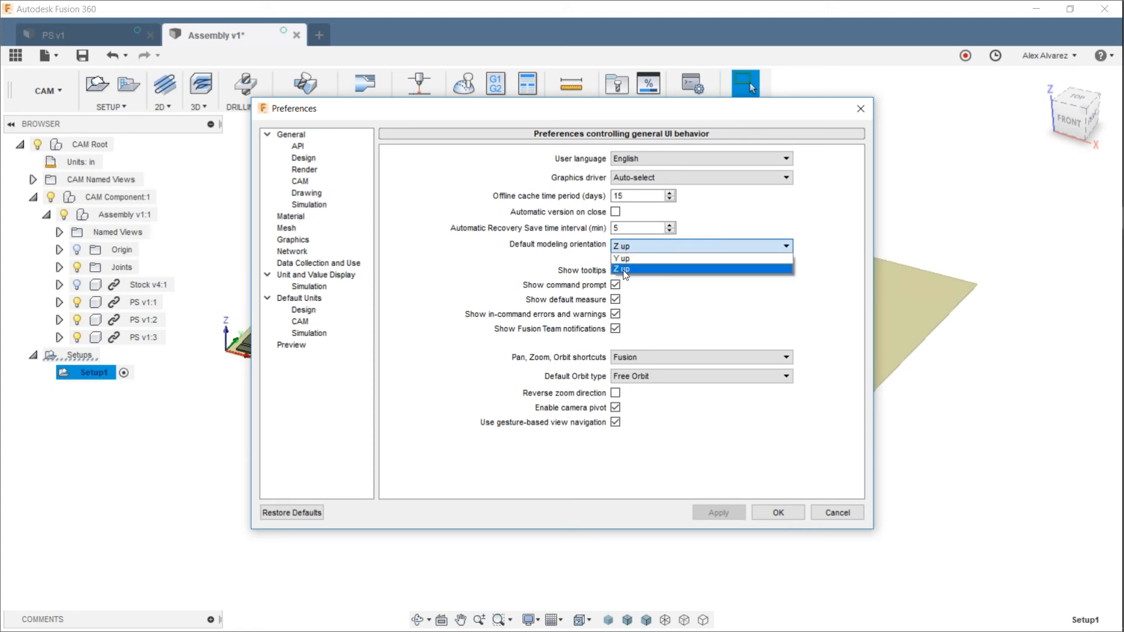
{"action": "left_click", "coordinate": [624, 270]}
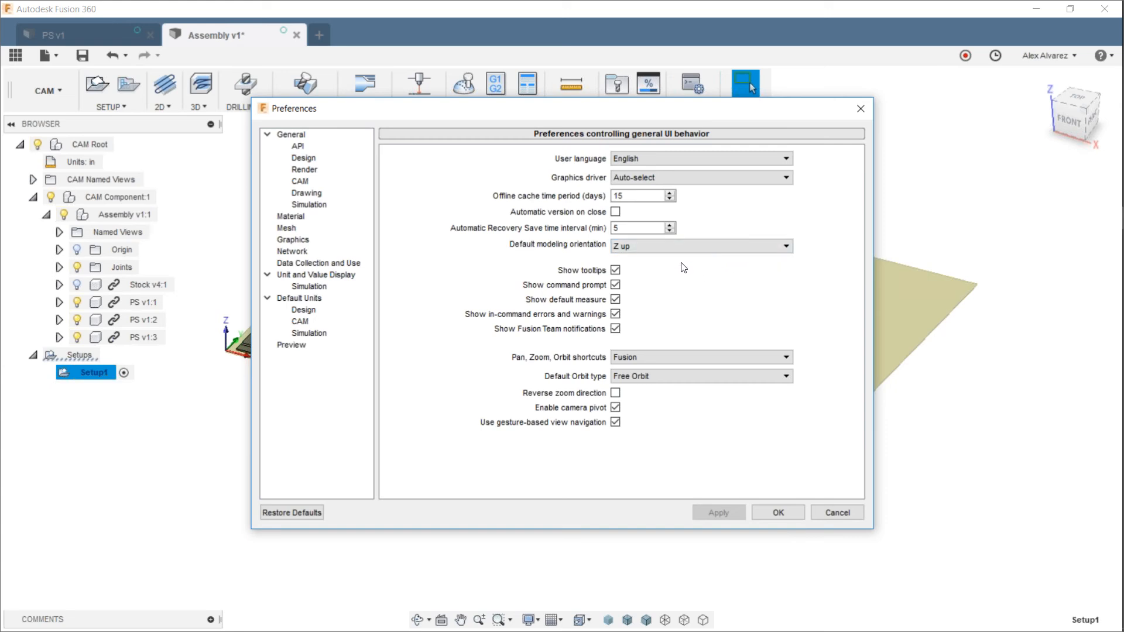
{"action": "left_click", "coordinate": [867, 110]}
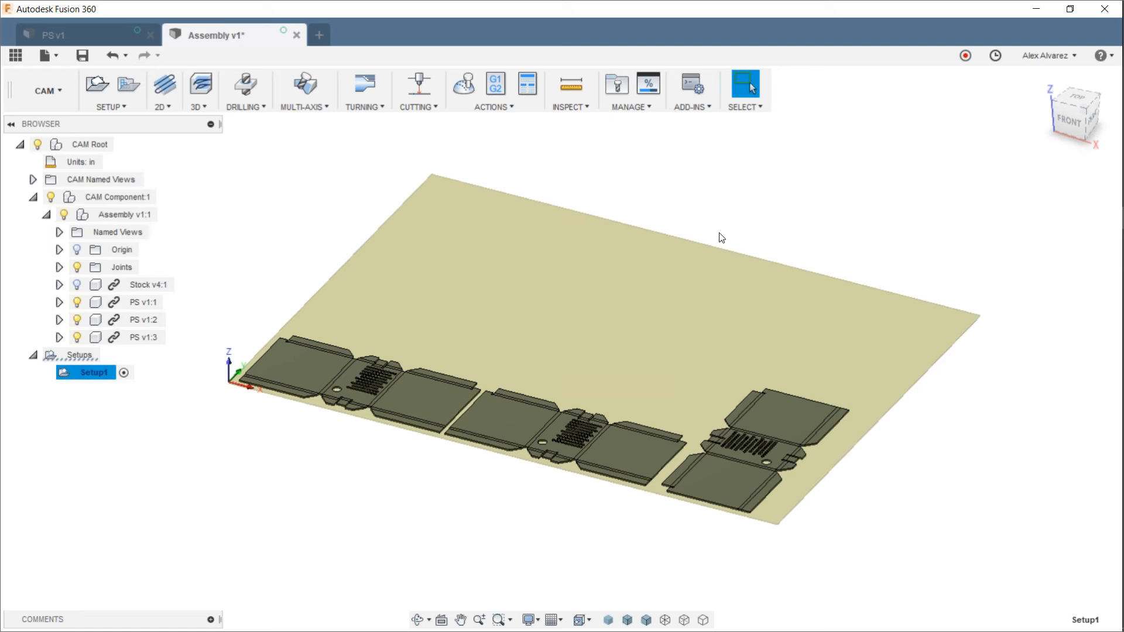
Step: Start a 2D Profile cutting operation and assign the Ø0.04" plasma cutter from the Sample Profile Tools (Inch) library
{"action": "left_click", "coordinate": [418, 94]}
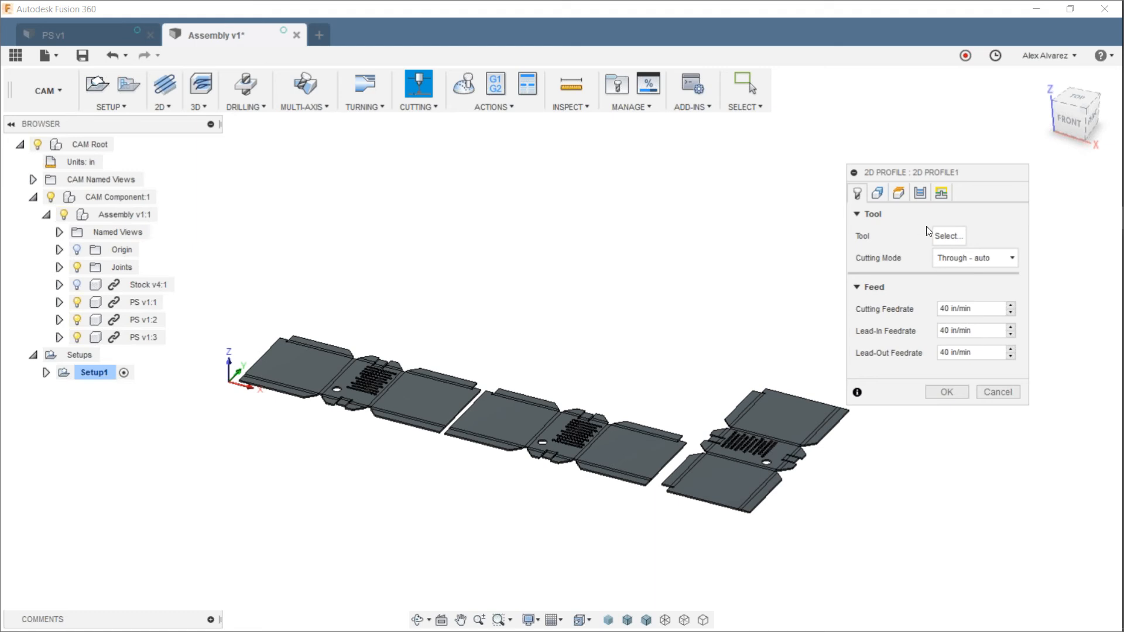
{"action": "left_click_drag", "start_coordinate": [964, 171], "coordinate": [771, 148]}
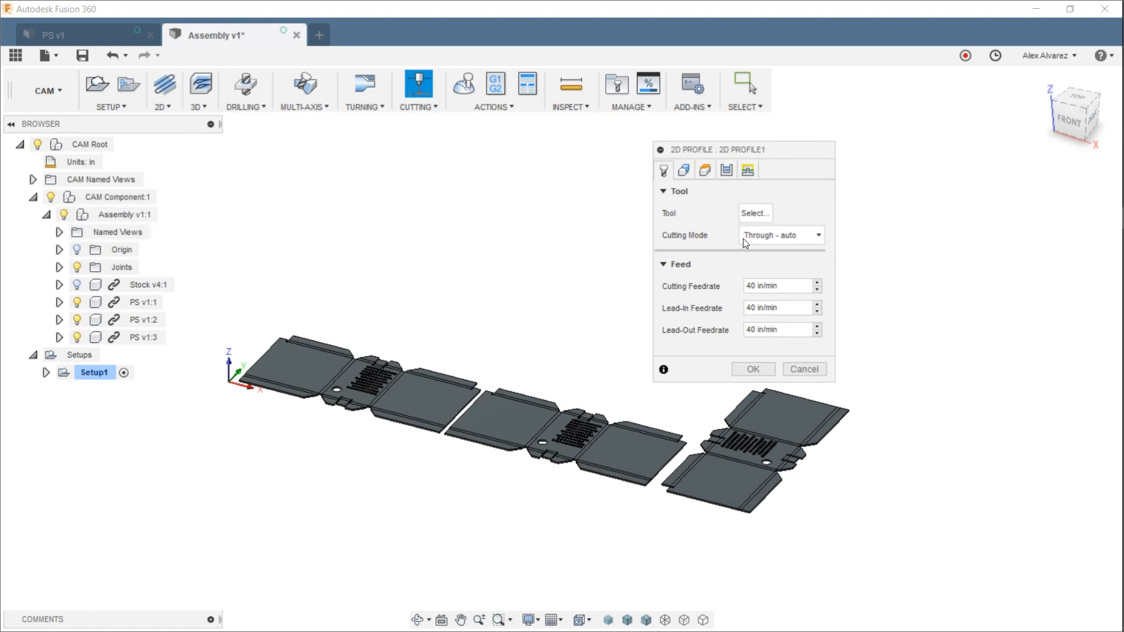
{"action": "left_click", "coordinate": [752, 215]}
{"action": "left_click_drag", "start_coordinate": [509, 28], "coordinate": [617, 35]}
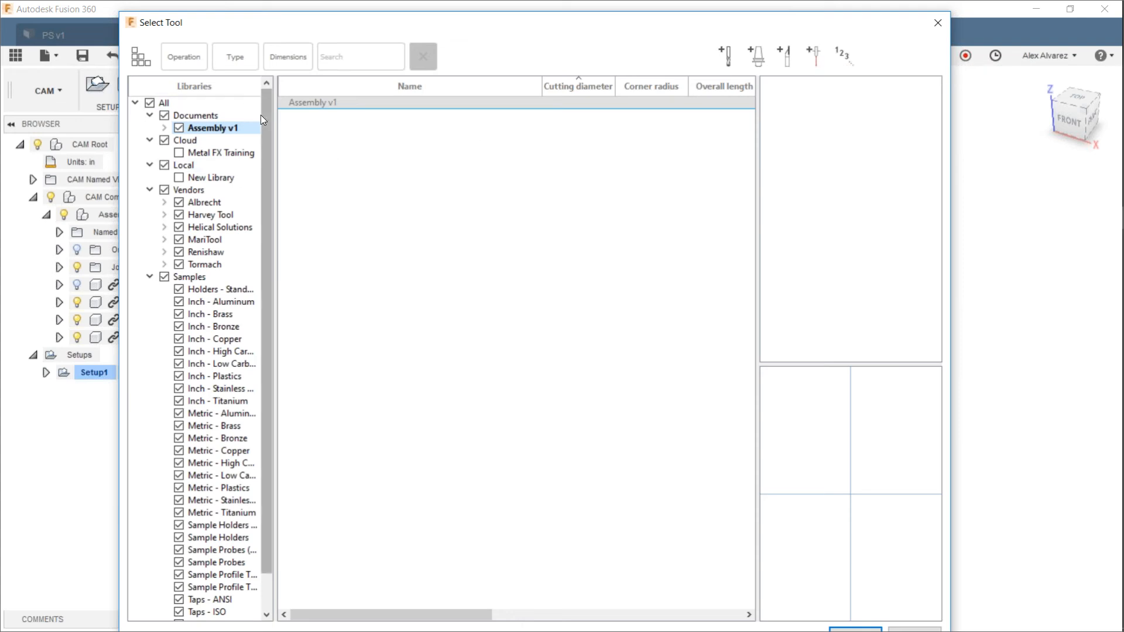
{"action": "left_click_drag", "start_coordinate": [261, 114], "coordinate": [283, 224]}
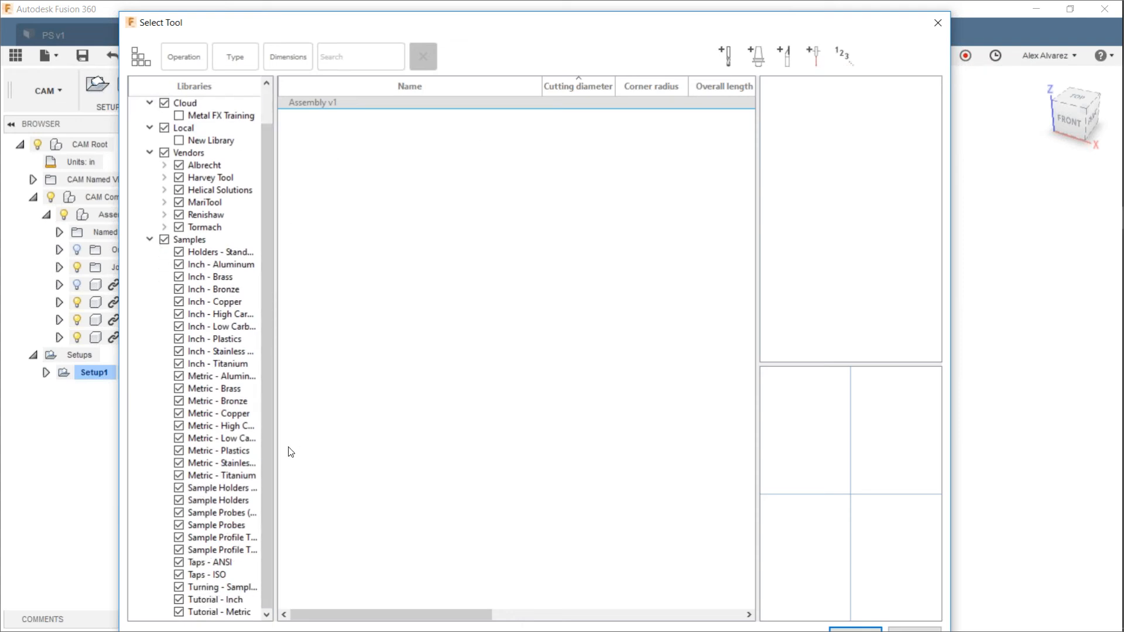
{"action": "left_click", "coordinate": [227, 539]}
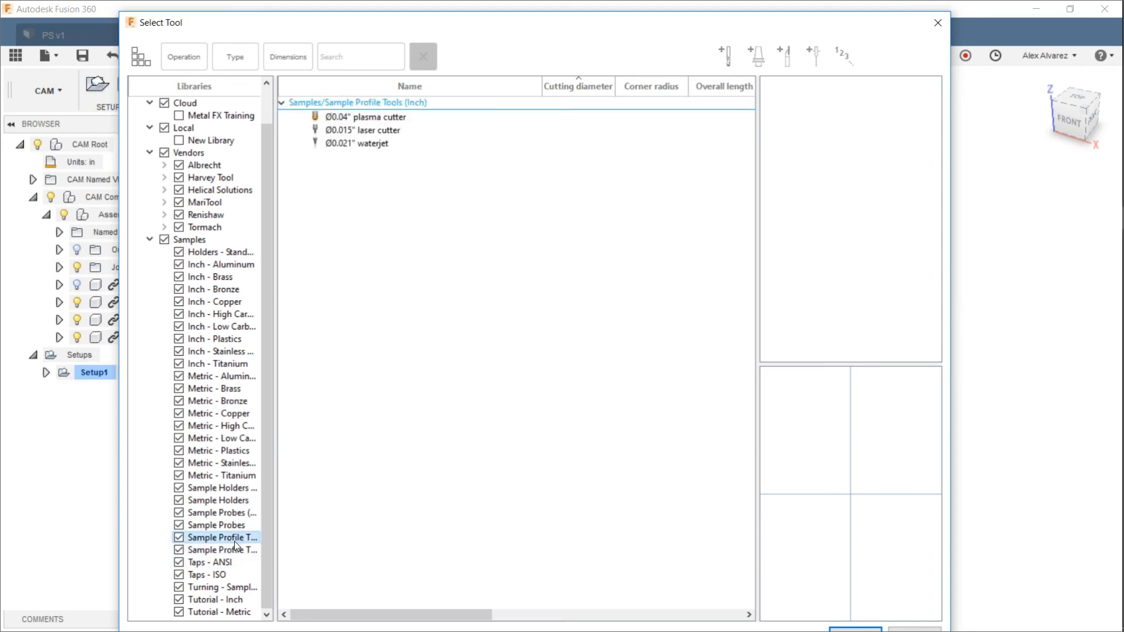
{"action": "double_click", "coordinate": [385, 121]}
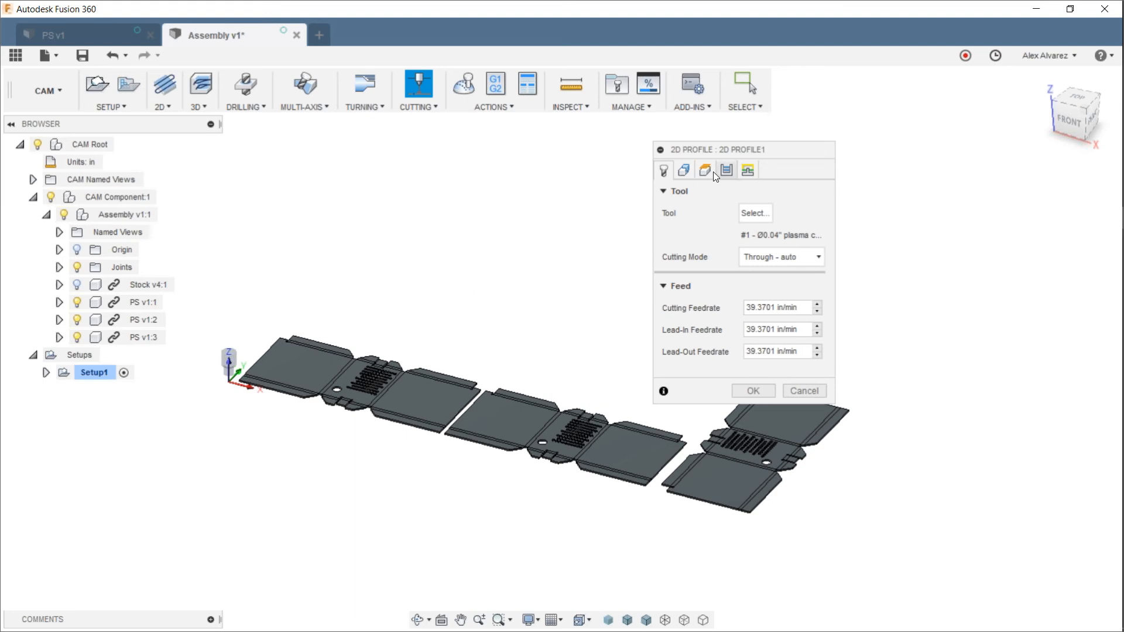
Step: Review the cutting modes available for the plasma cutter and keep Through - auto
{"action": "scroll", "coordinate": [227, 350], "scroll_direction": "up", "scroll_amount": 3}
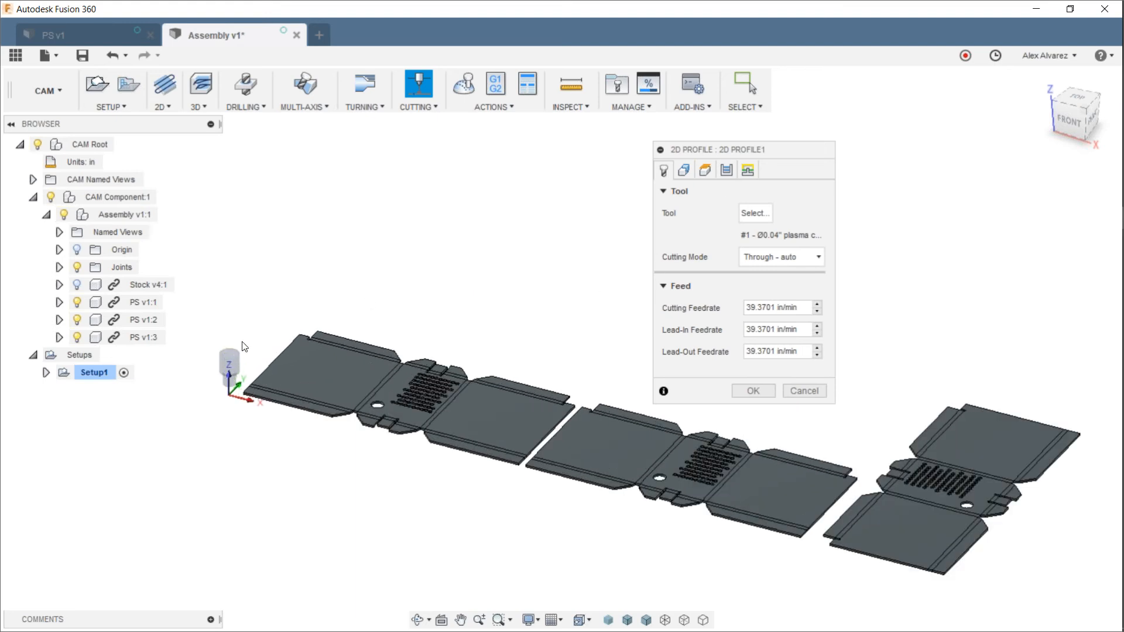
{"action": "scroll", "coordinate": [510, 271], "scroll_direction": "down", "scroll_amount": 1}
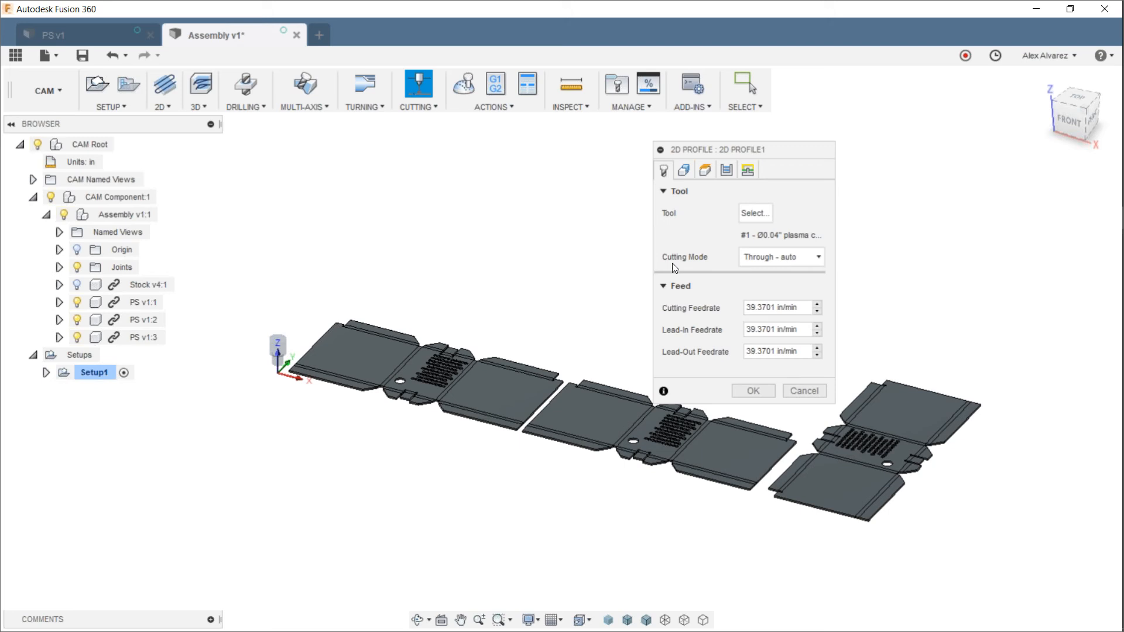
{"action": "left_click", "coordinate": [765, 259]}
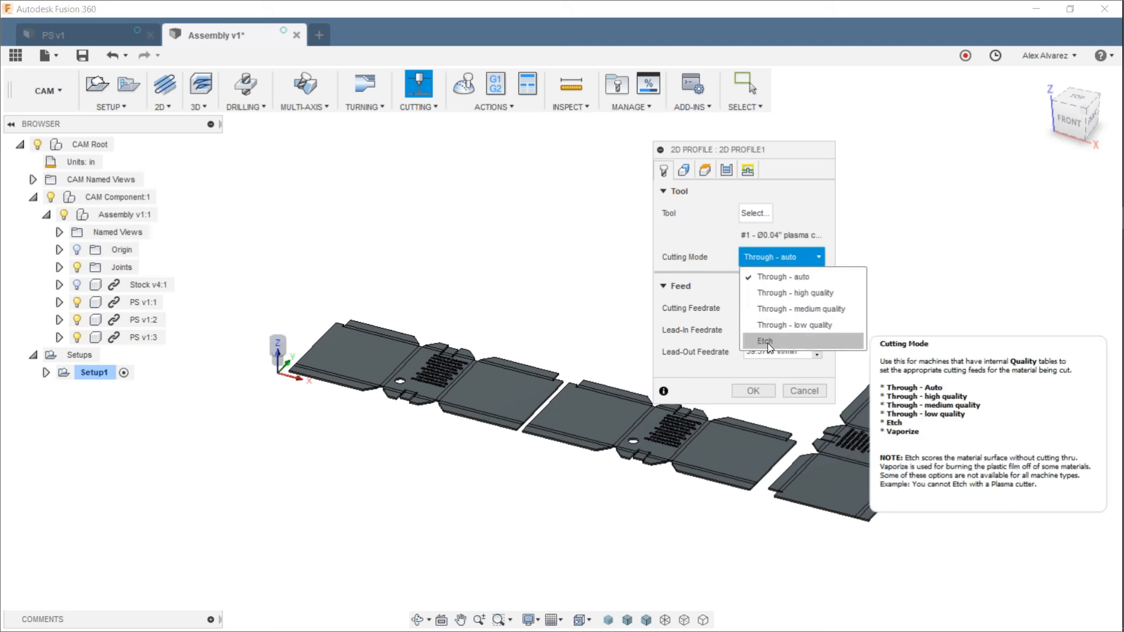
{"action": "left_click", "coordinate": [782, 281]}
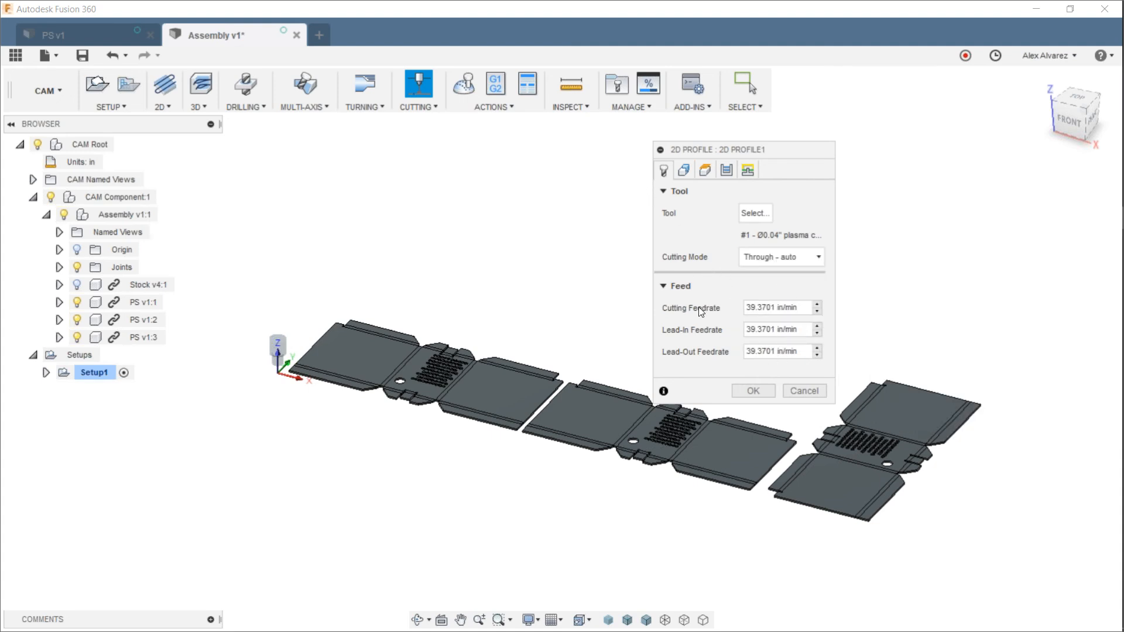
Step: Pick the top face of the first part as contour geometry, with same plane faces selected to include all three parts
{"action": "left_click", "coordinate": [683, 171]}
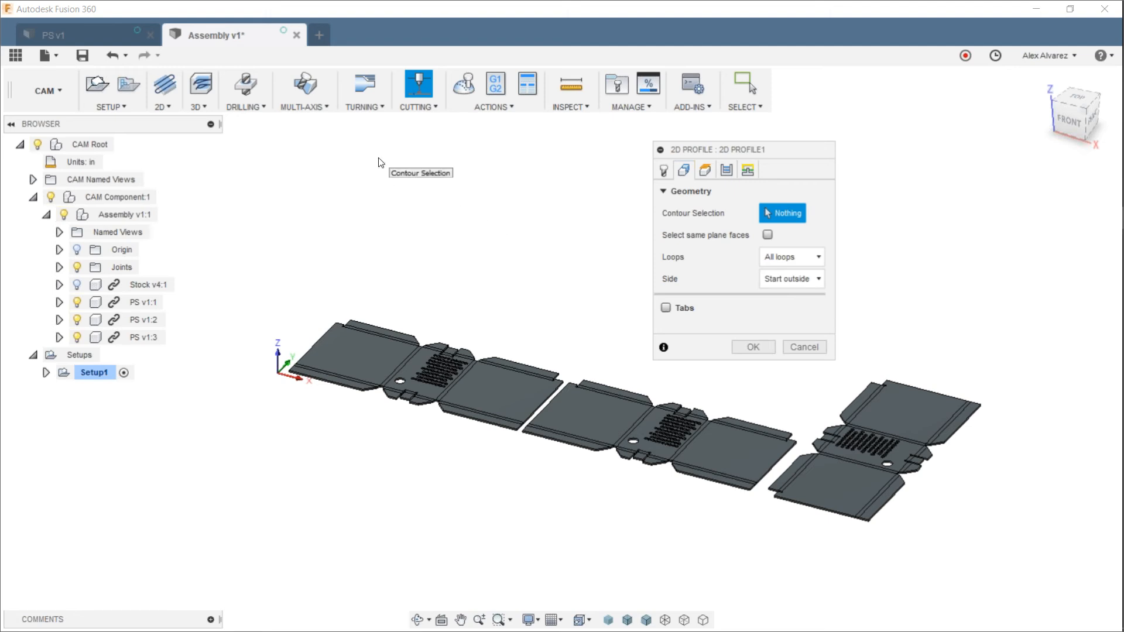
{"action": "scroll", "coordinate": [409, 218], "scroll_direction": "down", "scroll_amount": 1}
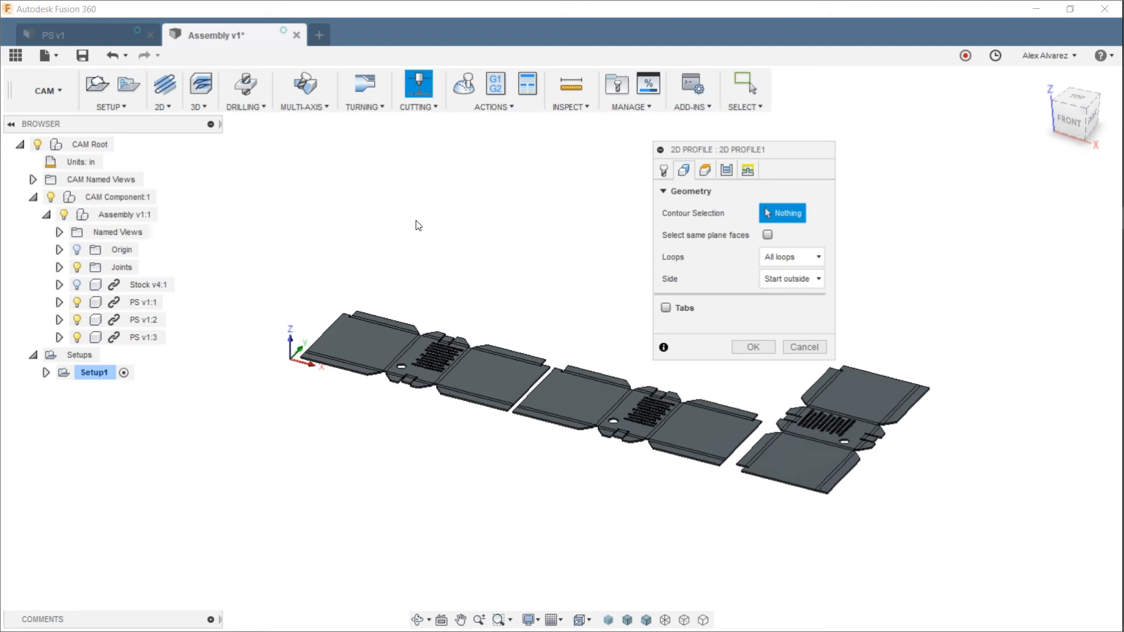
{"action": "left_click", "coordinate": [360, 330]}
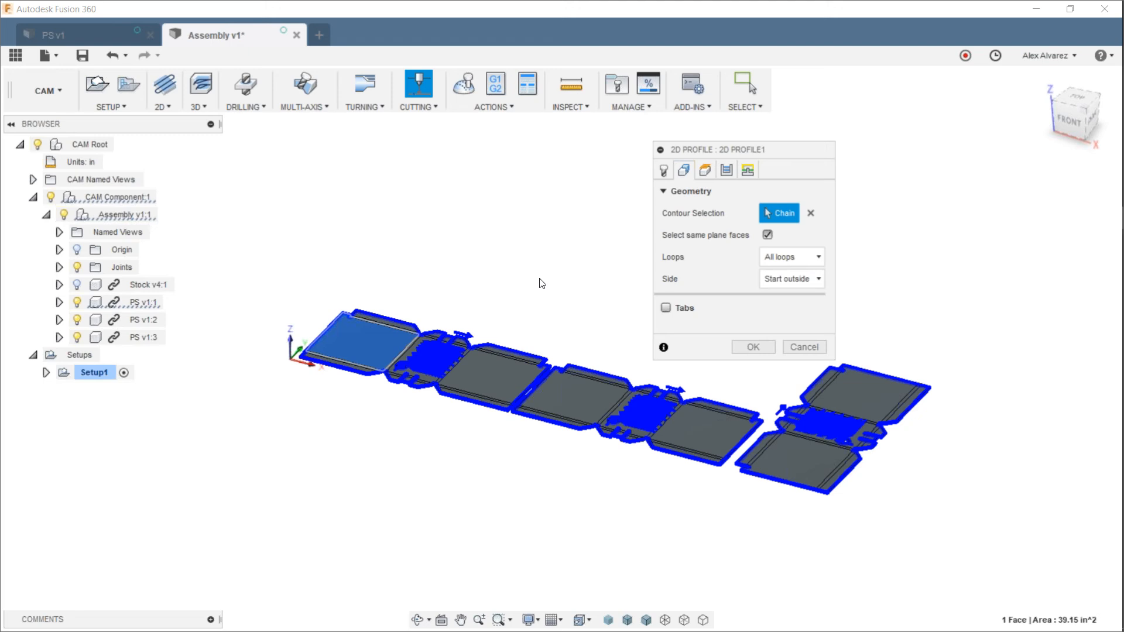
Step: Limit the contour selection to outer loops and set the cutting side to Always outside
{"action": "left_click", "coordinate": [797, 262]}
{"action": "left_click", "coordinate": [799, 296]}
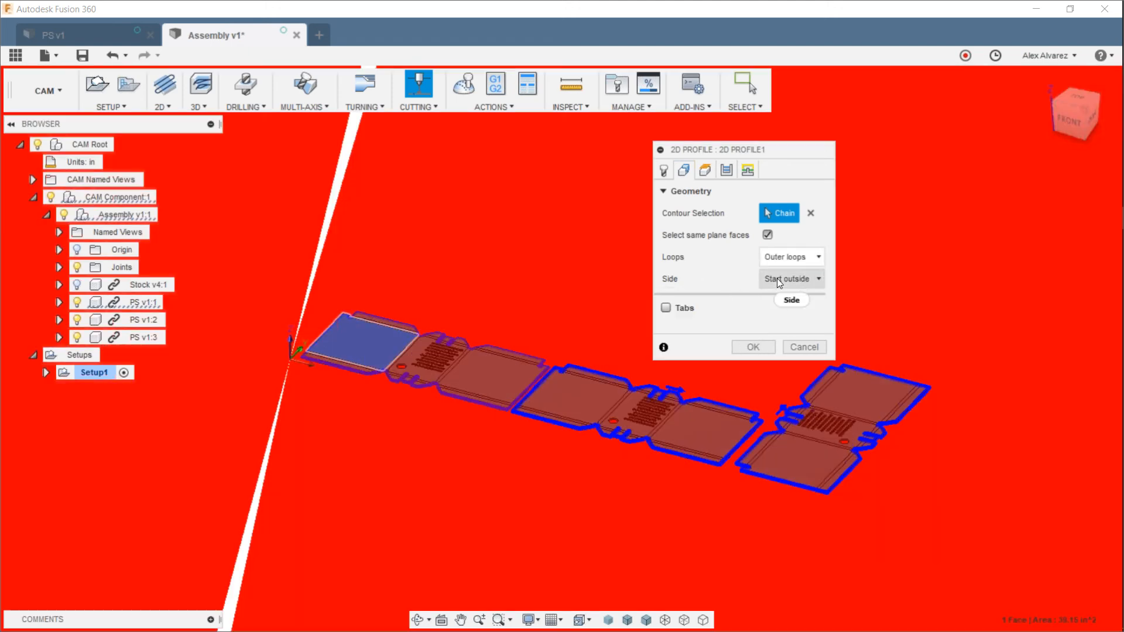
{"action": "left_click", "coordinate": [777, 278]}
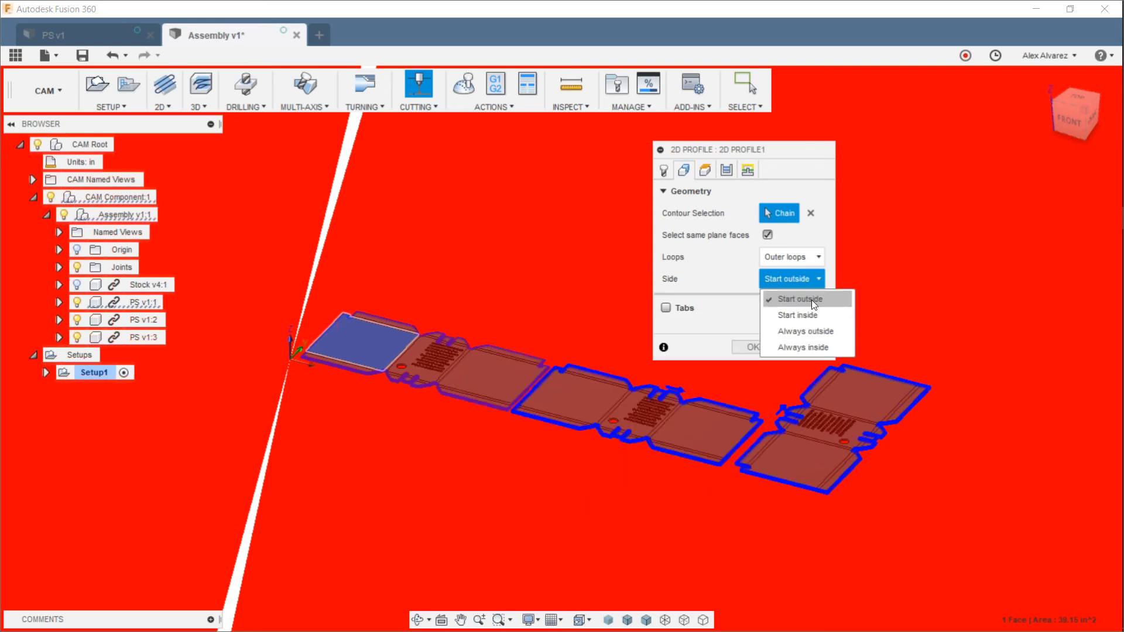
{"action": "left_click", "coordinate": [812, 299]}
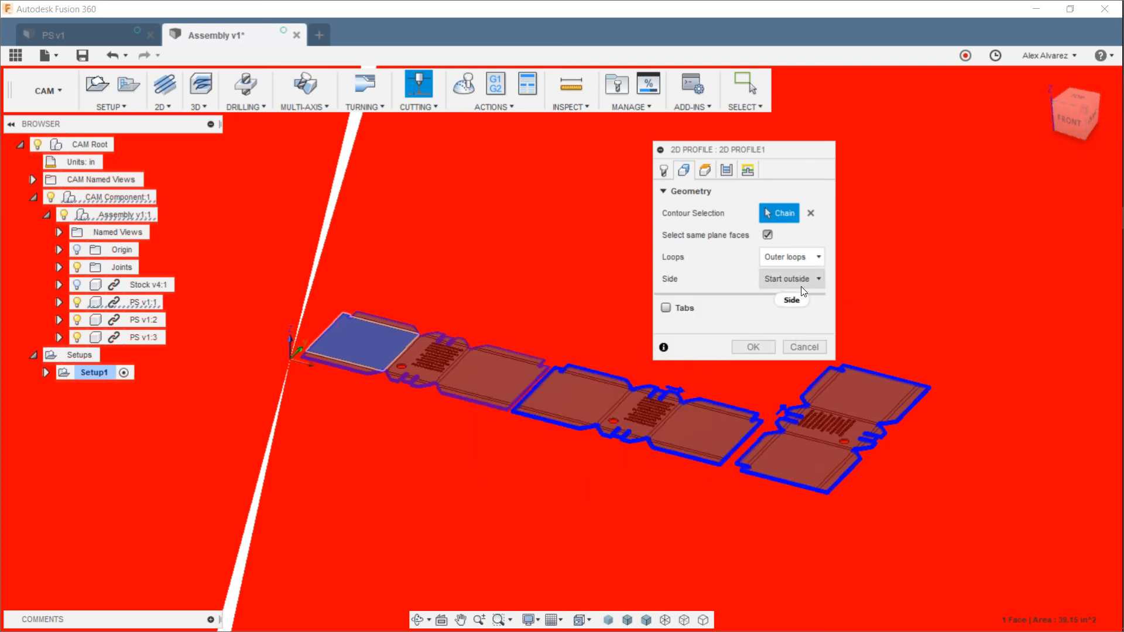
{"action": "left_click", "coordinate": [803, 286]}
{"action": "left_click", "coordinate": [807, 335]}
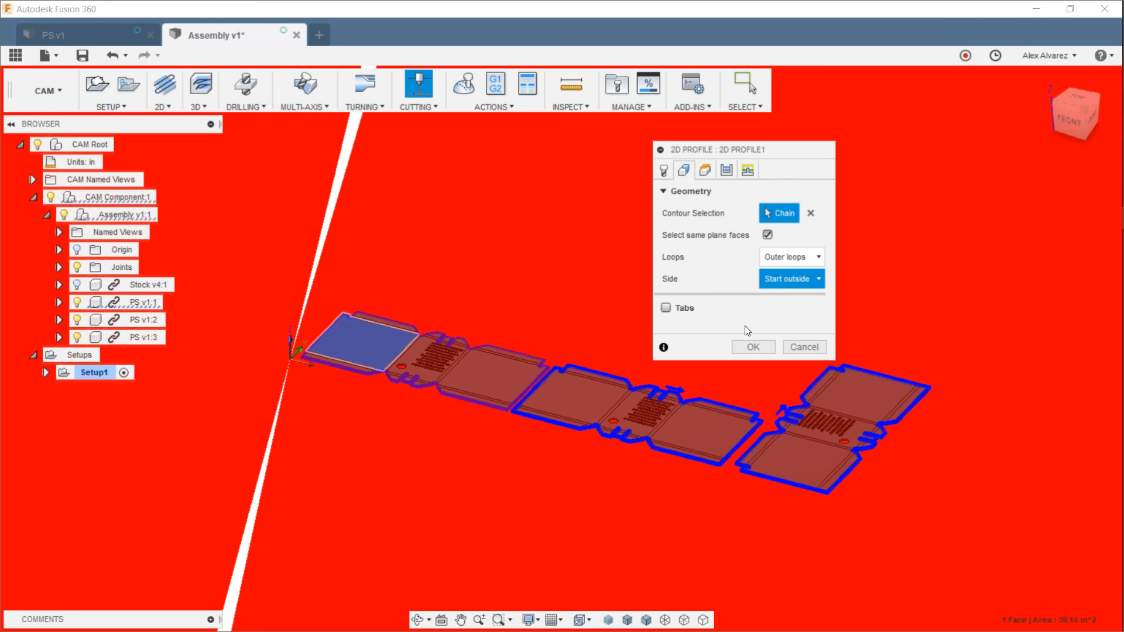
Step: Enable tabs spaced by distance every 6 in on the outer contours and generate the 2D Profile toolpath
{"action": "left_click", "coordinate": [666, 308]}
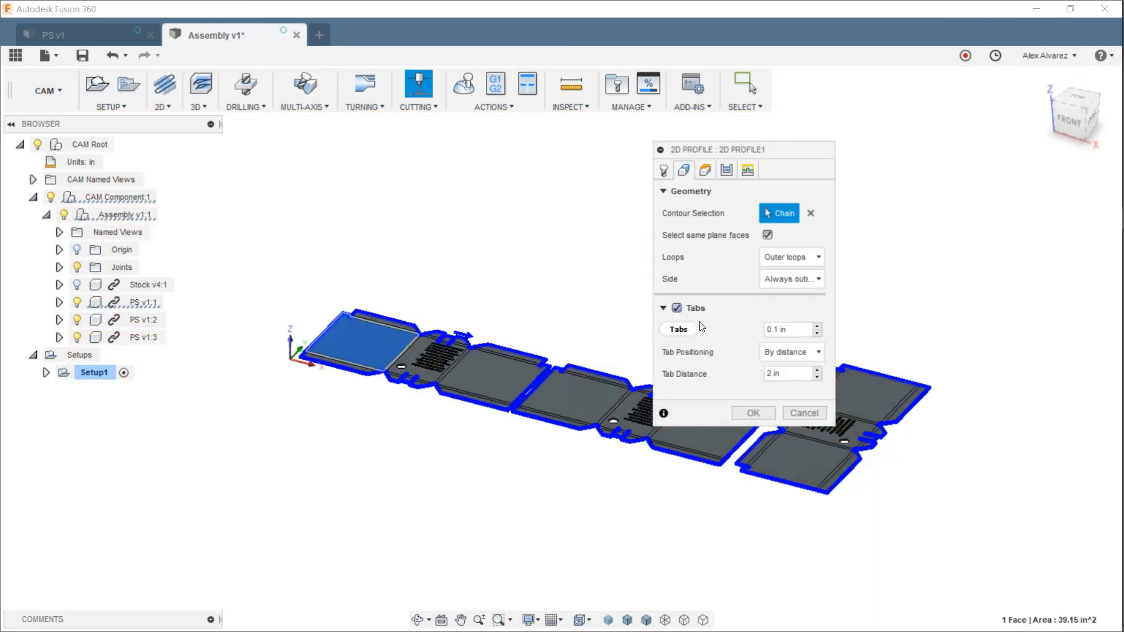
{"action": "middle_click_drag", "start_coordinate": [560, 308], "coordinate": [492, 332]}
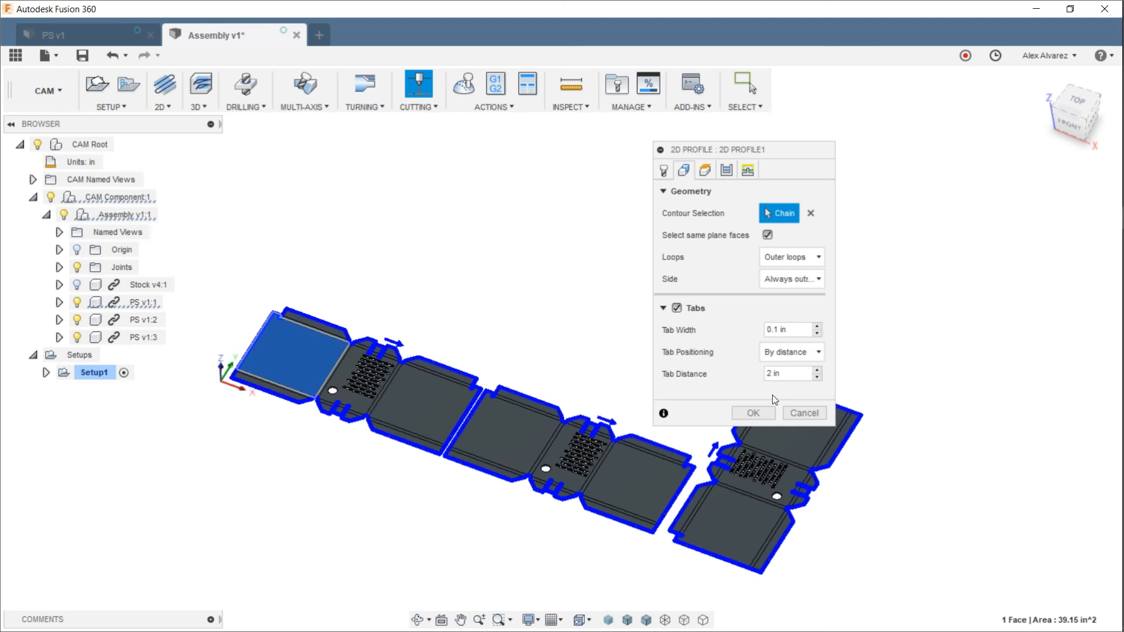
{"action": "left_click", "coordinate": [787, 375]}
{"action": "type", "text": "6"}
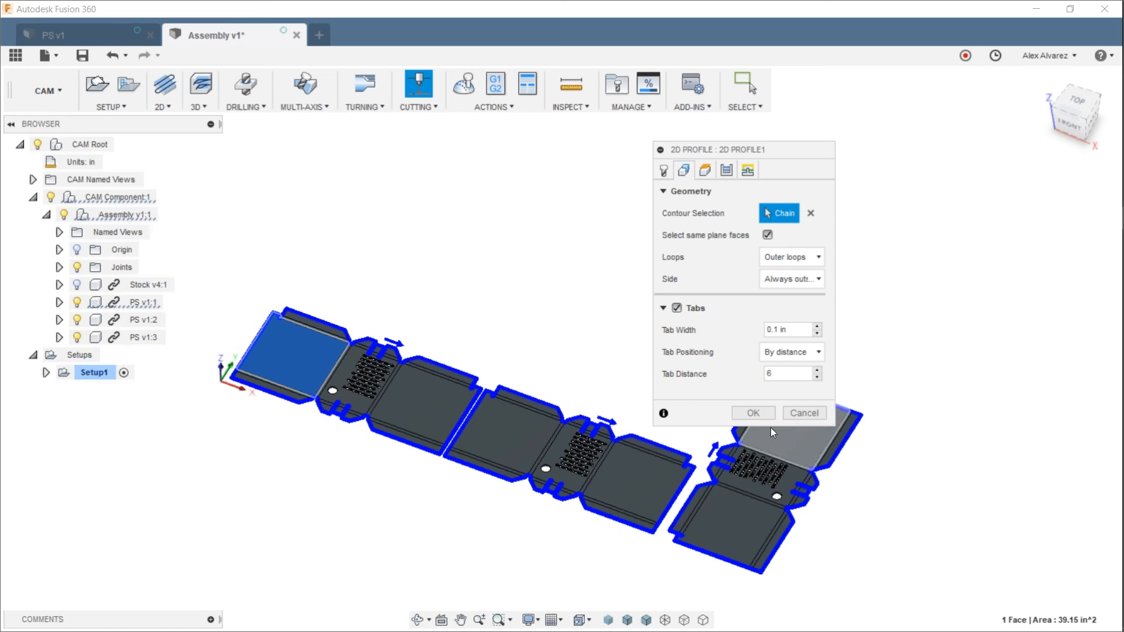
{"action": "left_click", "coordinate": [756, 413]}
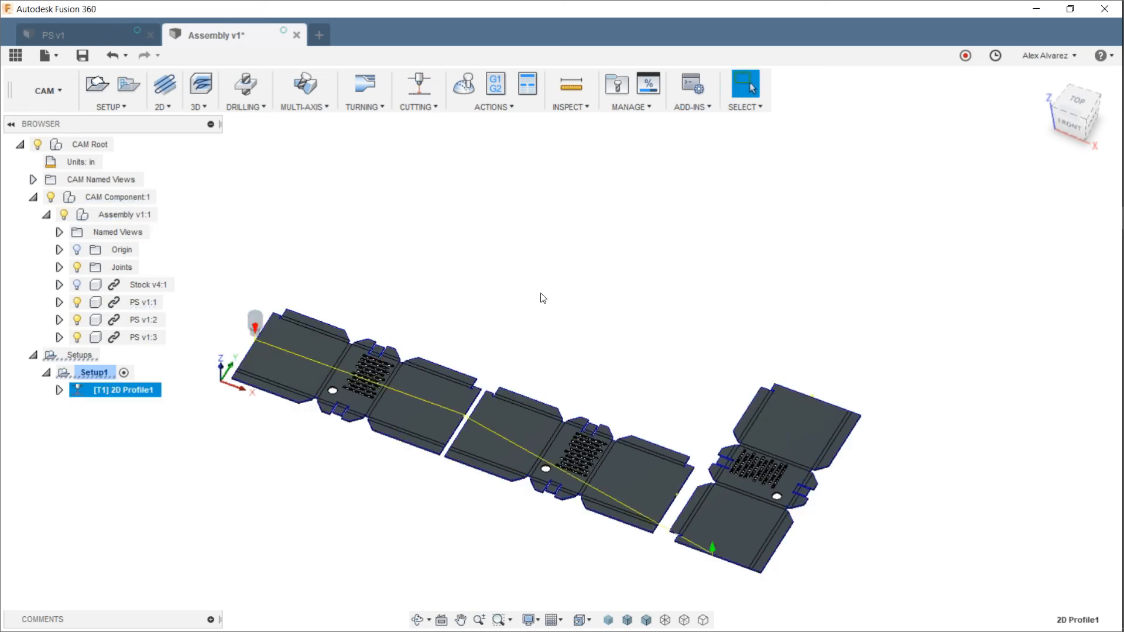
Step: Examine the generated outer toolpath along the three parts and the lead-in at the first part's edge
{"action": "middle_click_drag", "start_coordinate": [541, 298], "coordinate": [593, 234]}
{"action": "scroll", "coordinate": [682, 376], "scroll_direction": "up", "scroll_amount": 3}
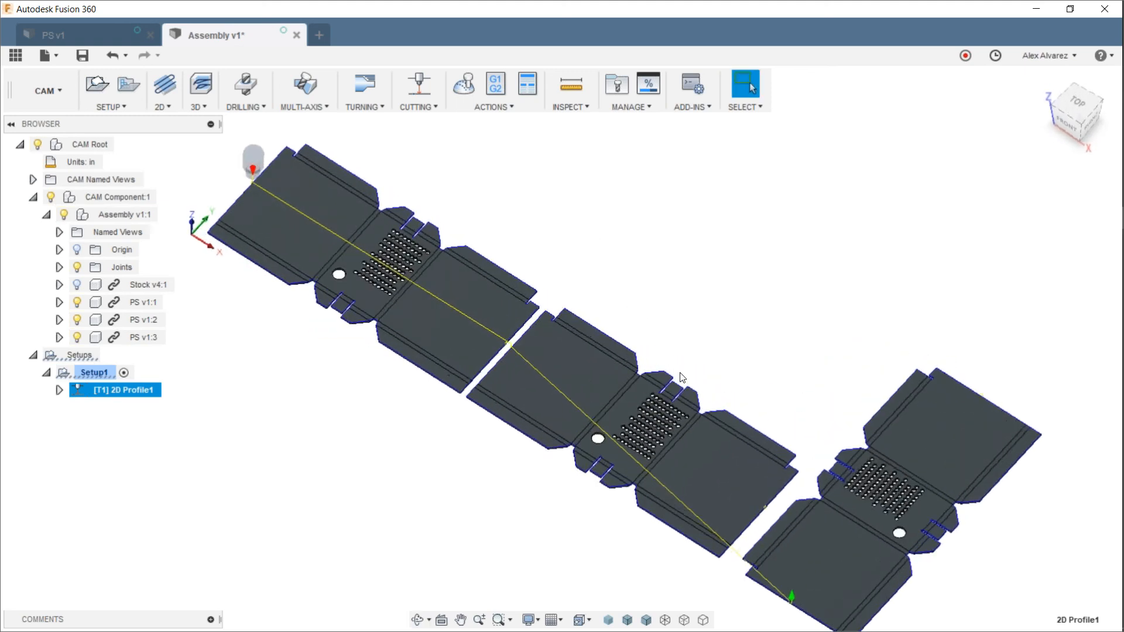
{"action": "scroll", "coordinate": [680, 373], "scroll_direction": "up", "scroll_amount": 1}
{"action": "middle_click_drag", "start_coordinate": [678, 311], "coordinate": [778, 346]}
{"action": "scroll", "coordinate": [292, 181], "scroll_direction": "up", "scroll_amount": 3}
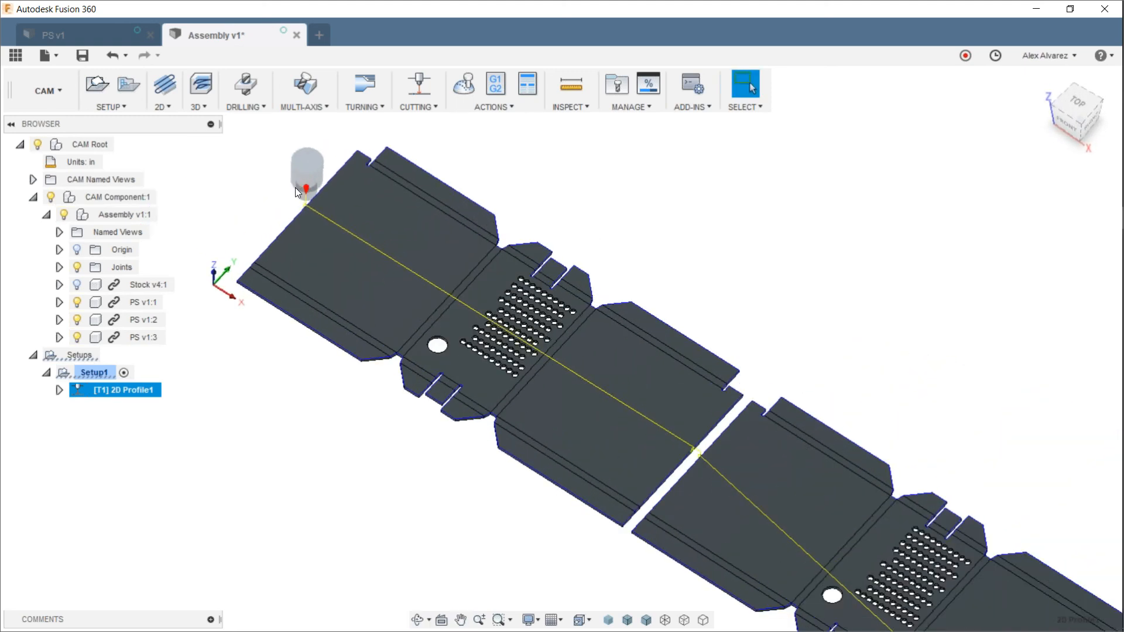
{"action": "scroll", "coordinate": [295, 187], "scroll_direction": "up", "scroll_amount": 5}
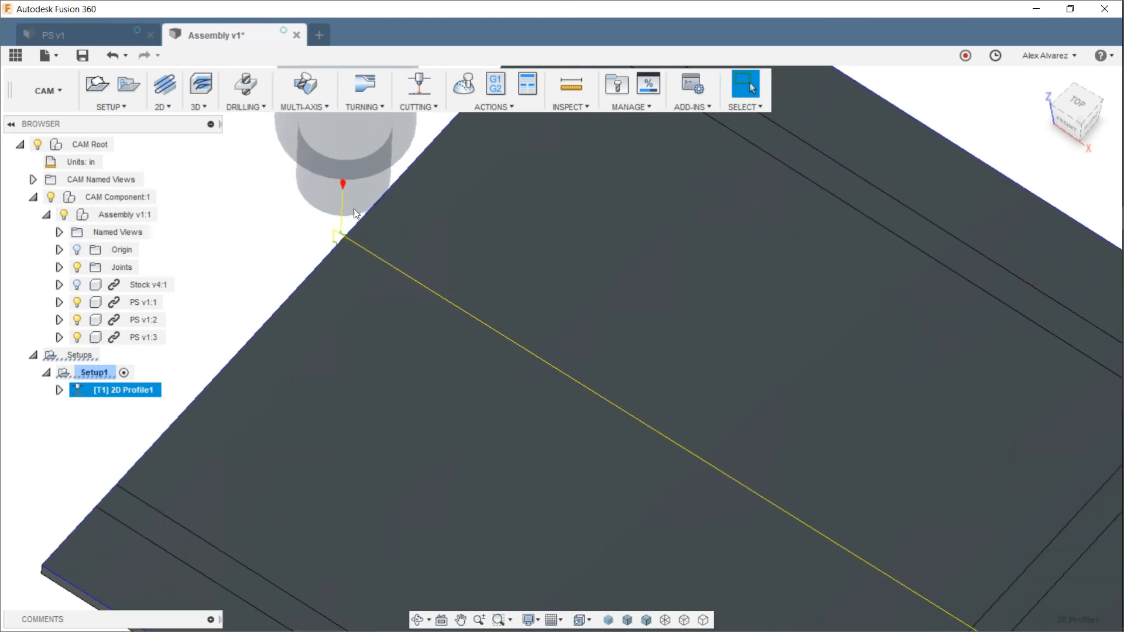
{"action": "scroll", "coordinate": [338, 214], "scroll_direction": "down", "scroll_amount": 5}
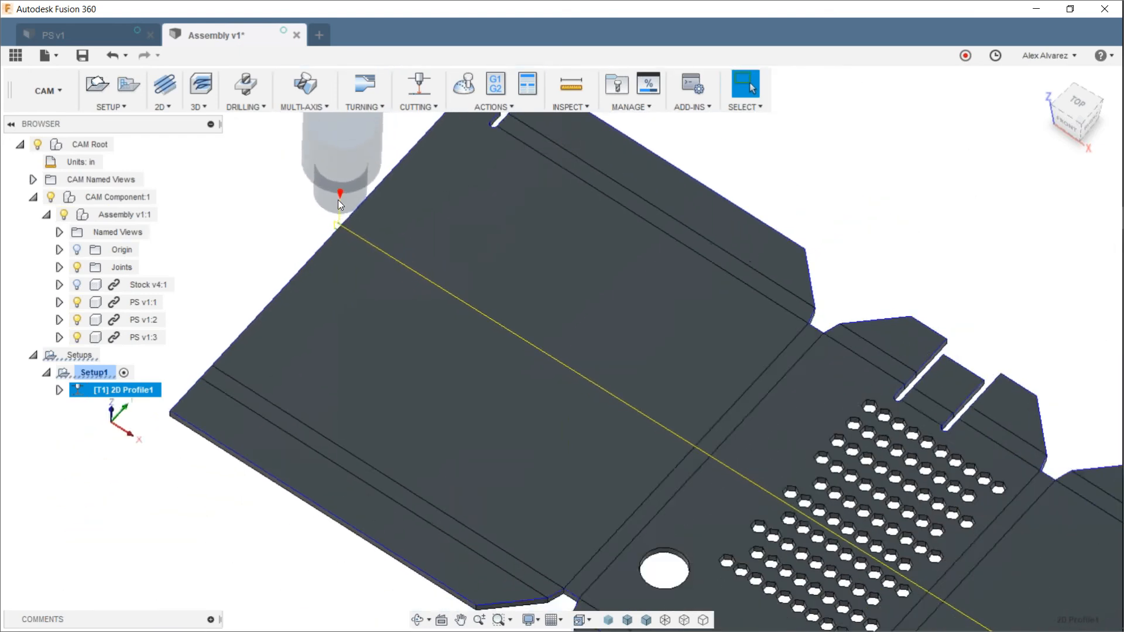
{"action": "scroll", "coordinate": [752, 200], "scroll_direction": "down", "scroll_amount": 4}
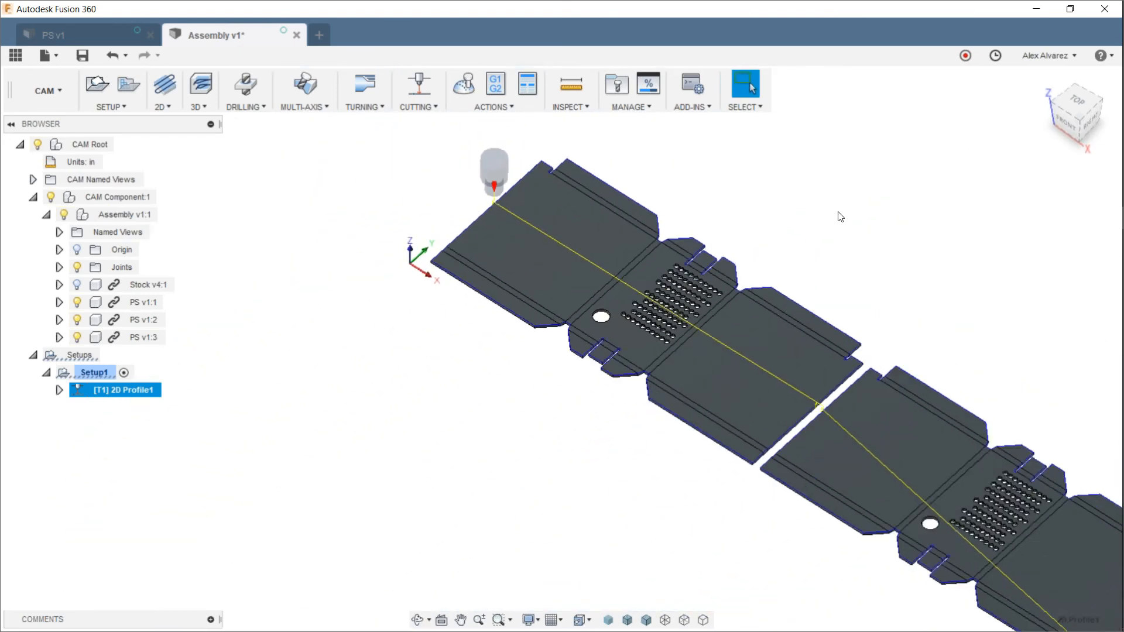
{"action": "middle_click_drag", "start_coordinate": [753, 243], "coordinate": [625, 200]}
Step: Duplicate the 2D Profile operation within Setup1 and select the copy
{"action": "key", "text": "Escape"}
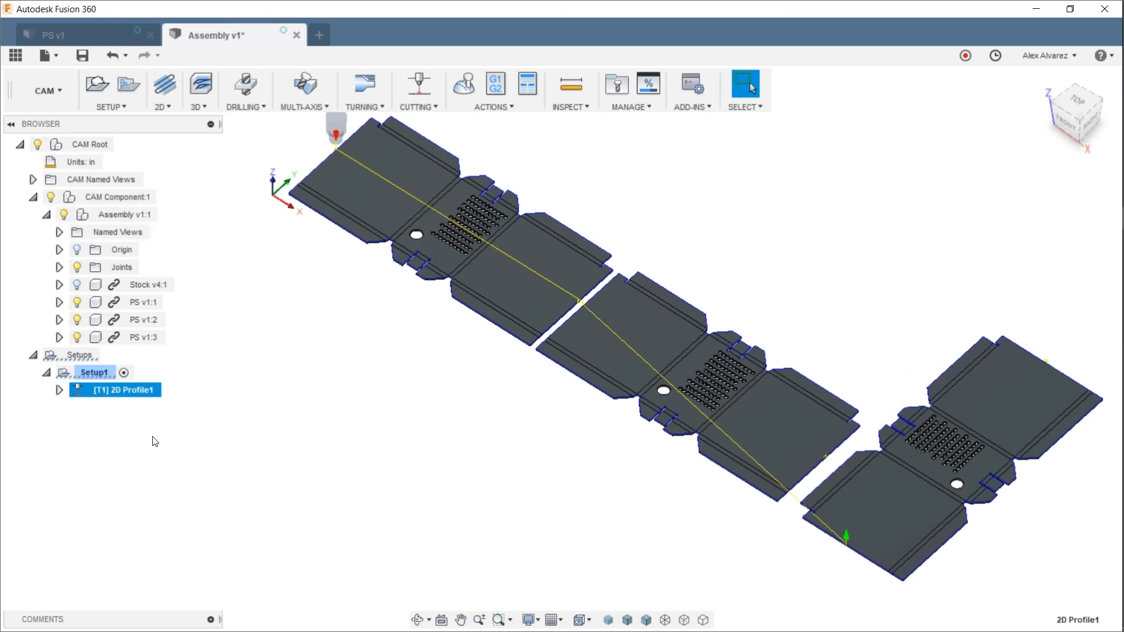
{"action": "key", "text": "ctrl+v"}
{"action": "left_click", "coordinate": [118, 408]}
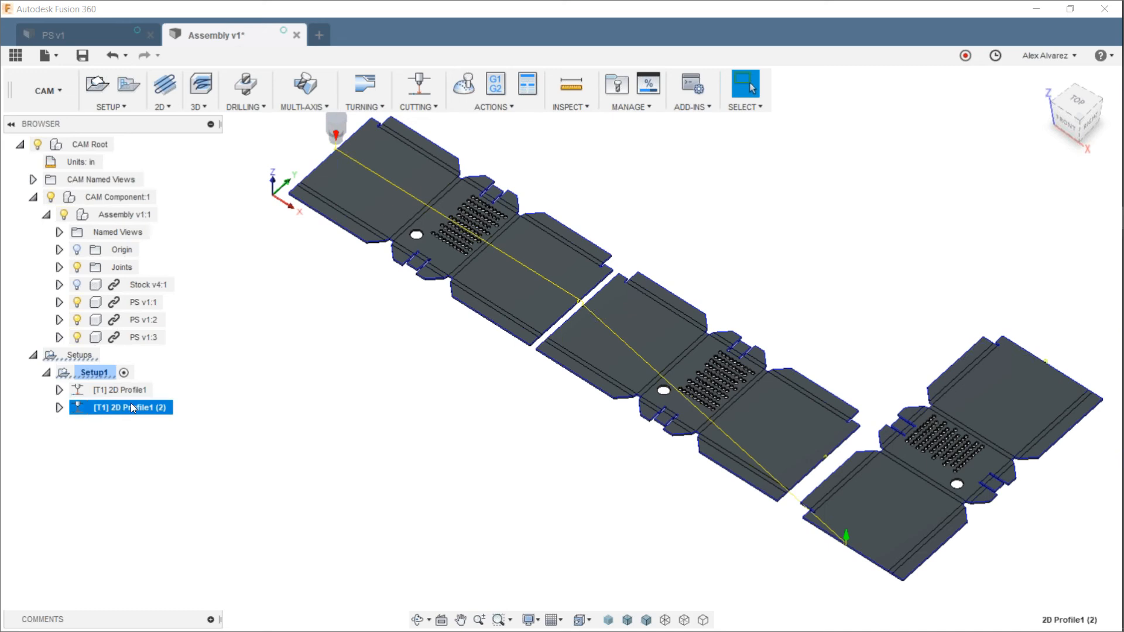
Step: Edit the copied 2D Profile, clearing its contour selection and turning off same plane face selection
{"action": "right_click", "coordinate": [125, 404]}
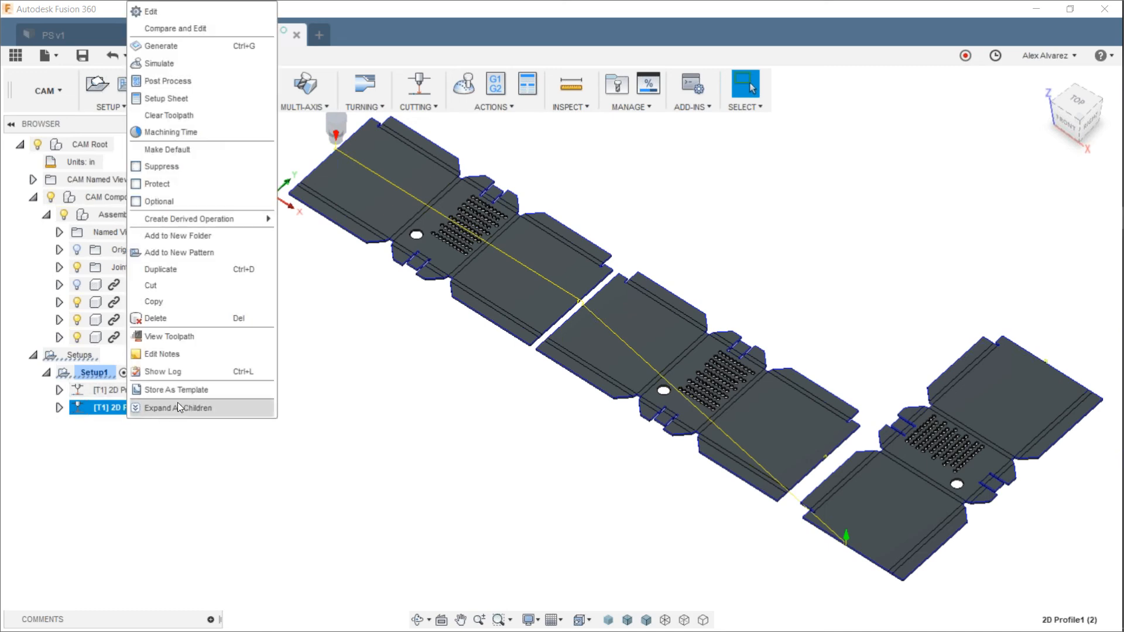
{"action": "left_click", "coordinate": [179, 11]}
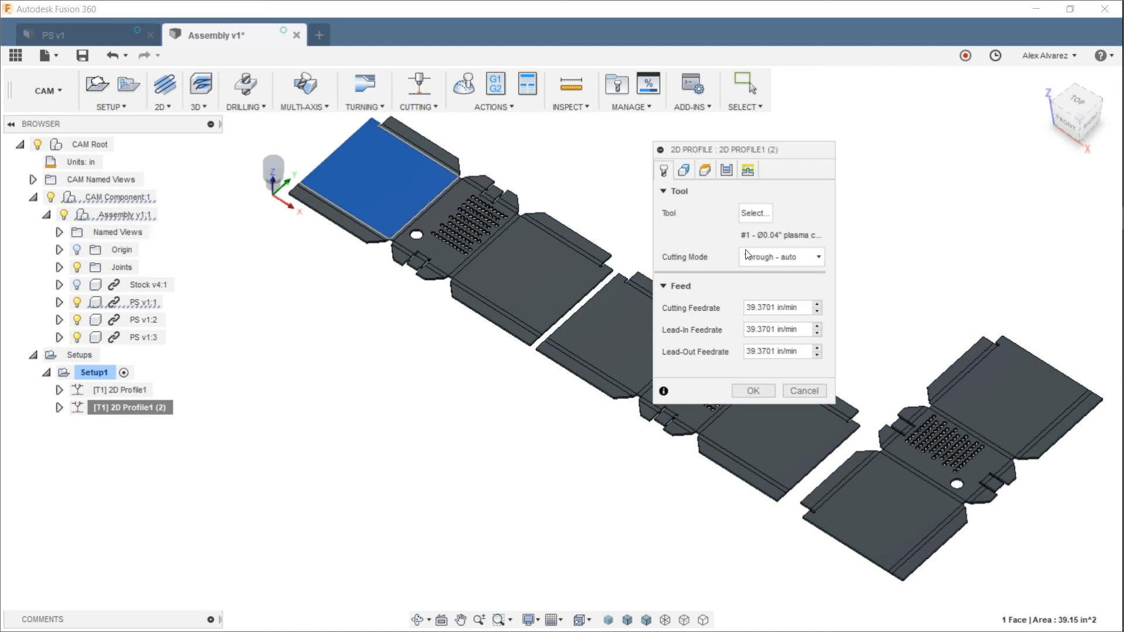
{"action": "left_click", "coordinate": [688, 177]}
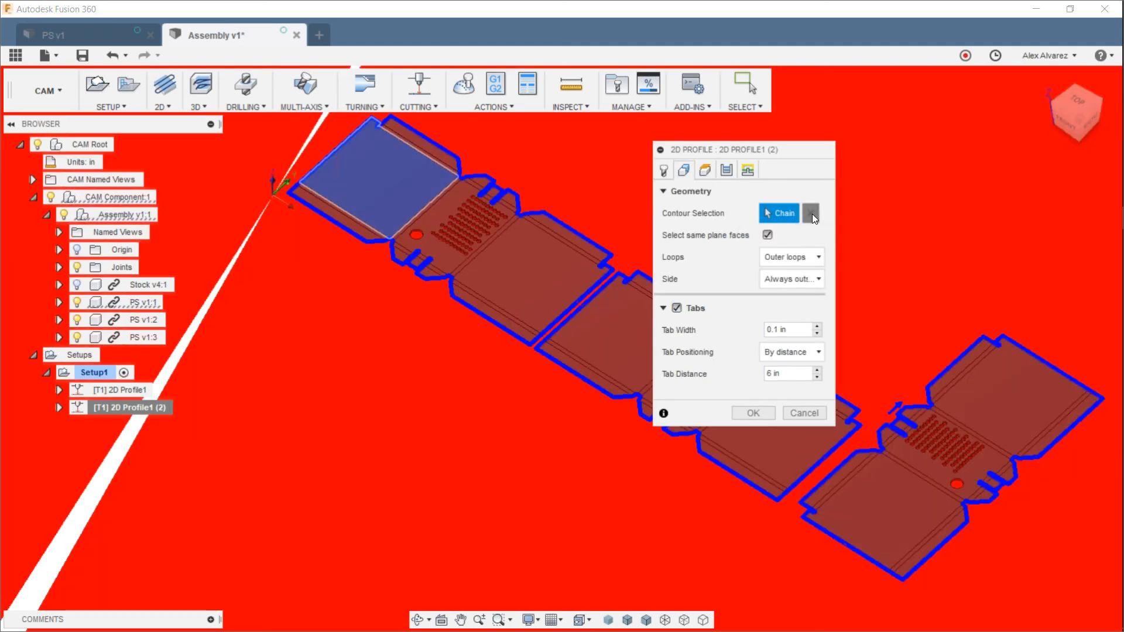
{"action": "left_click", "coordinate": [812, 214]}
{"action": "left_click", "coordinate": [768, 235]}
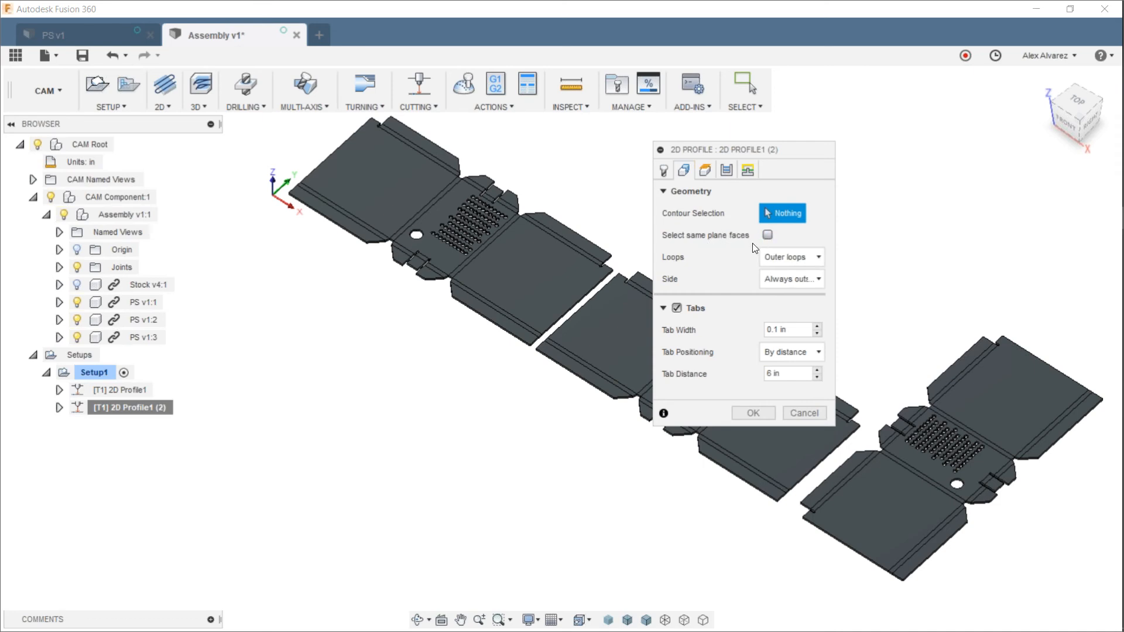
Step: Pick the perforated center face of each of the three parts as the contour geometry
{"action": "middle_click_drag", "start_coordinate": [541, 193], "coordinate": [500, 233]}
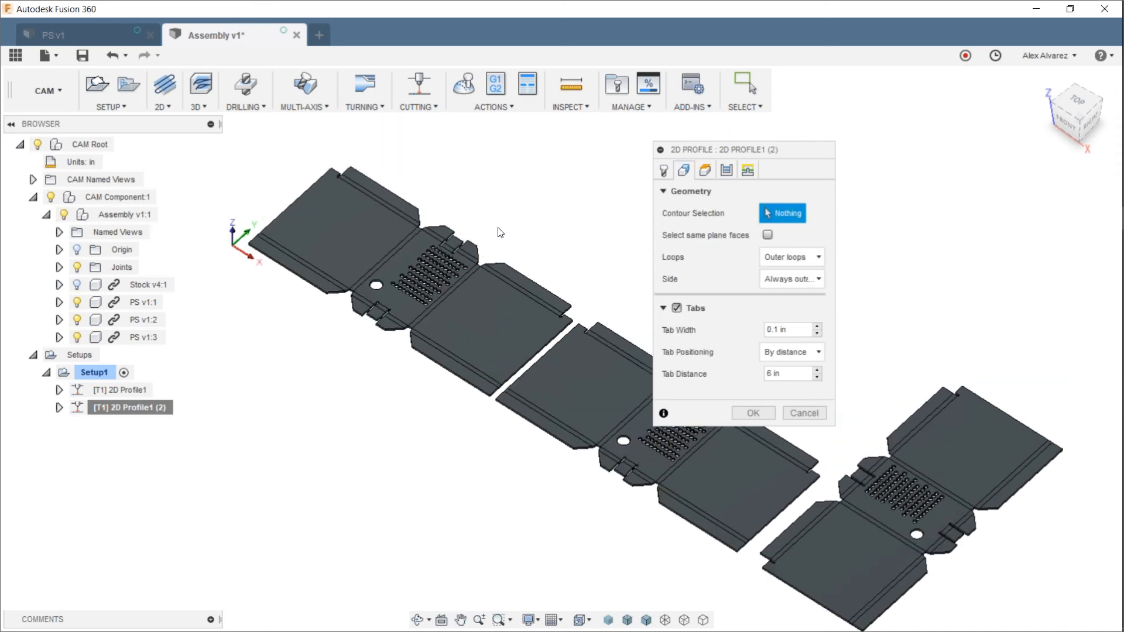
{"action": "left_click", "coordinate": [416, 247]}
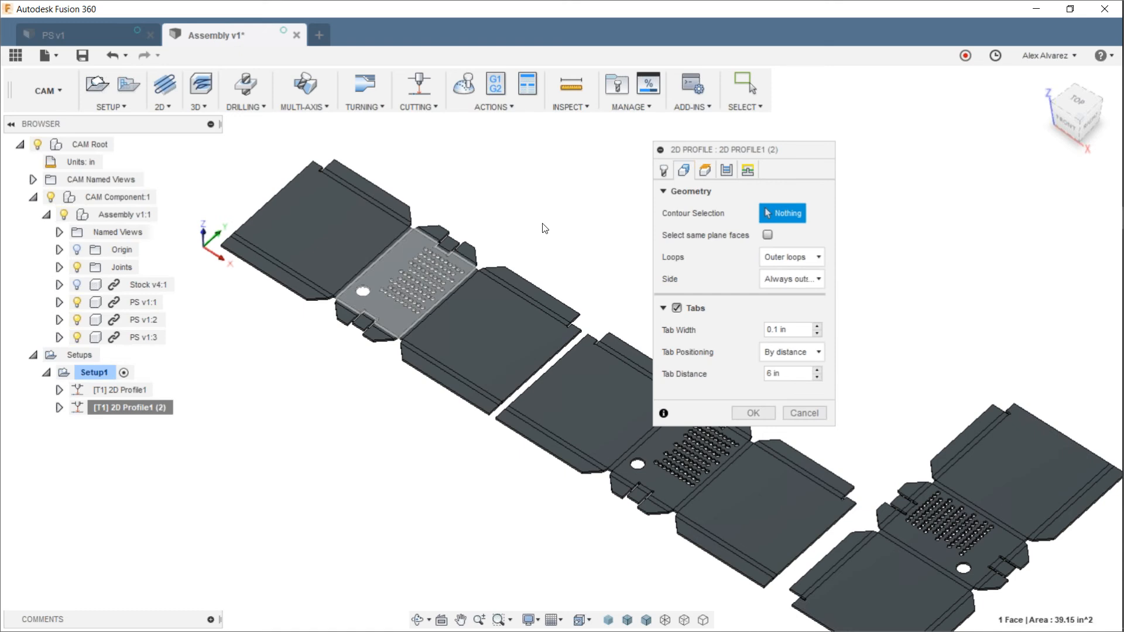
{"action": "left_click", "coordinate": [650, 469]}
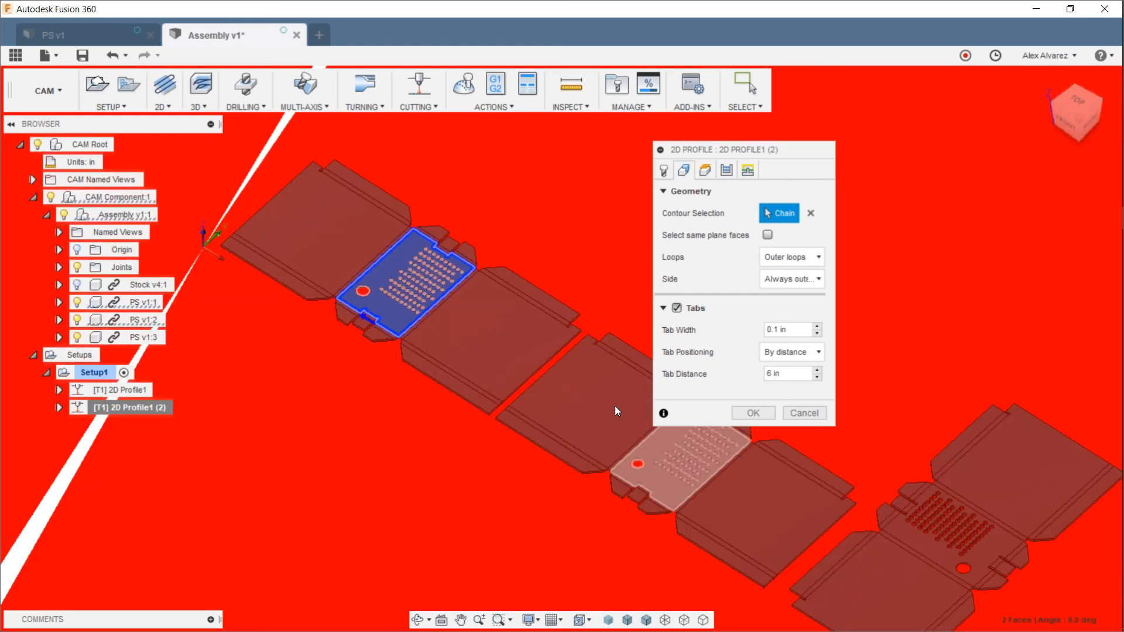
{"action": "middle_click_drag", "start_coordinate": [564, 386], "coordinate": [410, 346]}
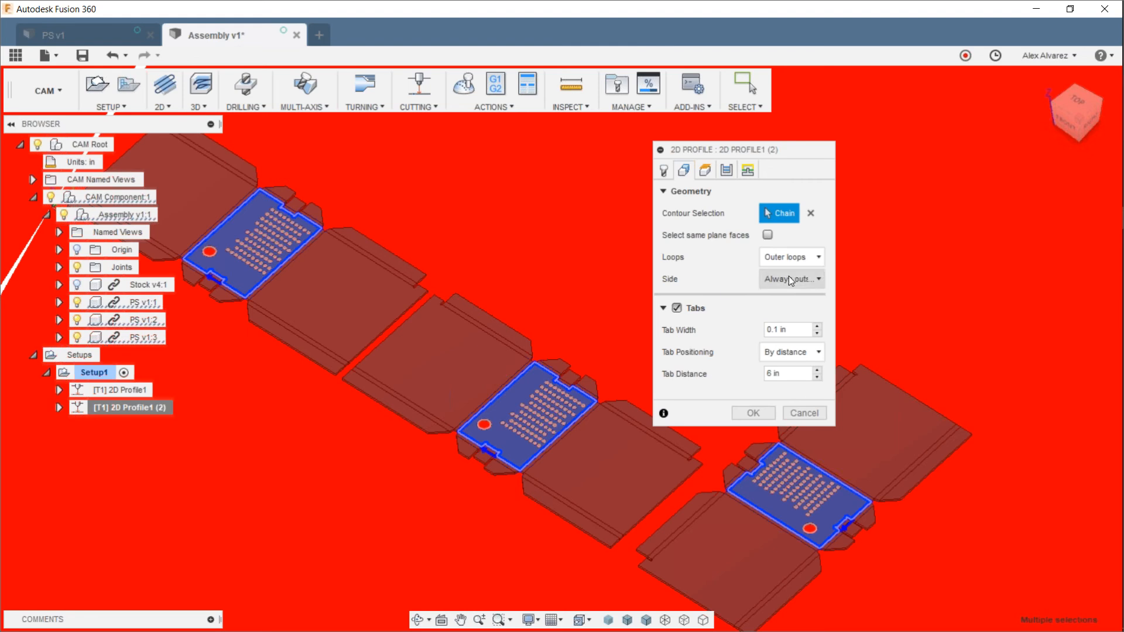
Step: Limit the contours to inner loops and set the cutting side to Always inside
{"action": "left_click", "coordinate": [787, 259]}
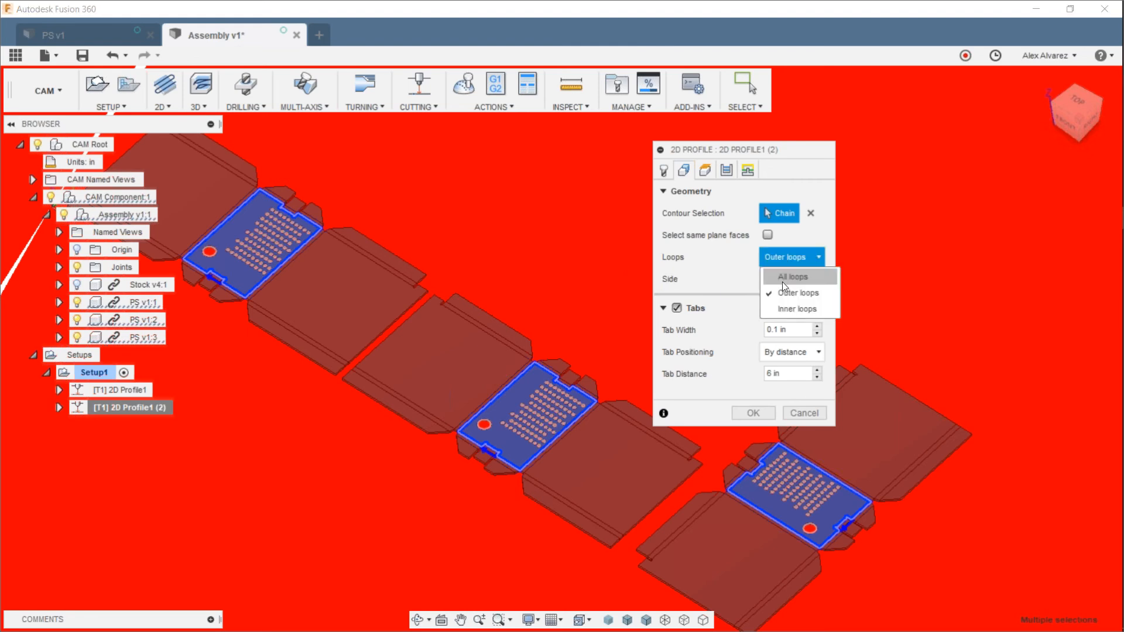
{"action": "left_click", "coordinate": [783, 311]}
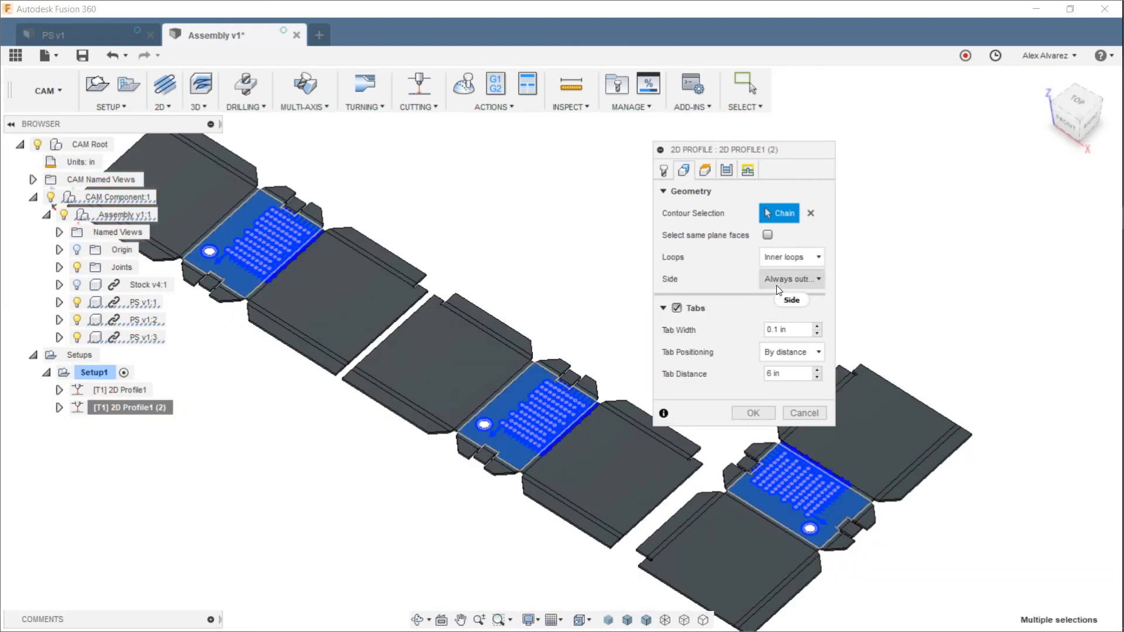
{"action": "left_click", "coordinate": [777, 285]}
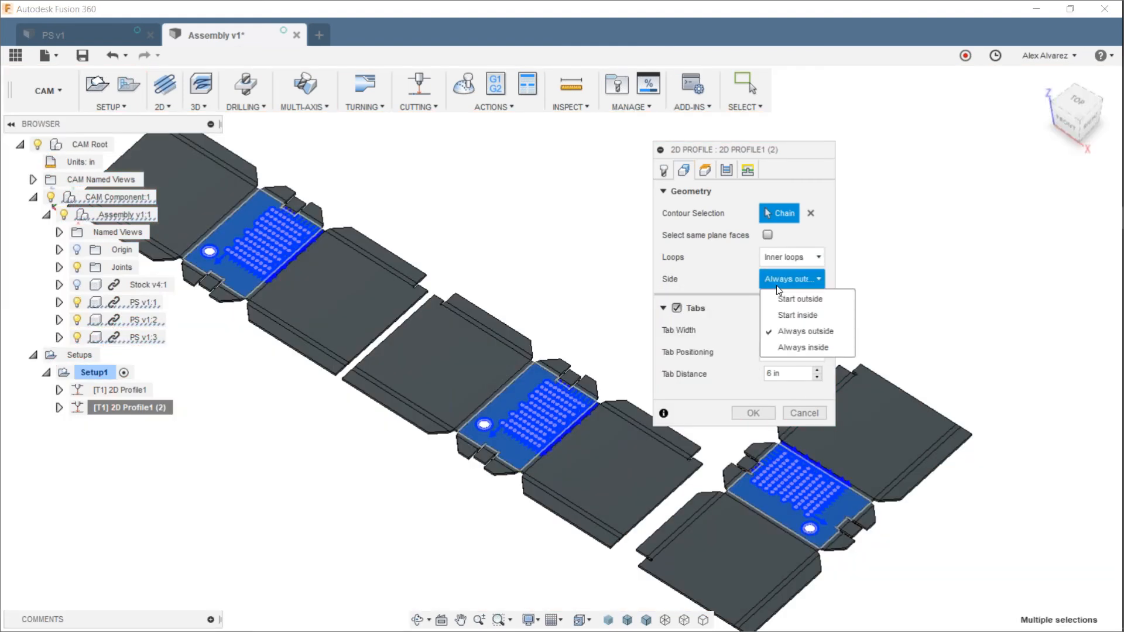
{"action": "left_click", "coordinate": [796, 347]}
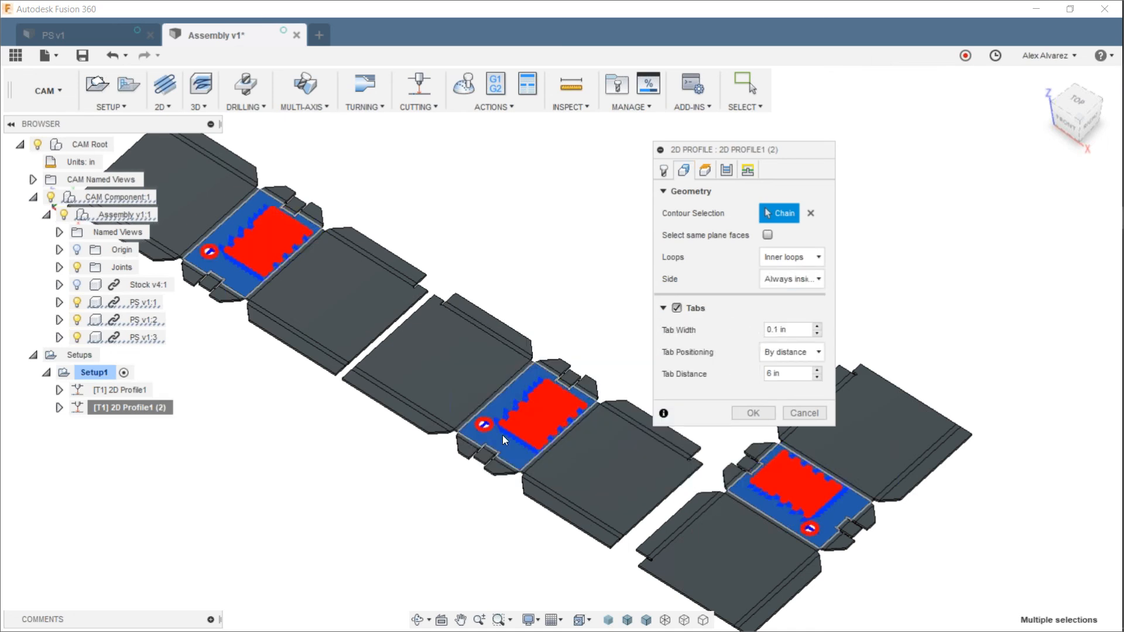
Step: Turn off tabs for the inner hole contours
{"action": "scroll", "coordinate": [504, 434], "scroll_direction": "up", "scroll_amount": 4}
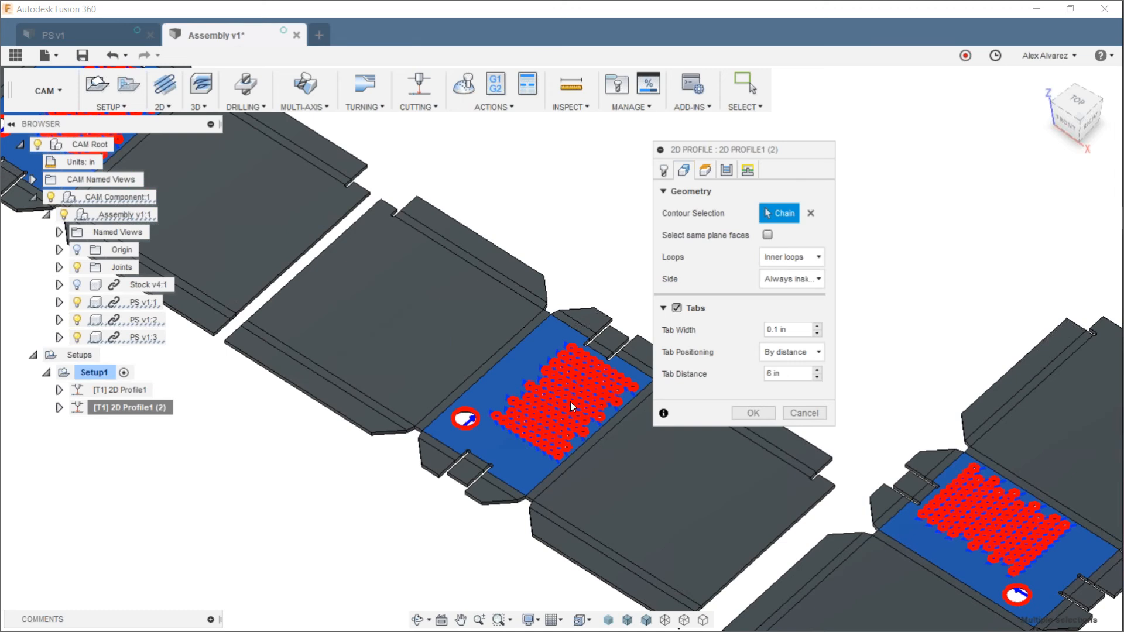
{"action": "scroll", "coordinate": [445, 430], "scroll_direction": "up", "scroll_amount": 2}
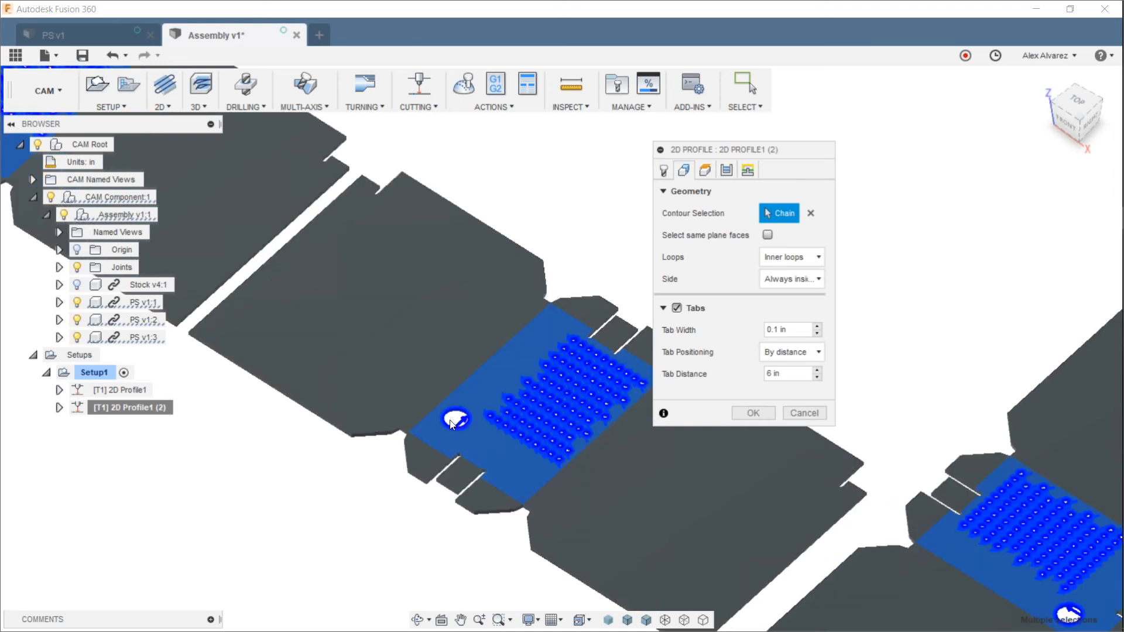
{"action": "left_click", "coordinate": [677, 308]}
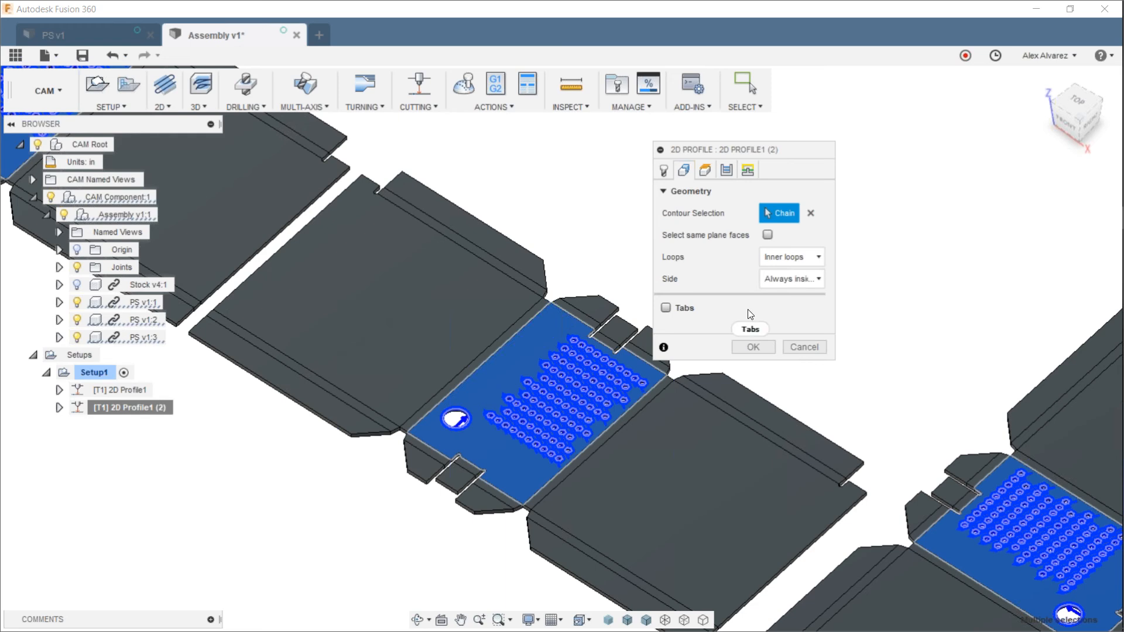
Step: Review the copied operation's heights, passes and lead-in settings, and generate the toolpath for the inner holes
{"action": "left_click", "coordinate": [706, 170]}
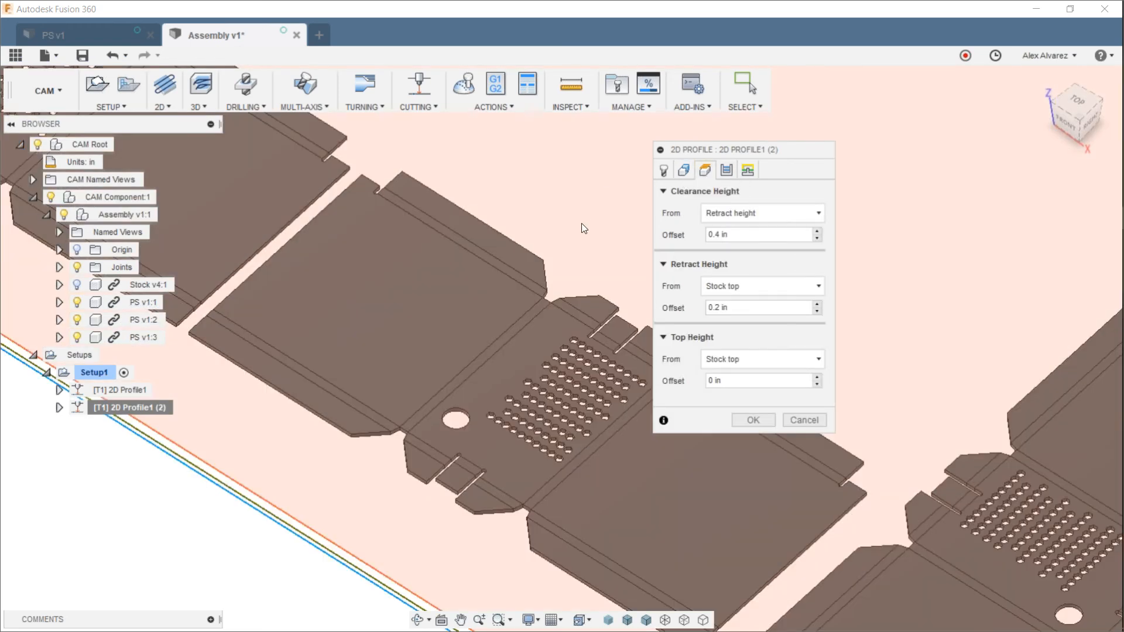
{"action": "left_click", "coordinate": [725, 170]}
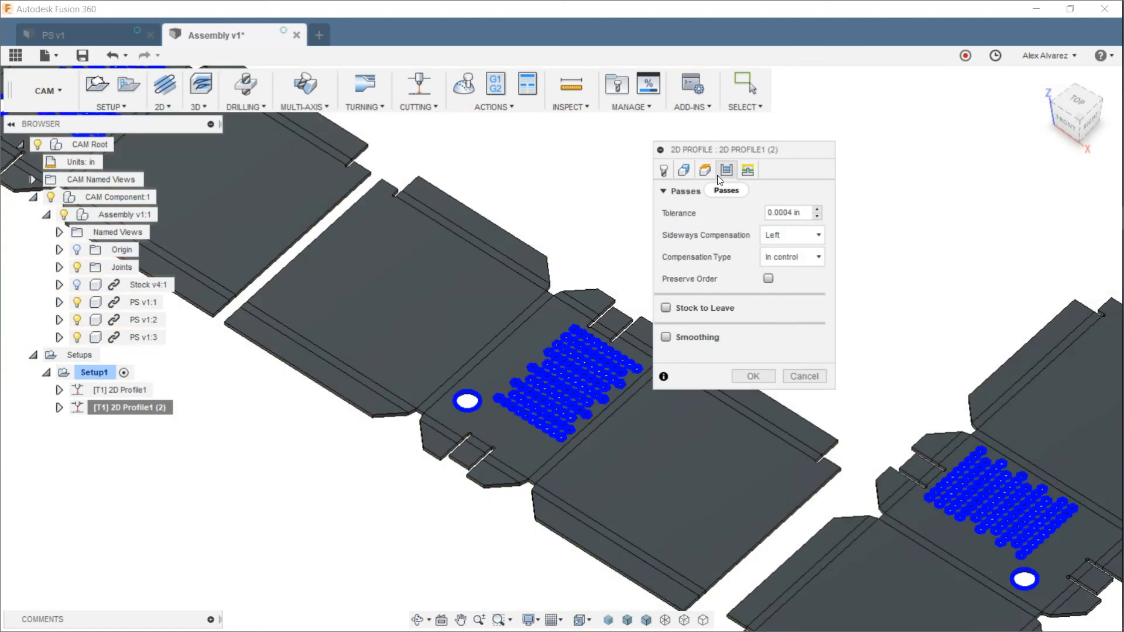
{"action": "middle_click_drag", "start_coordinate": [535, 216], "coordinate": [498, 249]}
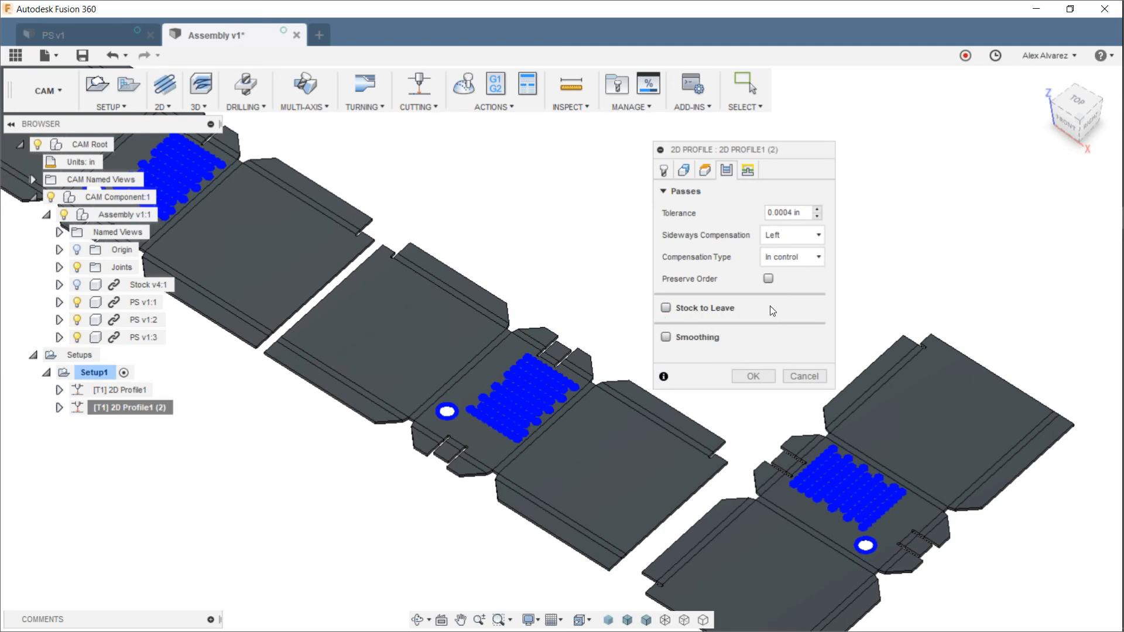
{"action": "left_click", "coordinate": [748, 170]}
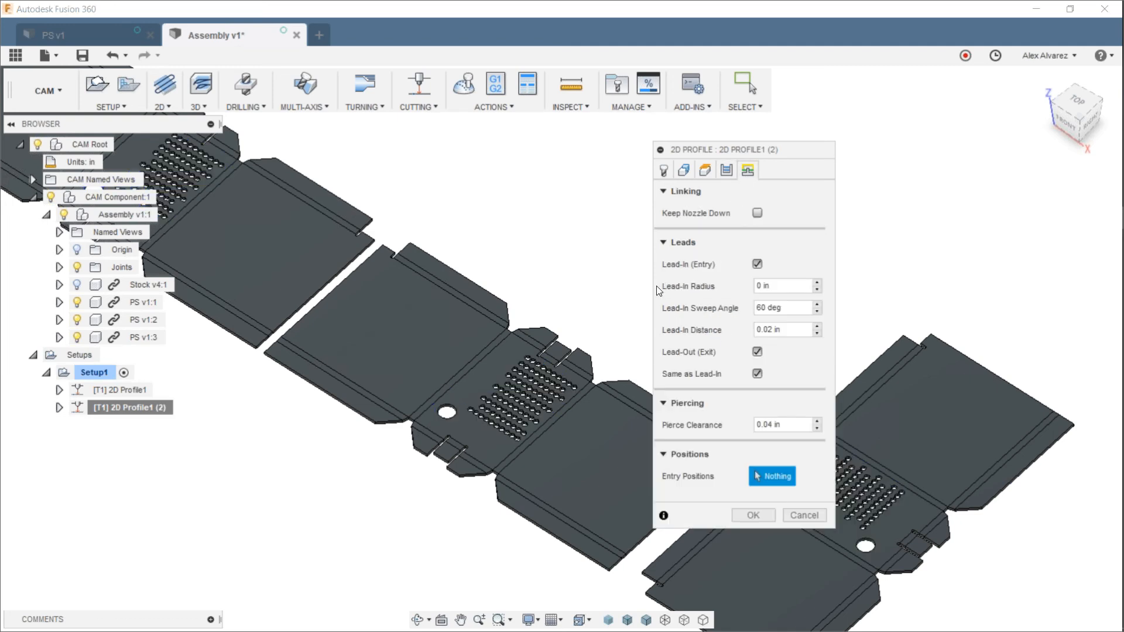
{"action": "scroll", "coordinate": [451, 412], "scroll_direction": "up", "scroll_amount": 4}
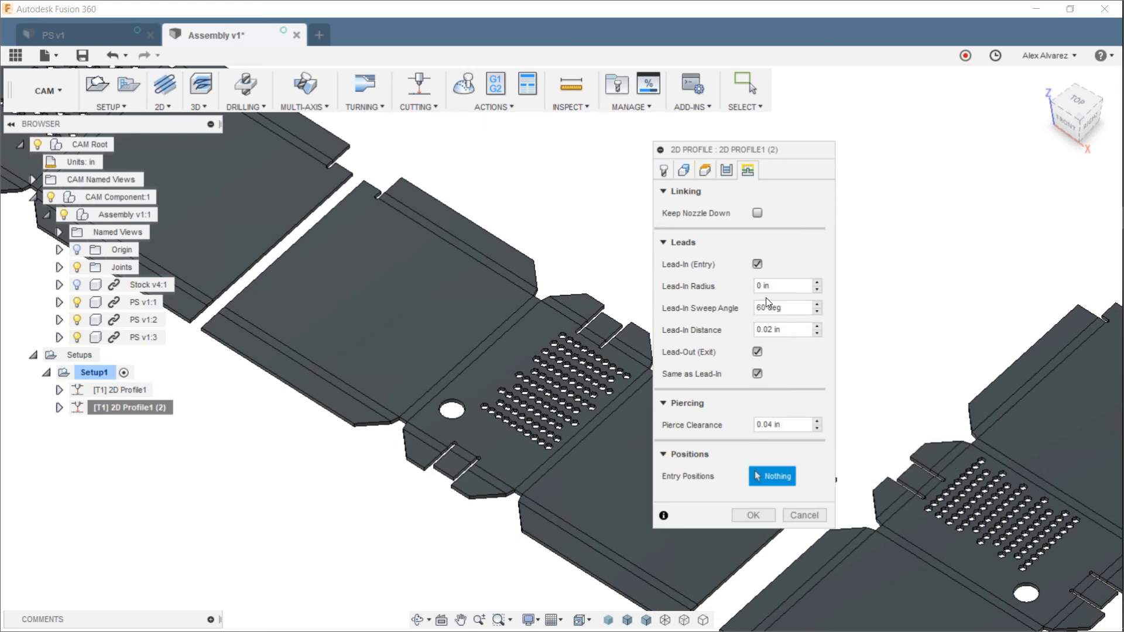
{"action": "left_click_drag", "start_coordinate": [774, 285], "coordinate": [753, 284]}
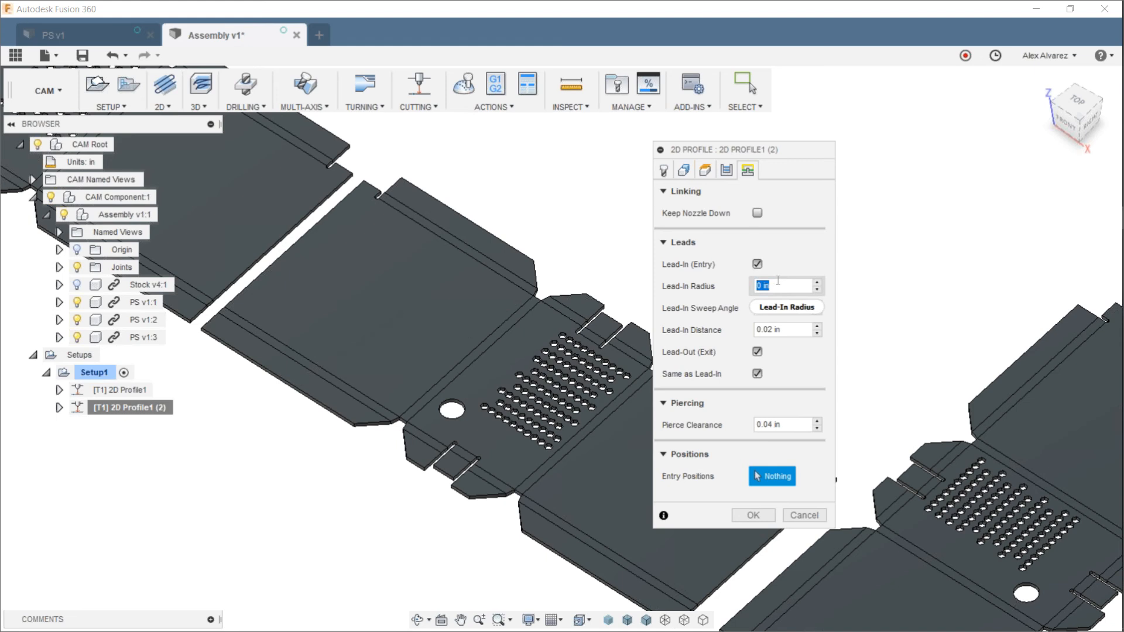
{"action": "mouse_move", "coordinate": [774, 288]}
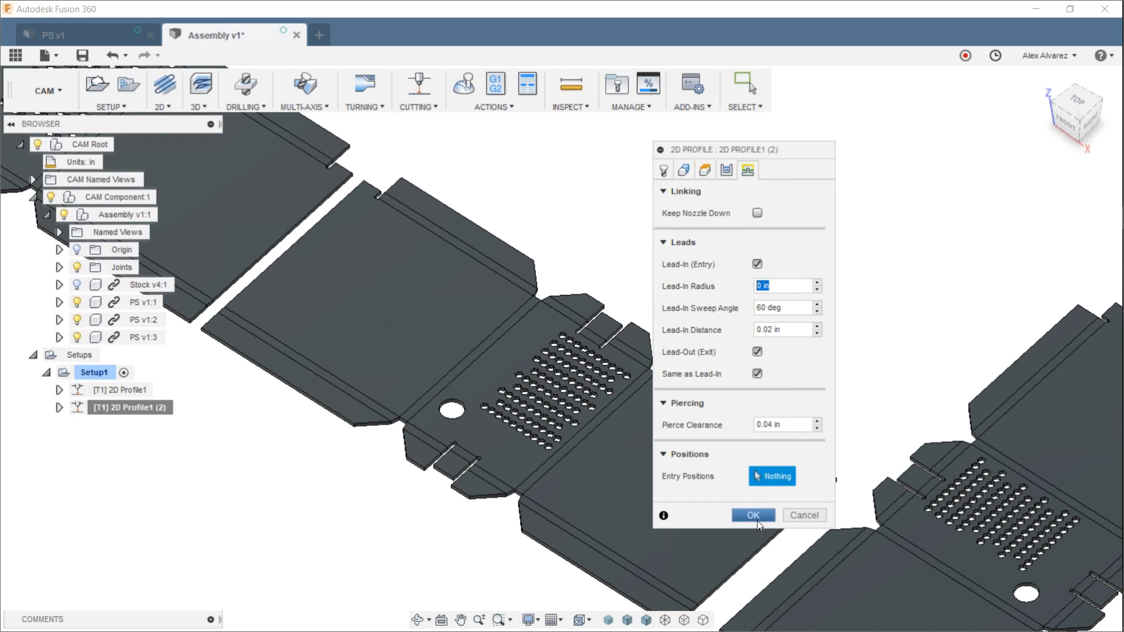
{"action": "left_click", "coordinate": [754, 516]}
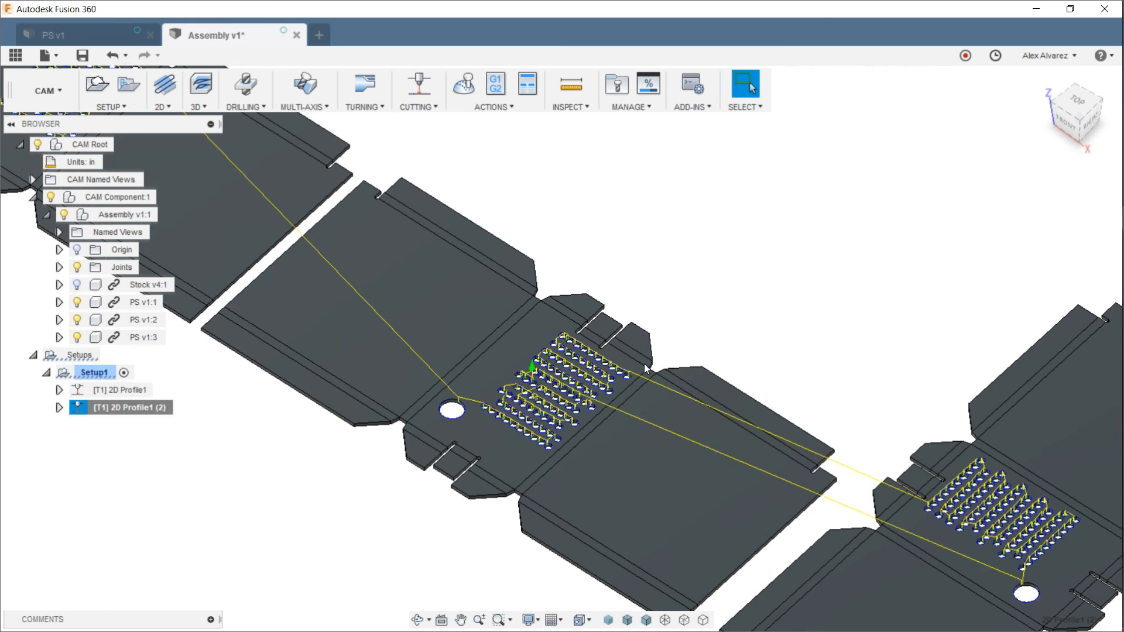
{"action": "scroll", "coordinate": [509, 412], "scroll_direction": "up", "scroll_amount": 10}
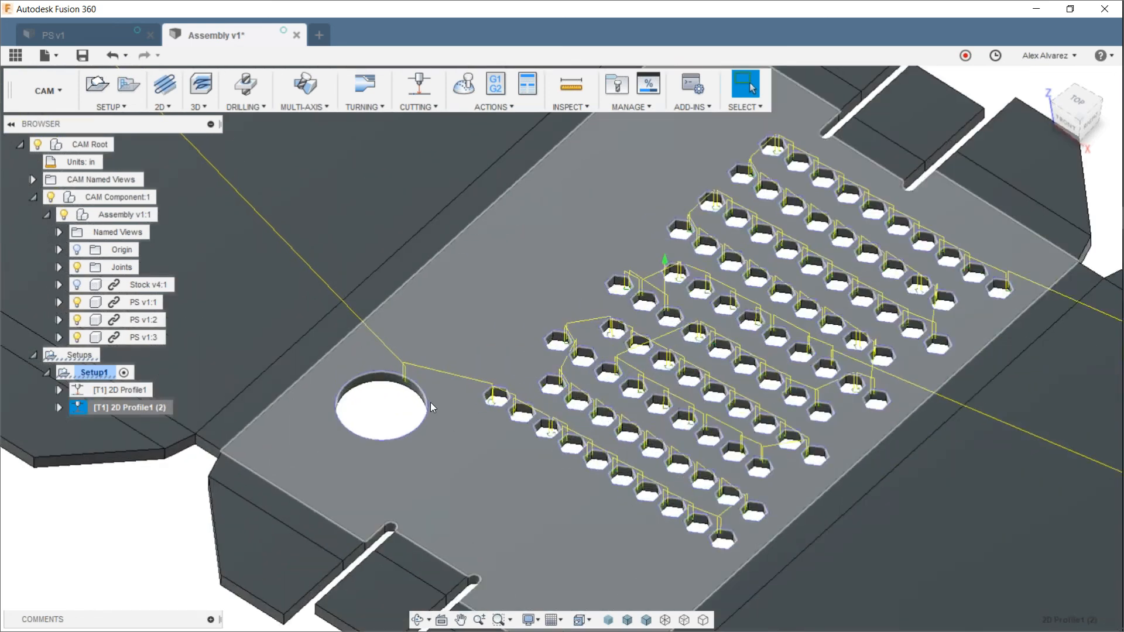
Step: Move the inner-hole 2D profile operation ahead of the outer-contour operation in Setup1
{"action": "scroll", "coordinate": [400, 407], "scroll_direction": "down", "scroll_amount": 12}
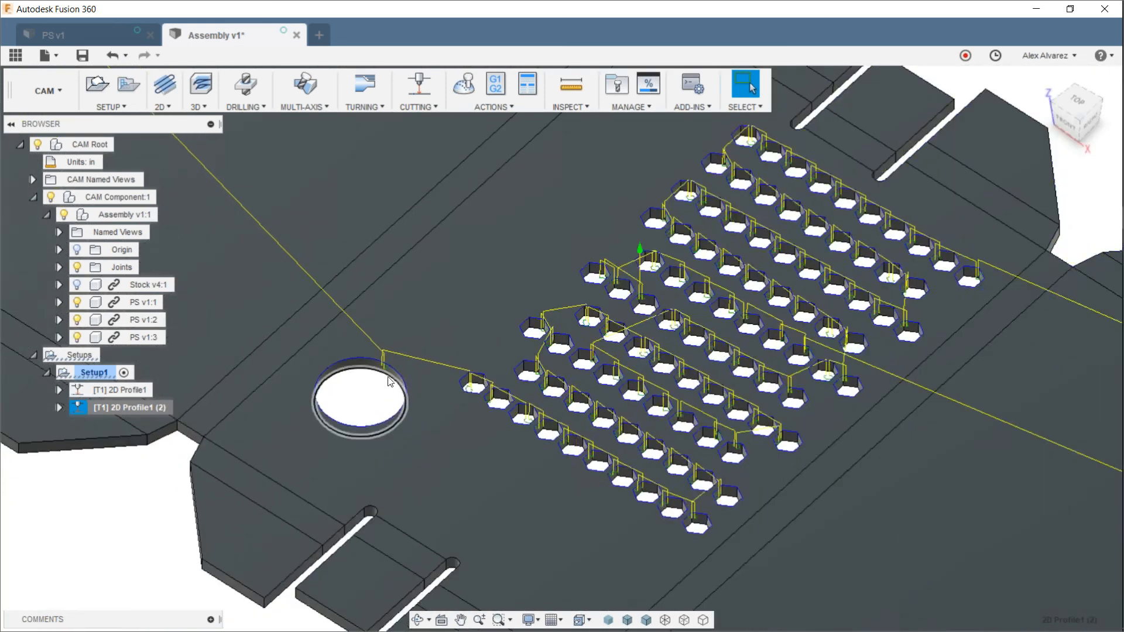
{"action": "scroll", "coordinate": [386, 378], "scroll_direction": "down", "scroll_amount": 8}
{"action": "scroll", "coordinate": [498, 267], "scroll_direction": "up", "scroll_amount": 2}
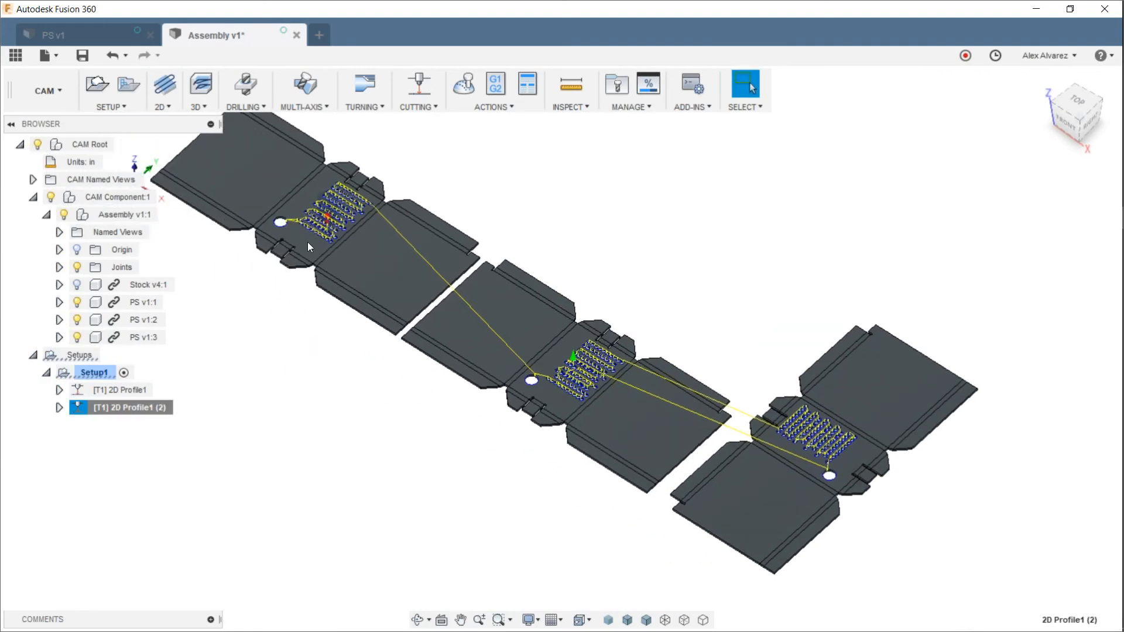
{"action": "left_click_drag", "start_coordinate": [133, 408], "coordinate": [146, 382]}
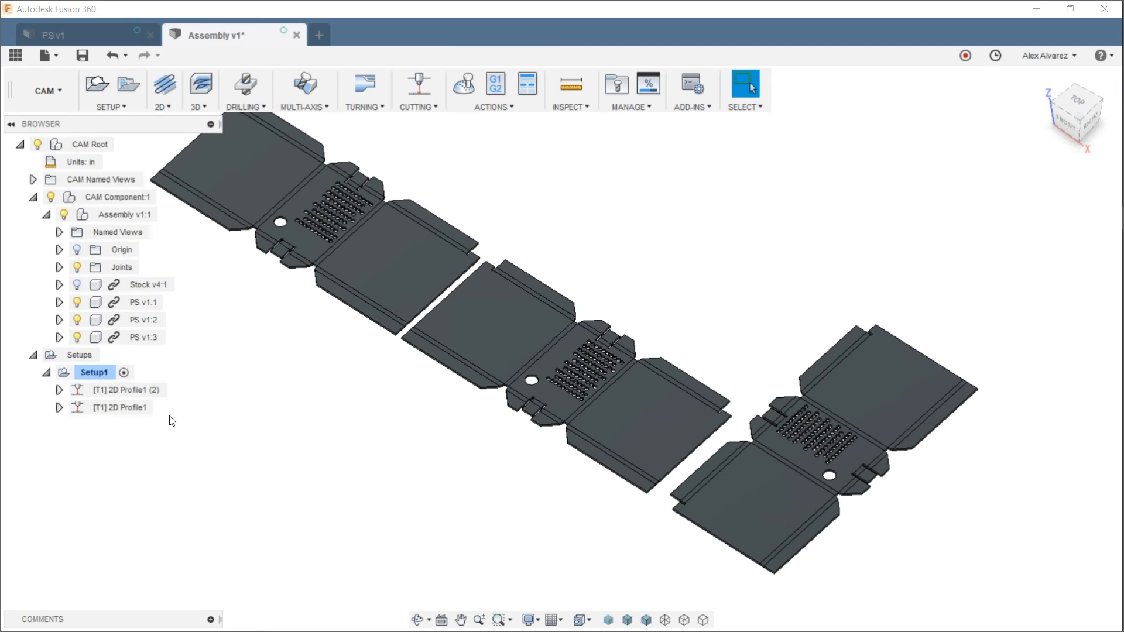
Step: Check the toolpaths of the inner-hole and outer-contour operations in their new cutting order
{"action": "left_click", "coordinate": [142, 392]}
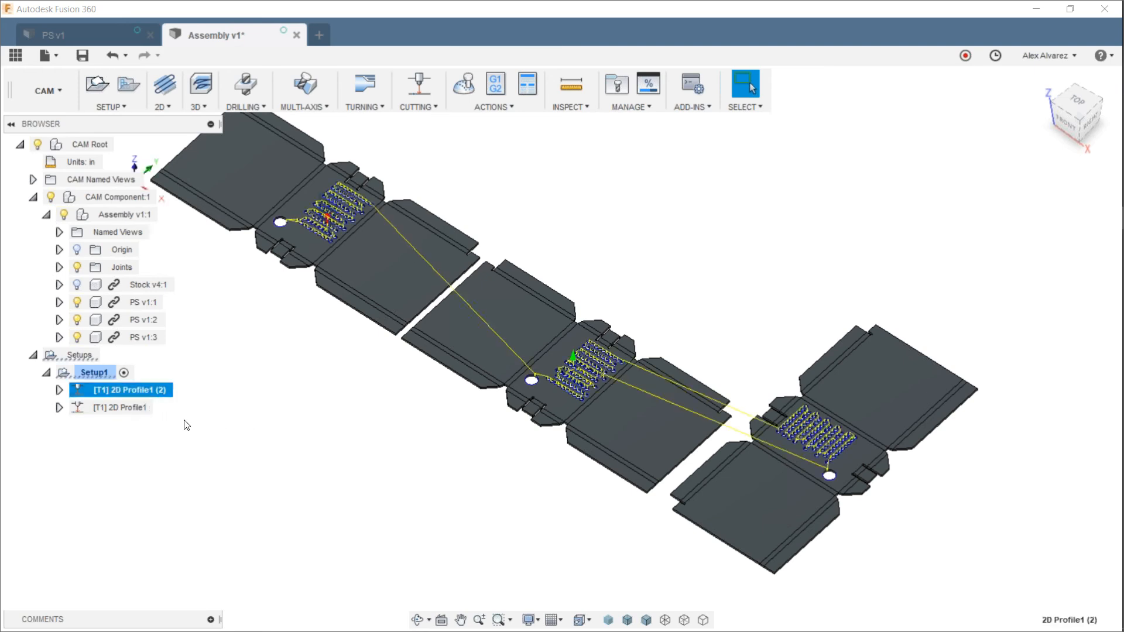
{"action": "left_click", "coordinate": [128, 408]}
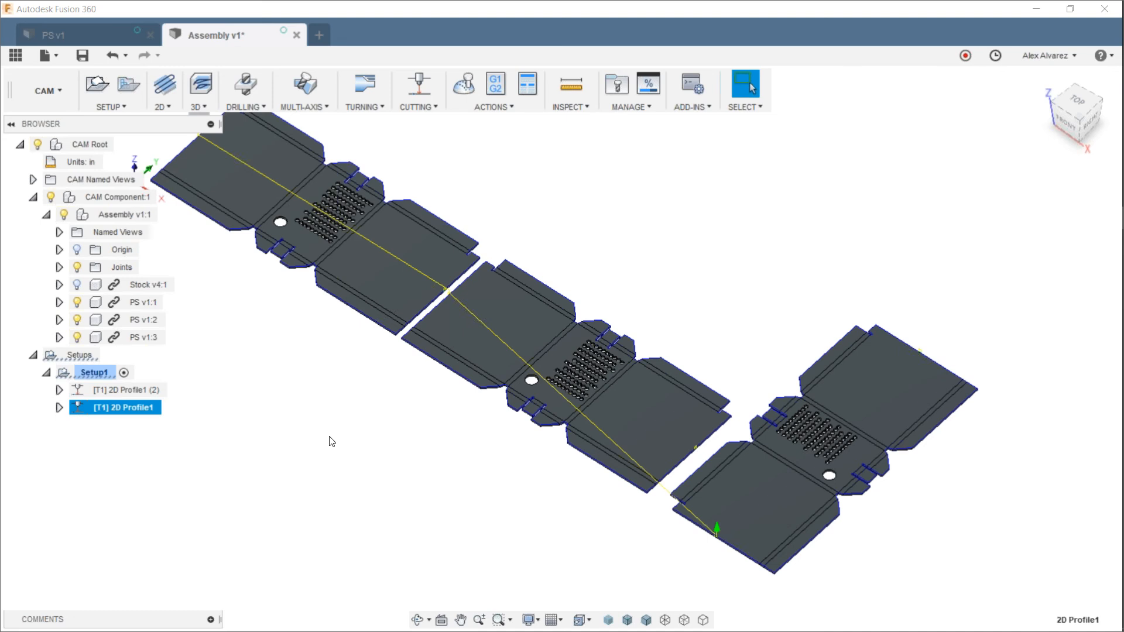
{"action": "middle_click_drag", "start_coordinate": [332, 442], "coordinate": [384, 469]}
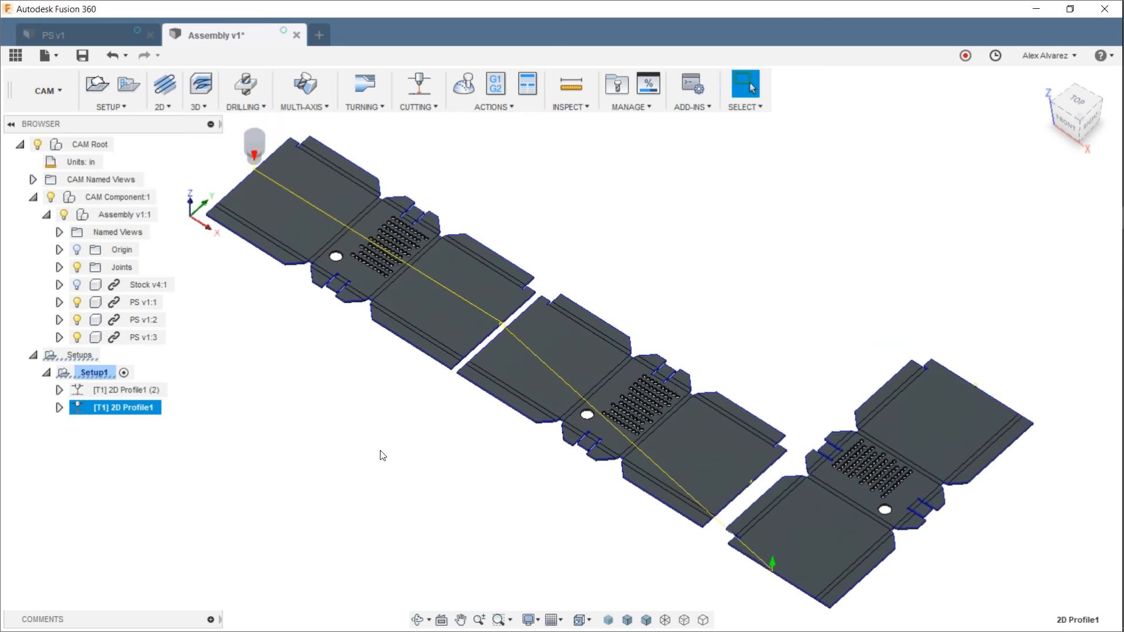
{"action": "scroll", "coordinate": [381, 456], "scroll_direction": "down", "scroll_amount": 4}
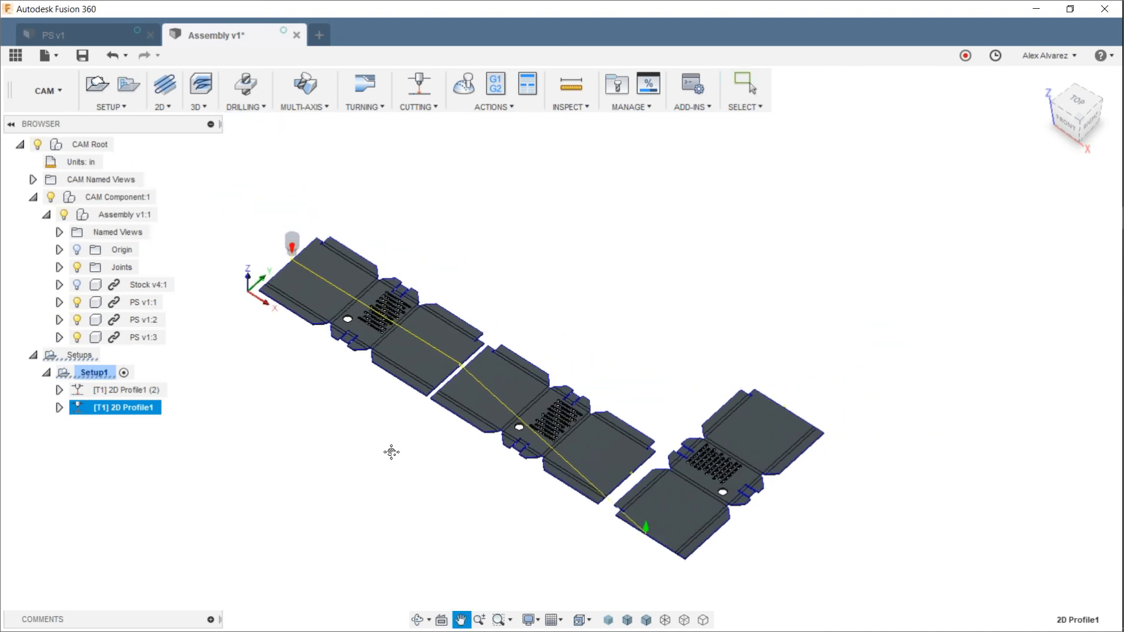
Step: Start post processing for Setup1 with the Mach3 Plasma / mach3 plasma post configuration
{"action": "left_click", "coordinate": [97, 376]}
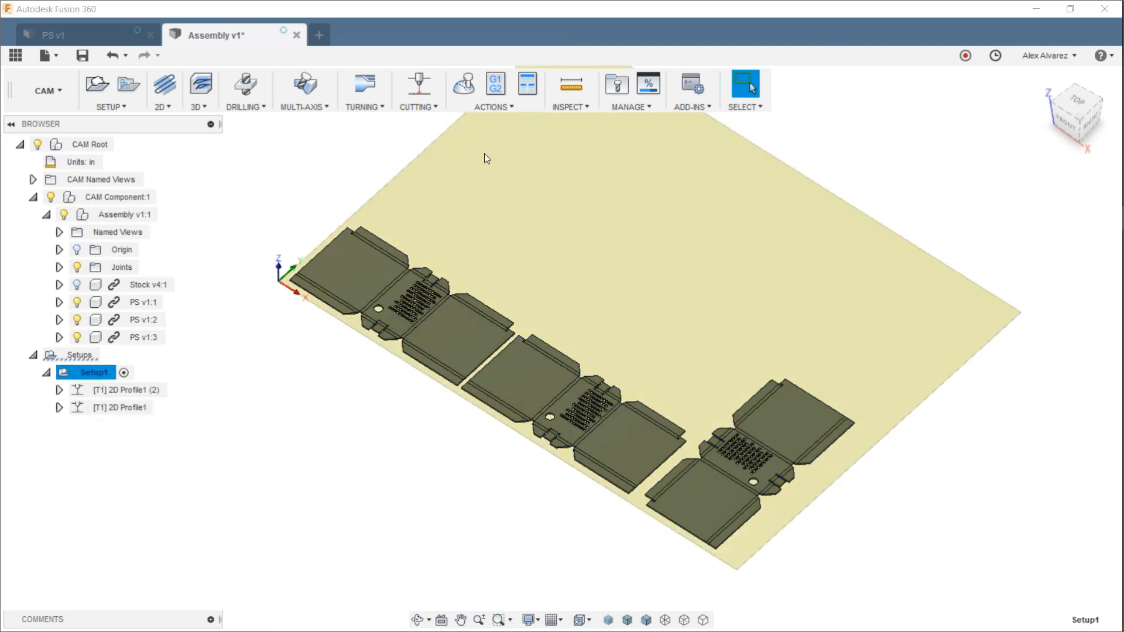
{"action": "left_click", "coordinate": [496, 86]}
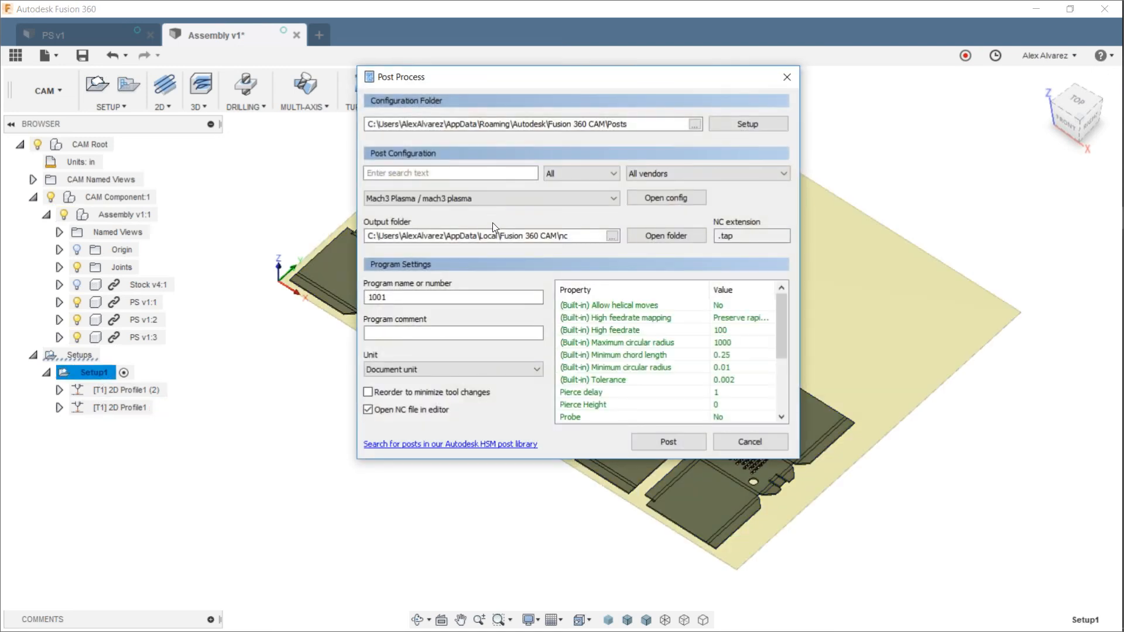
{"action": "left_click", "coordinate": [575, 199]}
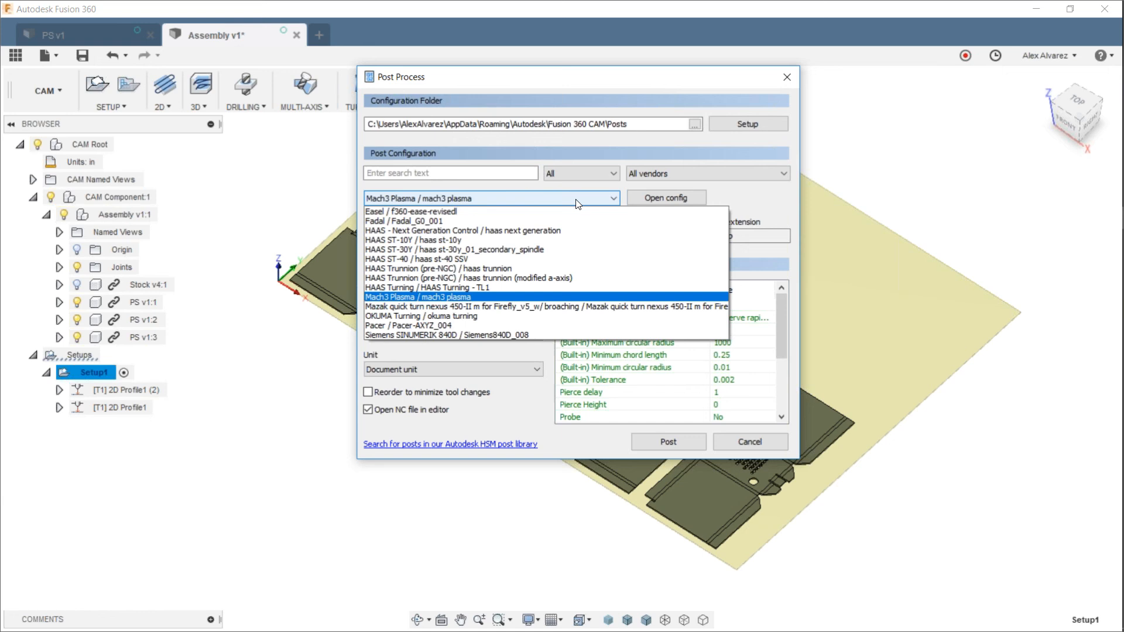
{"action": "left_click", "coordinate": [428, 298]}
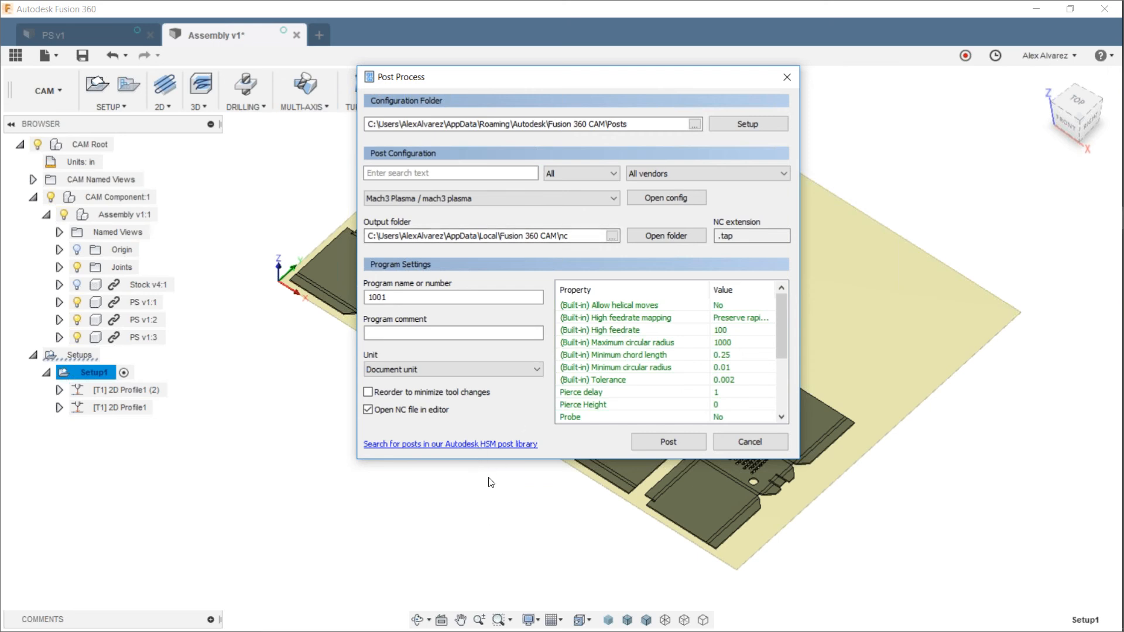
Step: Open the online Autodesk HSM post library and filter the posts by Waterjet / Laser / Plasma
{"action": "left_click", "coordinate": [491, 445]}
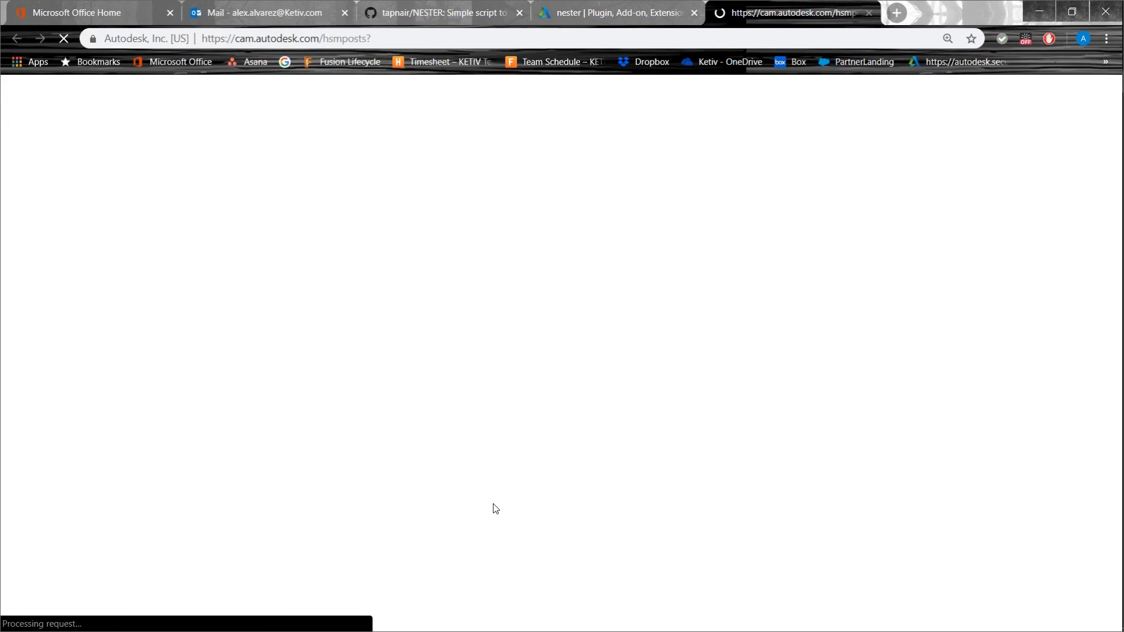
{"action": "scroll", "coordinate": [496, 221], "scroll_direction": "down", "scroll_amount": 4}
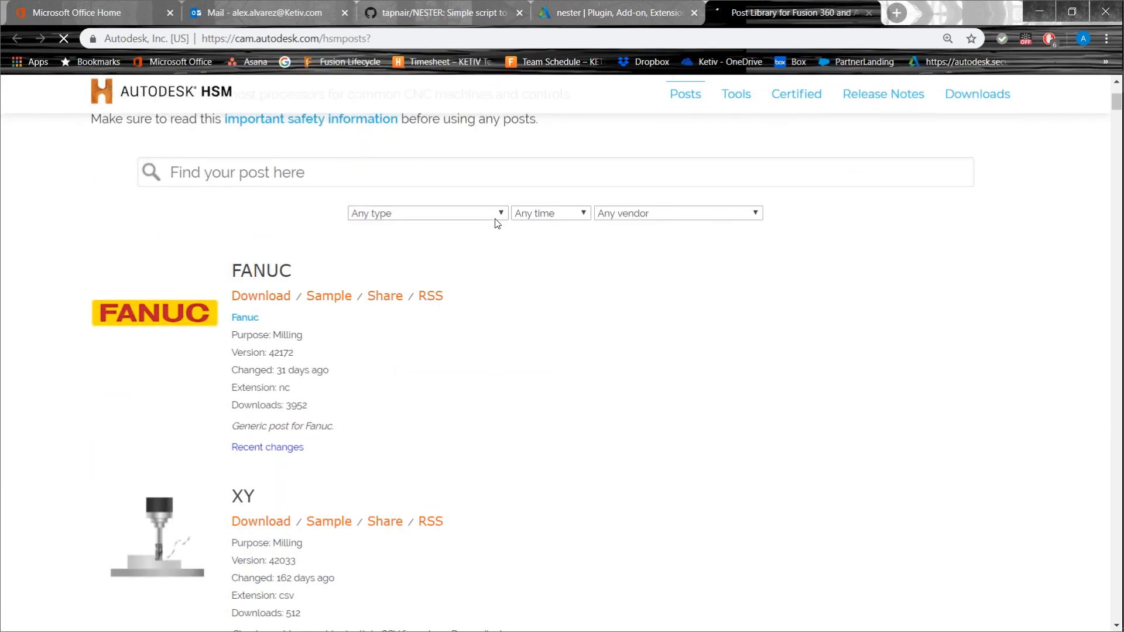
{"action": "left_click", "coordinate": [494, 214]}
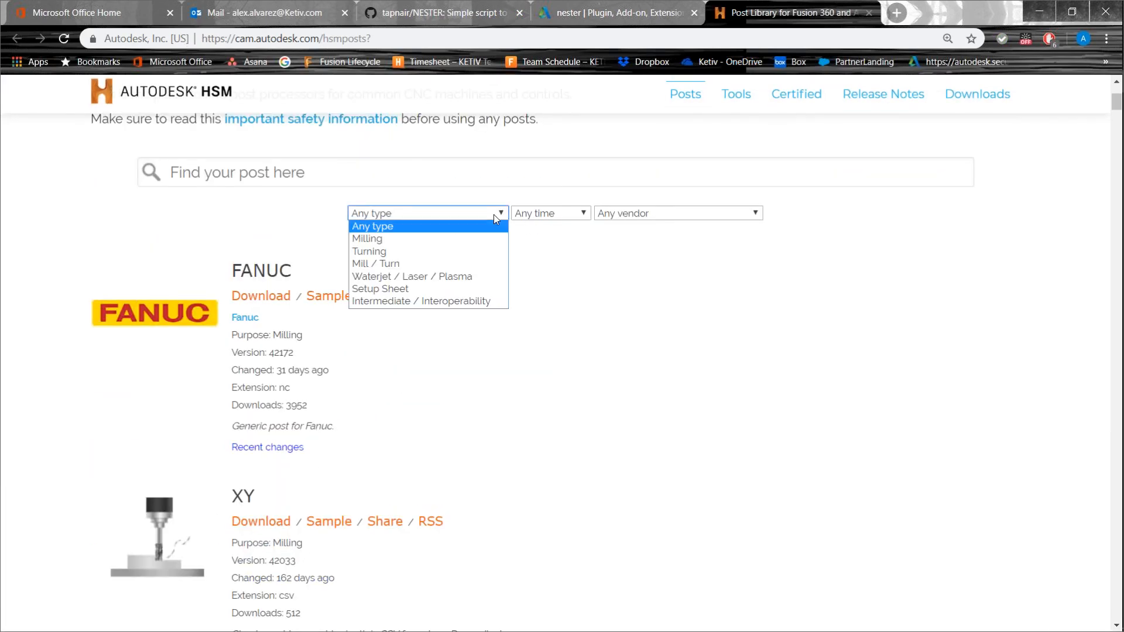
{"action": "left_click", "coordinate": [446, 278]}
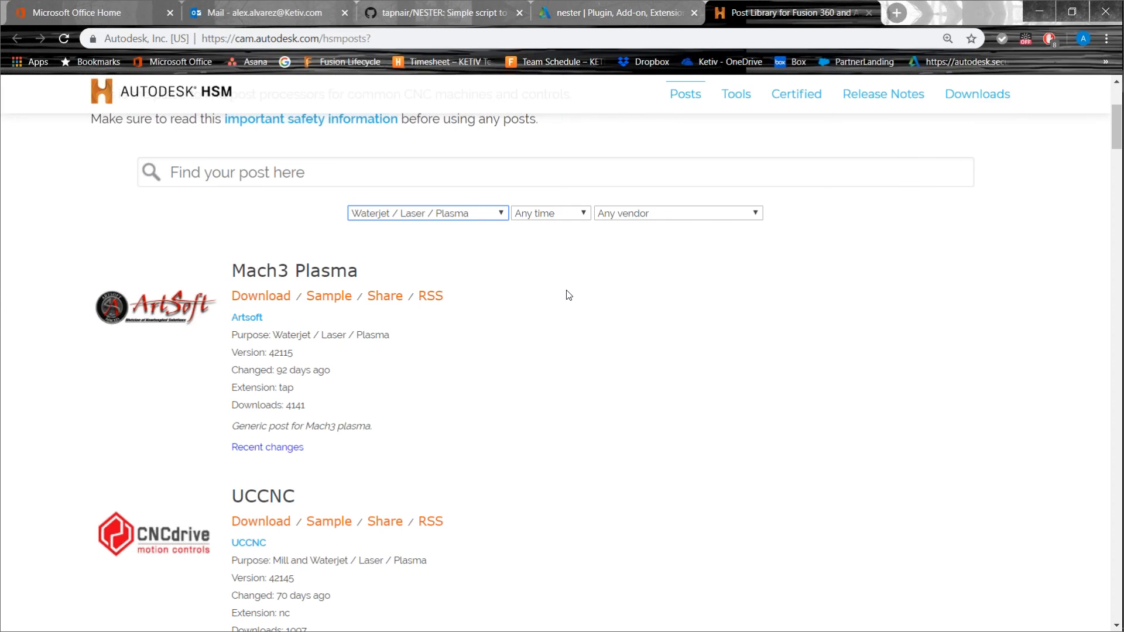
Step: Browse the filtered library for the waterjet, laser and plasma post processors offered for different machine brands
{"action": "scroll", "coordinate": [426, 244], "scroll_direction": "down", "scroll_amount": 7}
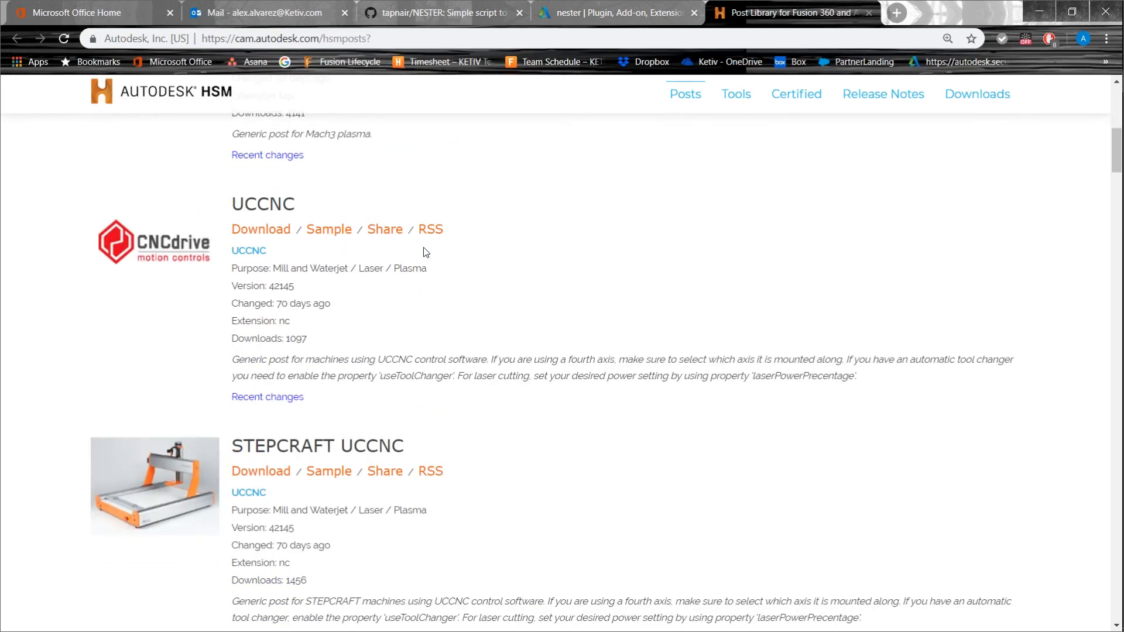
{"action": "scroll", "coordinate": [427, 255], "scroll_direction": "down", "scroll_amount": 7}
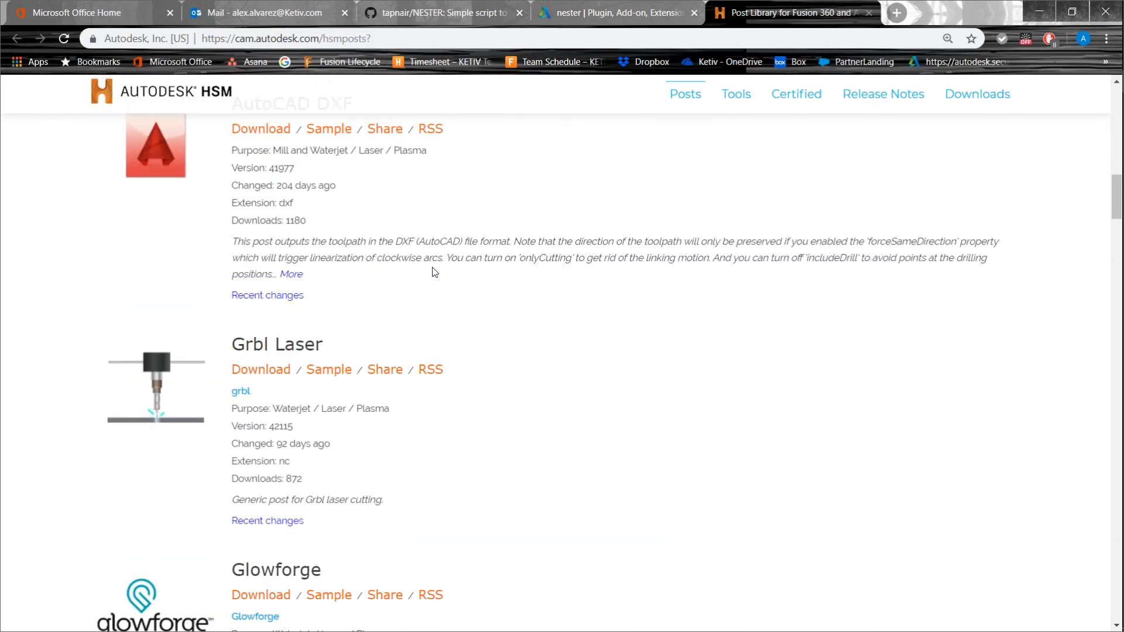
{"action": "scroll", "coordinate": [444, 286], "scroll_direction": "down", "scroll_amount": 8}
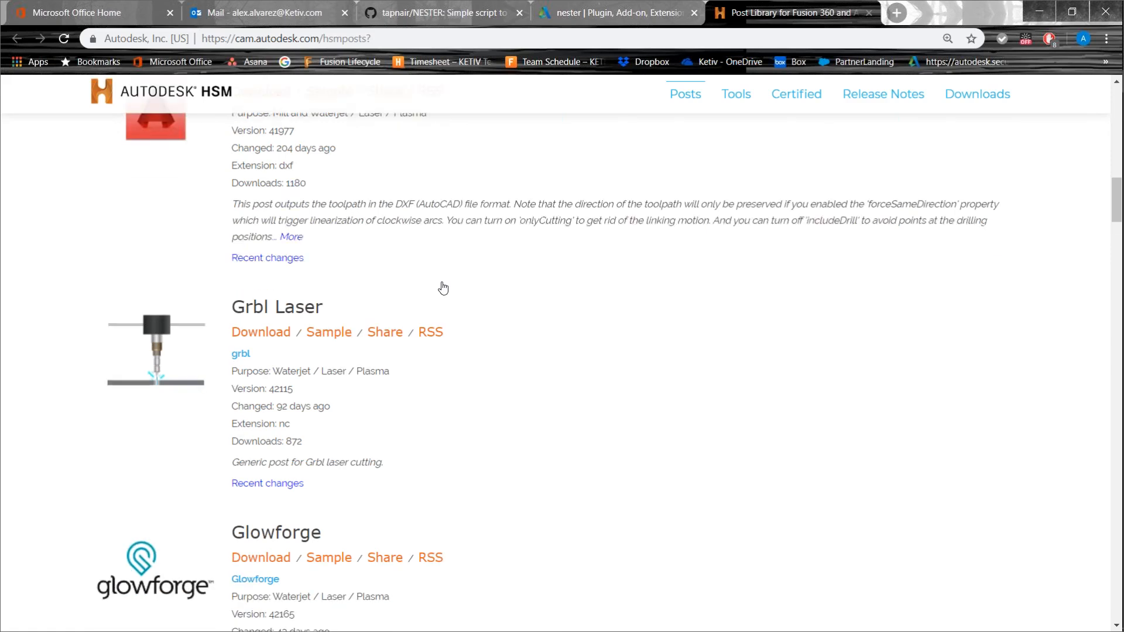
{"action": "scroll", "coordinate": [444, 286], "scroll_direction": "down", "scroll_amount": 6}
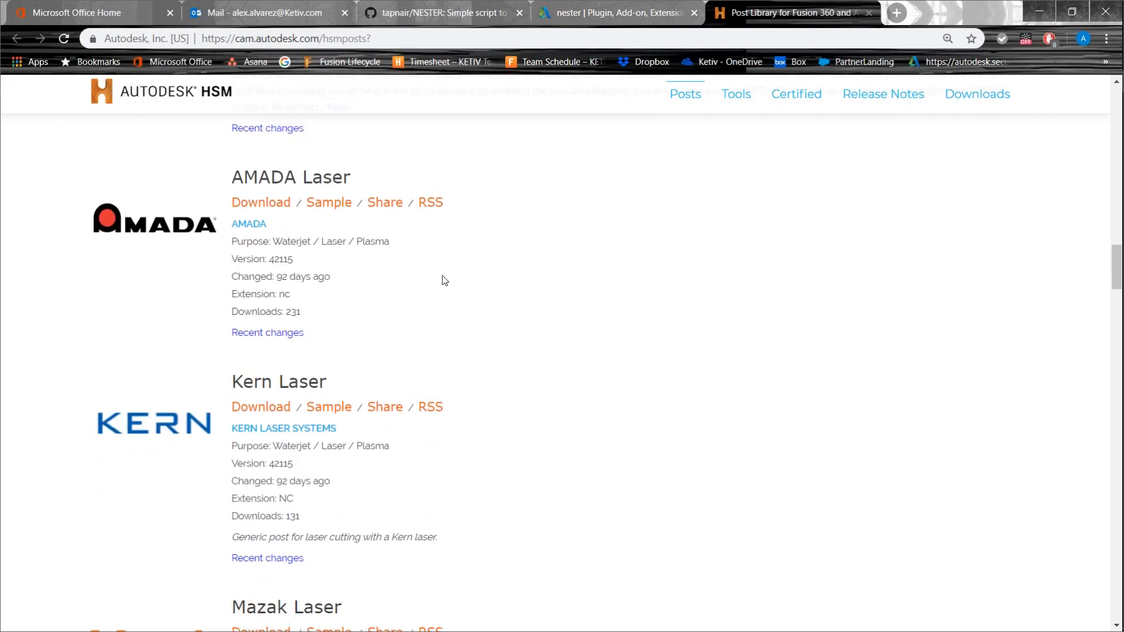
{"action": "scroll", "coordinate": [445, 281], "scroll_direction": "down", "scroll_amount": 3}
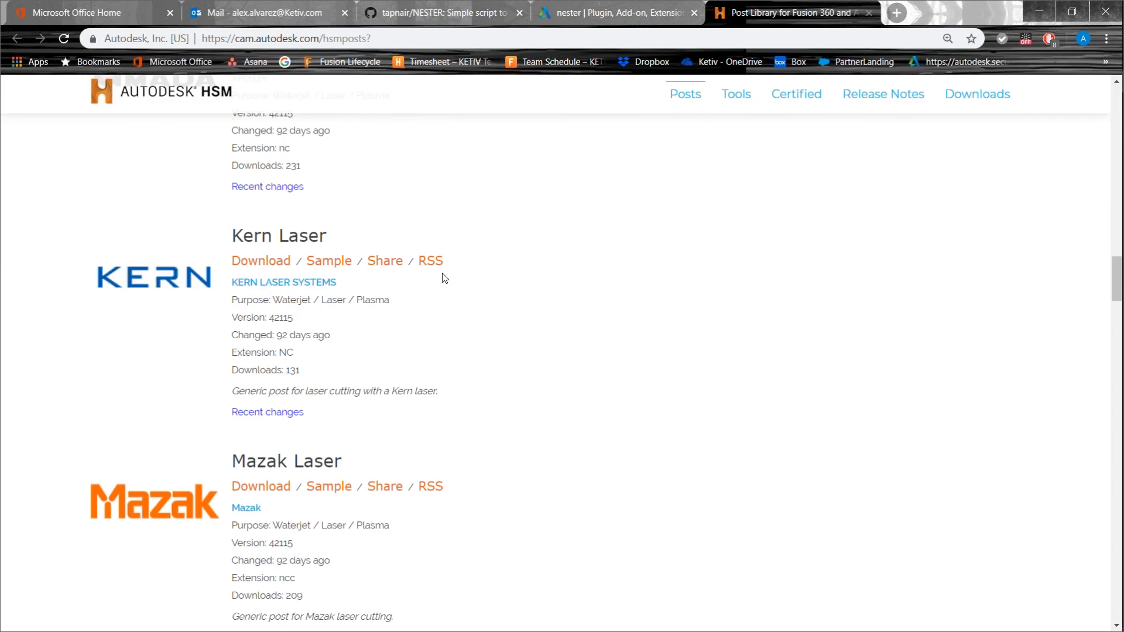
{"action": "scroll", "coordinate": [443, 275], "scroll_direction": "down", "scroll_amount": 5}
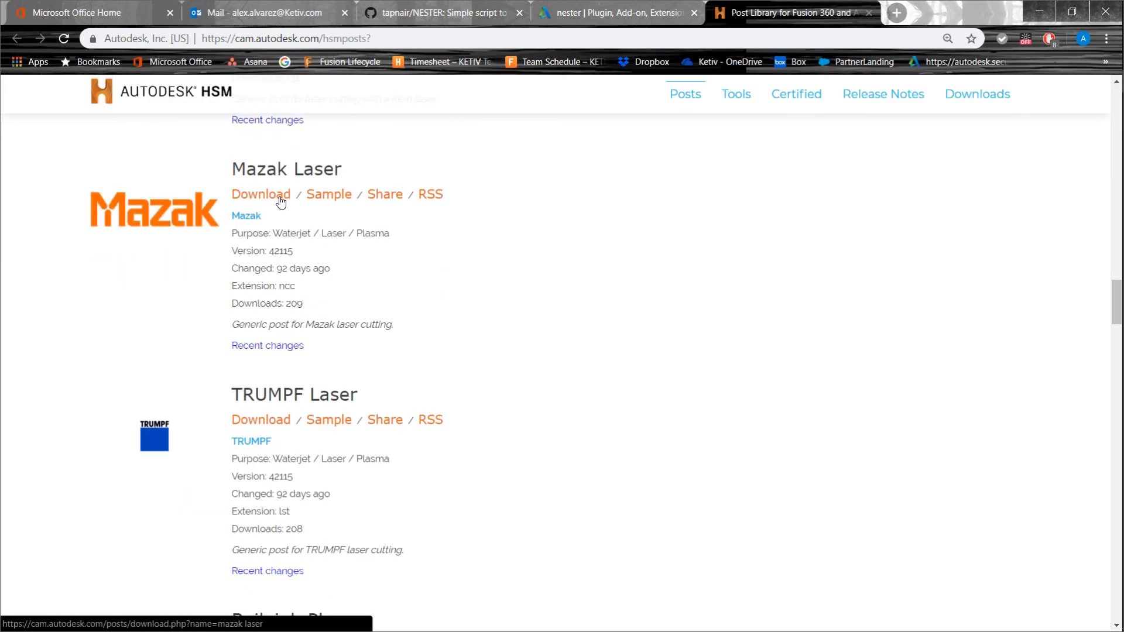
{"action": "scroll", "coordinate": [281, 200], "scroll_direction": "down", "scroll_amount": 3}
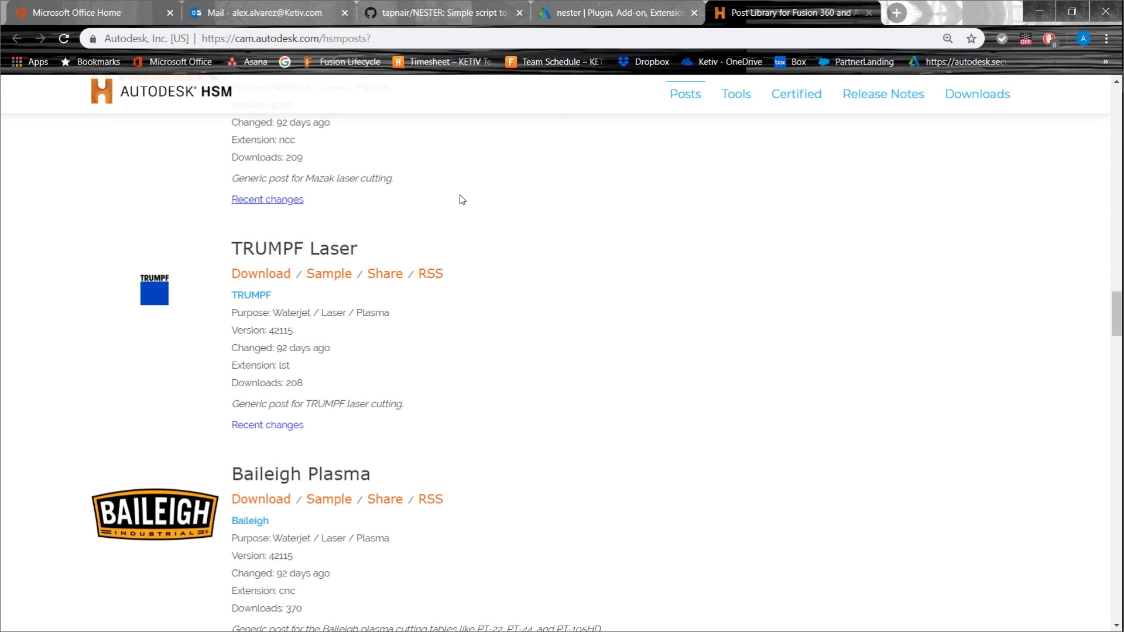
{"action": "scroll", "coordinate": [462, 205], "scroll_direction": "down", "scroll_amount": 7}
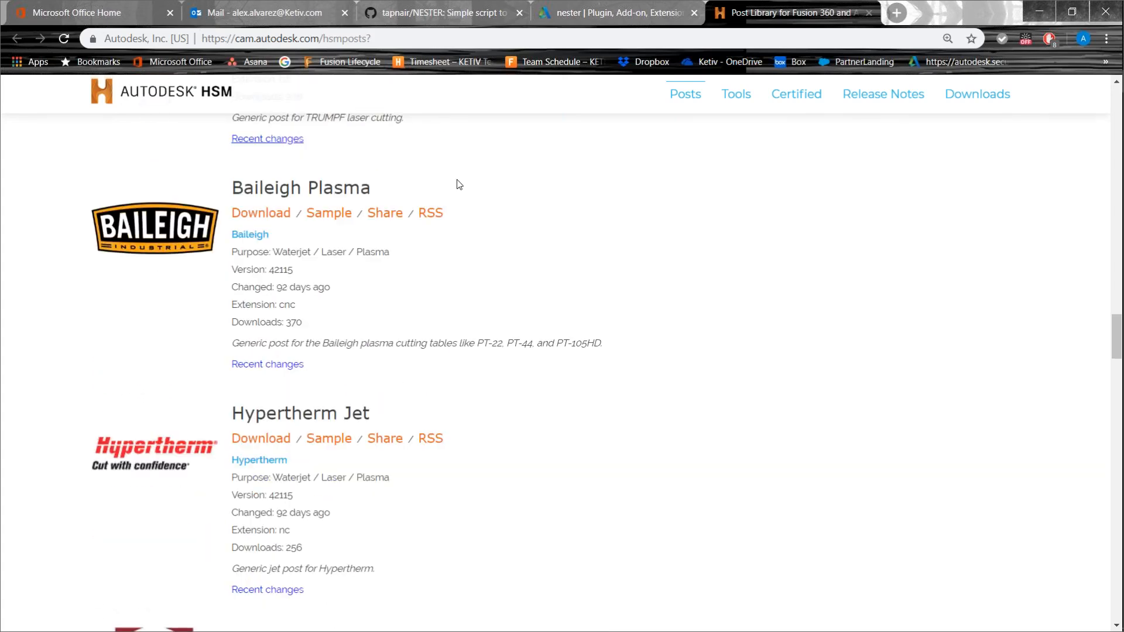
{"action": "scroll", "coordinate": [461, 181], "scroll_direction": "down", "scroll_amount": 8}
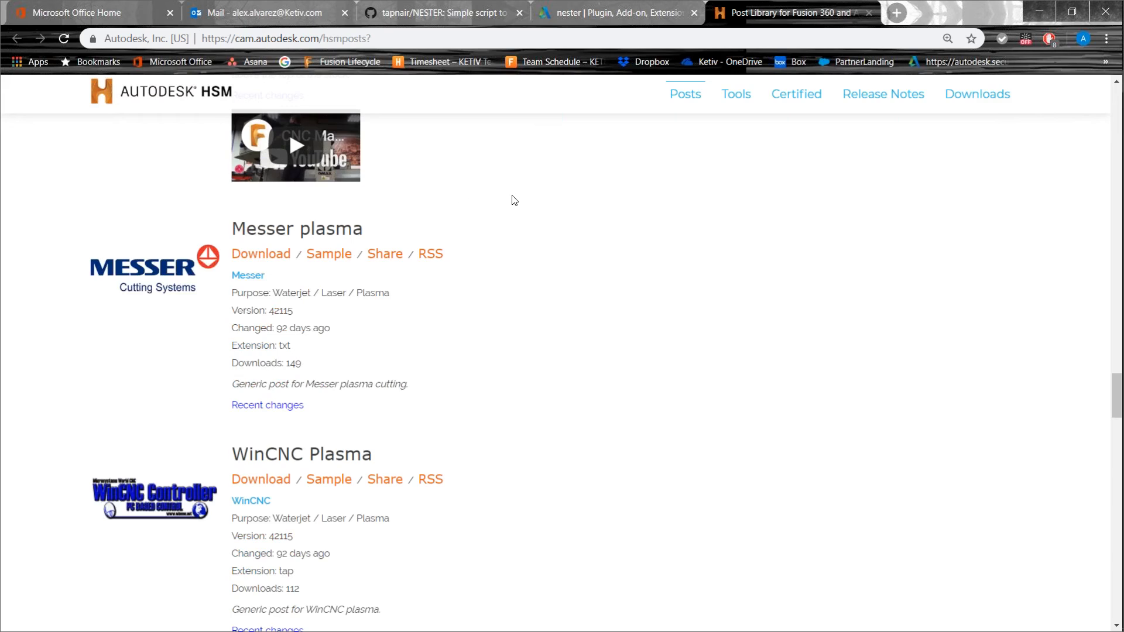
Step: Return to Fusion 360, review the post properties and set the program number to 9001
{"action": "key", "text": "alt+Tab"}
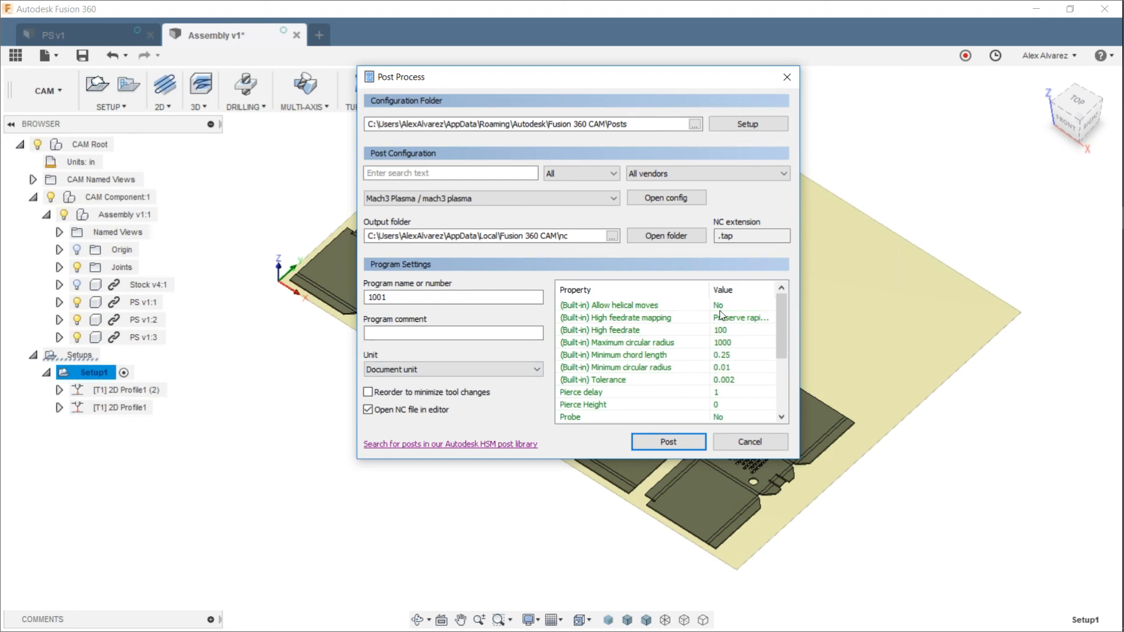
{"action": "left_click_drag", "start_coordinate": [785, 307], "coordinate": [794, 360]}
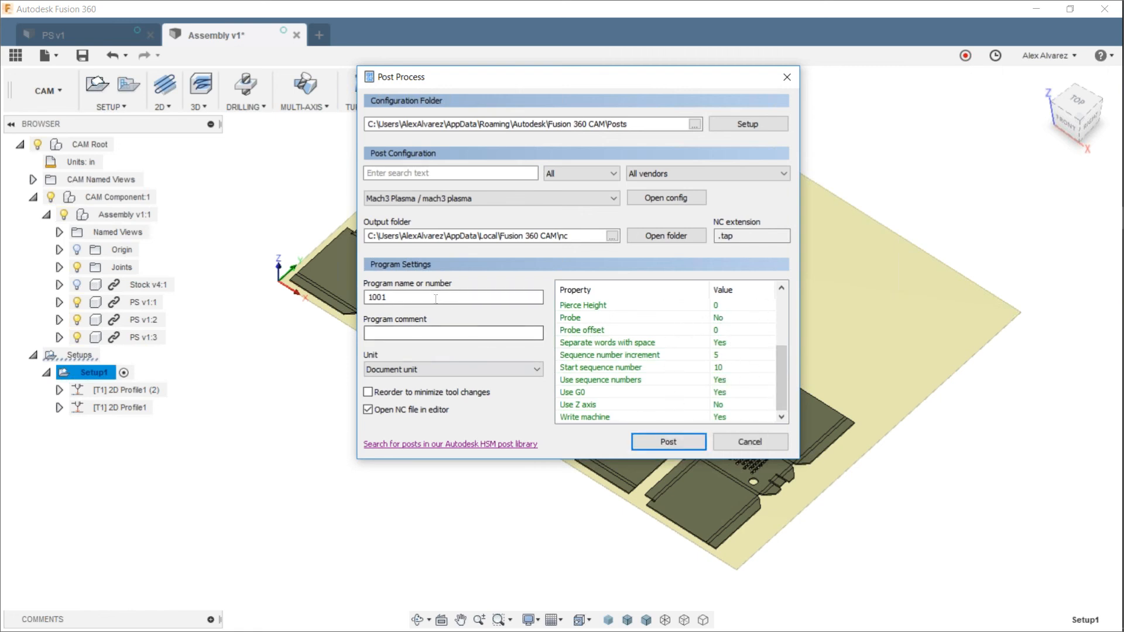
{"action": "double_click", "coordinate": [377, 297]}
{"action": "type", "text": "900"}
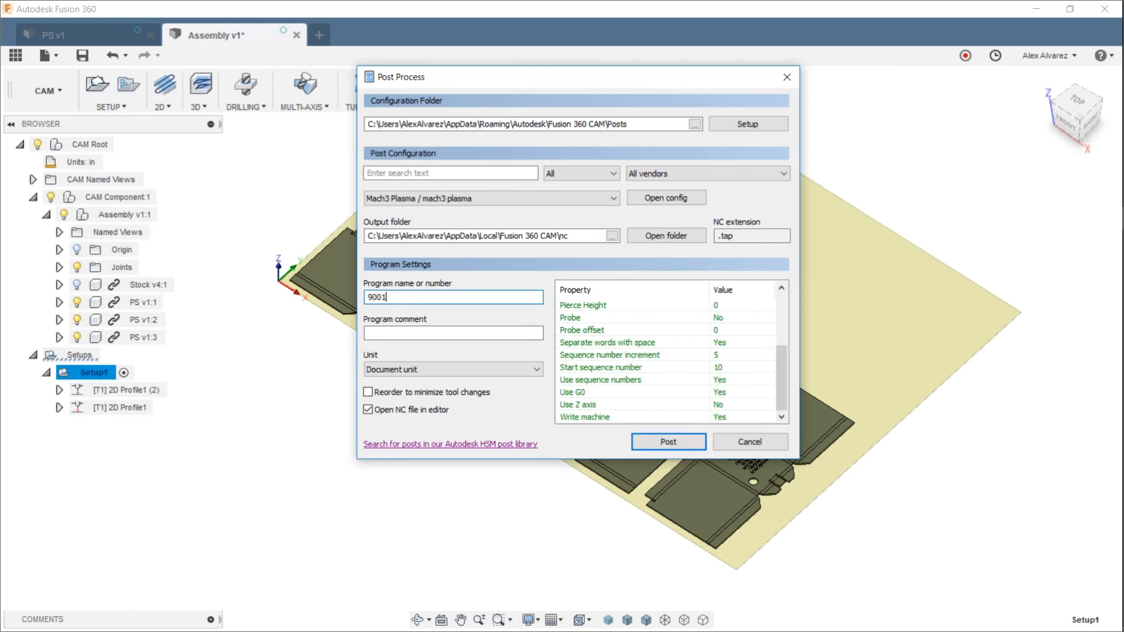
Step: Post the program to the Desktop as 9001.tap and minimize the NC editor showing the code
{"action": "key", "text": "Return"}
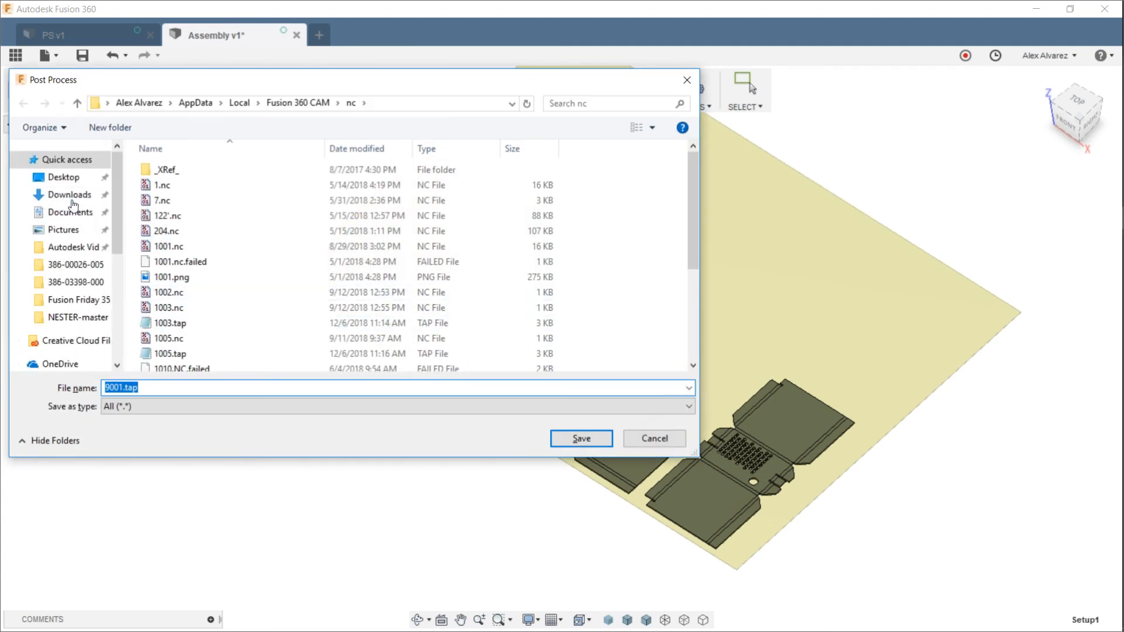
{"action": "left_click", "coordinate": [60, 177]}
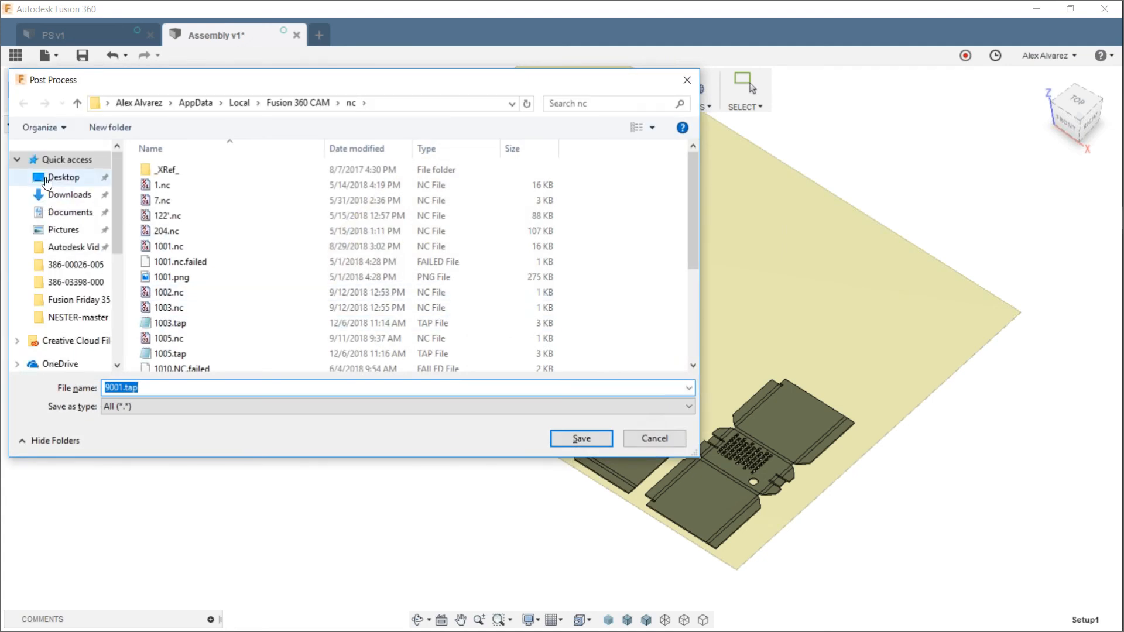
{"action": "left_click", "coordinate": [574, 441]}
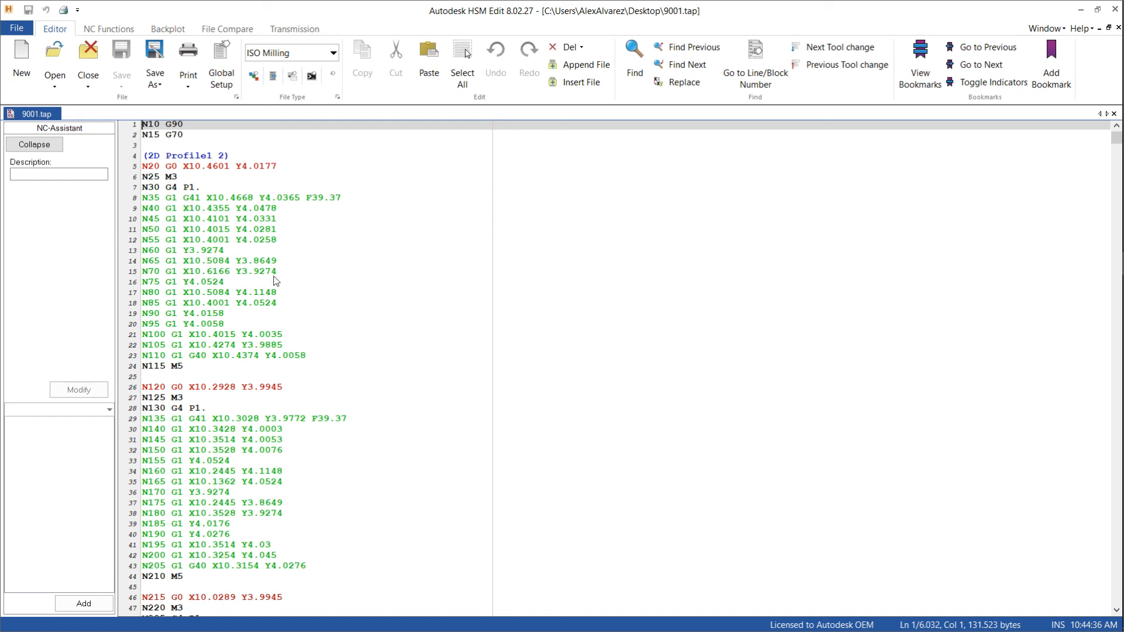
{"action": "left_click", "coordinate": [1081, 10]}
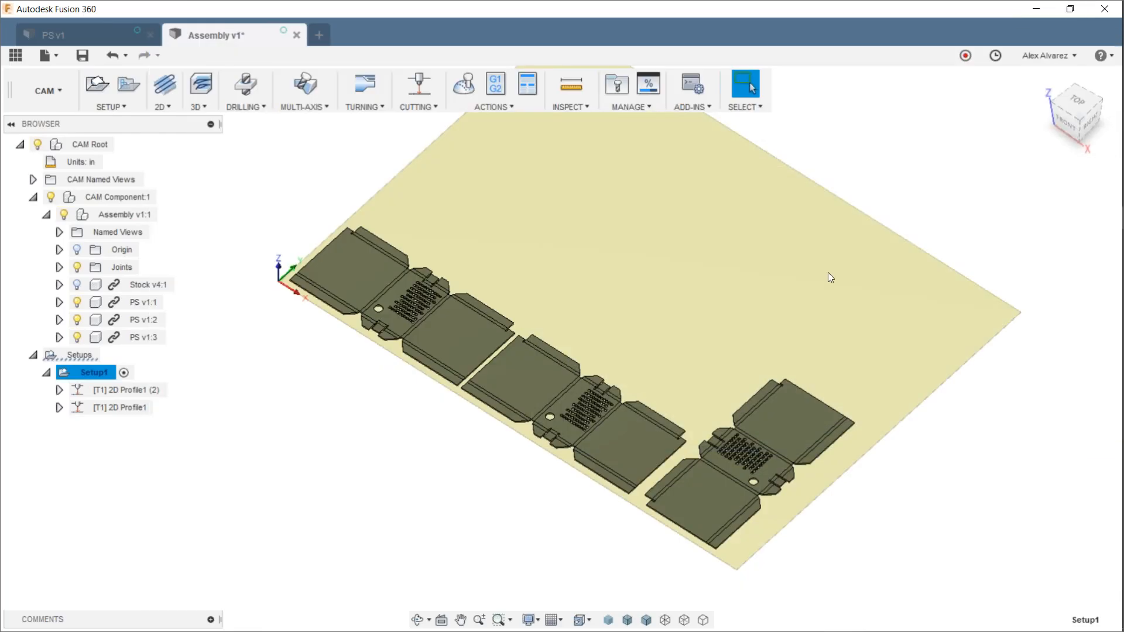
{"action": "middle_click_drag", "start_coordinate": [821, 227], "coordinate": [849, 245]}
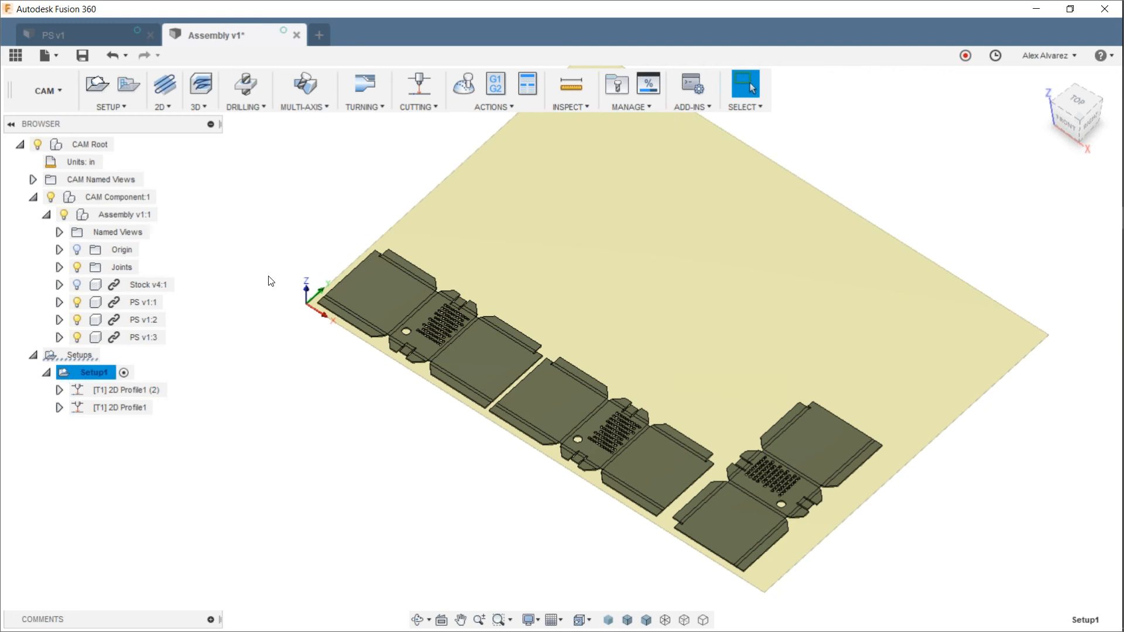
Step: Open the PS part design and set the height of the rectangle in Sketch1 to 8.5 in
{"action": "left_click", "coordinate": [102, 30]}
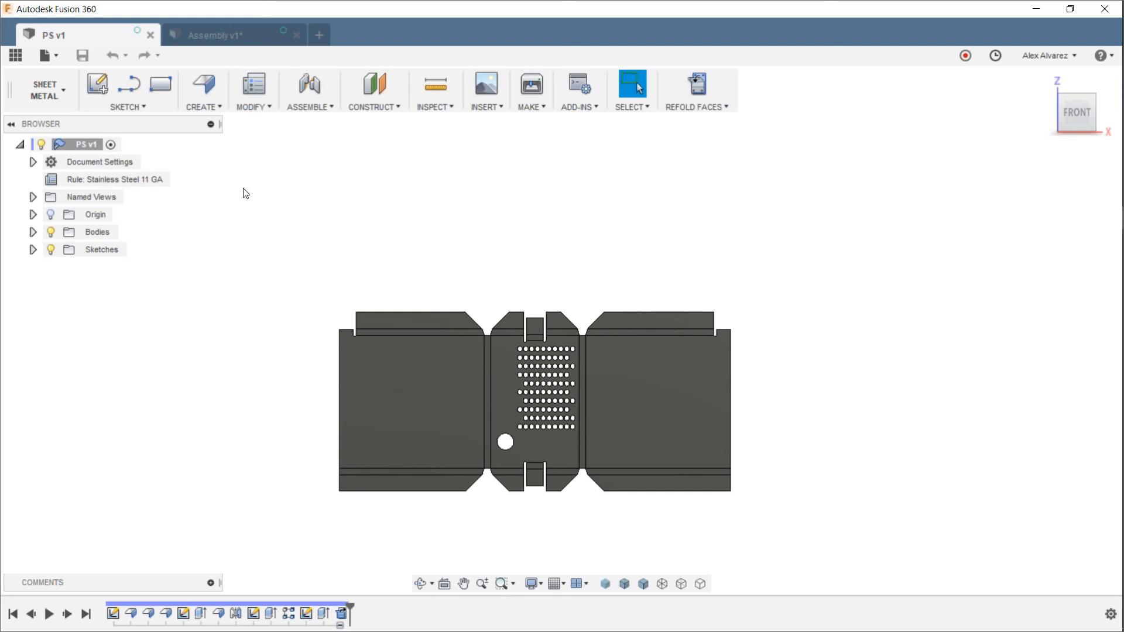
{"action": "left_click", "coordinate": [33, 250]}
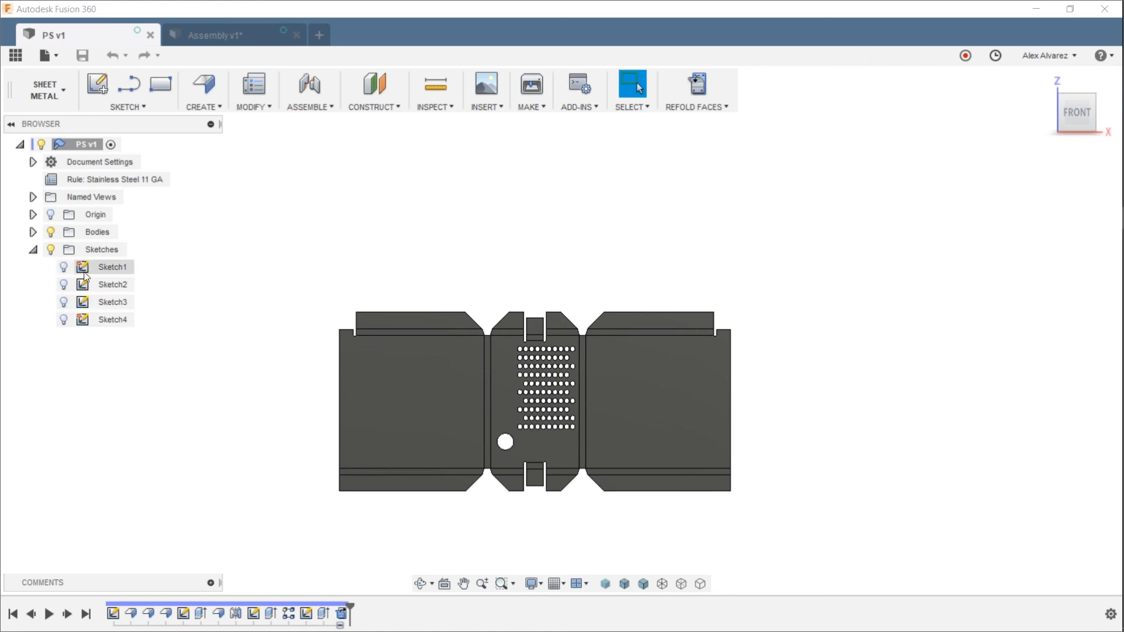
{"action": "left_click", "coordinate": [94, 272]}
{"action": "right_click", "coordinate": [94, 272]}
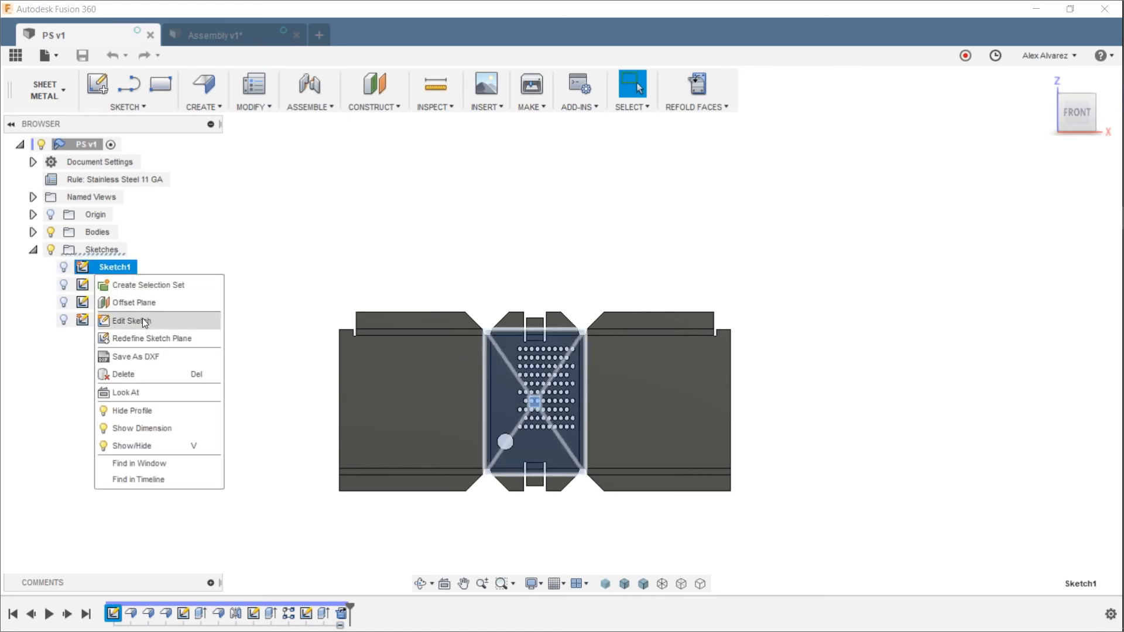
{"action": "left_click", "coordinate": [142, 319]}
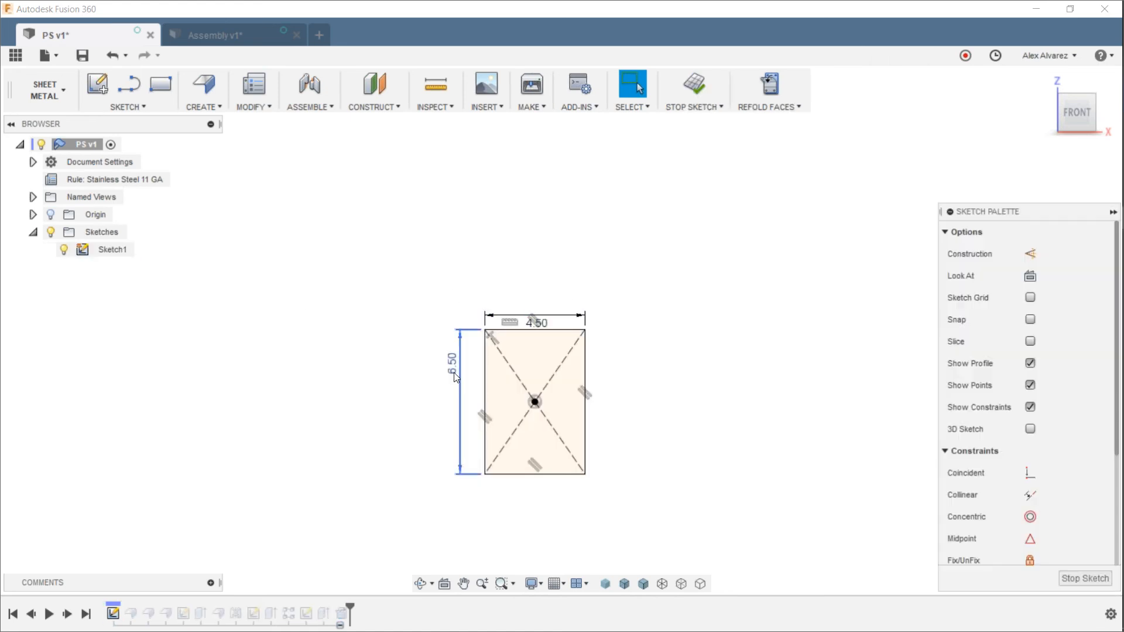
{"action": "double_click", "coordinate": [455, 371]}
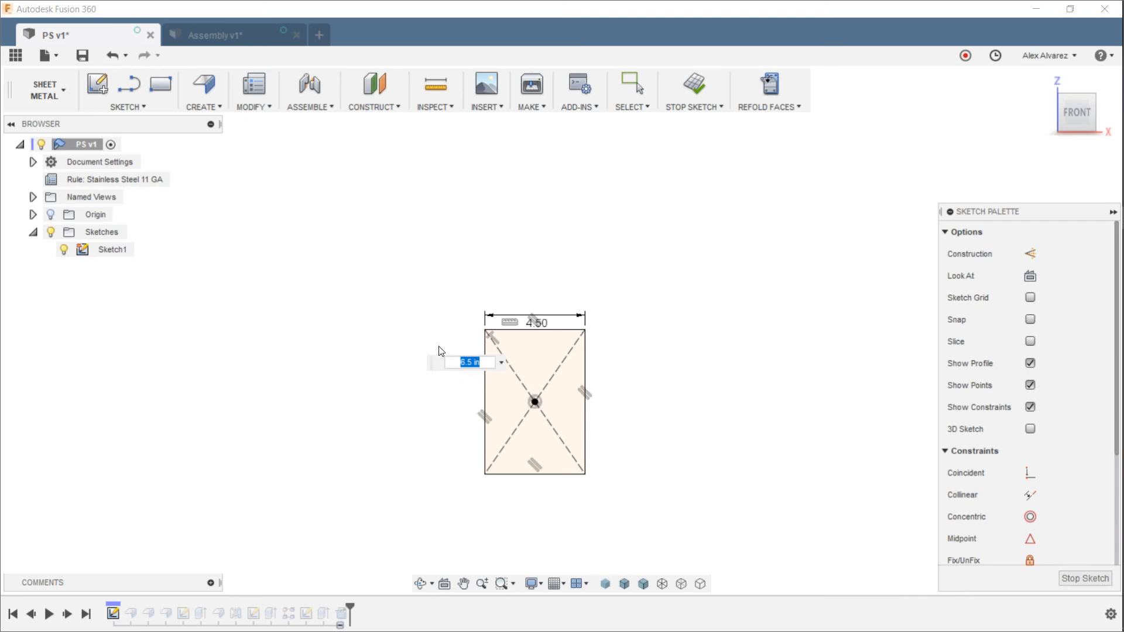
{"action": "type", "text": "8.5"}
{"action": "key", "text": "Return"}
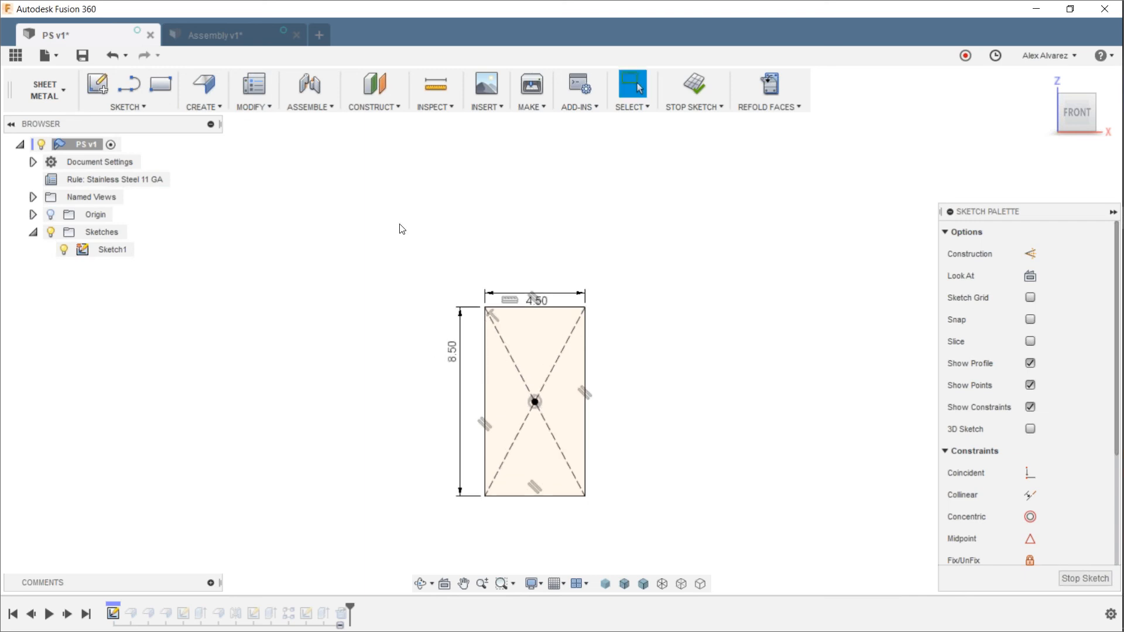
Step: Finish the sketch and save the part as a new version with the description "User Saved"
{"action": "left_click", "coordinate": [692, 88]}
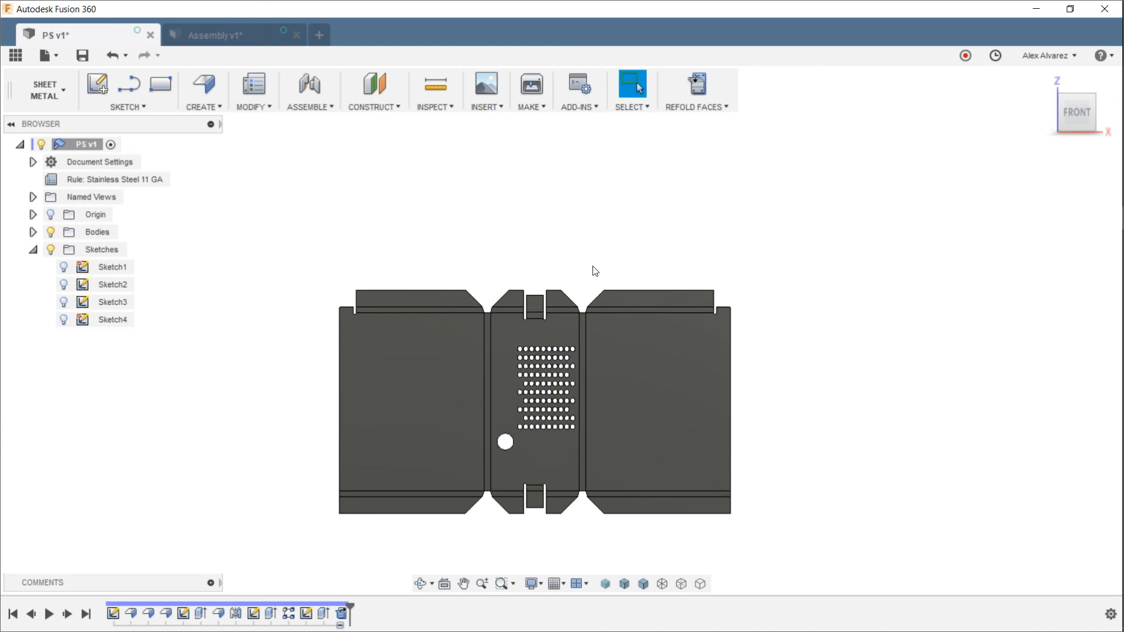
{"action": "left_click", "coordinate": [75, 56]}
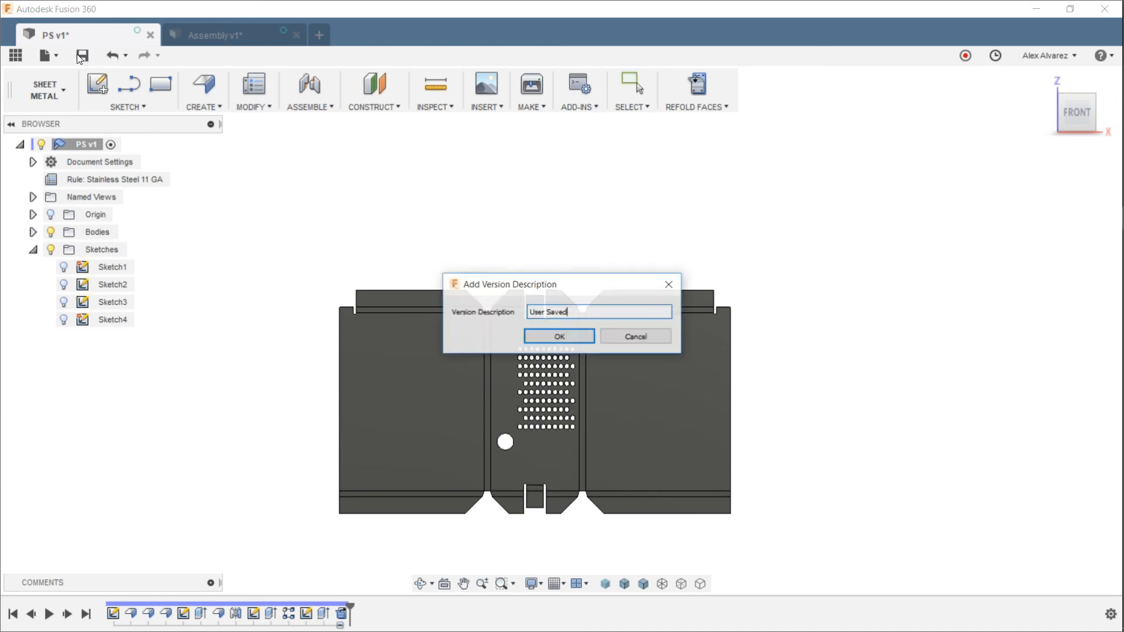
{"action": "left_click", "coordinate": [556, 336]}
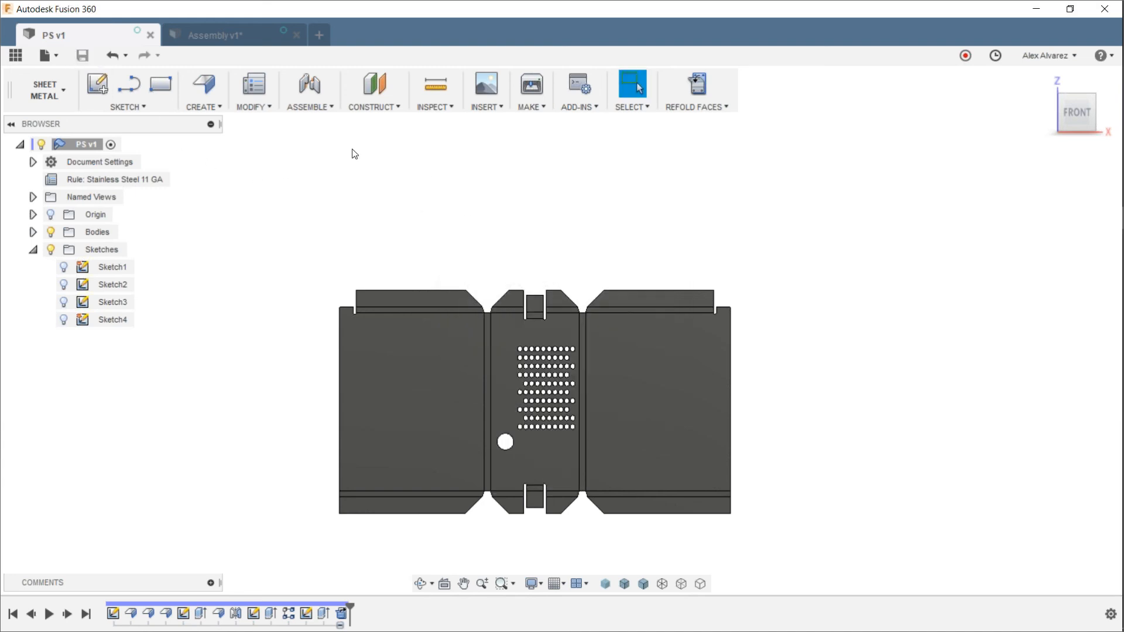
Step: Return to the assembly, update its PS parts to the latest version and change to the Model workspace
{"action": "left_click", "coordinate": [265, 32]}
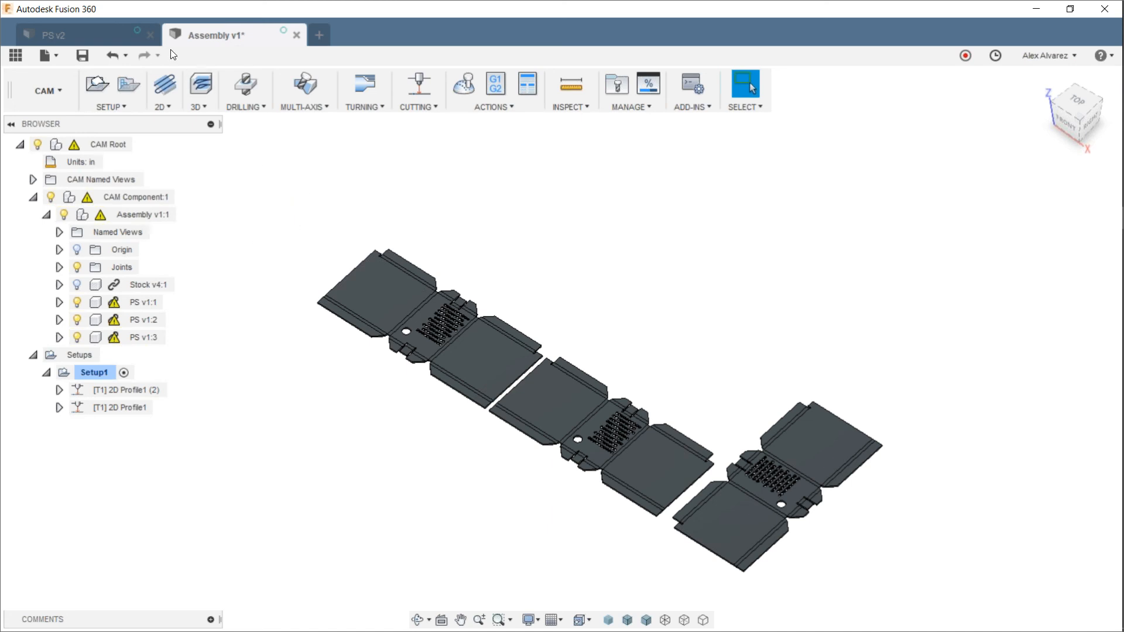
{"action": "left_click", "coordinate": [41, 90]}
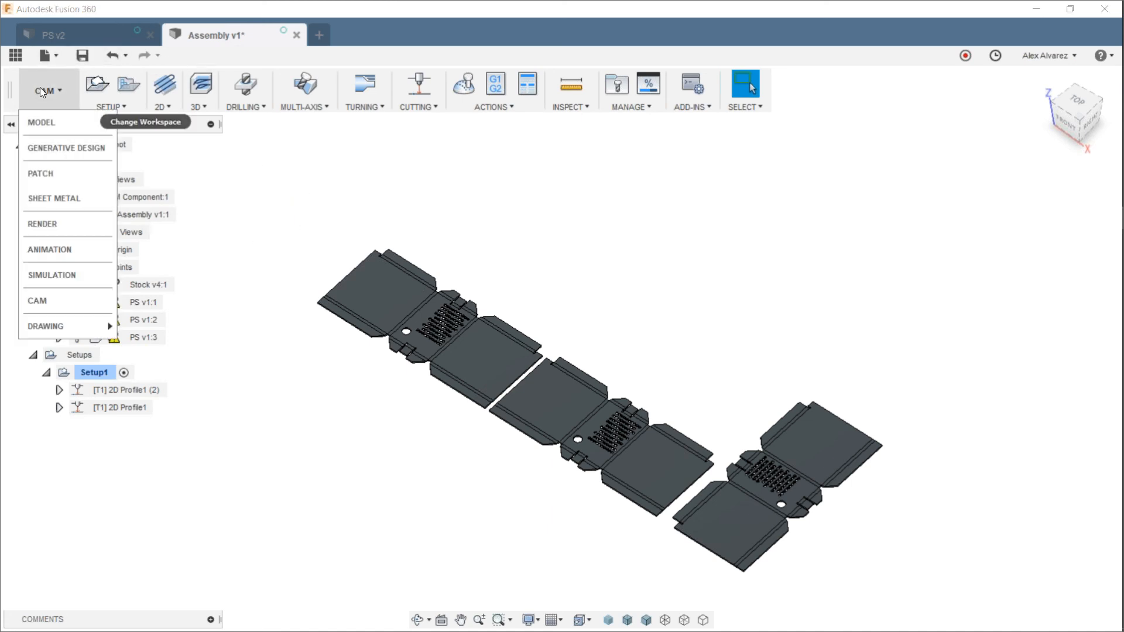
{"action": "left_click", "coordinate": [53, 123]}
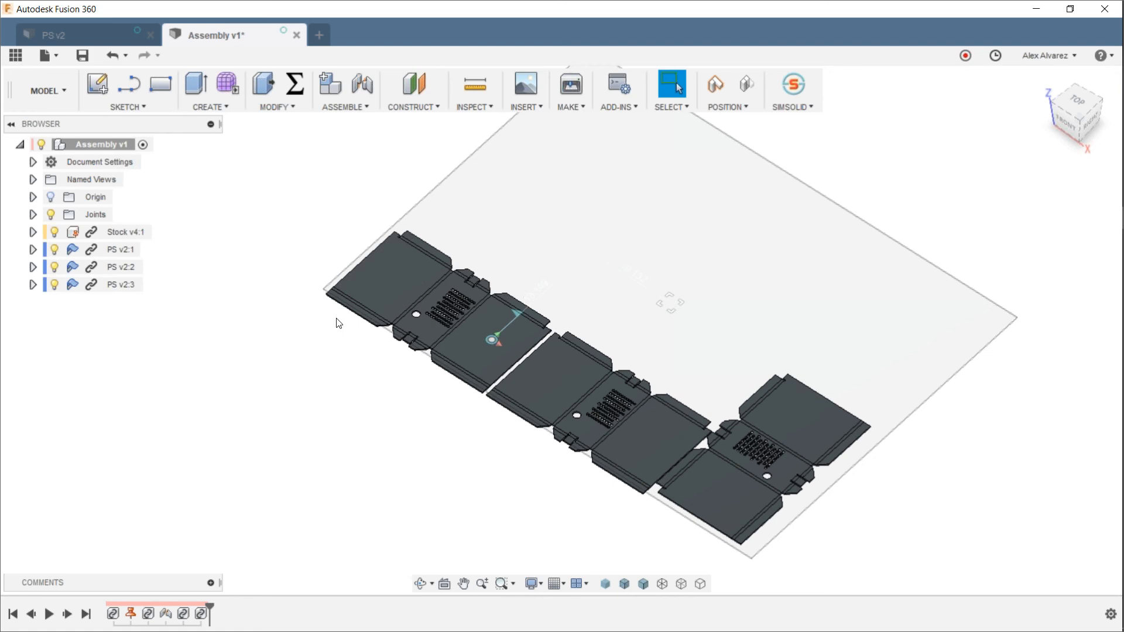
Step: Move the first two PS parts together about 0.943 in along Z, inward from the long edge of the stock sheet
{"action": "scroll", "coordinate": [336, 324], "scroll_direction": "up", "scroll_amount": 3}
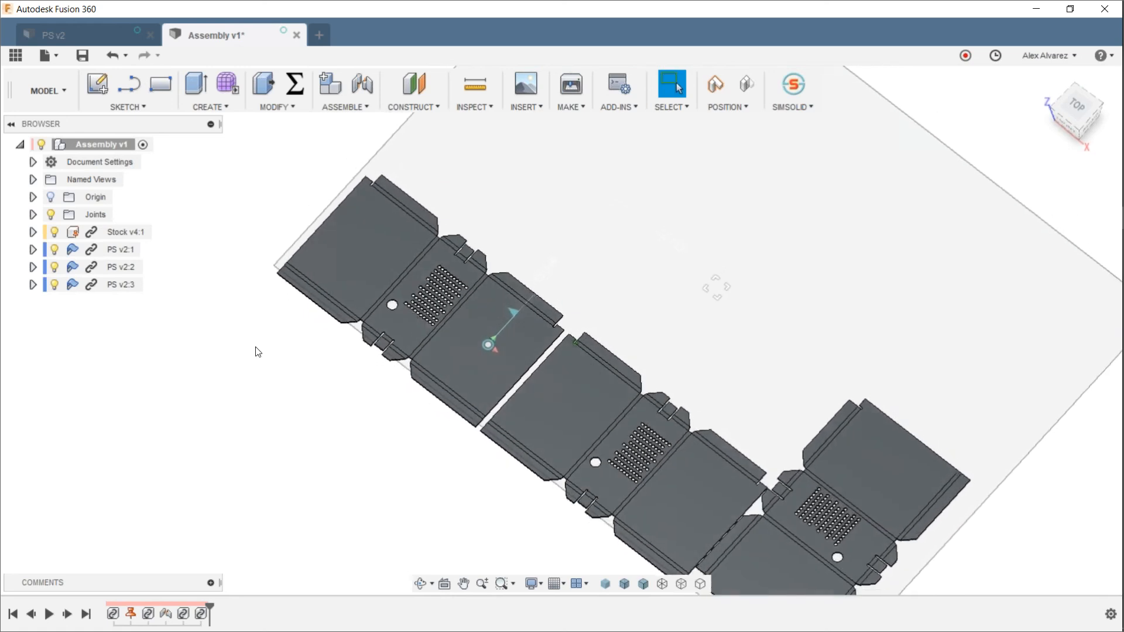
{"action": "left_click", "coordinate": [126, 252]}
{"action": "left_click", "coordinate": [130, 268], "text": "ctrl"}
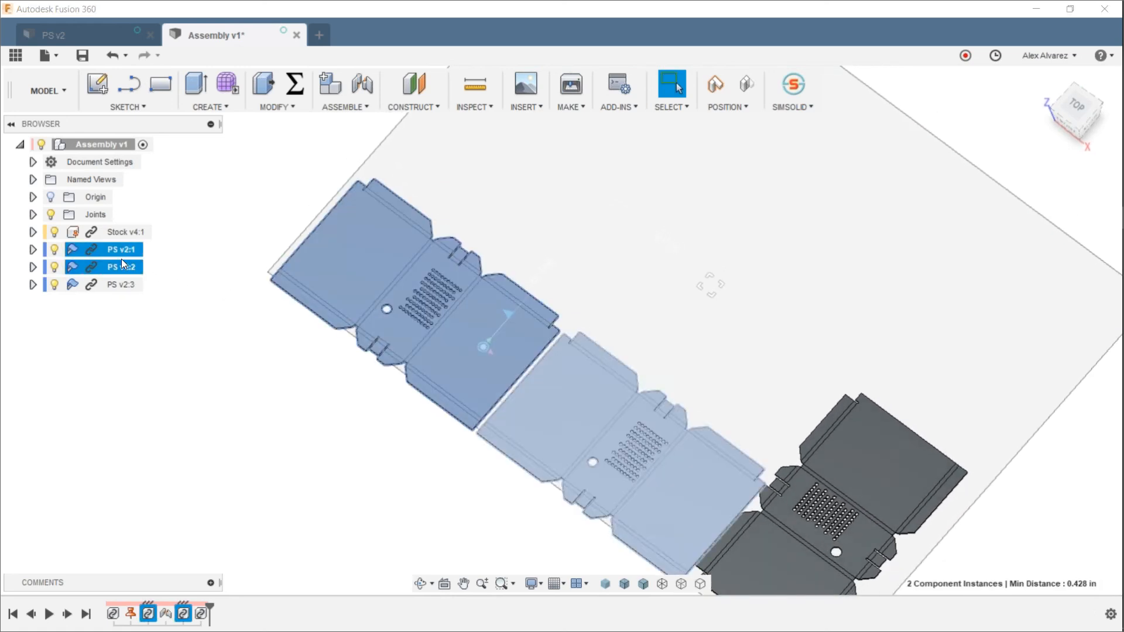
{"action": "right_click", "coordinate": [119, 265]}
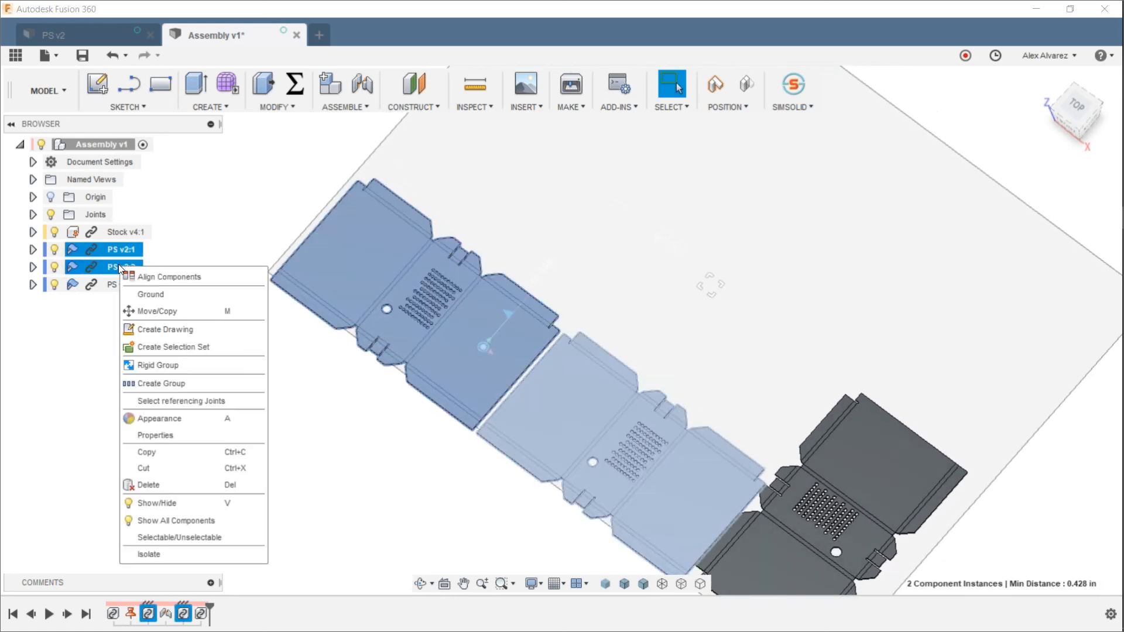
{"action": "left_click", "coordinate": [163, 306]}
{"action": "mouse_move", "coordinate": [447, 268]}
{"action": "left_mouse_down"}
{"action": "mouse_move", "coordinate": [455, 261]}
{"action": "mouse_move", "coordinate": [462, 271]}
{"action": "left_mouse_up"}
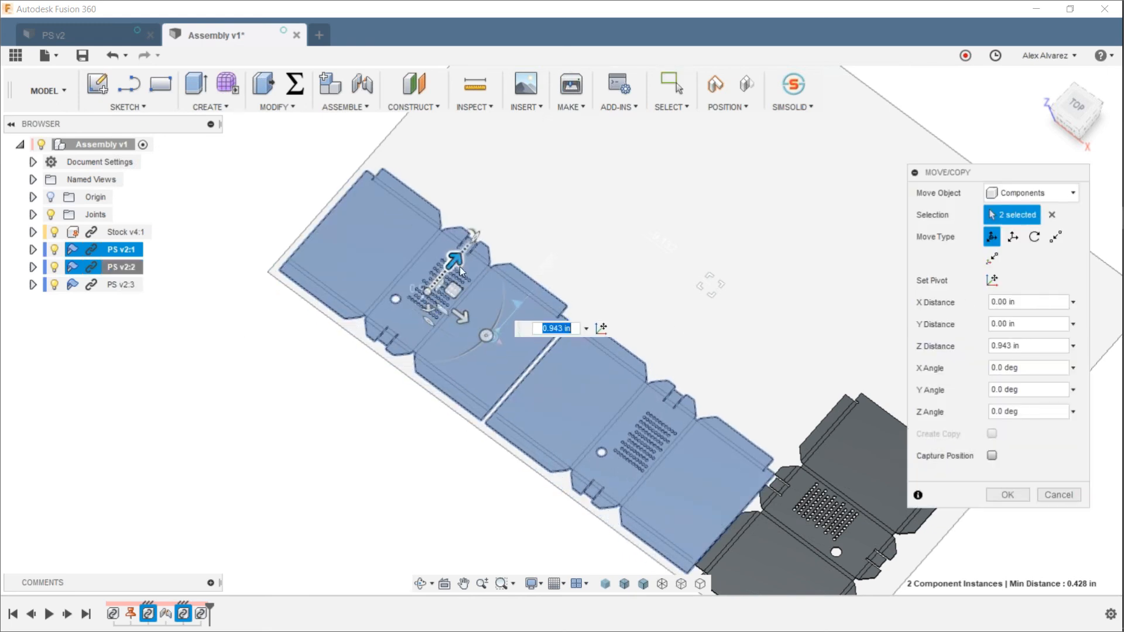
{"action": "left_click", "coordinate": [1007, 495]}
Step: Move the third, rotated PS part about -0.528 in along Z, away from the neighbouring part
{"action": "scroll", "coordinate": [402, 459], "scroll_direction": "down", "scroll_amount": 1}
{"action": "middle_click_drag", "start_coordinate": [373, 414], "coordinate": [314, 284]}
{"action": "scroll", "coordinate": [624, 446], "scroll_direction": "up", "scroll_amount": 1}
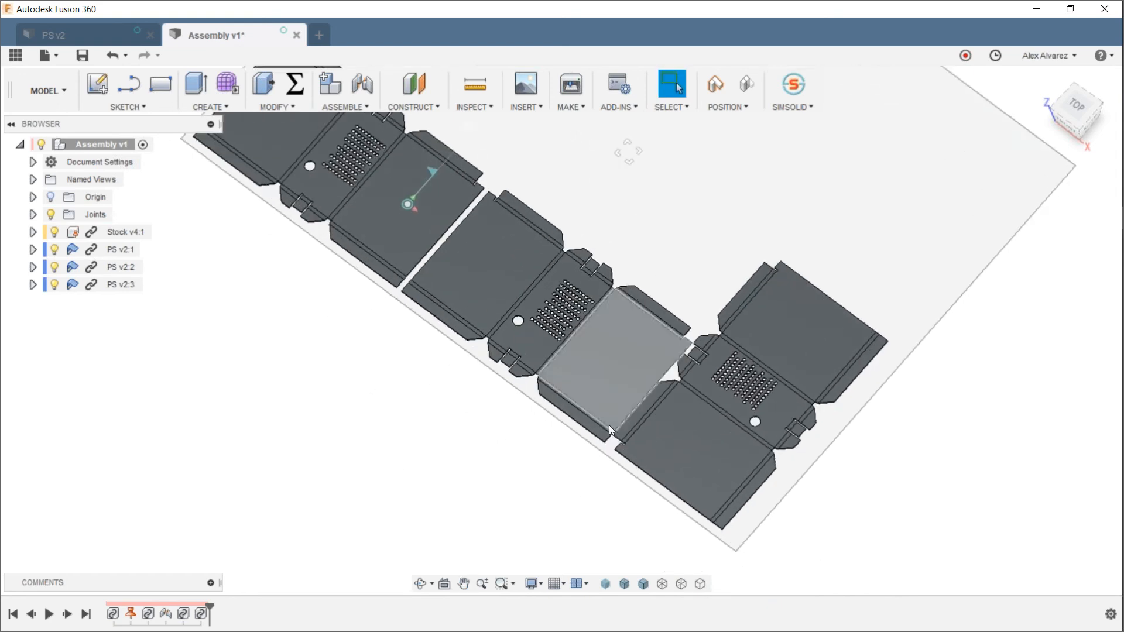
{"action": "right_click", "coordinate": [107, 289]}
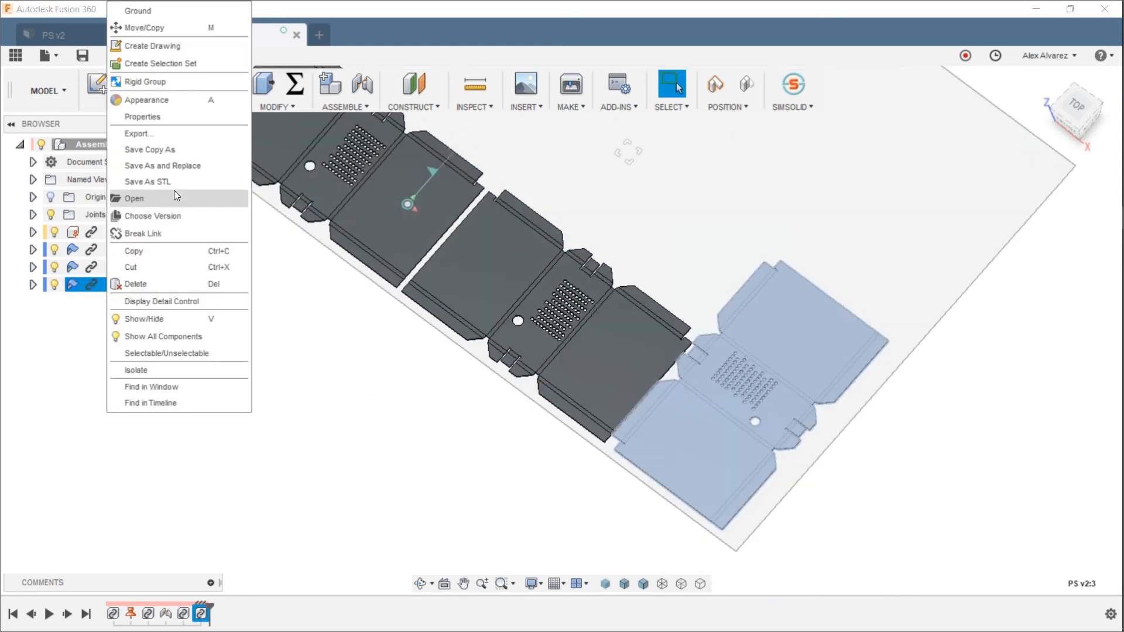
{"action": "left_click", "coordinate": [146, 28]}
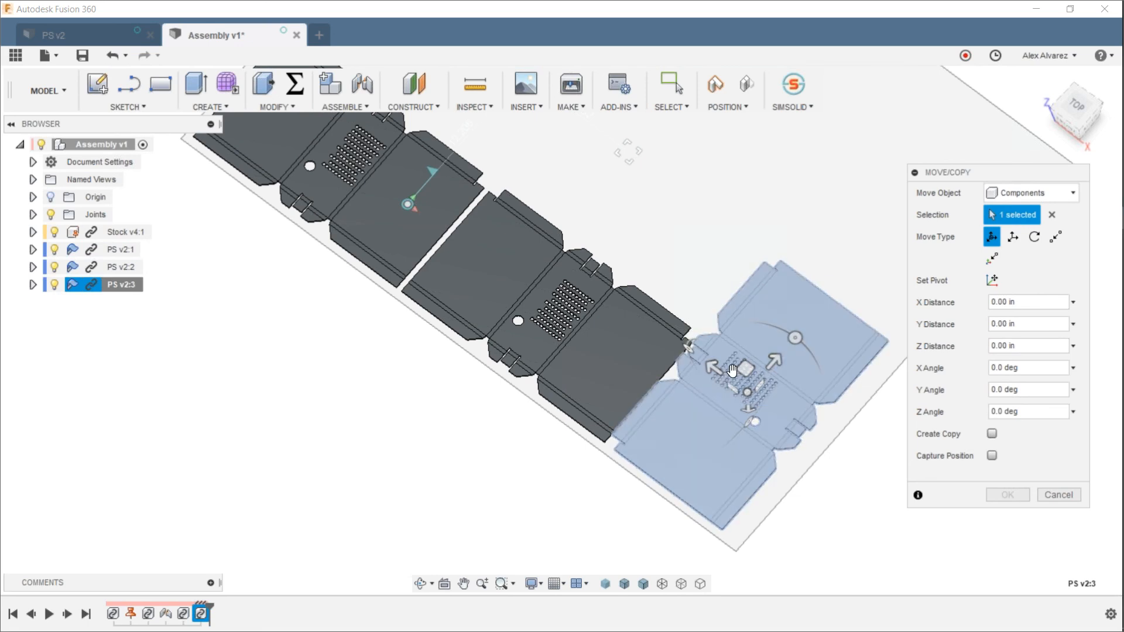
{"action": "left_click_drag", "start_coordinate": [712, 359], "coordinate": [769, 468]}
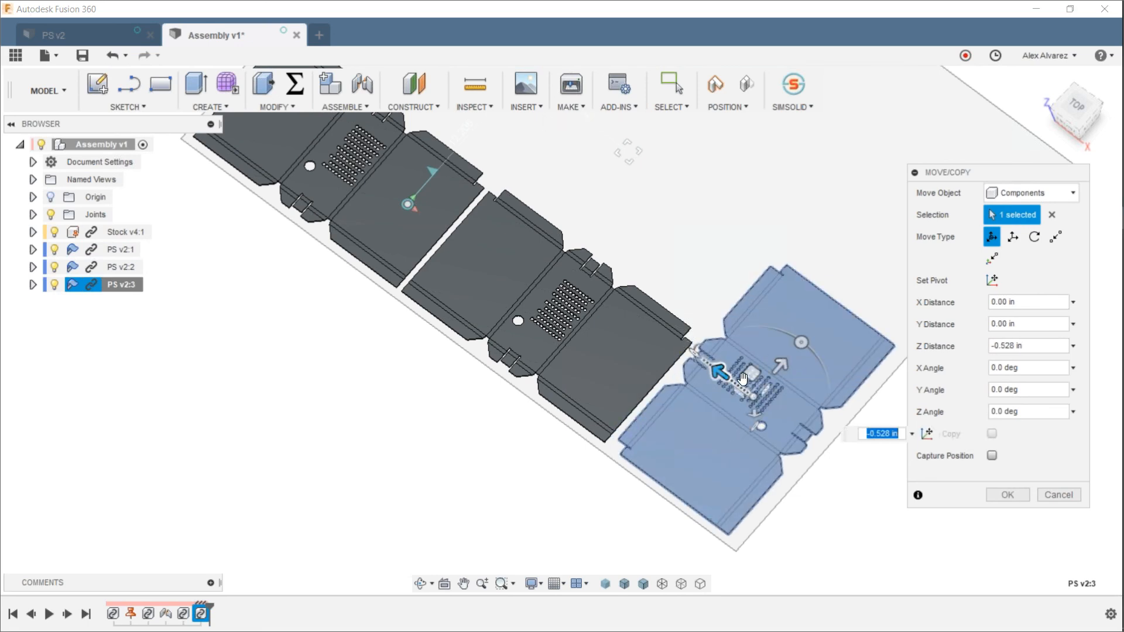
{"action": "left_click", "coordinate": [1009, 496]}
Step: Change to the CAM workspace and regenerate the 2D Profile toolpaths of Setup1
{"action": "scroll", "coordinate": [433, 502], "scroll_direction": "down", "scroll_amount": 3}
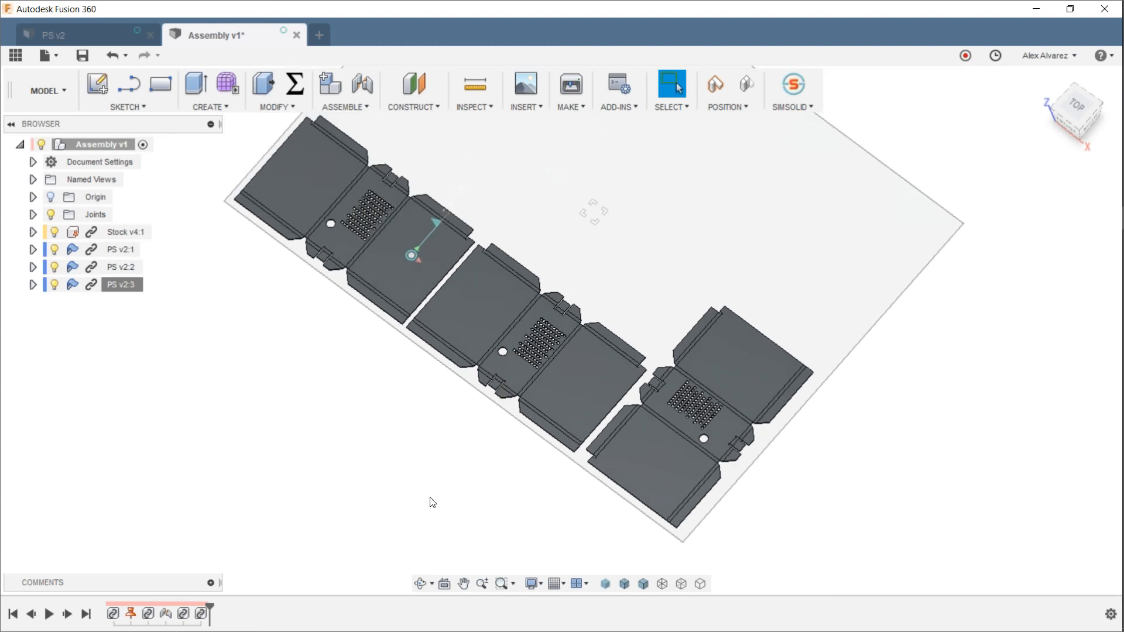
{"action": "left_click", "coordinate": [55, 86]}
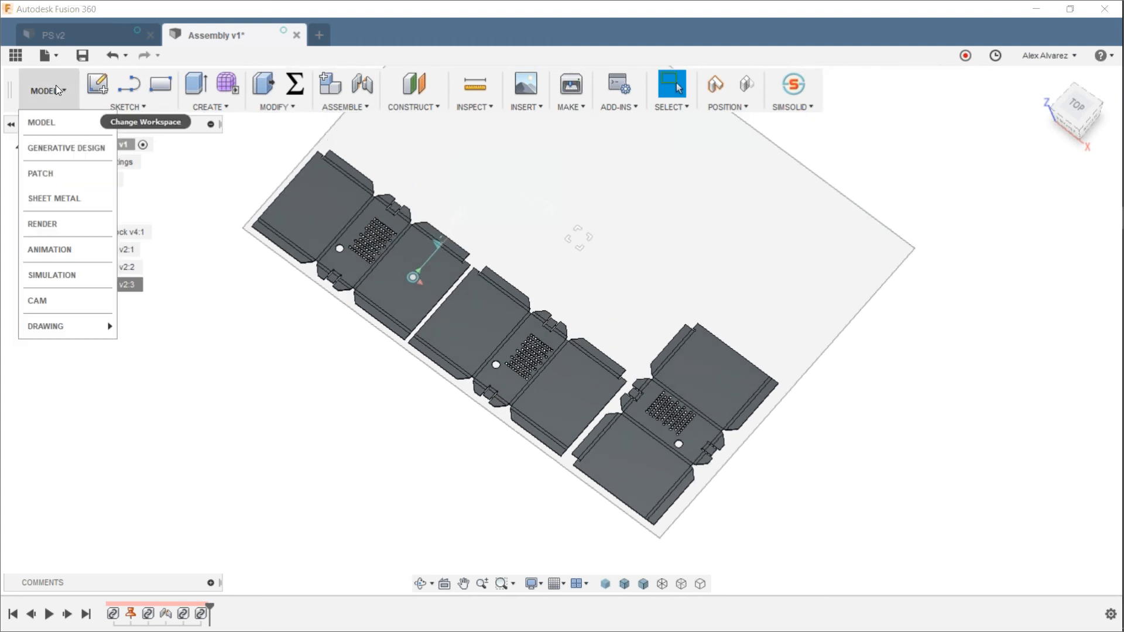
{"action": "left_click", "coordinate": [53, 301]}
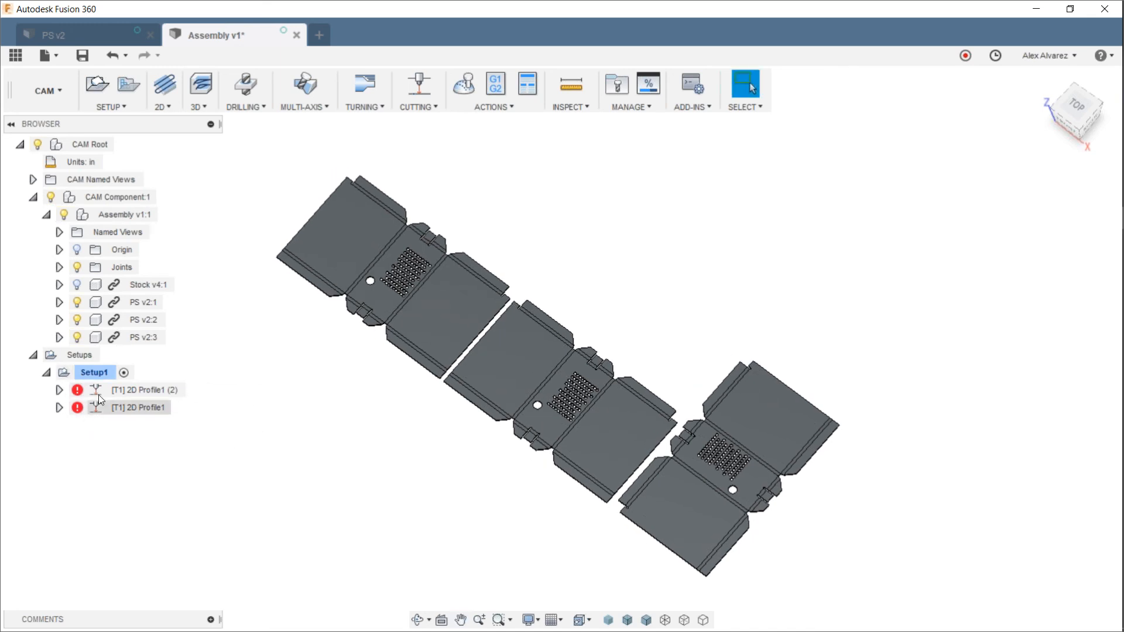
{"action": "left_click", "coordinate": [100, 372]}
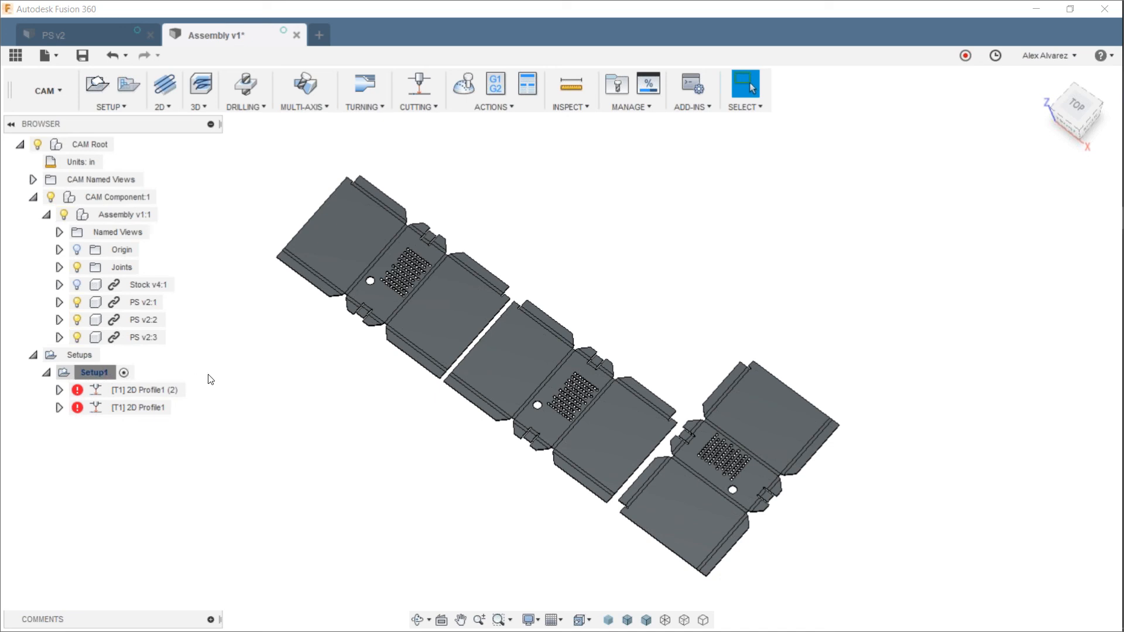
{"action": "left_click", "coordinate": [103, 373]}
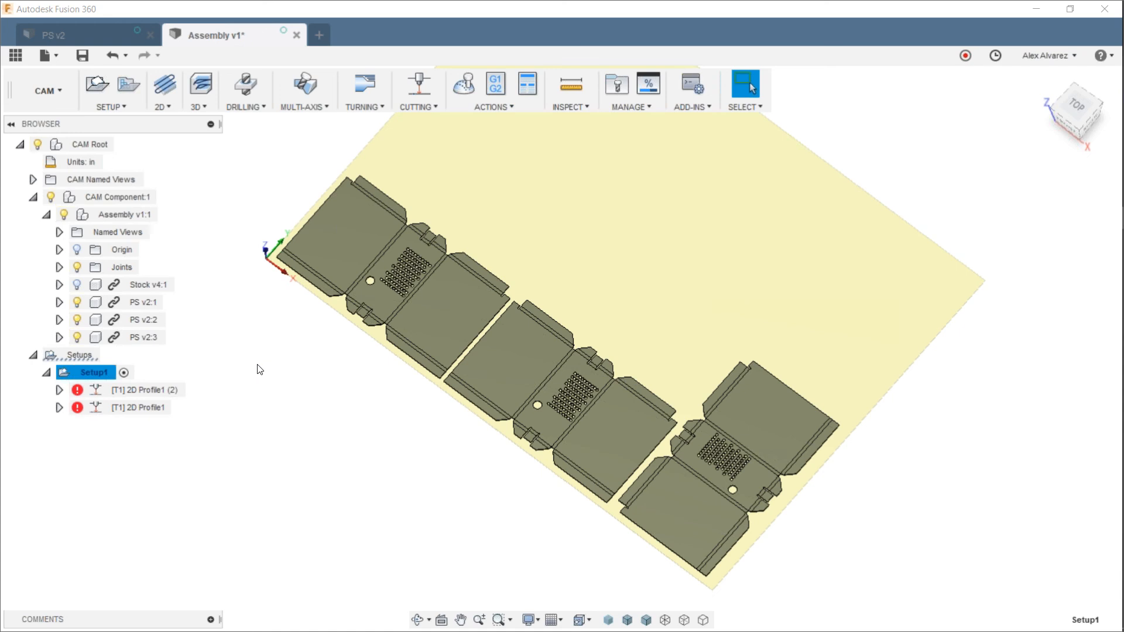
{"action": "key", "text": "ctrl+g"}
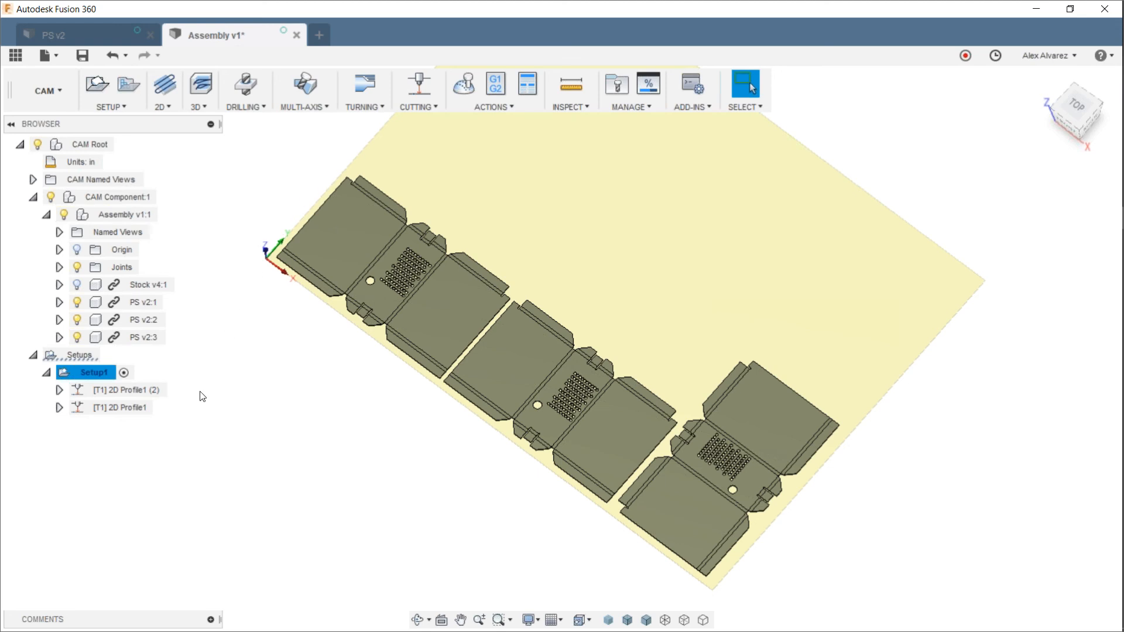
Step: Examine the regenerated 2D Profile1 (2) and 2D Profile1 toolpaths, checking the holes and outer contours of all three parts
{"action": "left_click", "coordinate": [130, 392]}
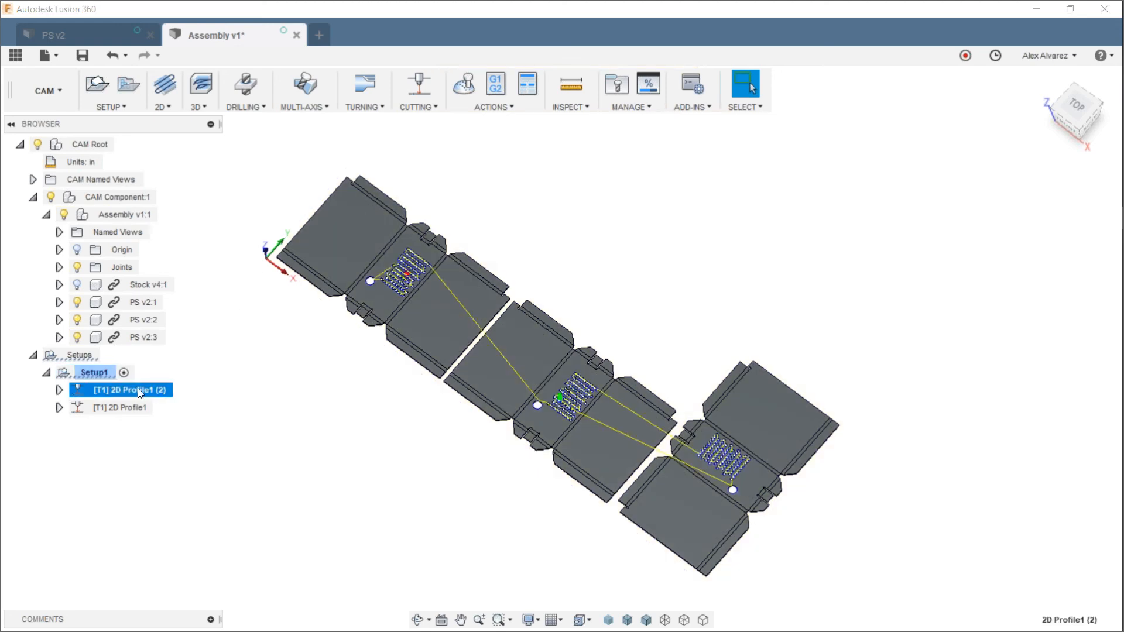
{"action": "left_click", "coordinate": [129, 404]}
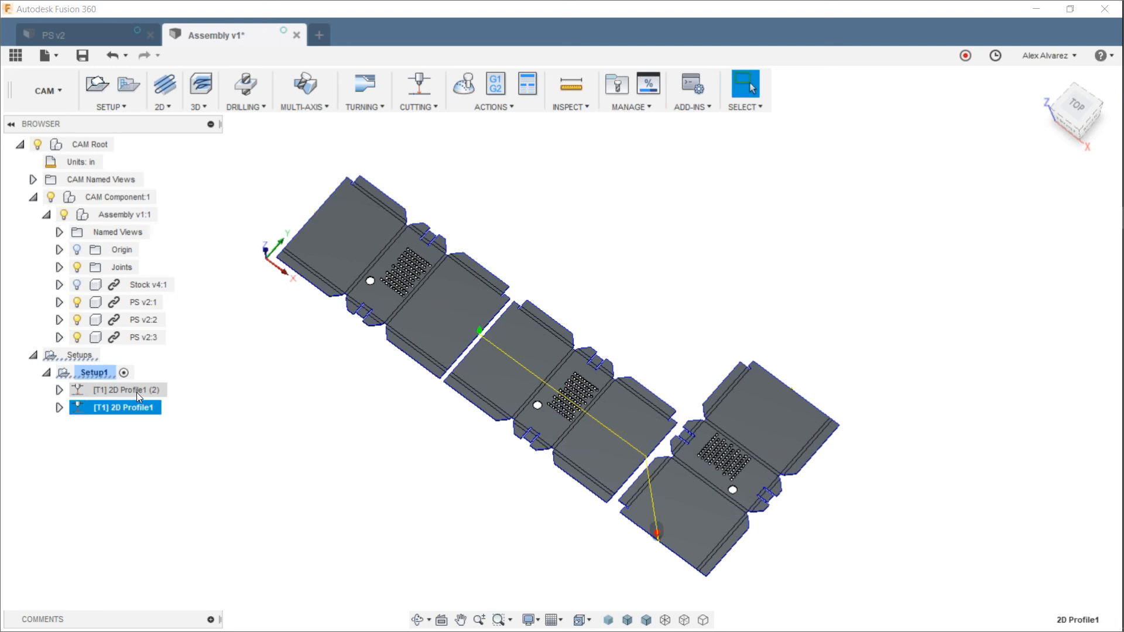
{"action": "left_click", "coordinate": [147, 389]}
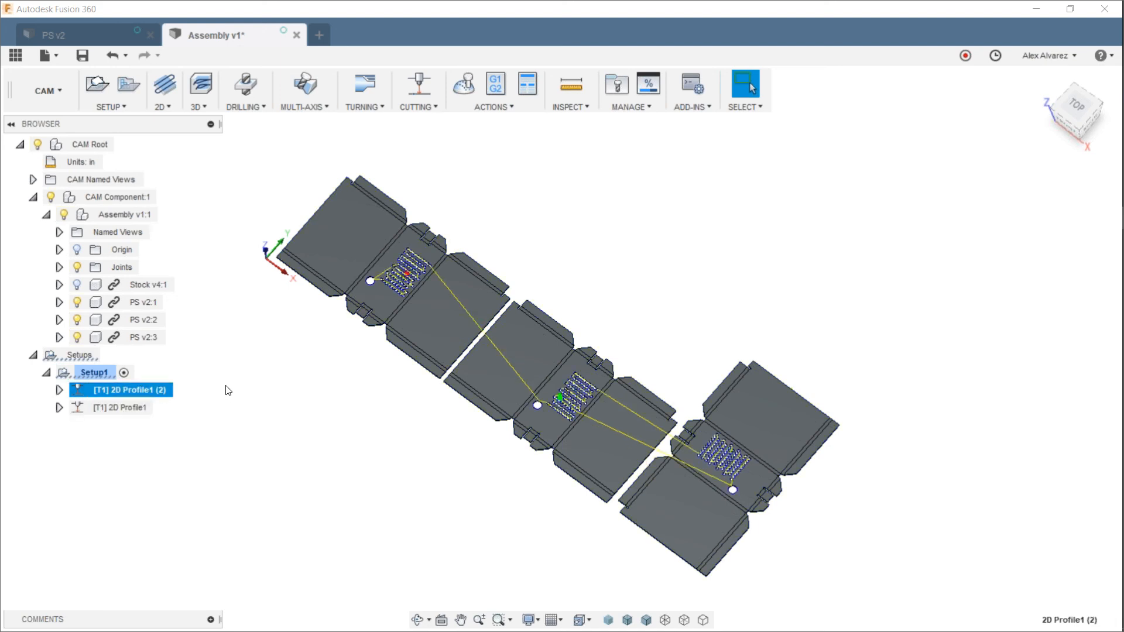
{"action": "left_click", "coordinate": [138, 408]}
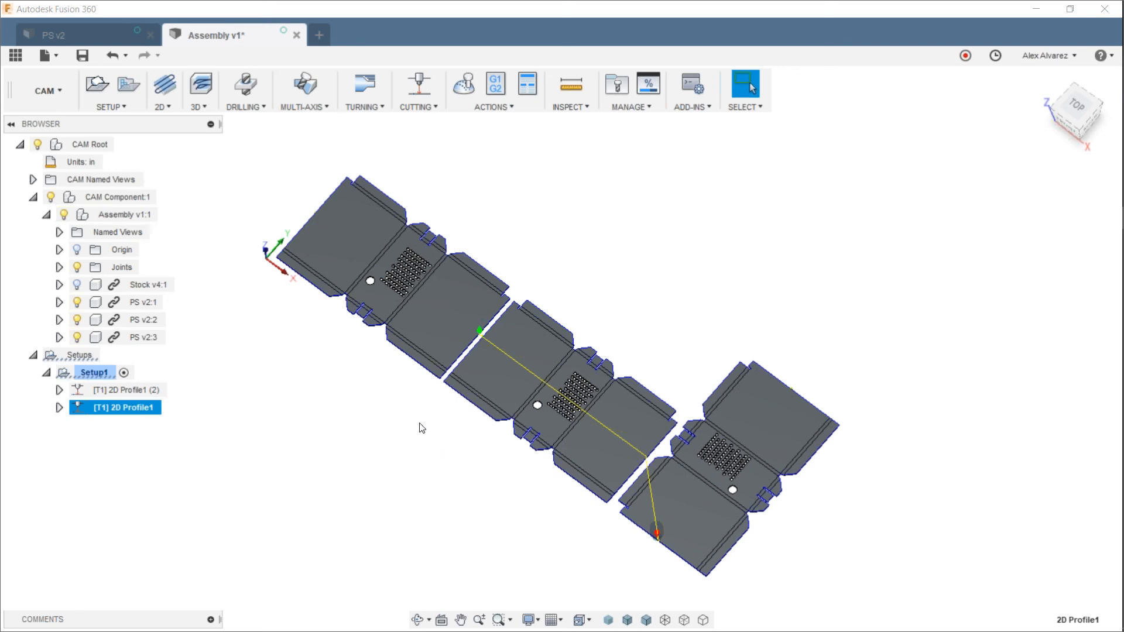
{"action": "scroll", "coordinate": [413, 238], "scroll_direction": "up", "scroll_amount": 8}
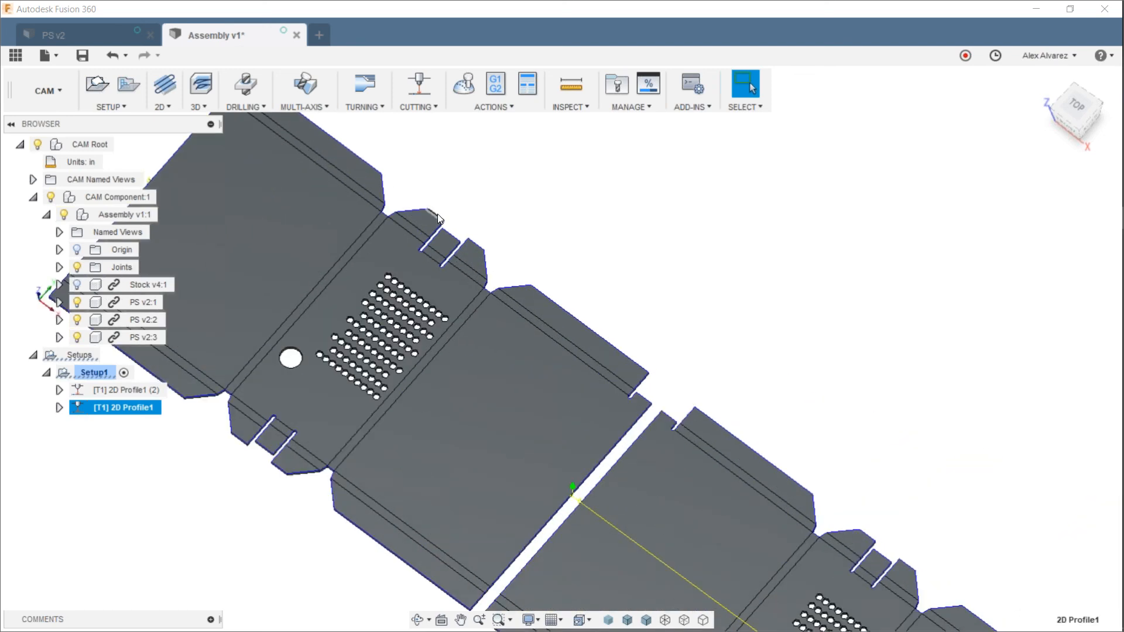
{"action": "scroll", "coordinate": [485, 195], "scroll_direction": "down", "scroll_amount": 3}
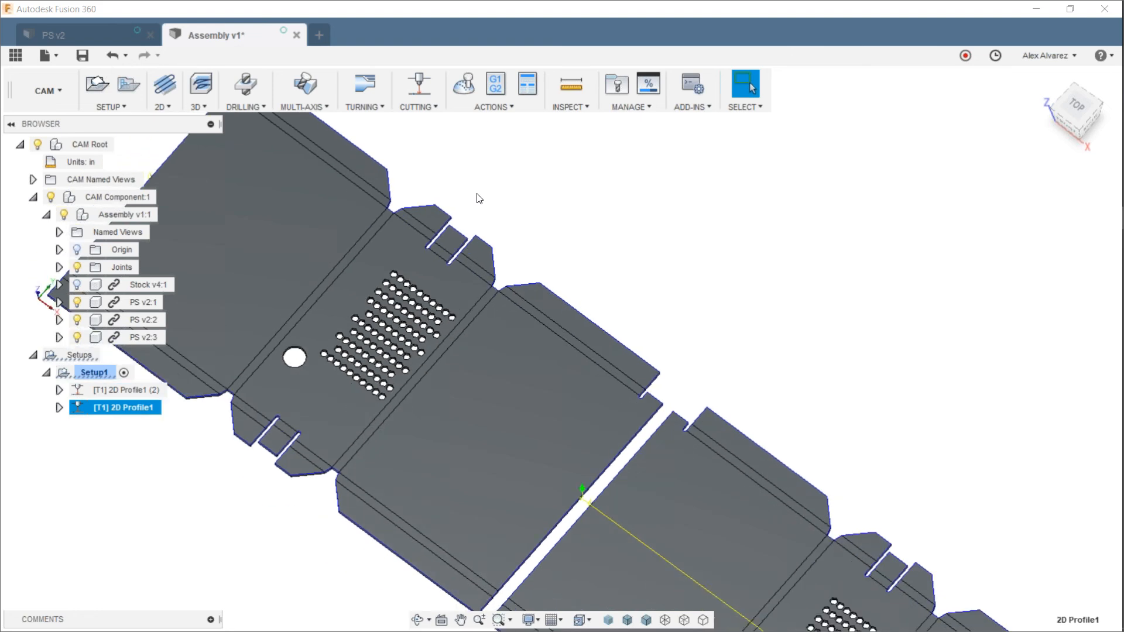
{"action": "scroll", "coordinate": [485, 195], "scroll_direction": "down", "scroll_amount": 2}
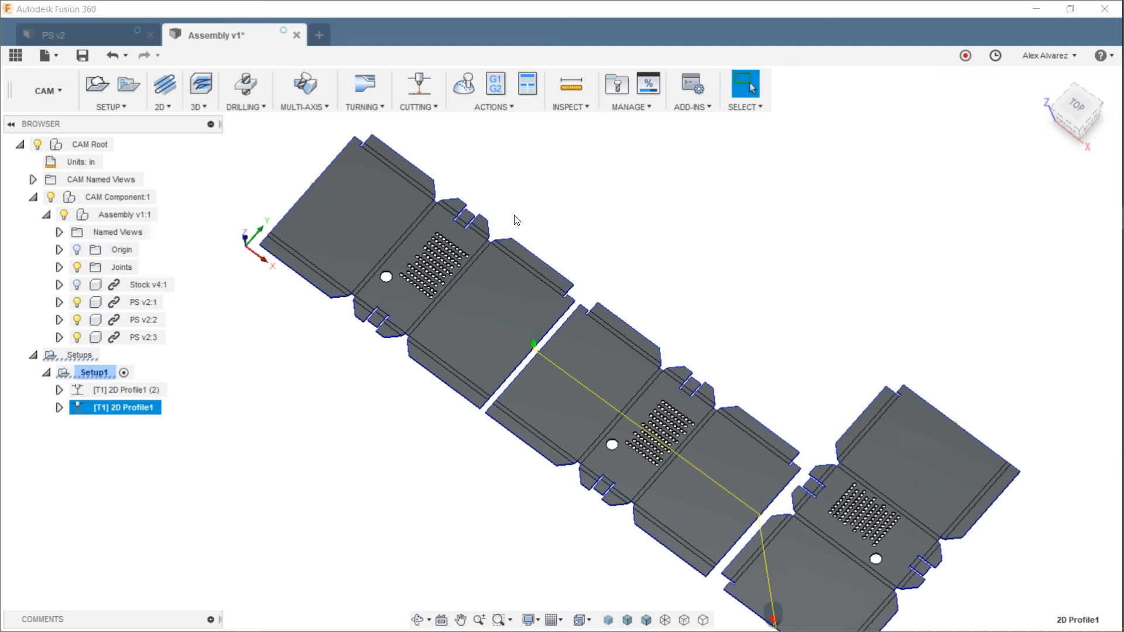
{"action": "scroll", "coordinate": [552, 259], "scroll_direction": "down", "scroll_amount": 3}
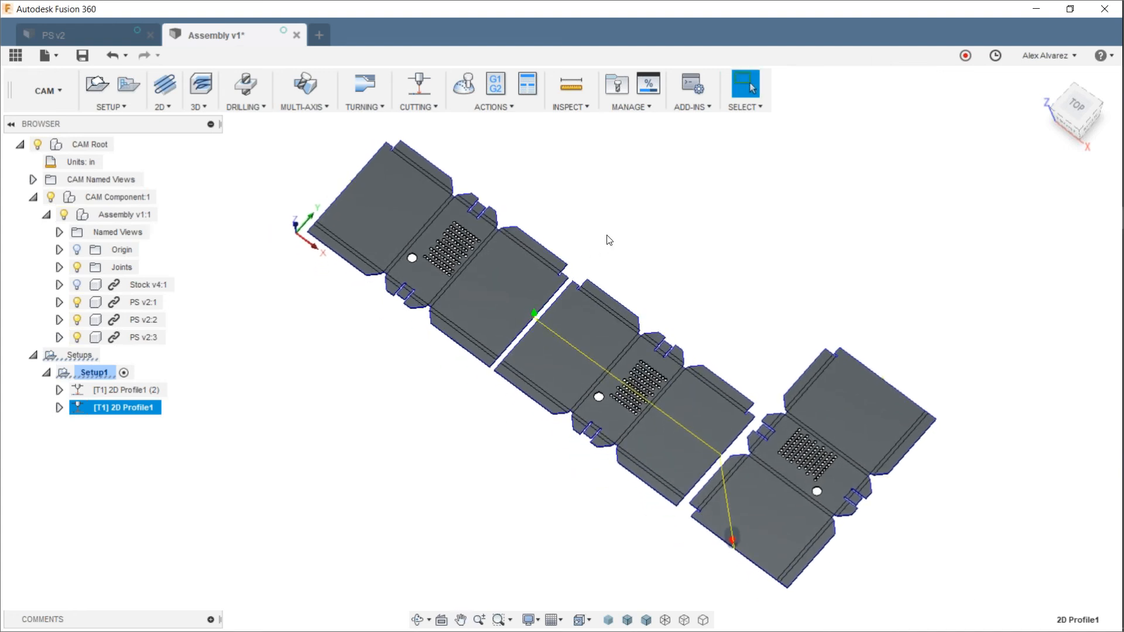
Step: Switch to the PowerPoint slide show, advance it to the Contact Us slide, and return to Fusion 360
{"action": "key", "text": "alt+Tab"}
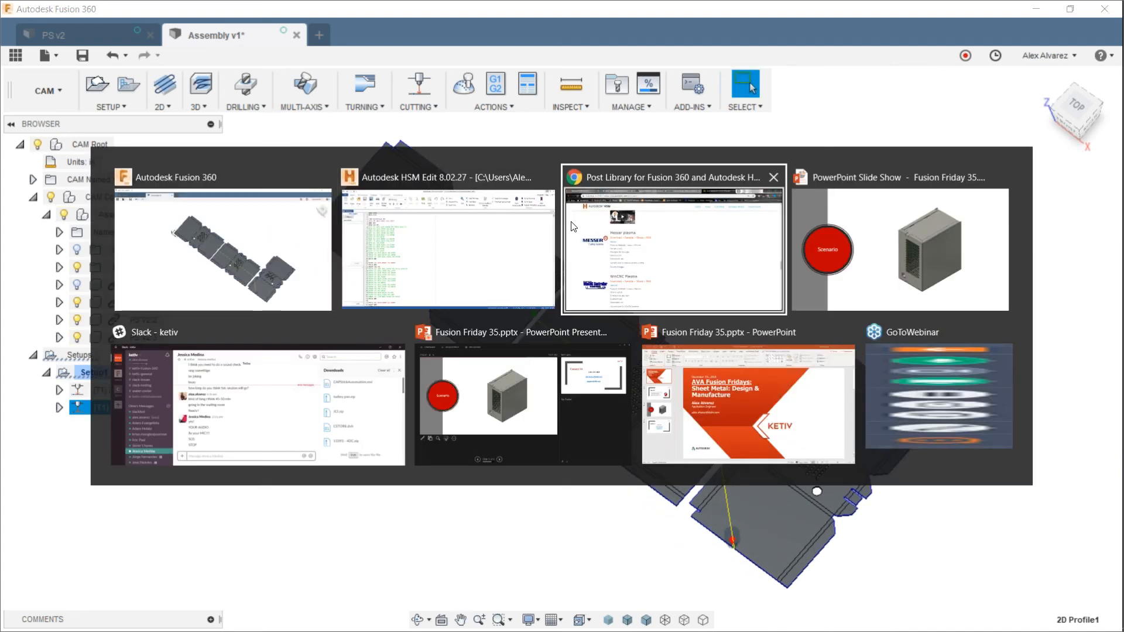
{"action": "key", "text": "alt+Tab"}
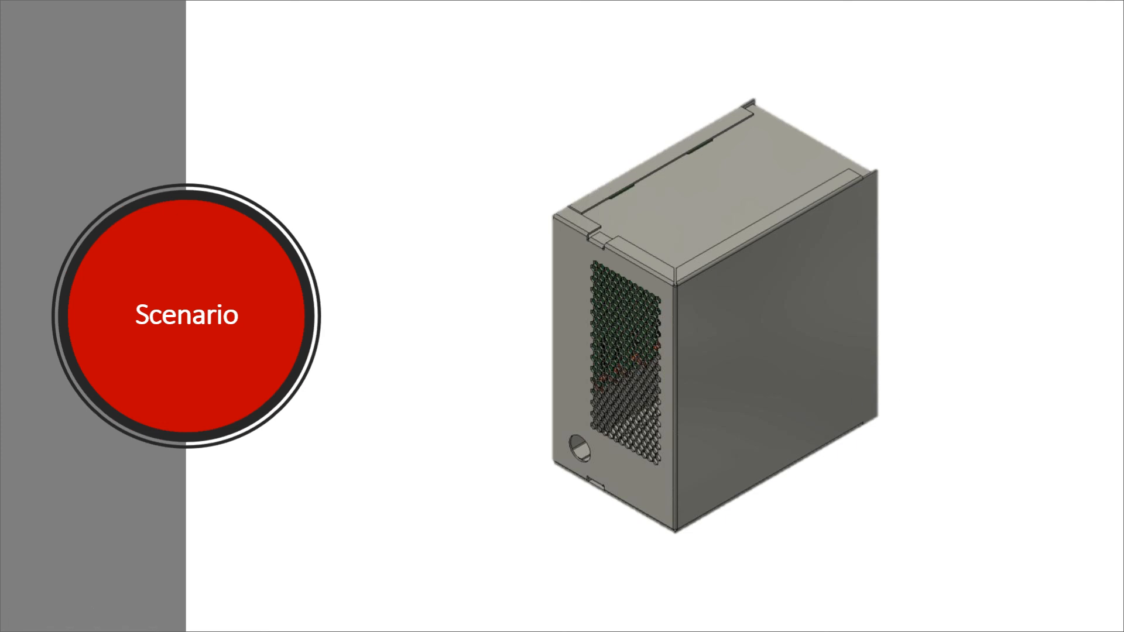
{"action": "key", "text": "Right"}
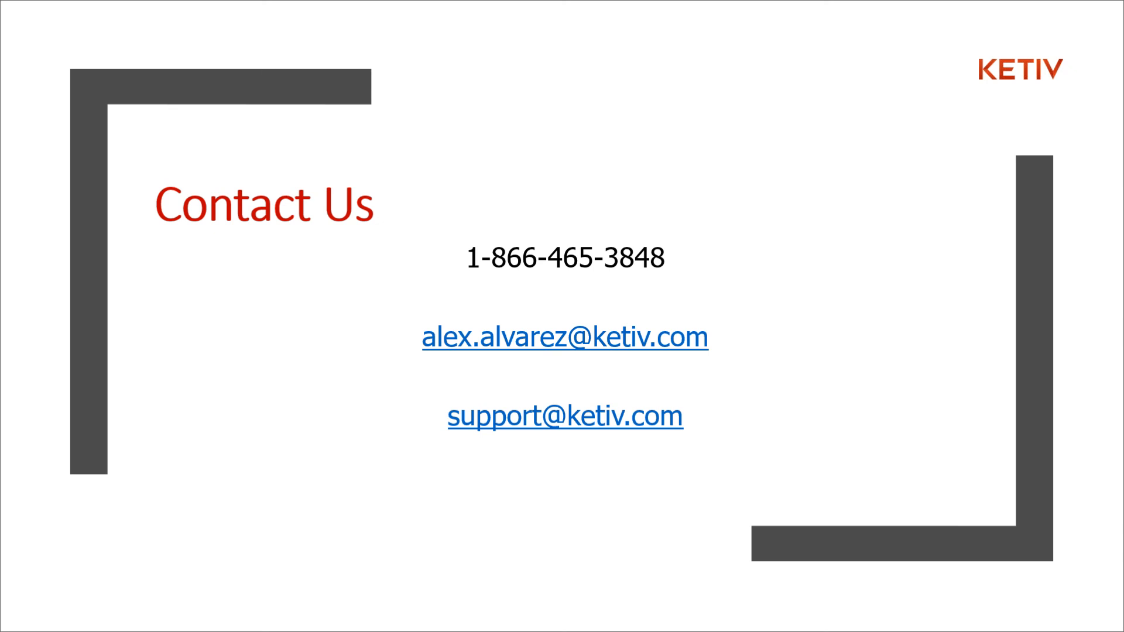
{"action": "key", "text": "alt+Tab"}
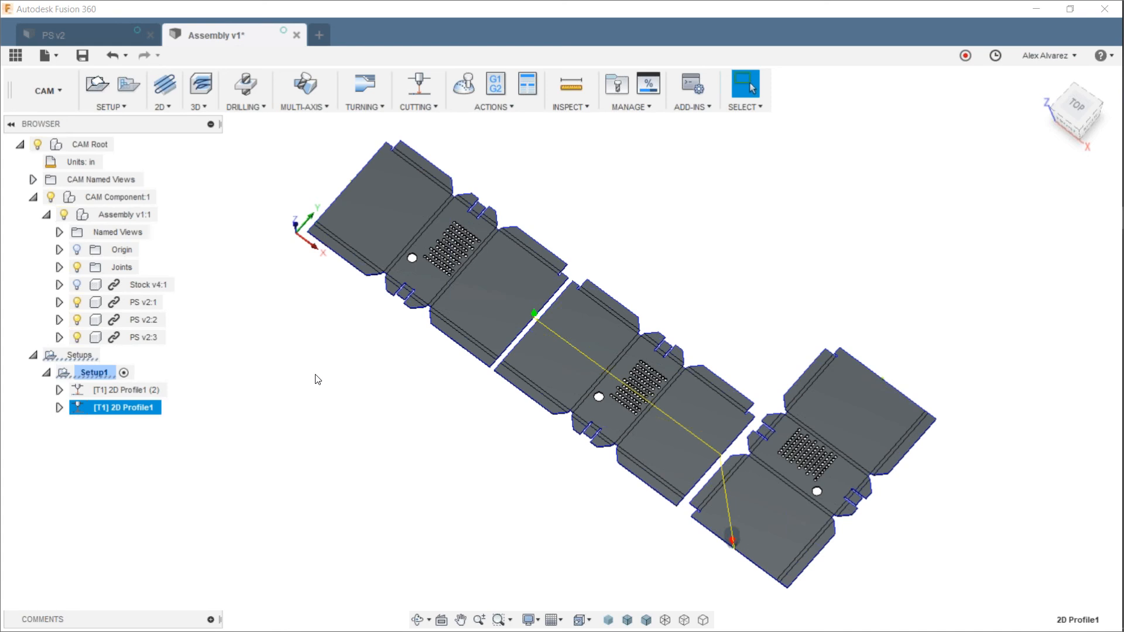
Step: Try a linear pattern of 2D Profile1 along the first part's short edge, with flipped direction, 12 in spacing and 2 instances
{"action": "middle_click_drag", "start_coordinate": [768, 251], "coordinate": [717, 324]}
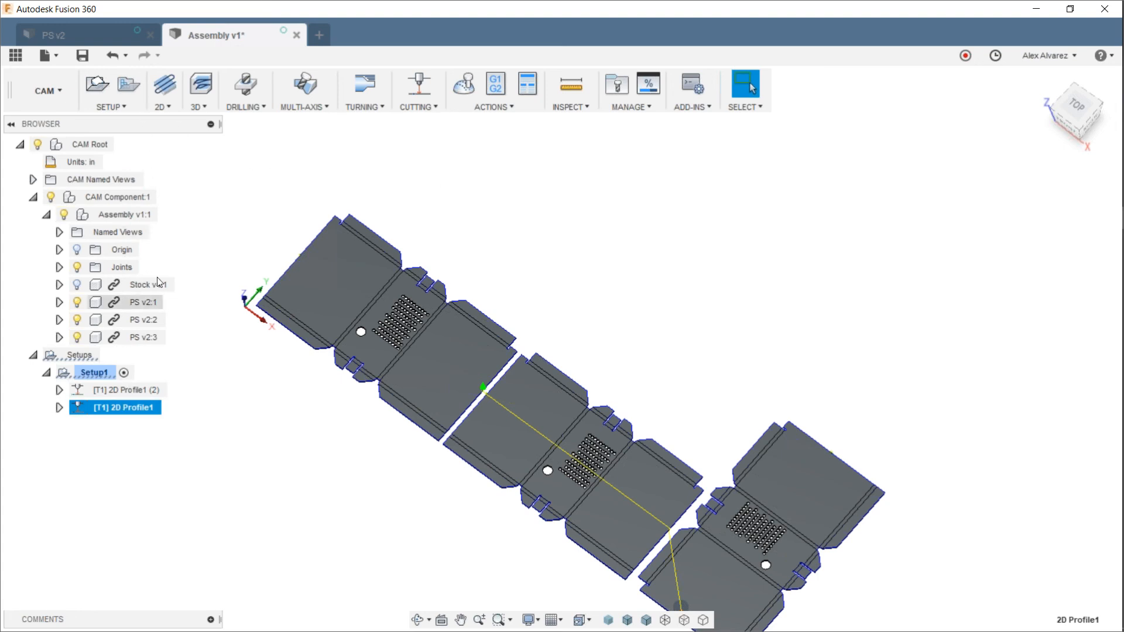
{"action": "left_click", "coordinate": [131, 86]}
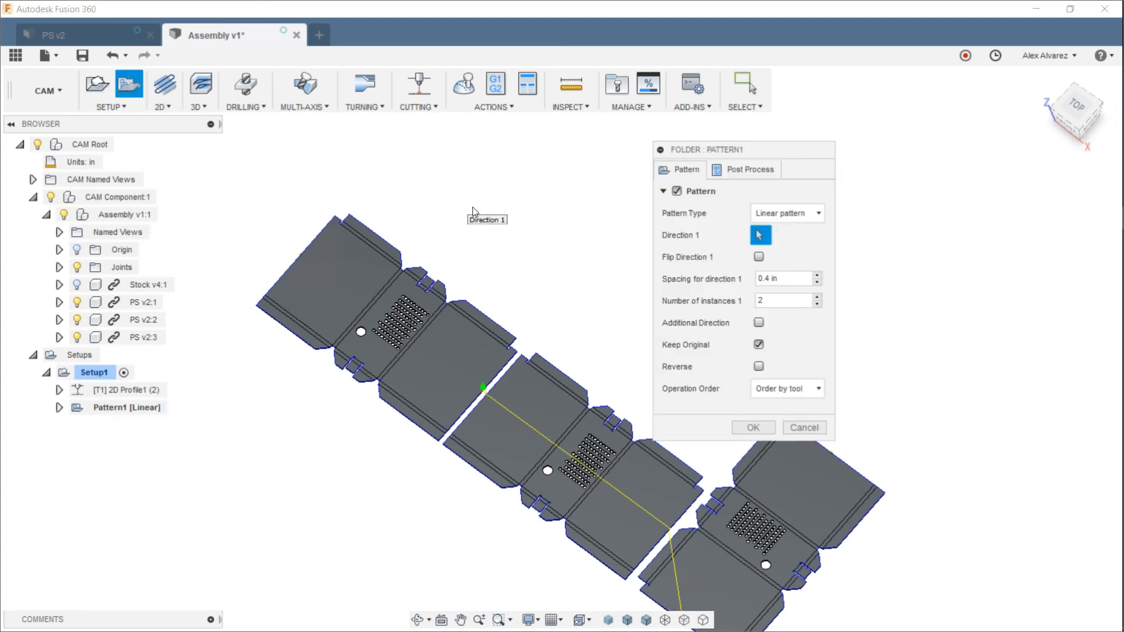
{"action": "left_click", "coordinate": [297, 260]}
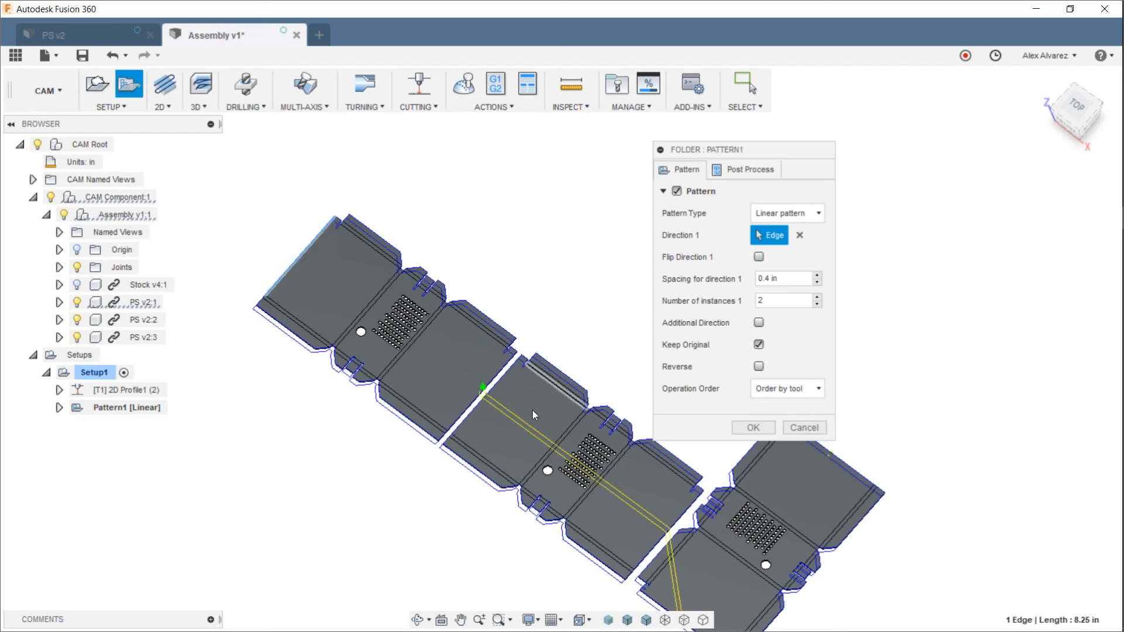
{"action": "left_click", "coordinate": [764, 280]}
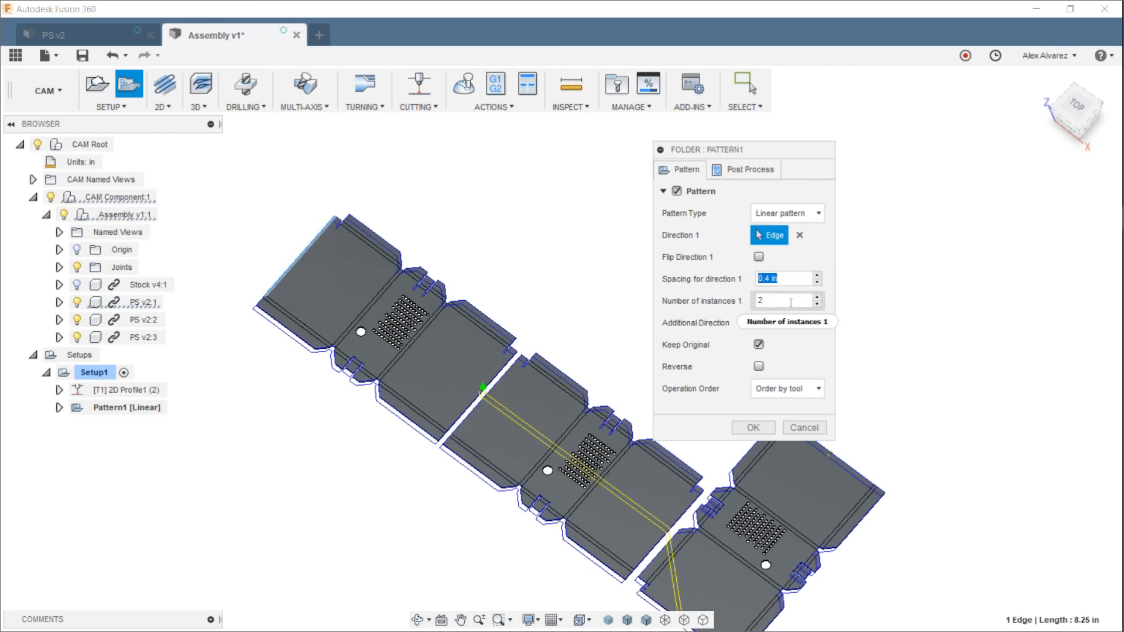
{"action": "left_click", "coordinate": [760, 257]}
{"action": "left_click", "coordinate": [767, 279]}
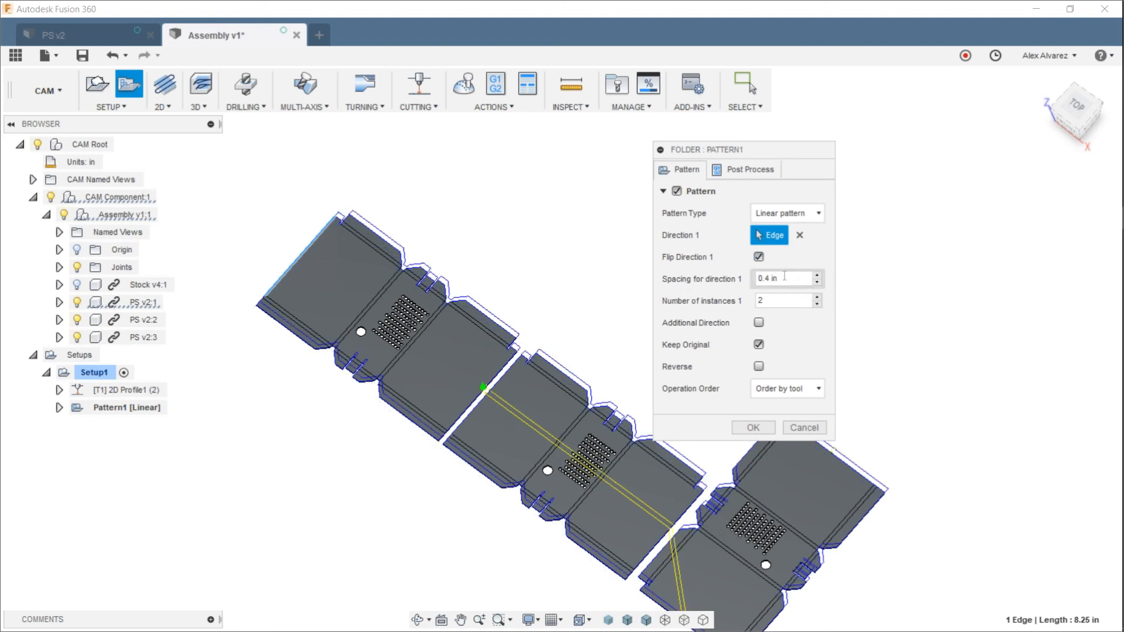
{"action": "type", "text": "10"}
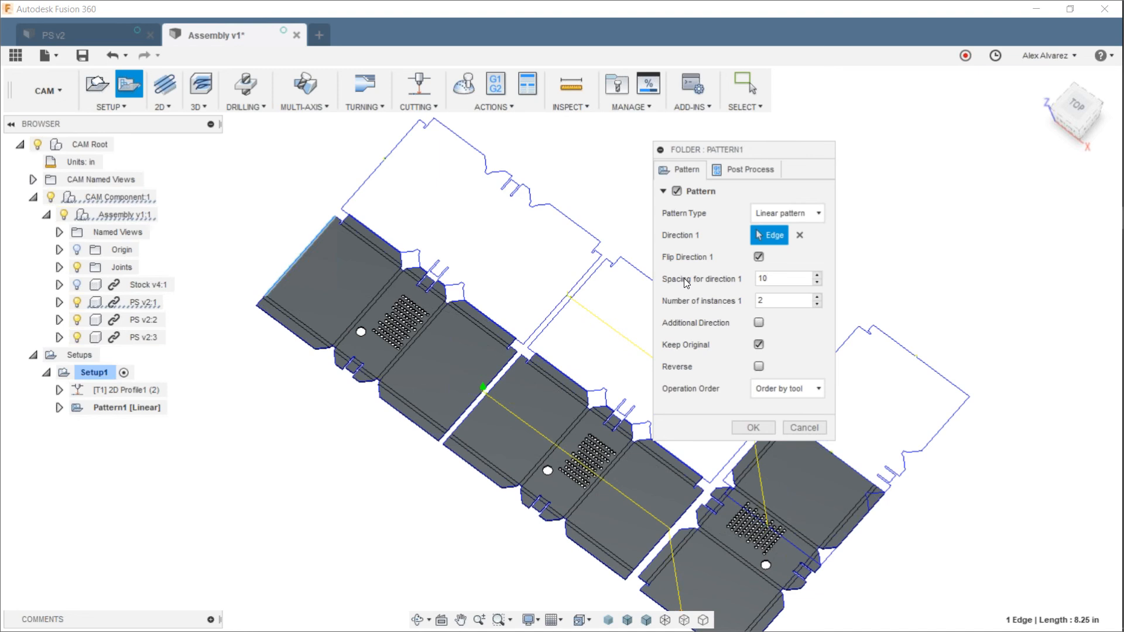
{"action": "key", "text": "BackSpace"}
{"action": "type", "text": "2"}
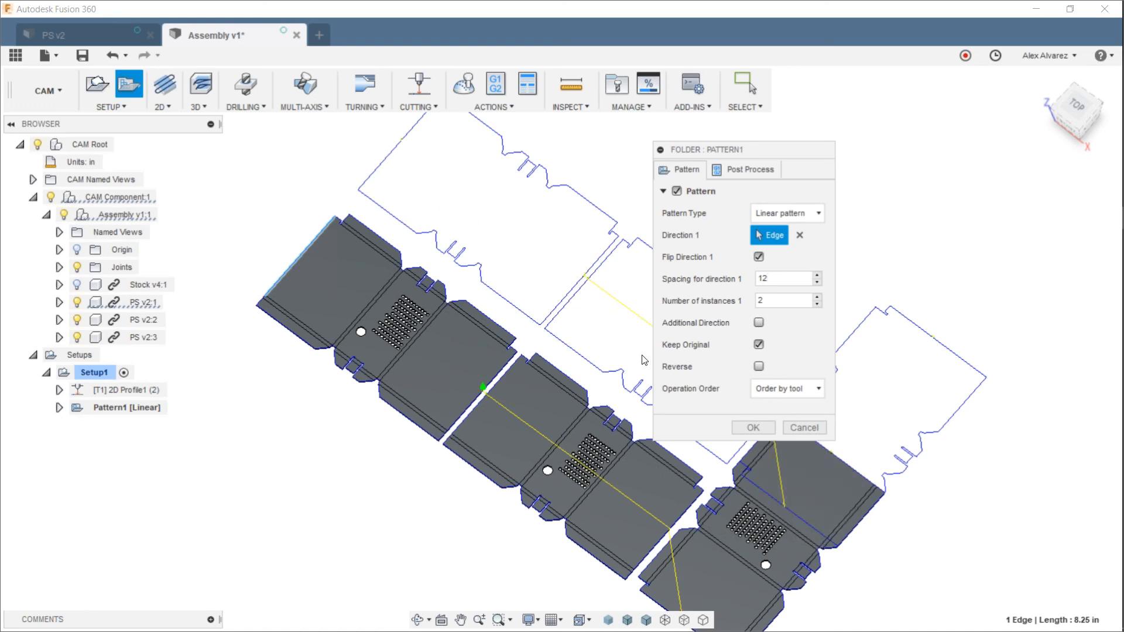
{"action": "key", "text": "Return"}
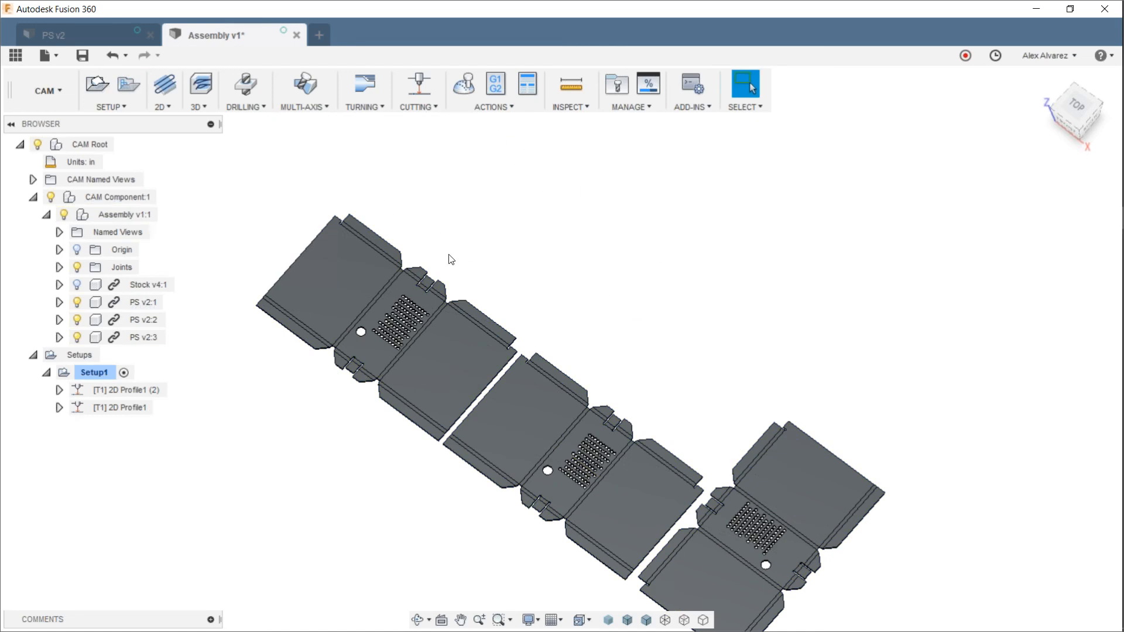
Step: Display the 2D Profile1 (2) and 2D Profile1 toolpaths on the three parts
{"action": "left_click", "coordinate": [350, 268]}
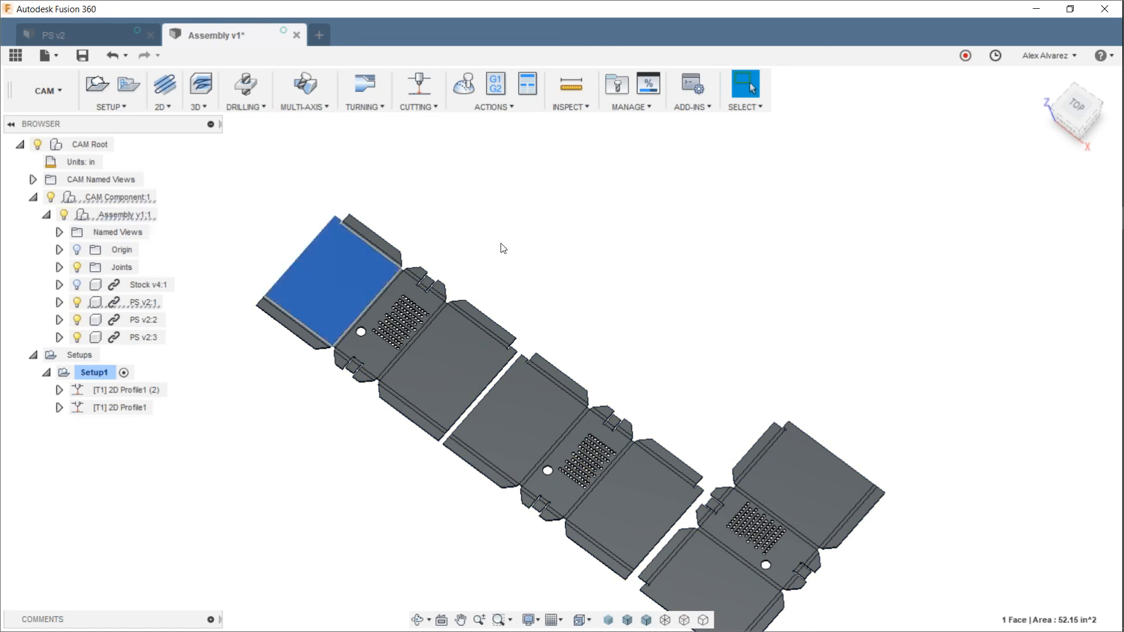
{"action": "left_click", "coordinate": [550, 300]}
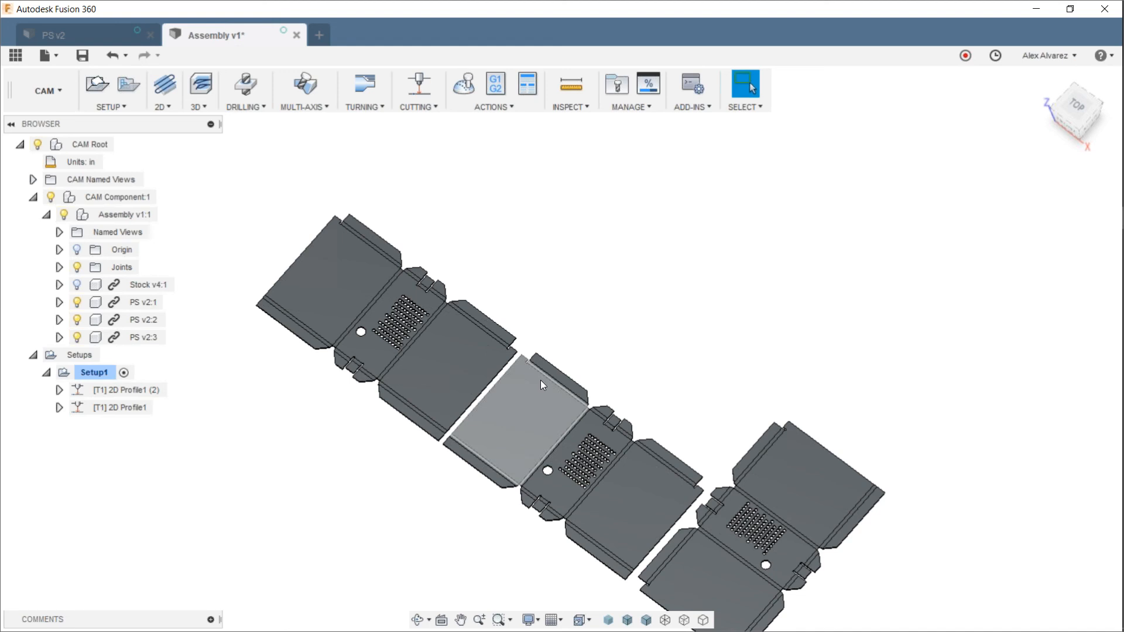
{"action": "left_click", "coordinate": [131, 392]}
{"action": "left_click", "coordinate": [129, 407]}
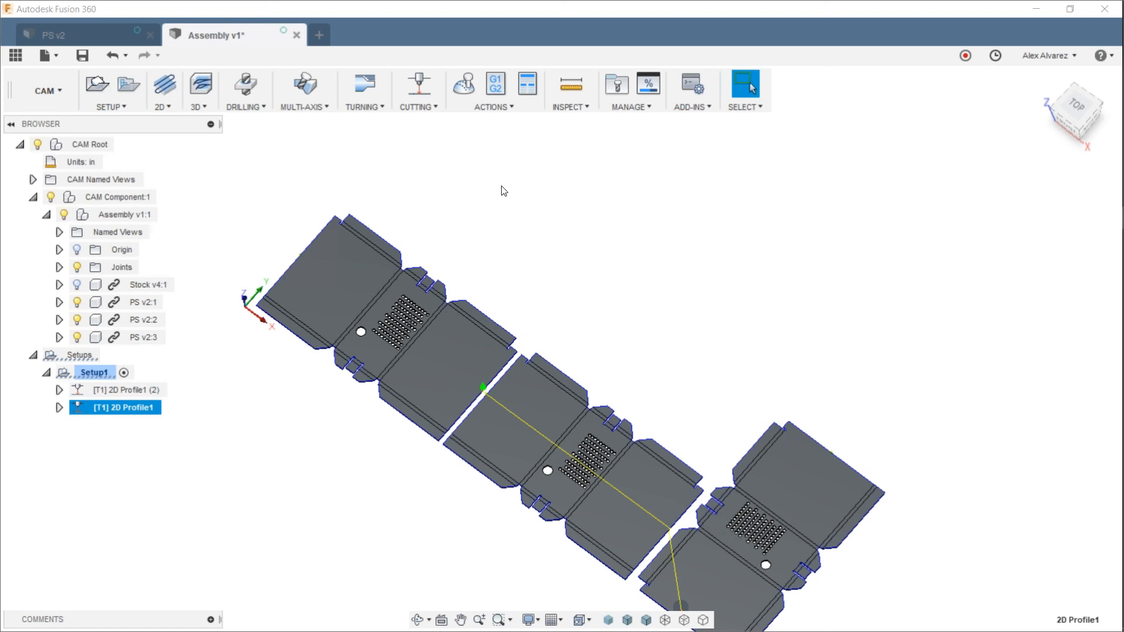
Step: Create a new design and sketch one slanted line on the front plane, starting level with the origin and leaning upward toward the vertical axis
{"action": "left_click", "coordinate": [322, 34]}
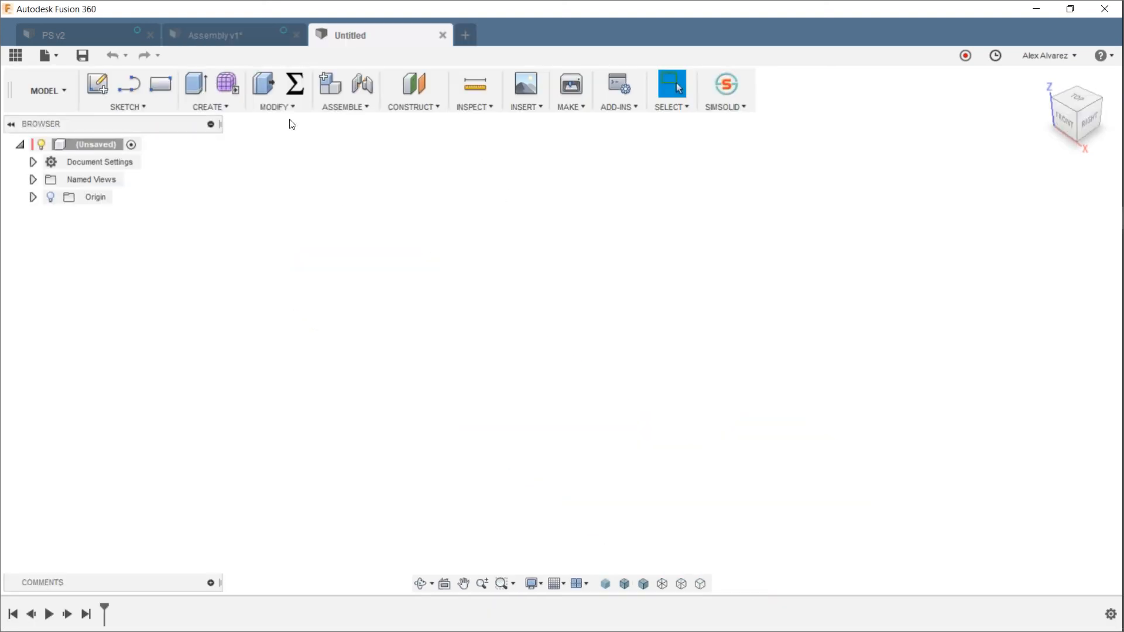
{"action": "left_click", "coordinate": [159, 109]}
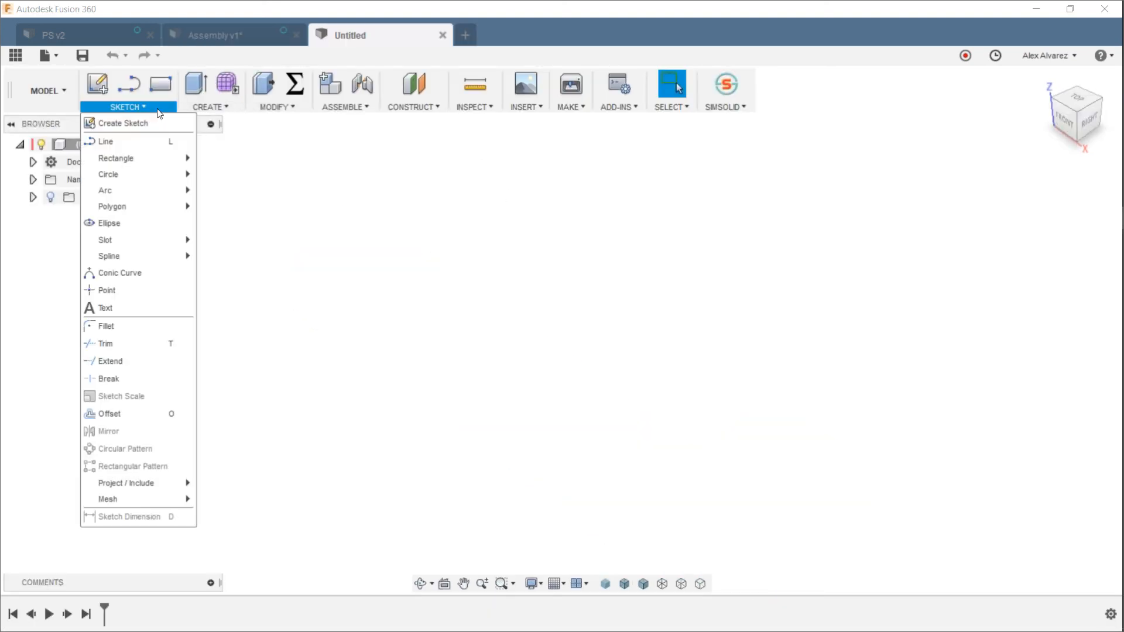
{"action": "left_click", "coordinate": [138, 148]}
{"action": "left_click", "coordinate": [579, 304]}
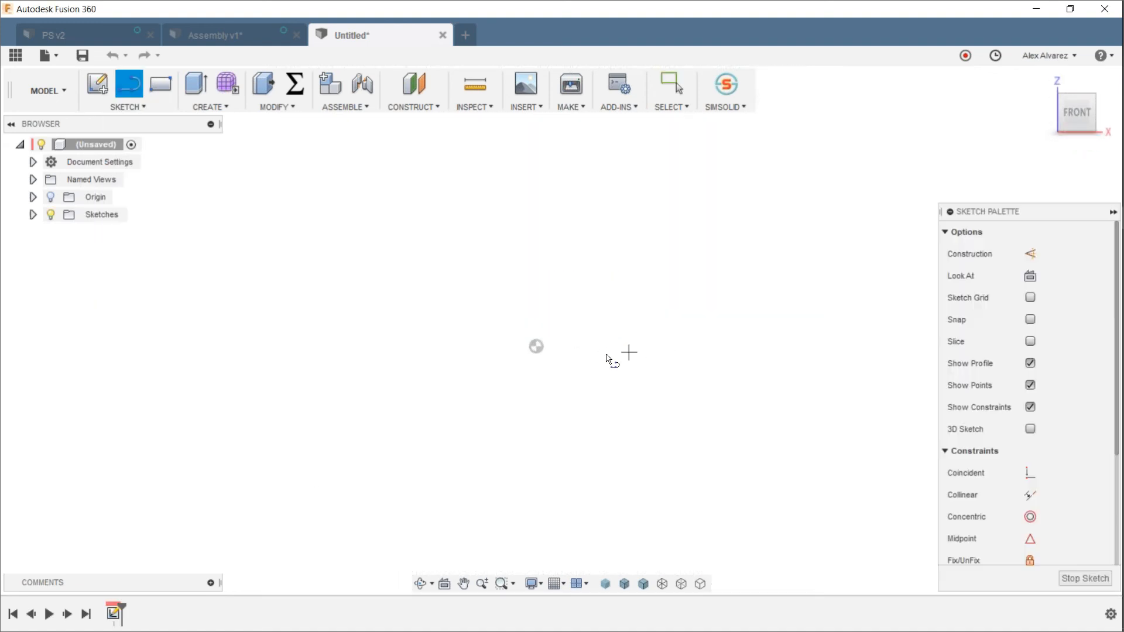
{"action": "left_click", "coordinate": [536, 346]}
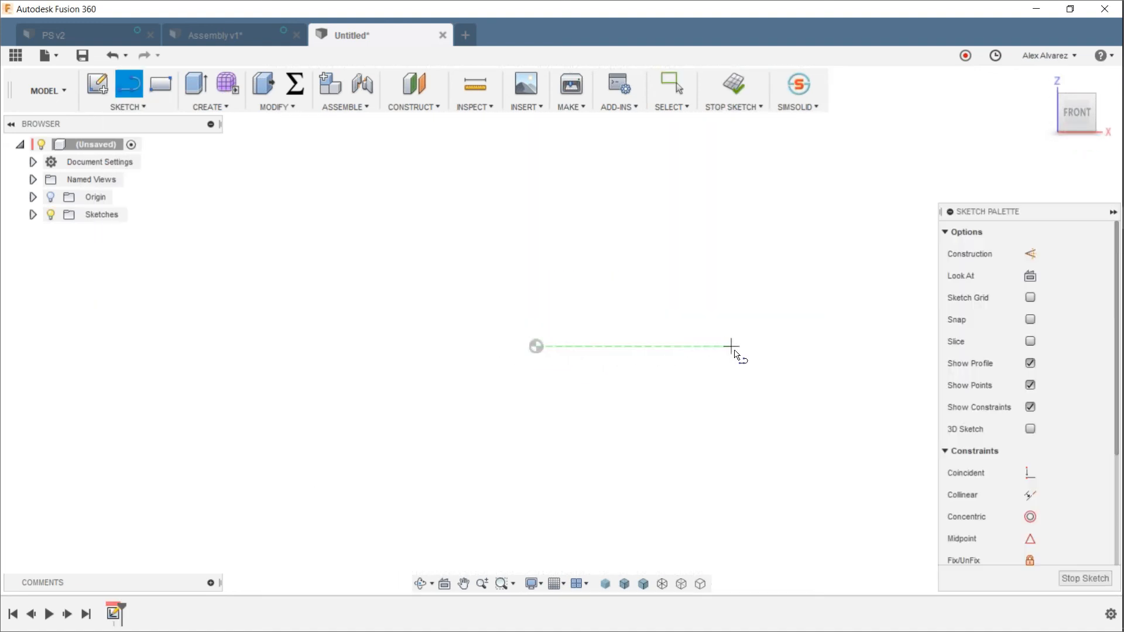
{"action": "left_click", "coordinate": [803, 346]}
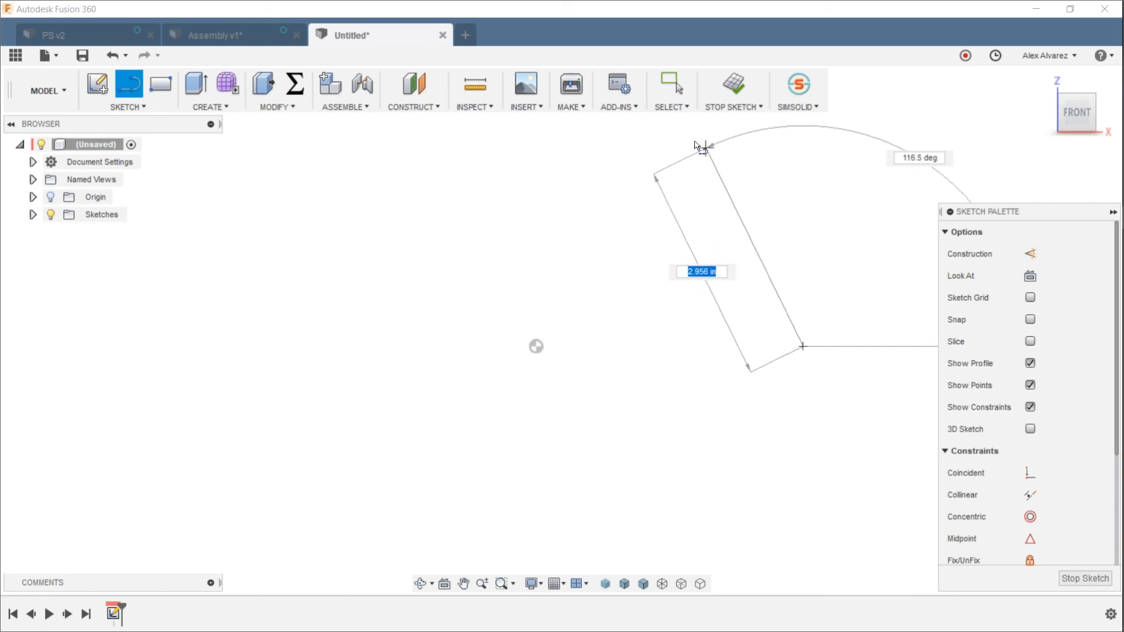
{"action": "left_click", "coordinate": [677, 126]}
{"action": "key", "text": "Escape"}
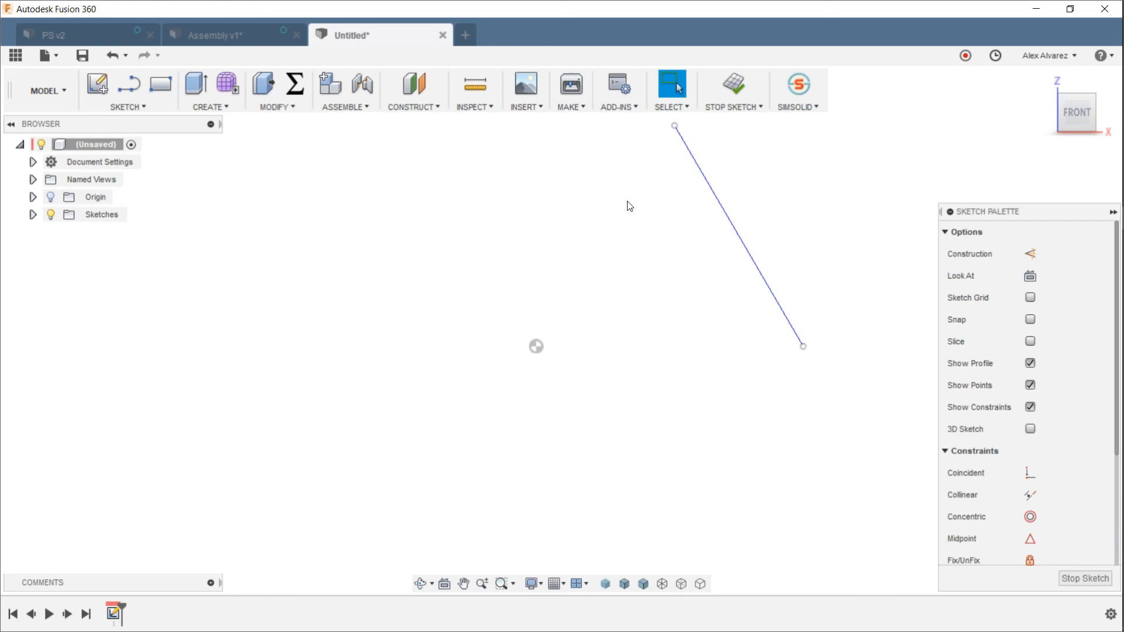
Step: In the Sheet Metal workspace, create a 0.01 in flange from the slanted line as a new body with the Stainless Steel 11 GA rule
{"action": "left_click", "coordinate": [62, 98]}
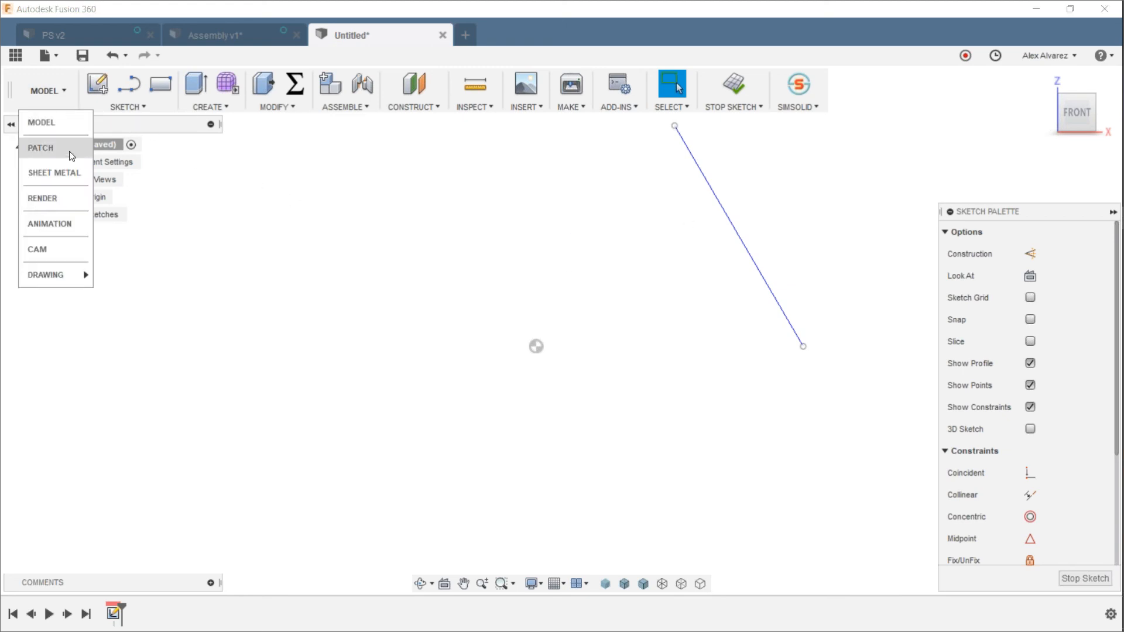
{"action": "left_click", "coordinate": [59, 173]}
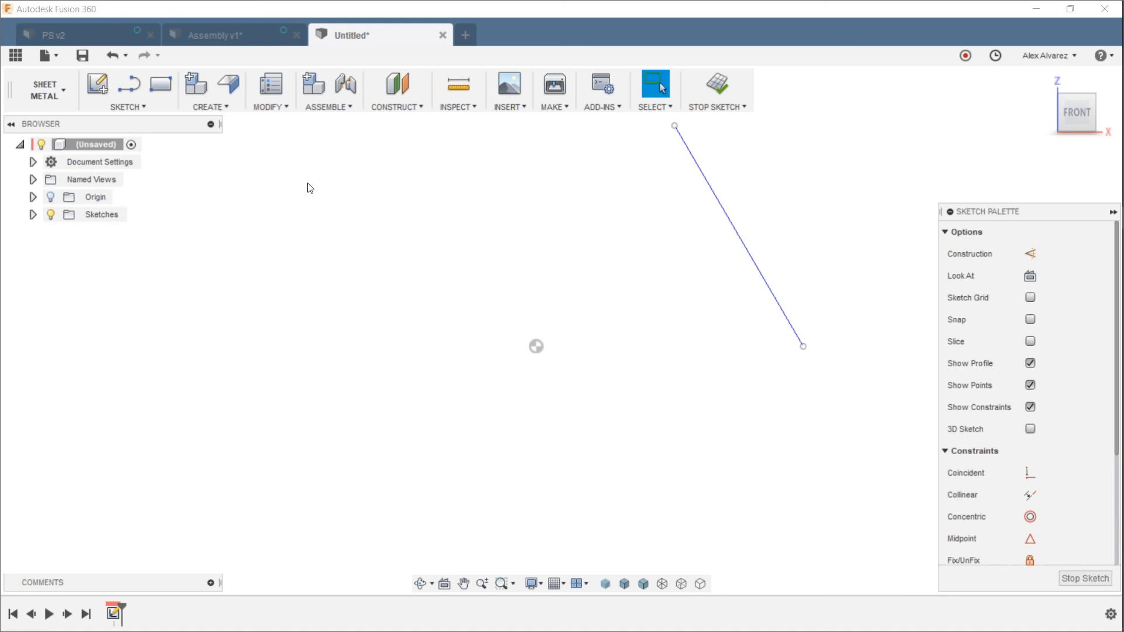
{"action": "left_click", "coordinate": [234, 86]}
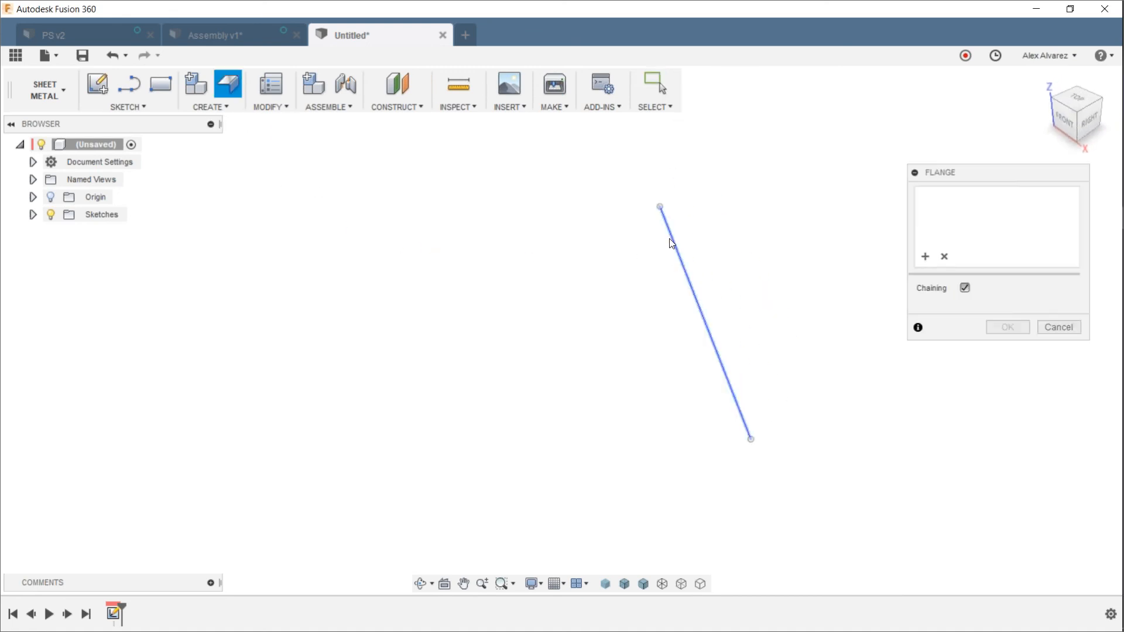
{"action": "left_click", "coordinate": [673, 246]}
{"action": "key", "text": "BackSpace"}
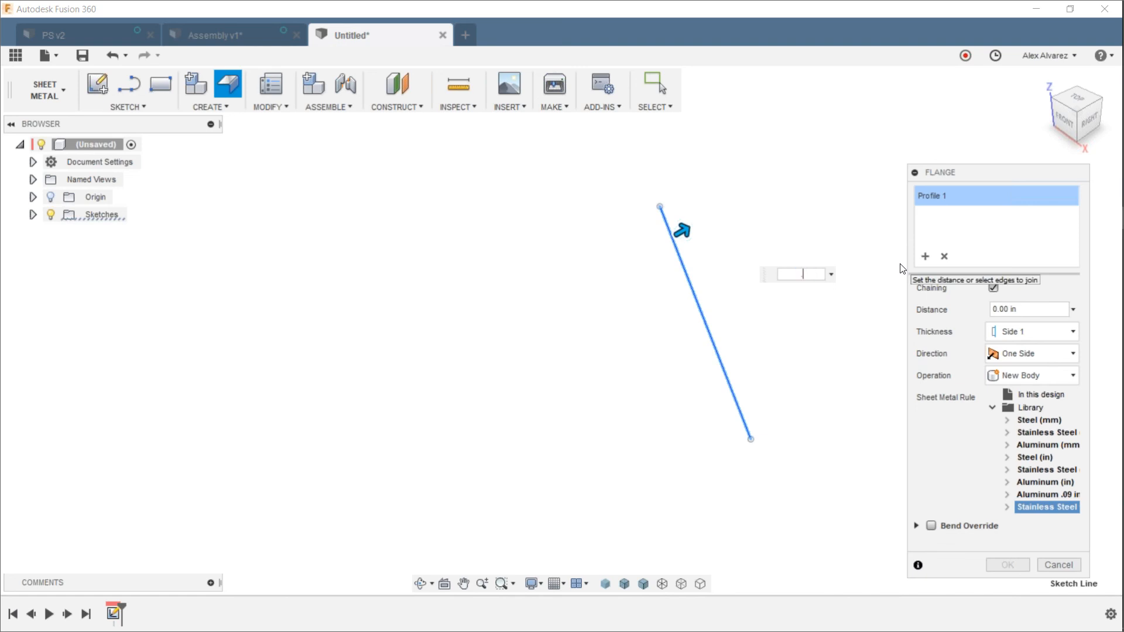
{"action": "type", "text": ".01"}
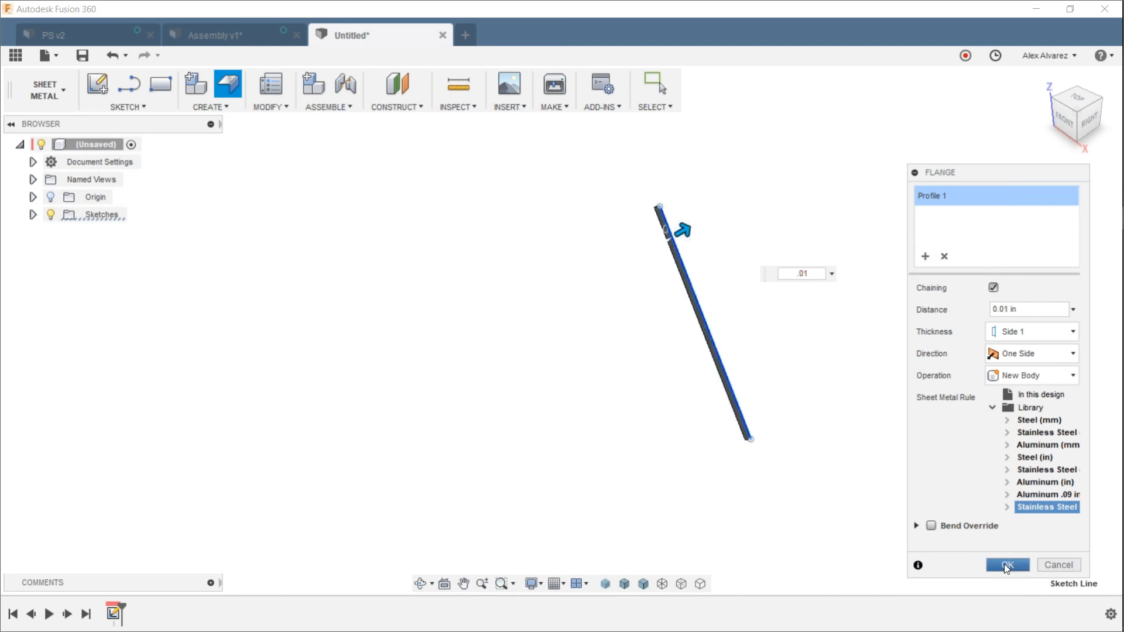
{"action": "left_click", "coordinate": [1006, 564]}
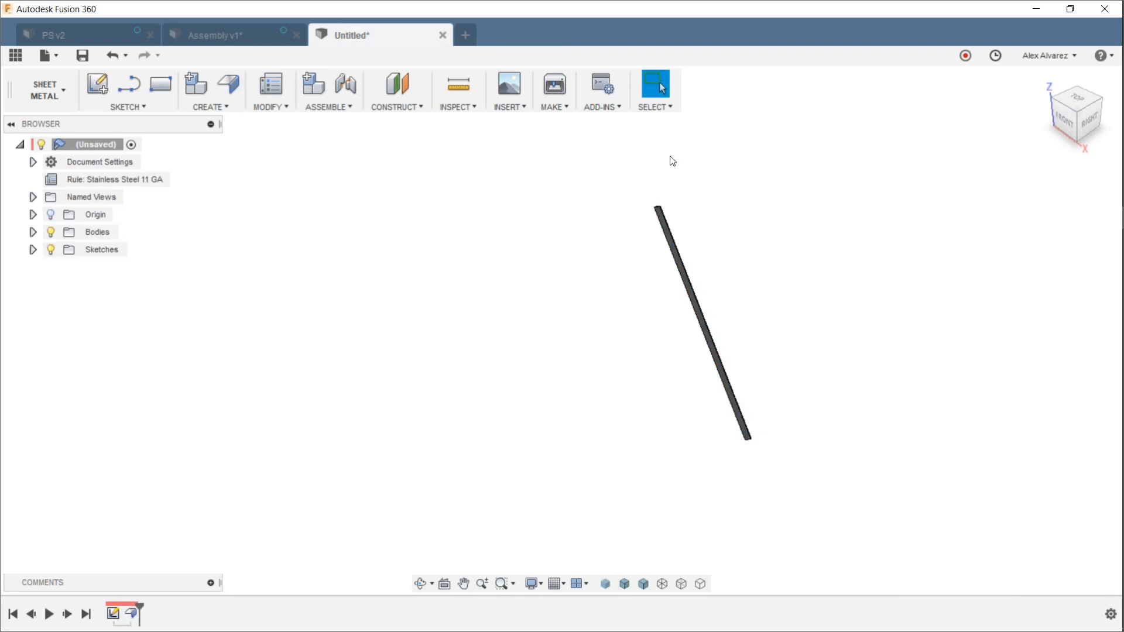
Step: In the Model workspace, start a Revolve of the flange's long side face about the vertical Z axis
{"action": "left_click", "coordinate": [58, 88]}
{"action": "left_click", "coordinate": [57, 120]}
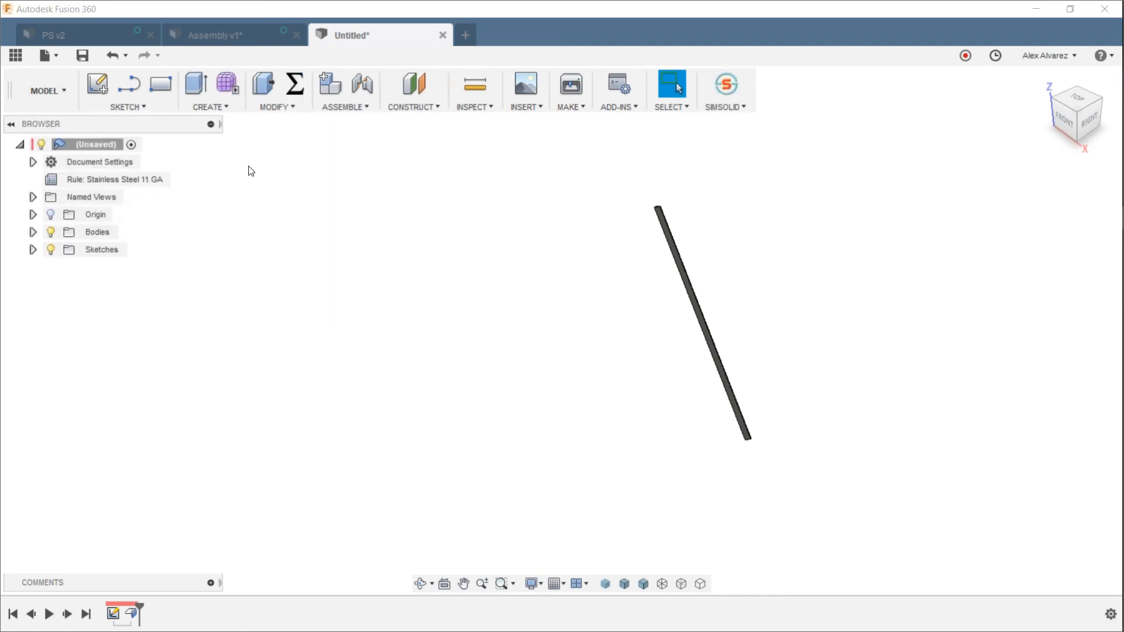
{"action": "type", "text": "srev"}
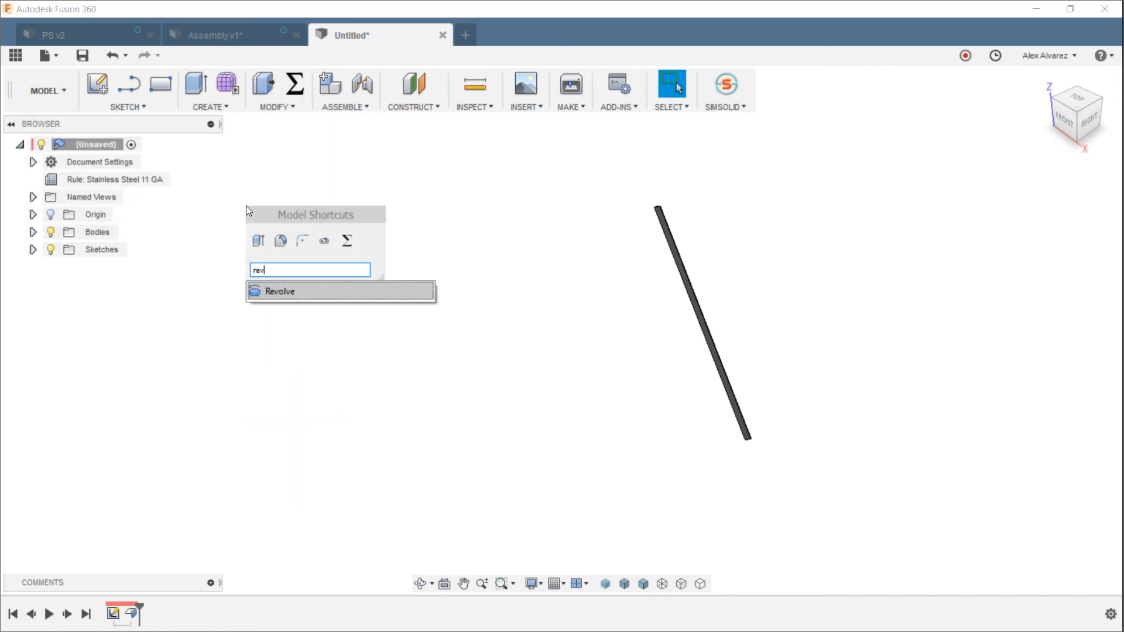
{"action": "key", "text": "Return"}
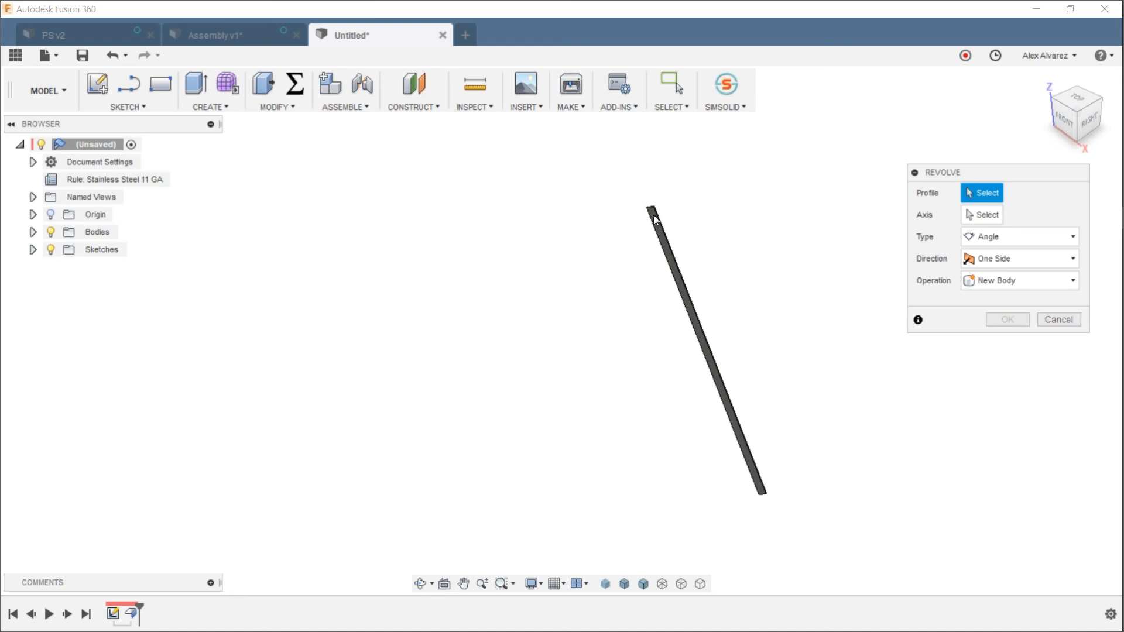
{"action": "scroll", "coordinate": [654, 215], "scroll_direction": "up", "scroll_amount": 2}
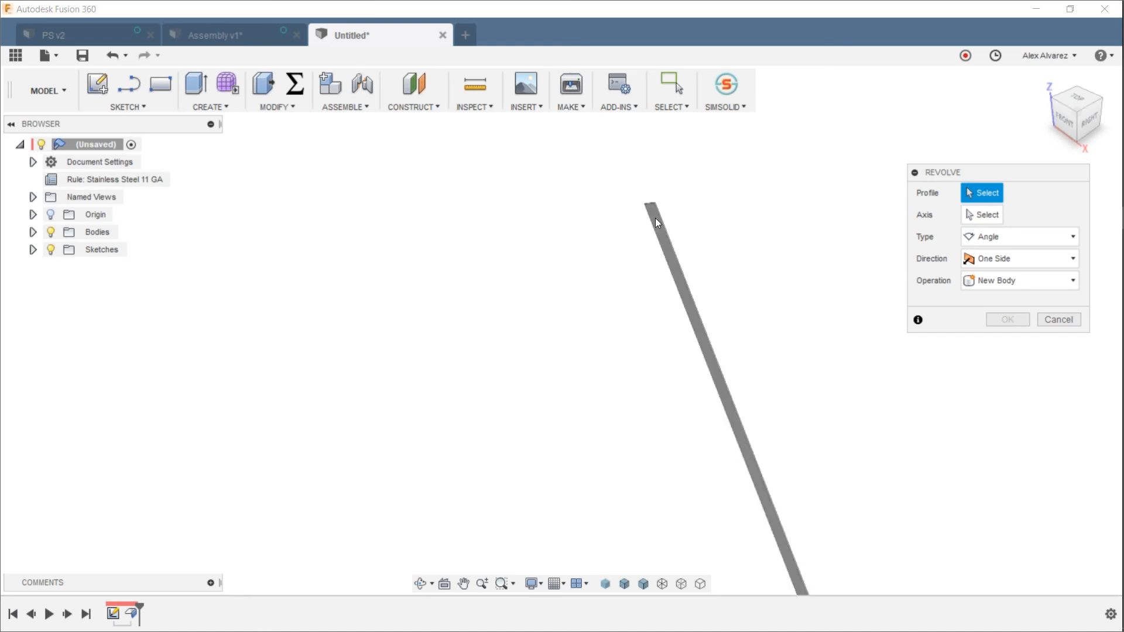
{"action": "left_click", "coordinate": [656, 218]}
{"action": "scroll", "coordinate": [615, 330], "scroll_direction": "down", "scroll_amount": 3}
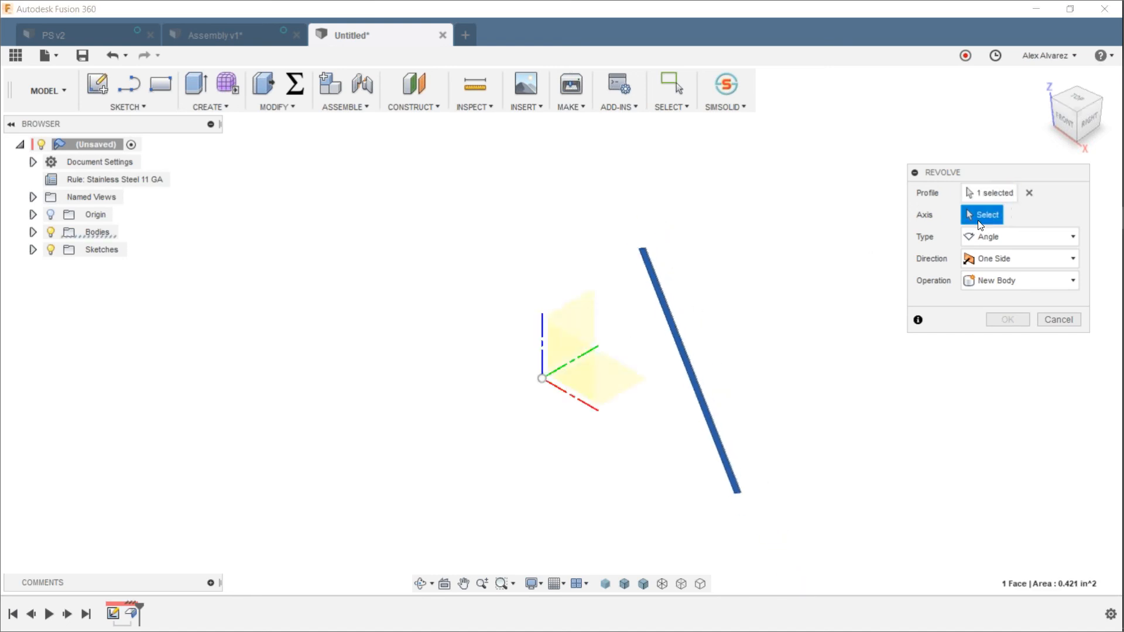
{"action": "left_click", "coordinate": [542, 360]}
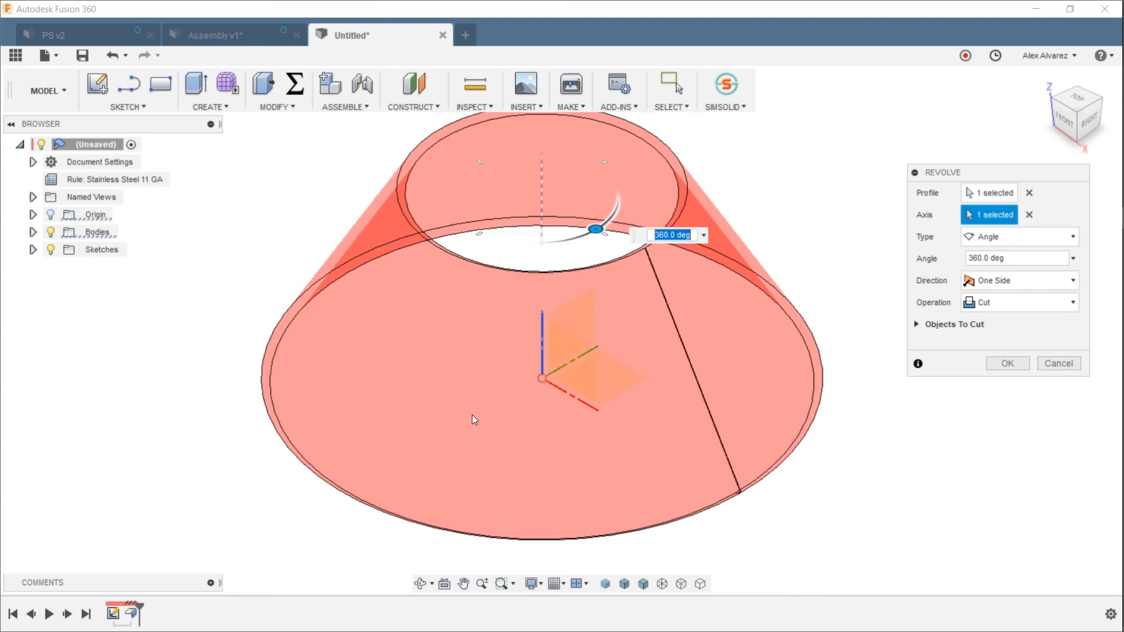
Step: Complete the revolve with the Join operation and an angle of 359 deg, leaving a narrow seam gap in the cone
{"action": "left_click", "coordinate": [1018, 311]}
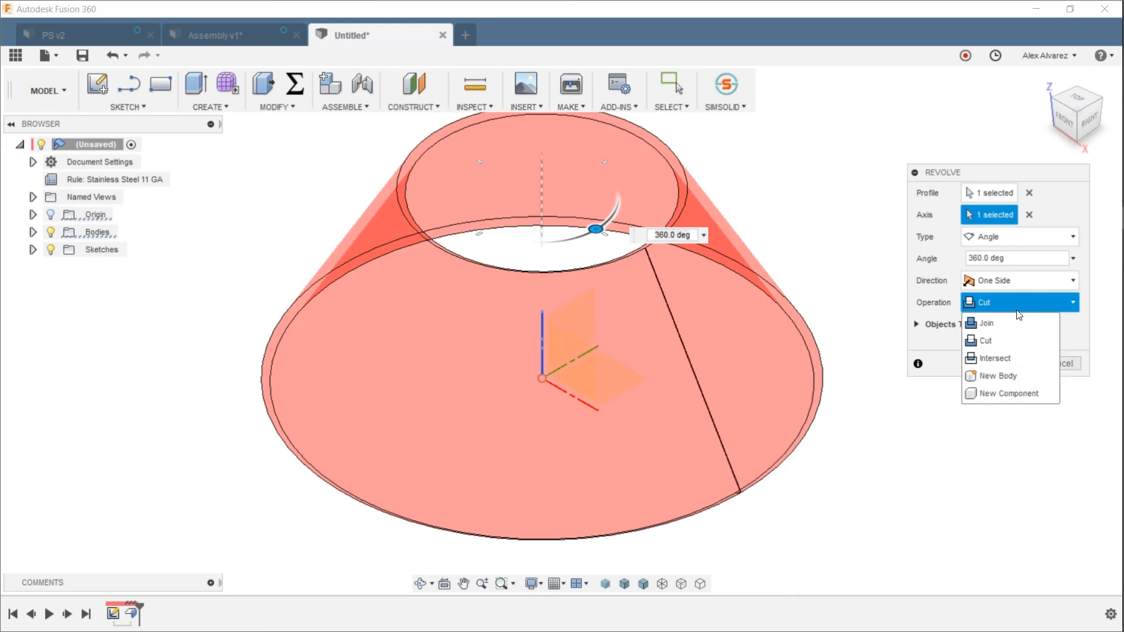
{"action": "left_click", "coordinate": [1004, 325]}
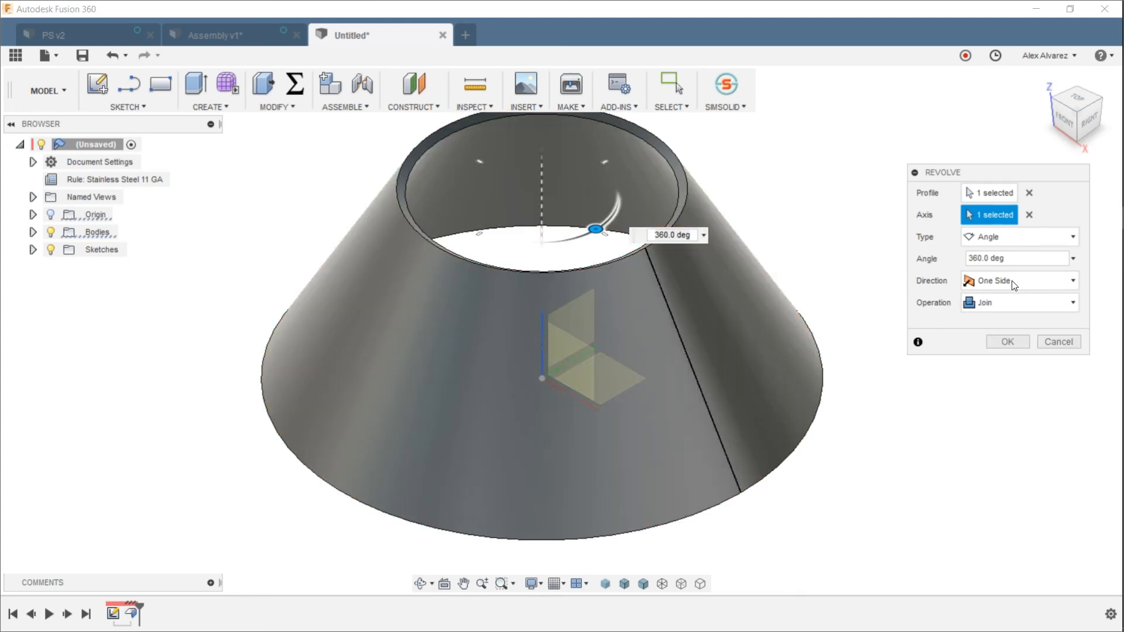
{"action": "left_click", "coordinate": [1002, 259]}
{"action": "type", "text": "359"}
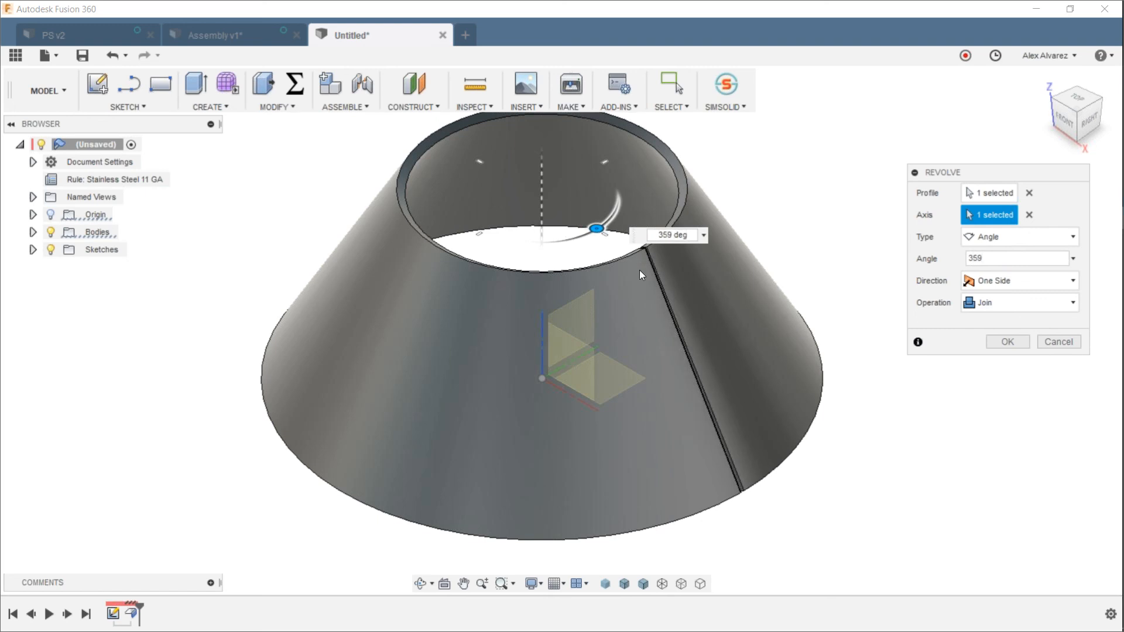
{"action": "scroll", "coordinate": [651, 261], "scroll_direction": "up", "scroll_amount": 5}
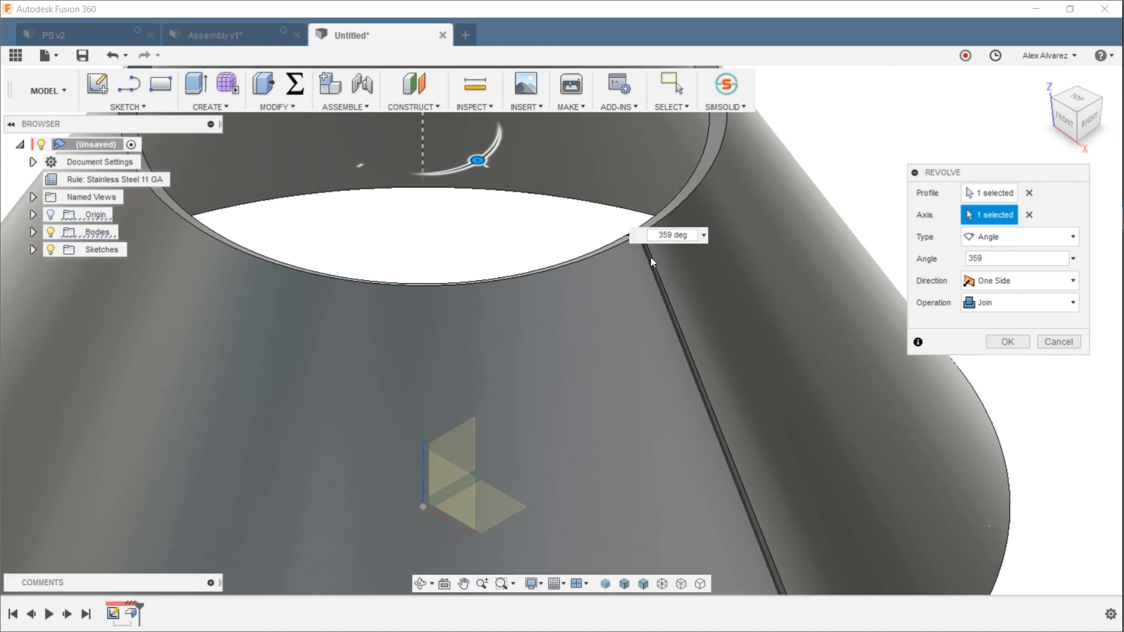
{"action": "scroll", "coordinate": [652, 251], "scroll_direction": "up", "scroll_amount": 2}
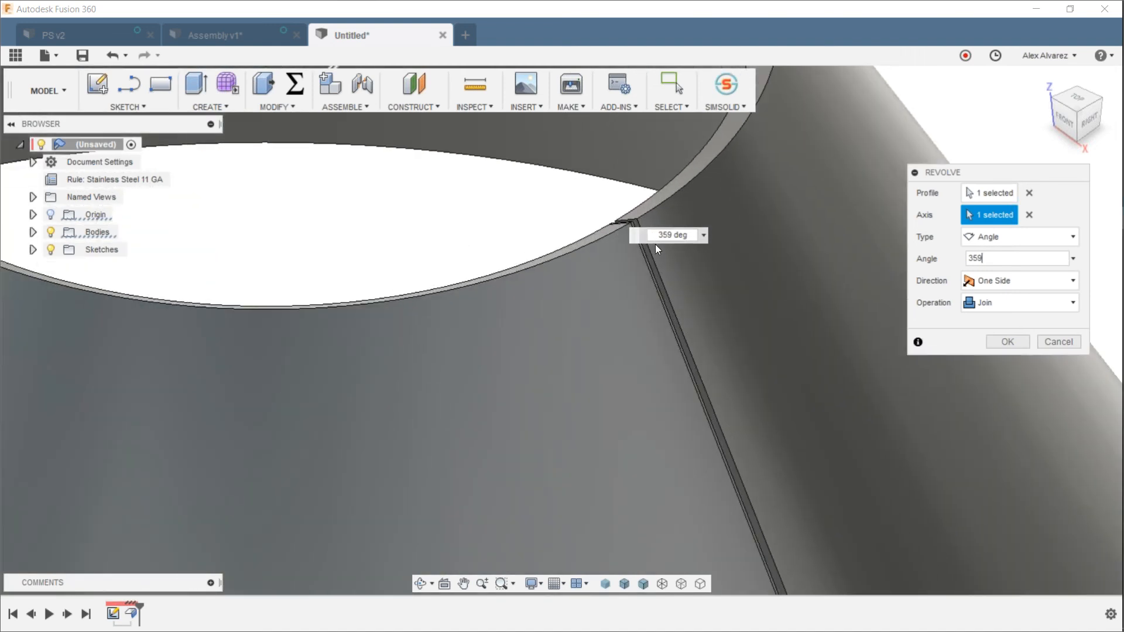
{"action": "scroll", "coordinate": [659, 272], "scroll_direction": "down", "scroll_amount": 6}
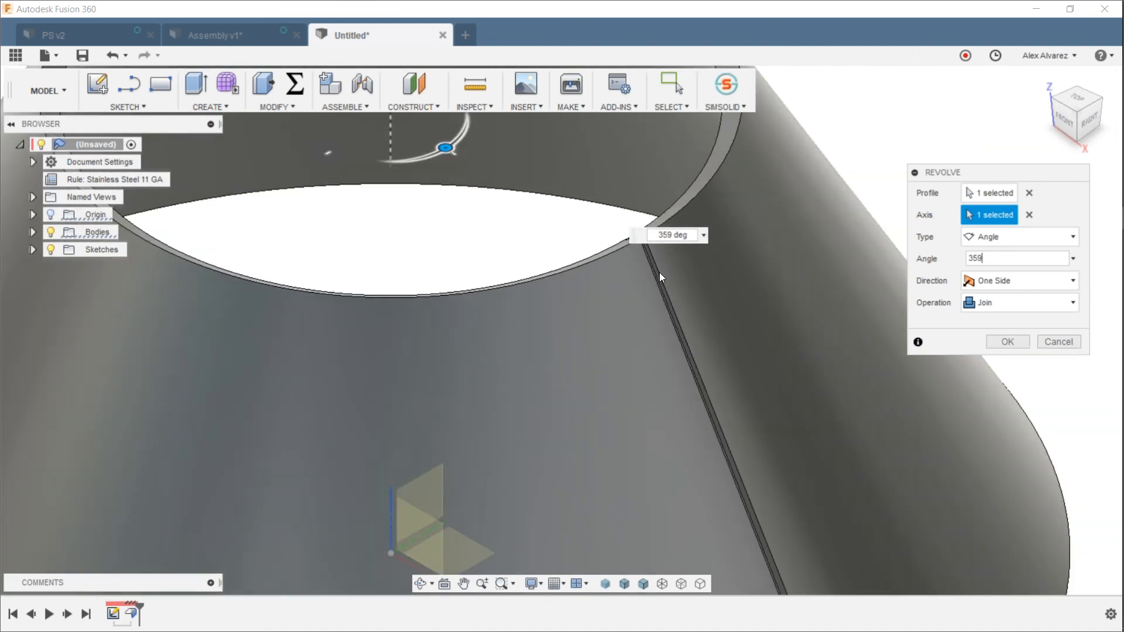
{"action": "left_click", "coordinate": [1013, 339]}
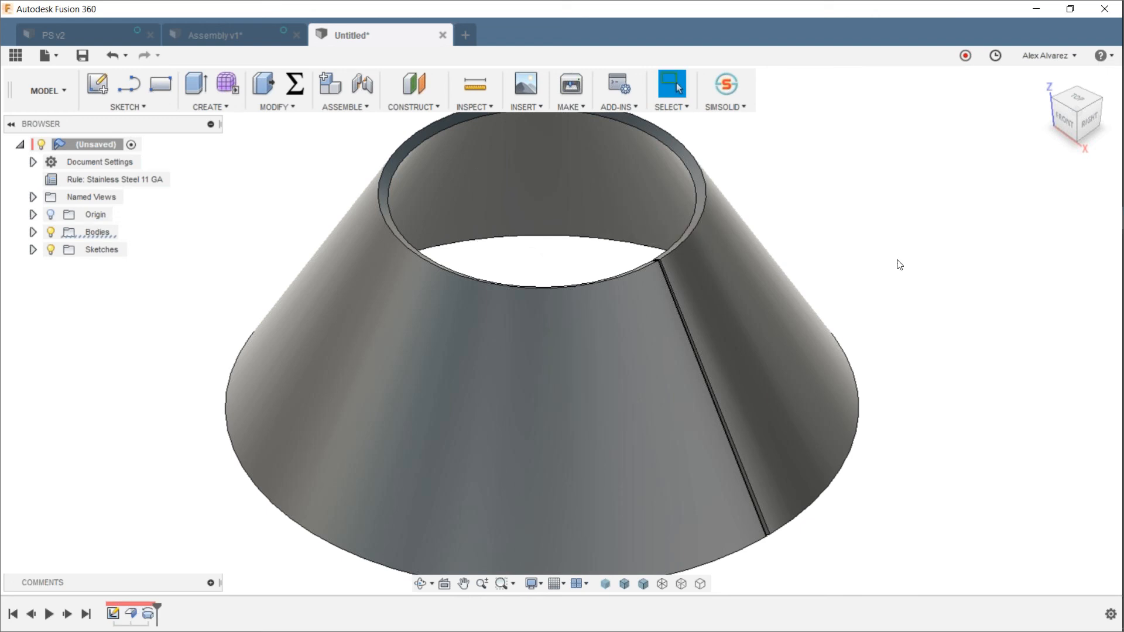
Step: In the Sheet Metal workspace, unfold all bends of the cone with the narrow flat flange face at the seam as the stationary entity
{"action": "left_click", "coordinate": [43, 91]}
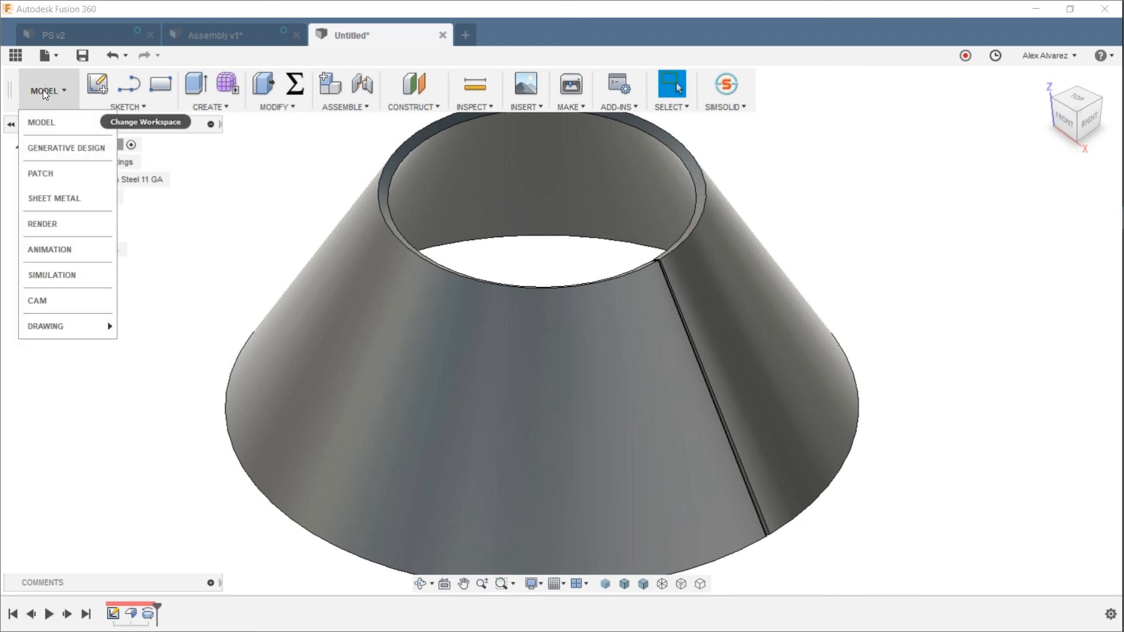
{"action": "left_click", "coordinate": [70, 200]}
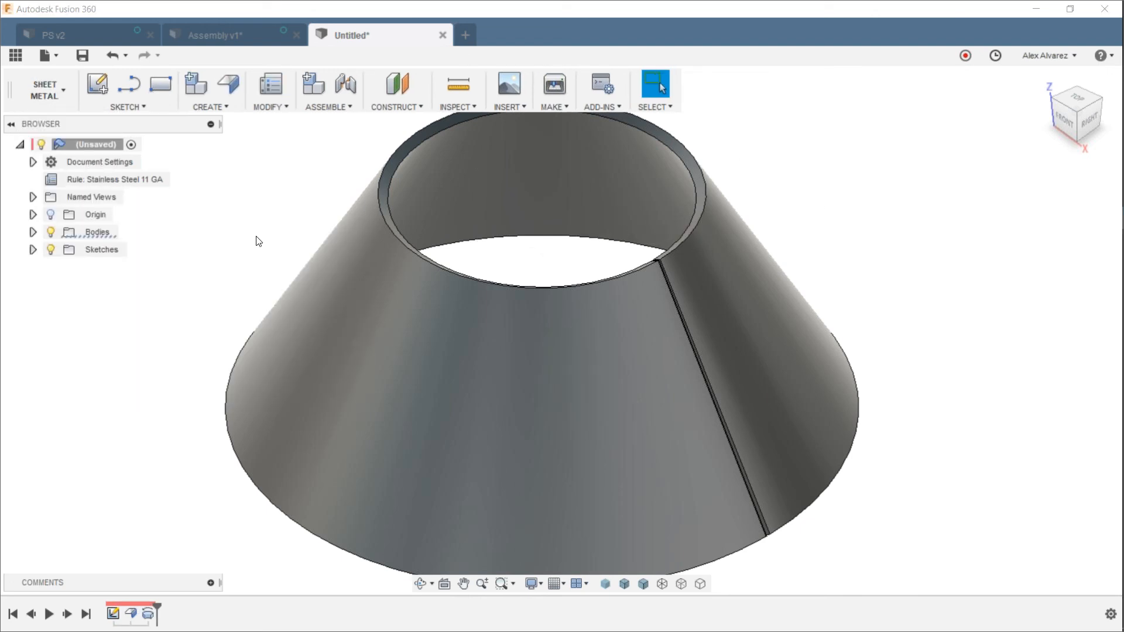
{"action": "left_click", "coordinate": [231, 108]}
{"action": "left_click", "coordinate": [258, 108]}
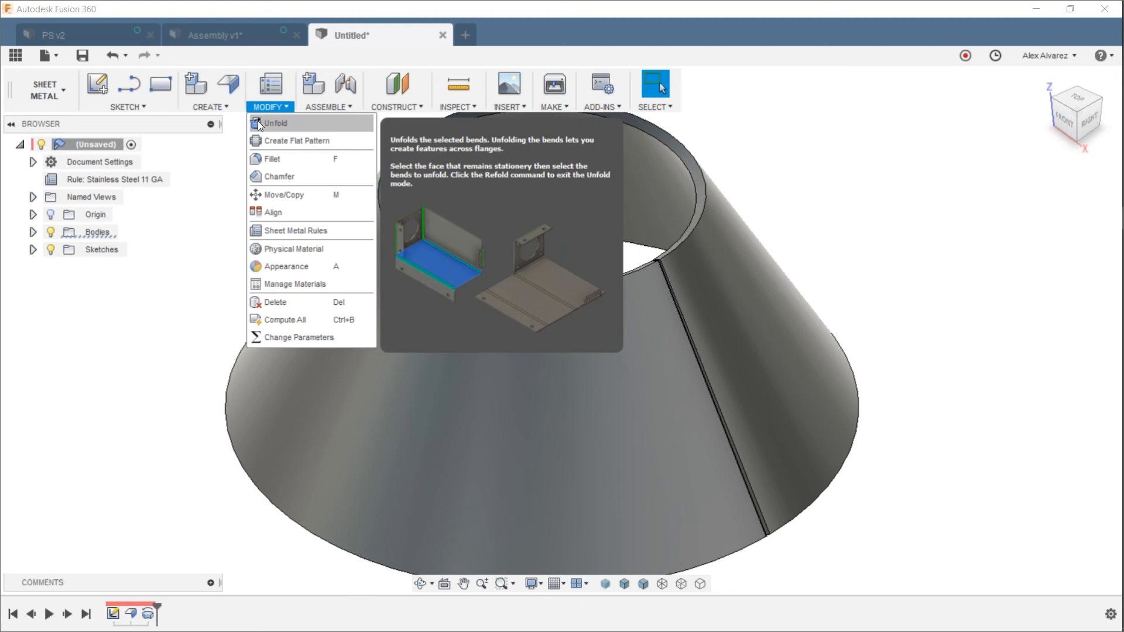
{"action": "left_click", "coordinate": [260, 121]}
{"action": "scroll", "coordinate": [640, 257], "scroll_direction": "up", "scroll_amount": 8}
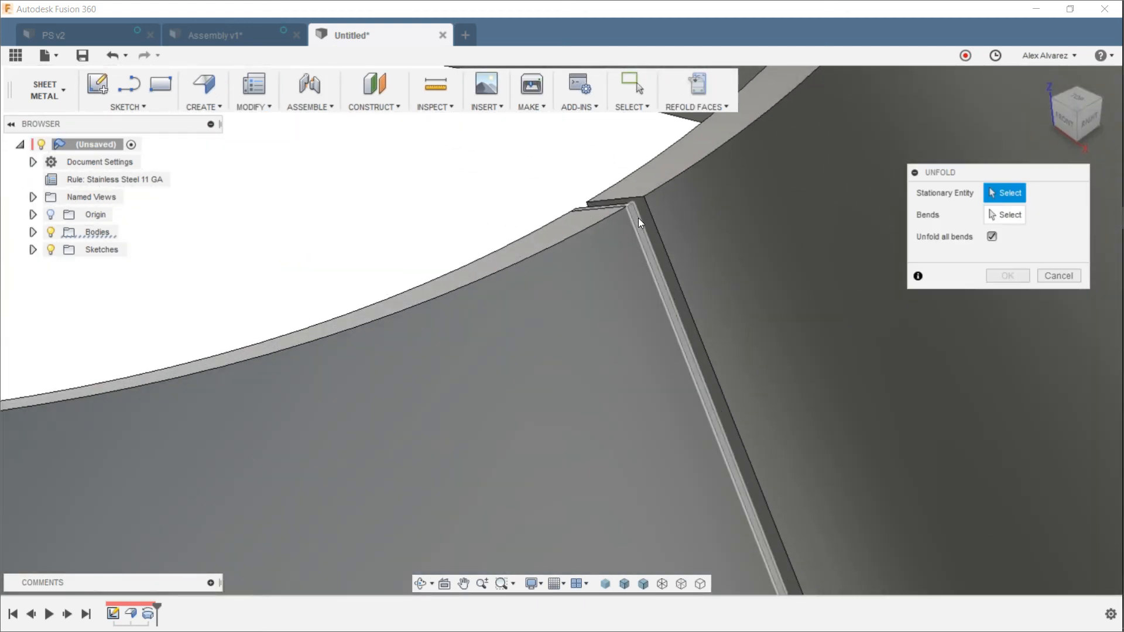
{"action": "left_click", "coordinate": [639, 218]}
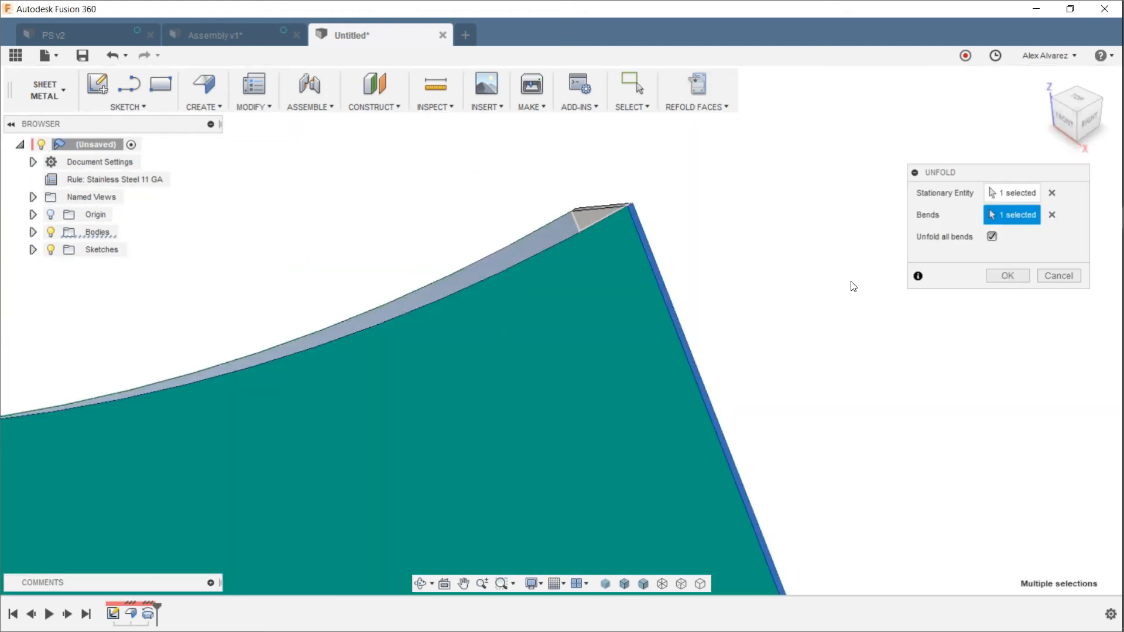
{"action": "left_click", "coordinate": [1007, 276]}
{"action": "scroll", "coordinate": [884, 263], "scroll_direction": "down", "scroll_amount": 5}
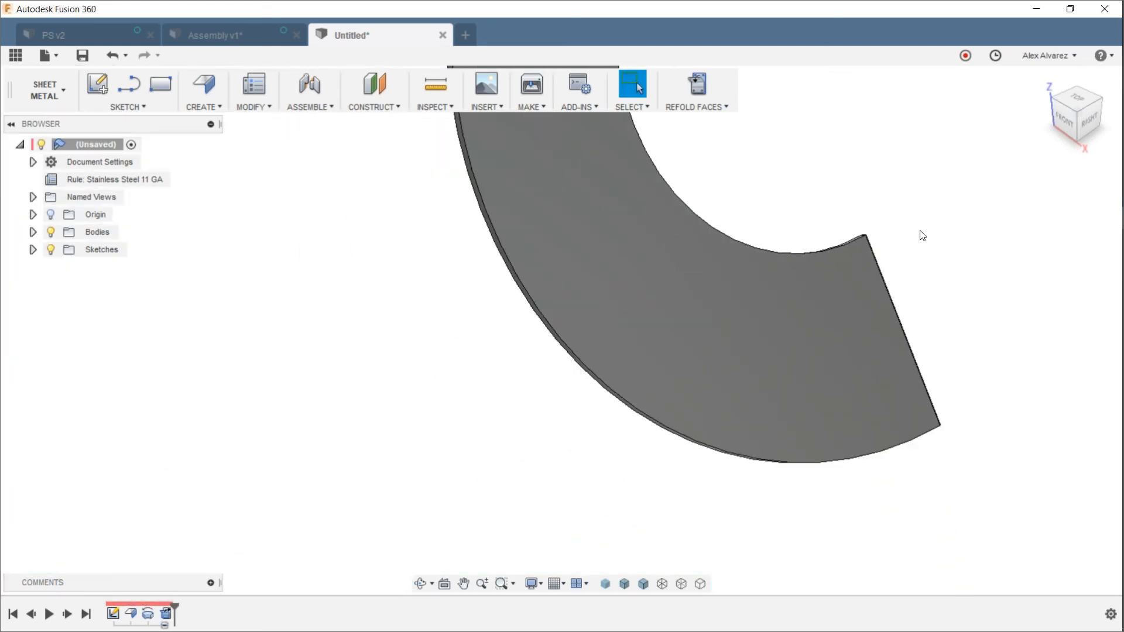
Step: Inspect the flattened sheet and refold it into the cone
{"action": "middle_click_drag", "start_coordinate": [922, 236], "coordinate": [831, 362], "text": "shift"}
{"action": "left_click", "coordinate": [705, 96]}
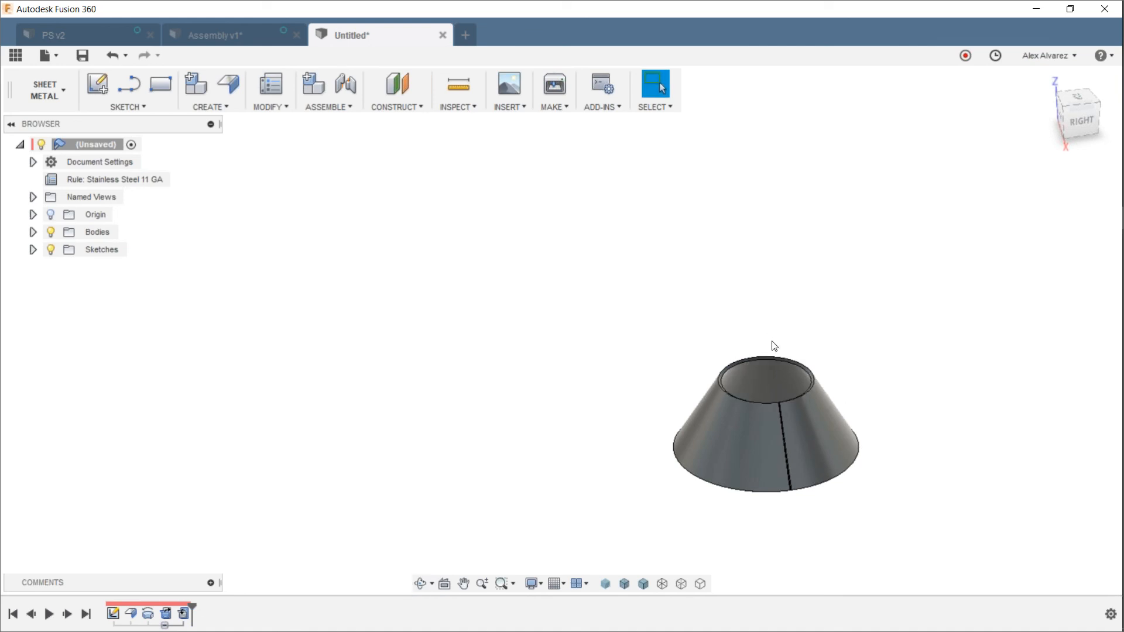
{"action": "middle_click_drag", "start_coordinate": [766, 321], "coordinate": [647, 289], "text": "shift"}
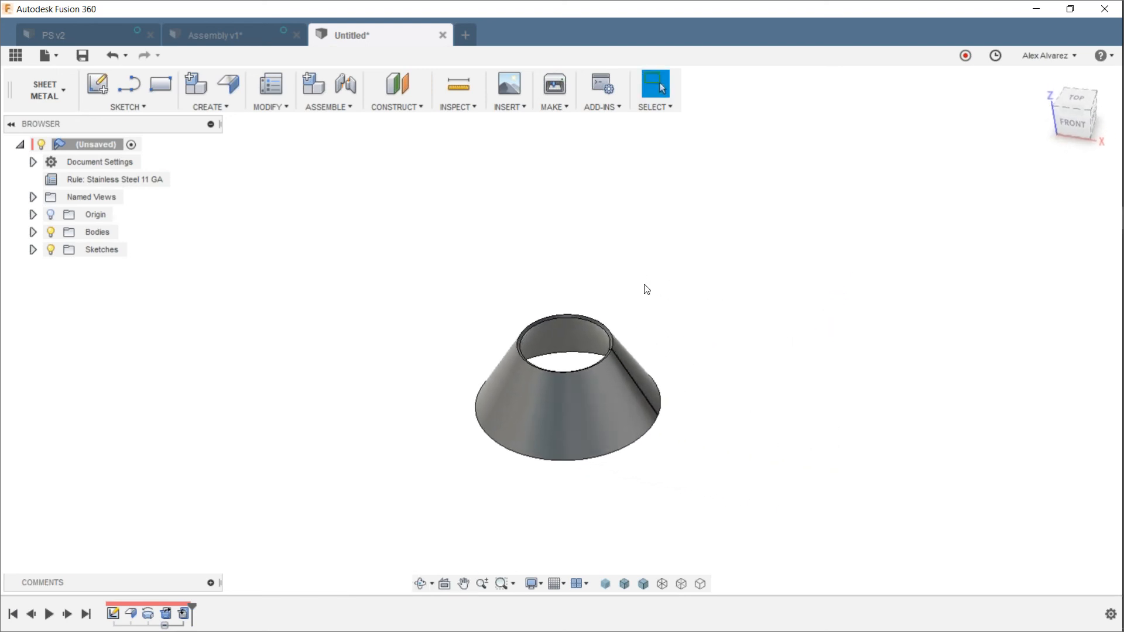